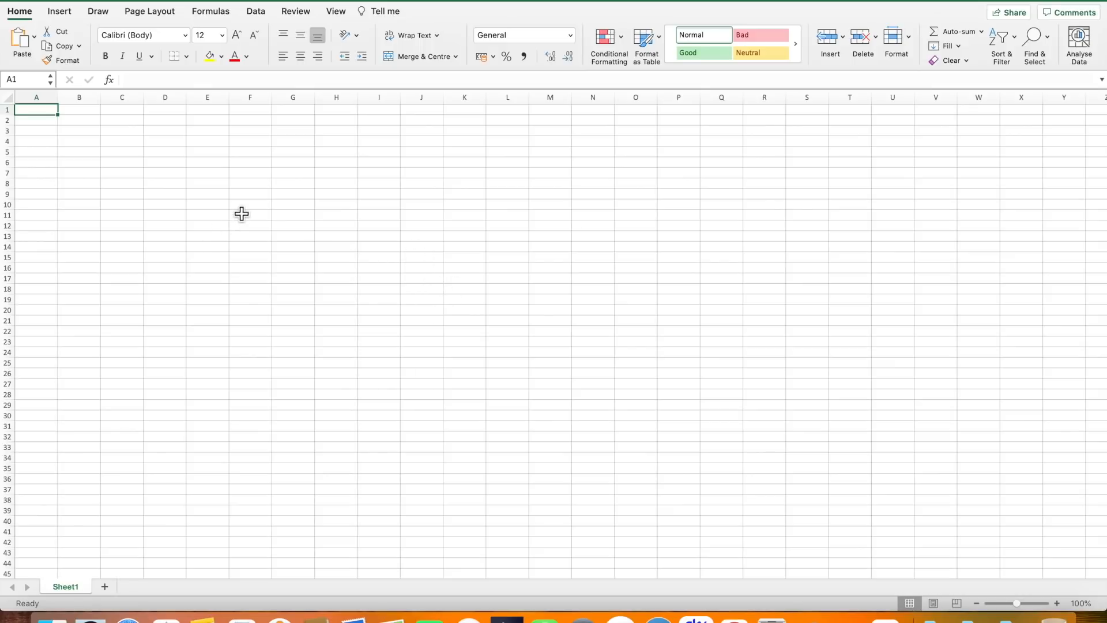
Explore cell addressing by selecting columns A to D, rows 10 and 6, and cells F11 and C6.
click(42, 102)
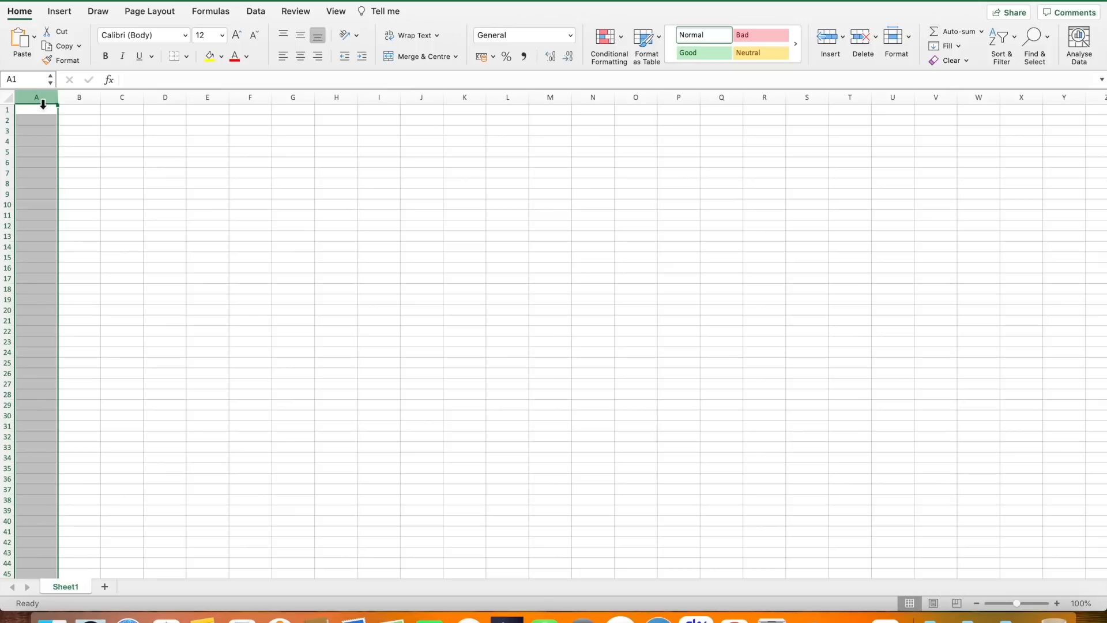
click(81, 99)
click(119, 100)
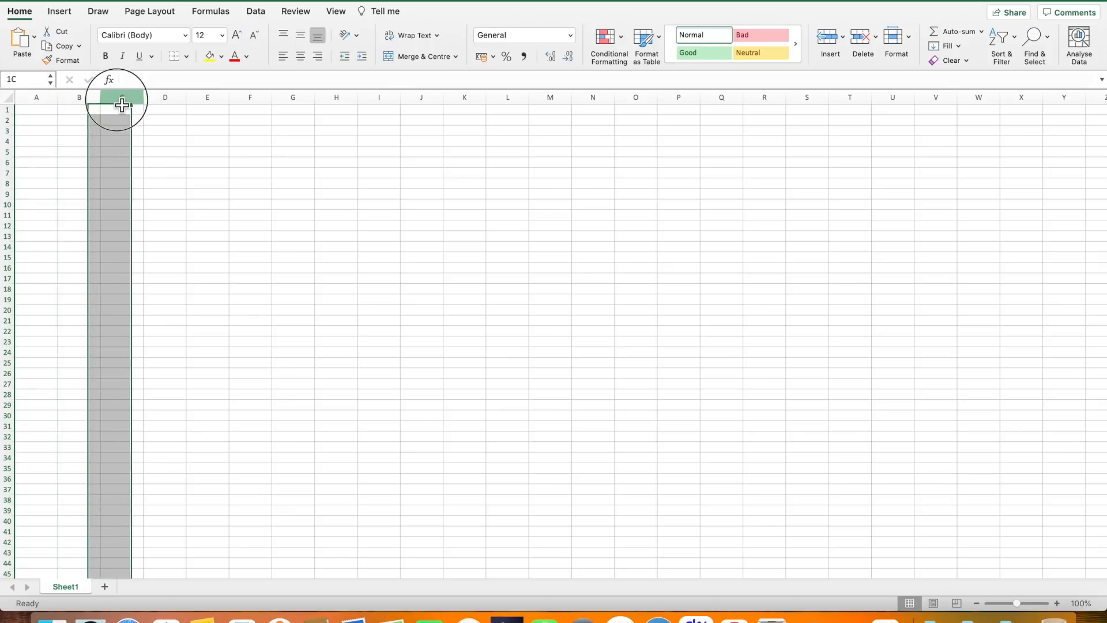
click(160, 102)
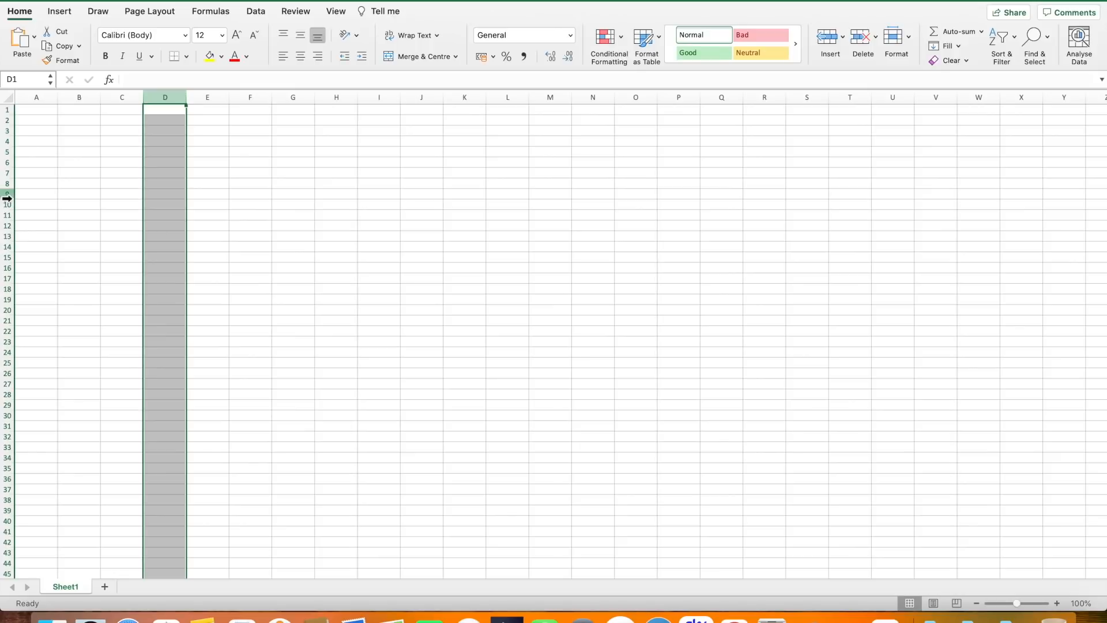
click(11, 208)
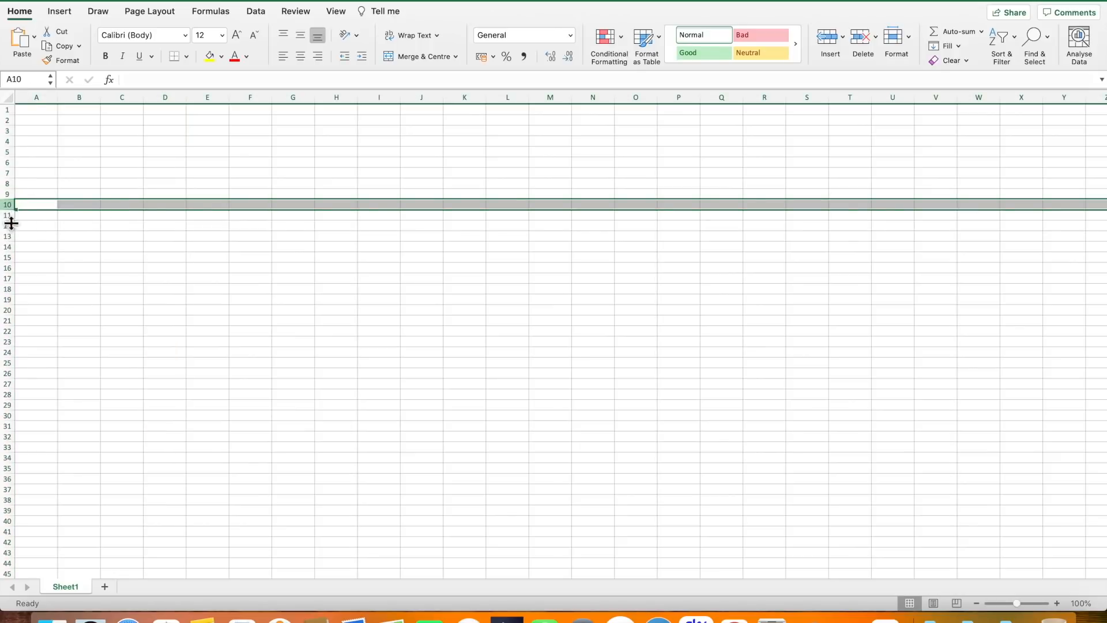
click(13, 170)
click(10, 164)
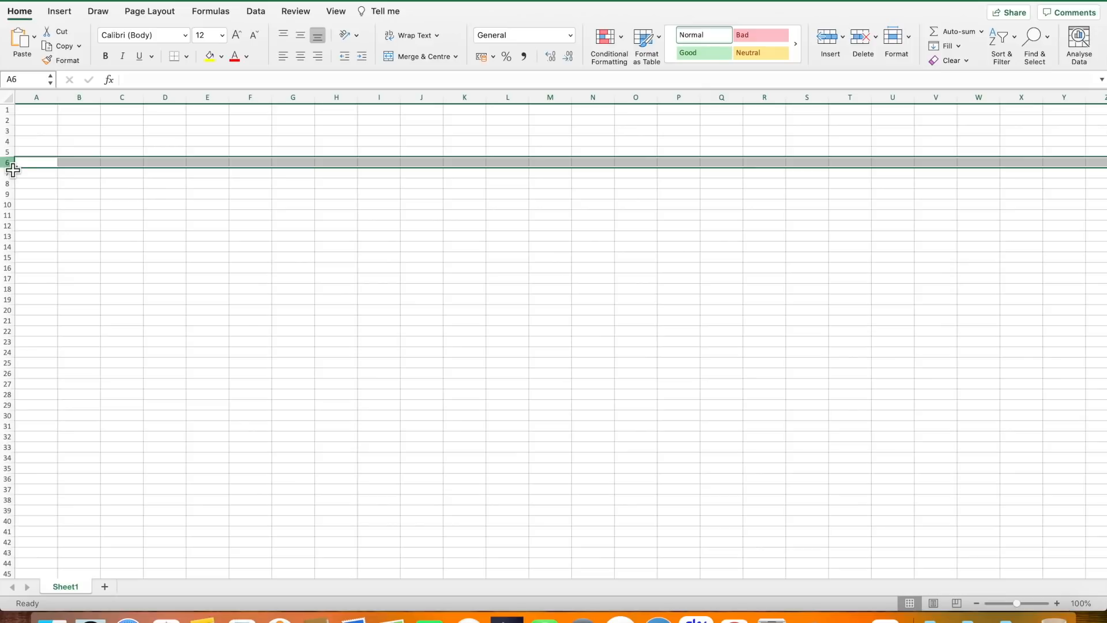
click(263, 223)
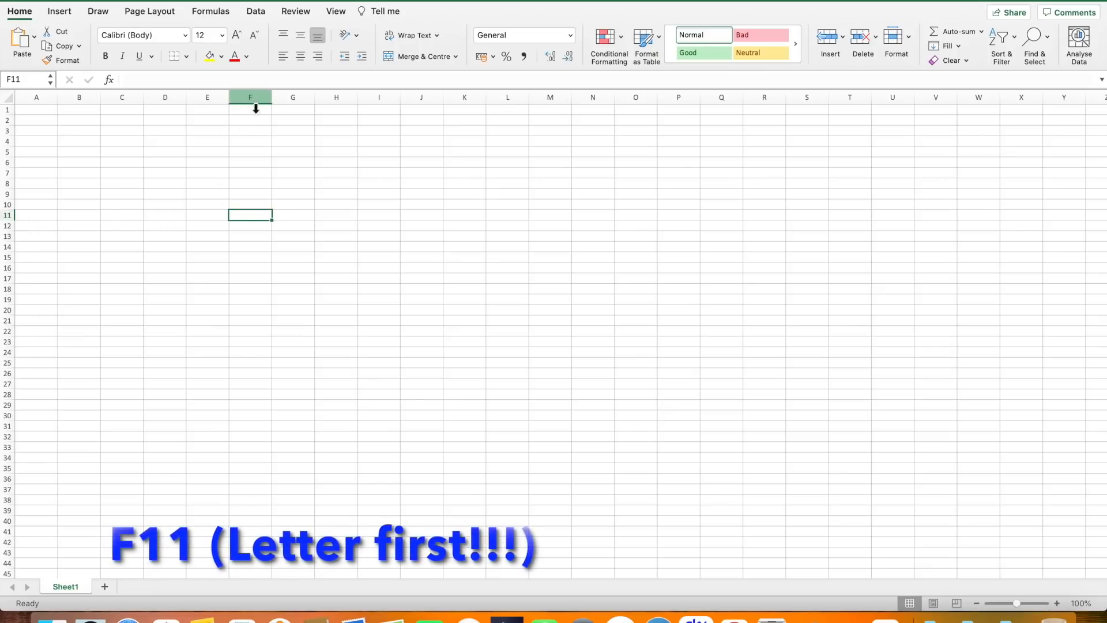
click(133, 166)
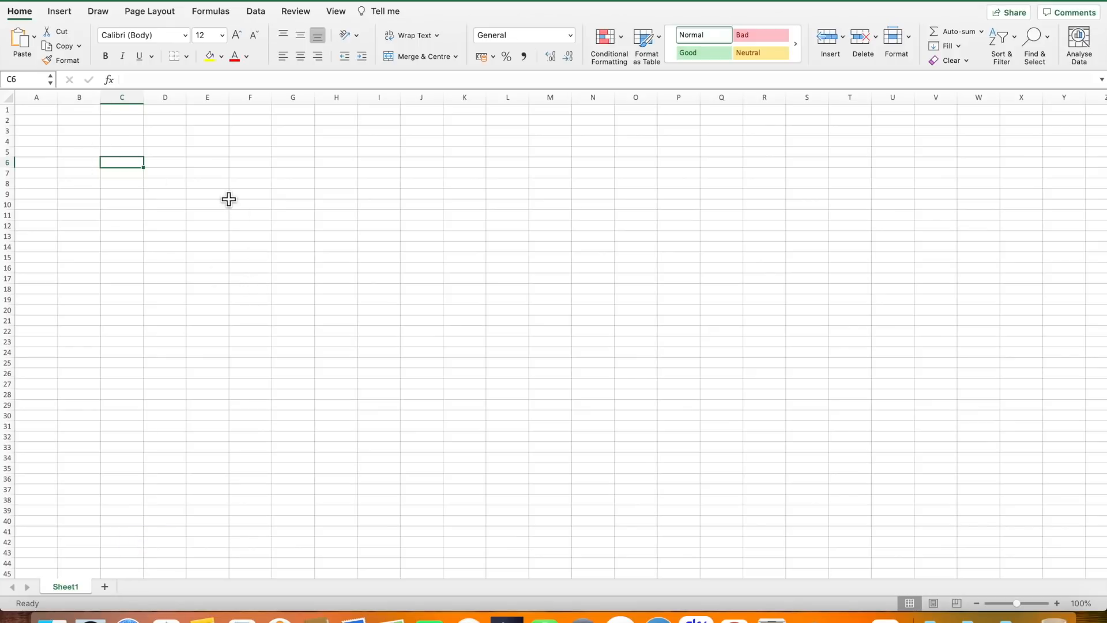
Make column A slightly wider and row 1 a little more than twice its standard height.
click(39, 102)
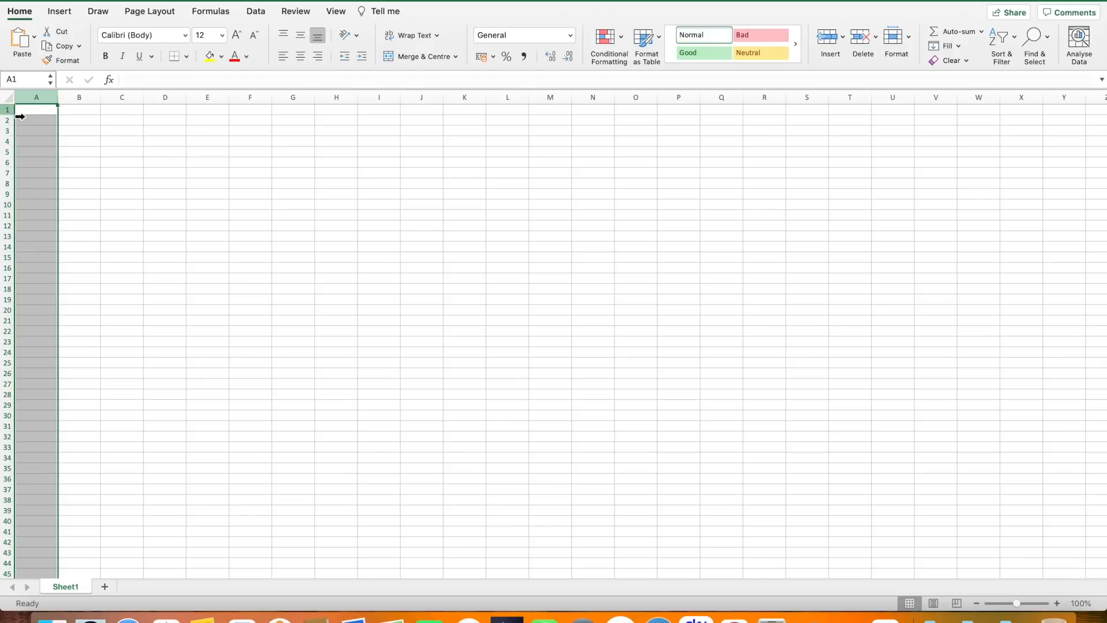
drag(63, 106, 88, 106)
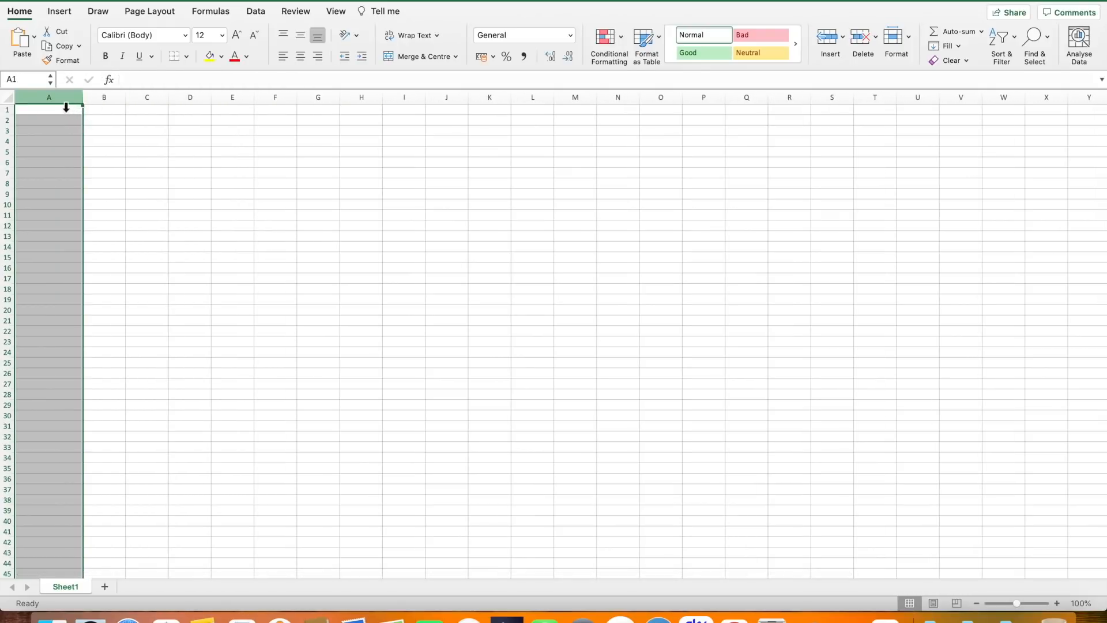
drag(83, 102, 10, 128)
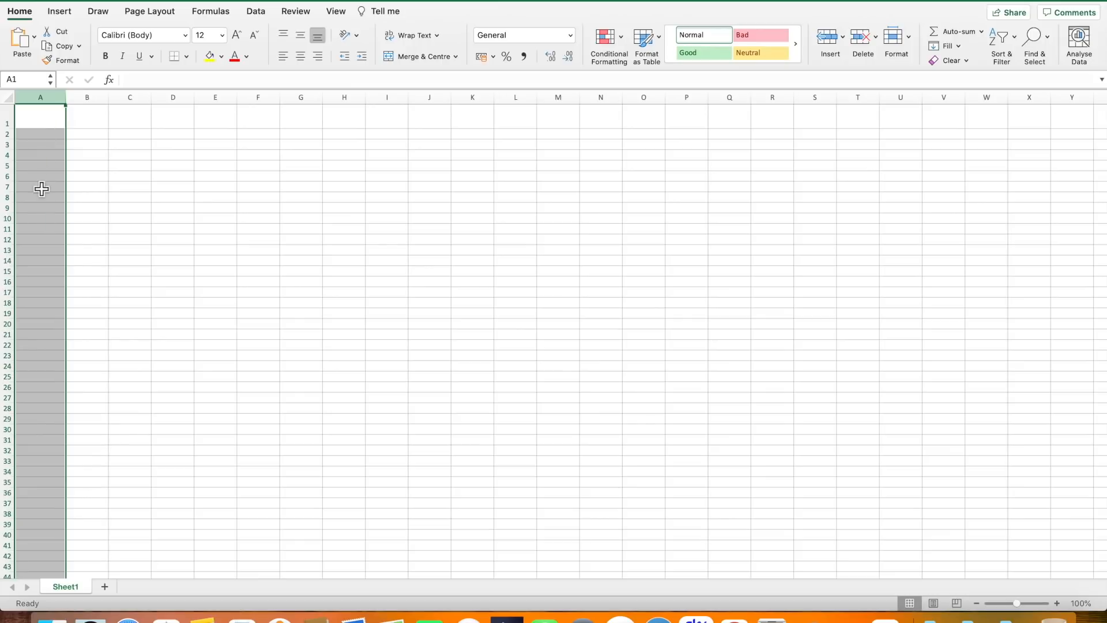
Enter the heading REF in cell A8.
click(49, 125)
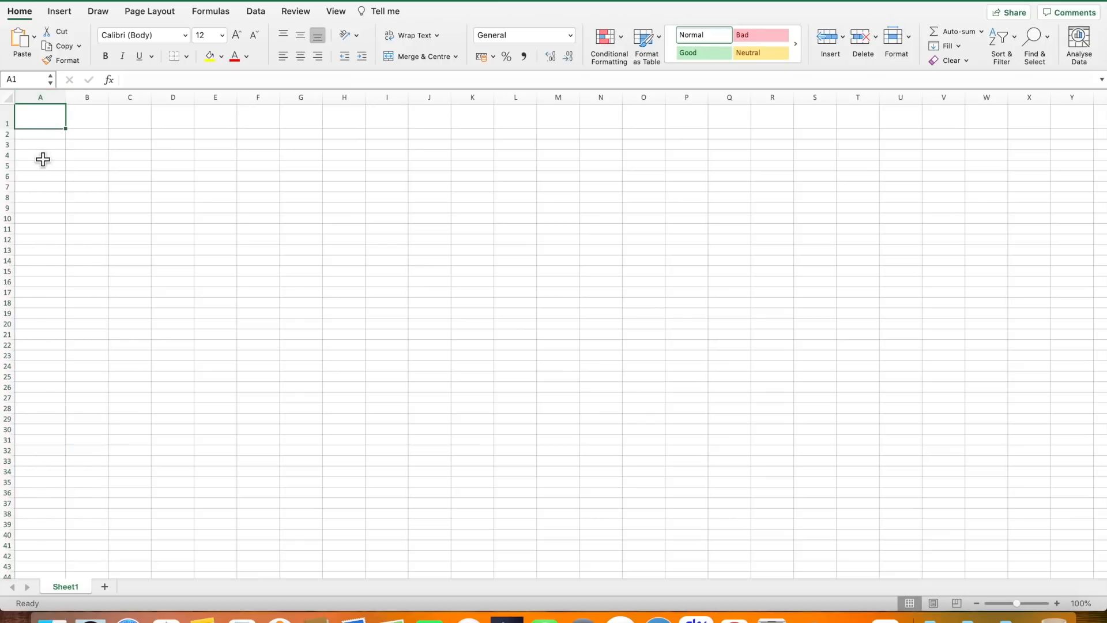
click(37, 204)
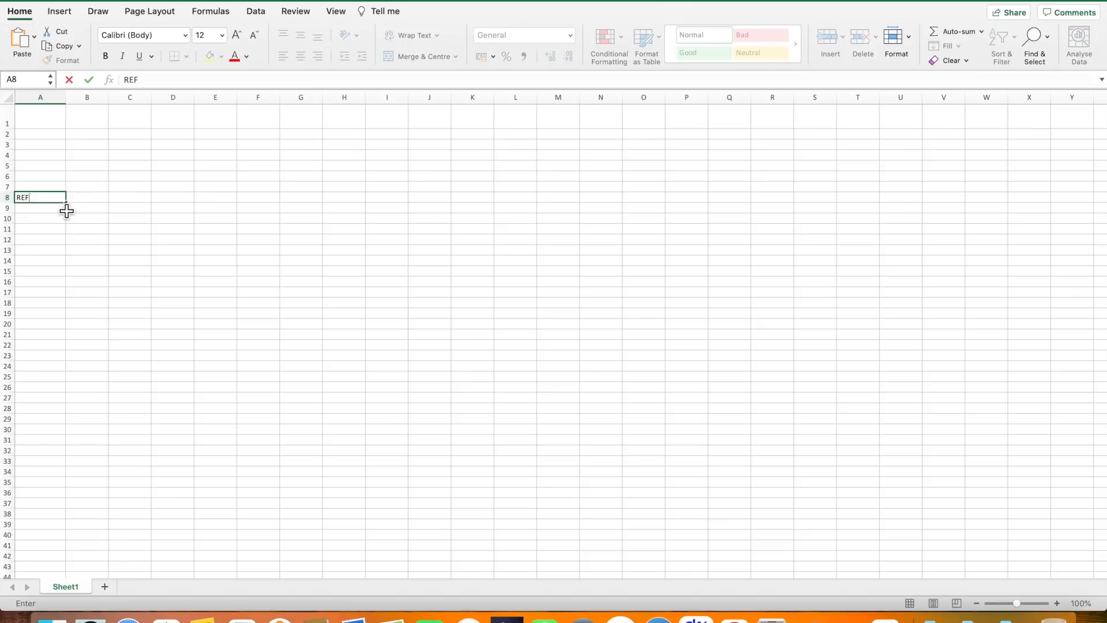
click(33, 199)
Browse the available fonts for the REF heading and close the list without choosing one.
click(186, 35)
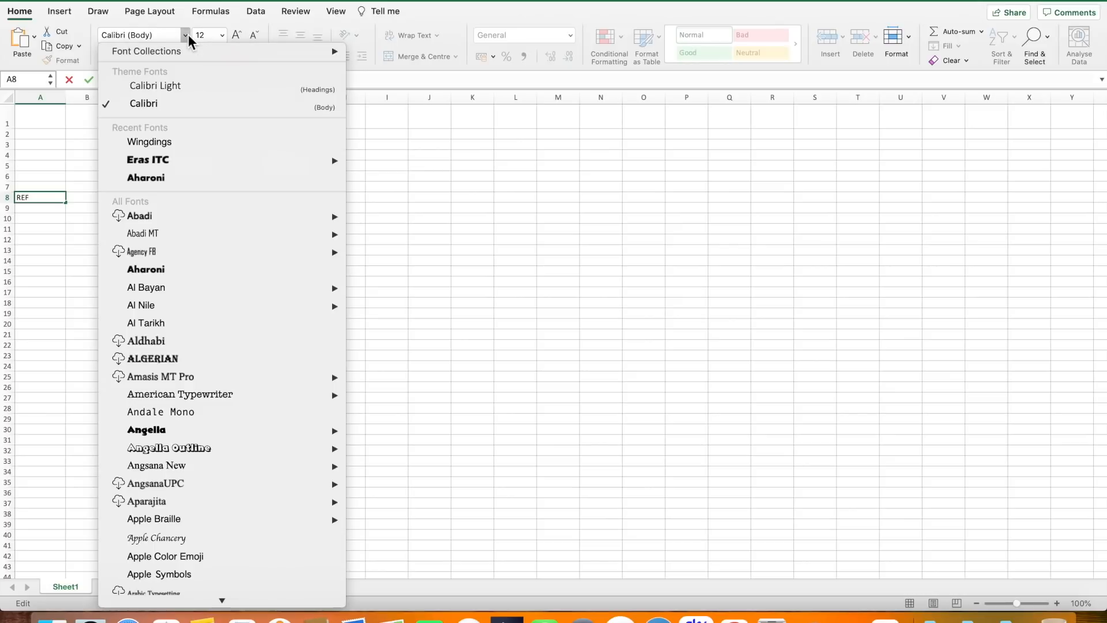
scroll(162, 336, down, 15)
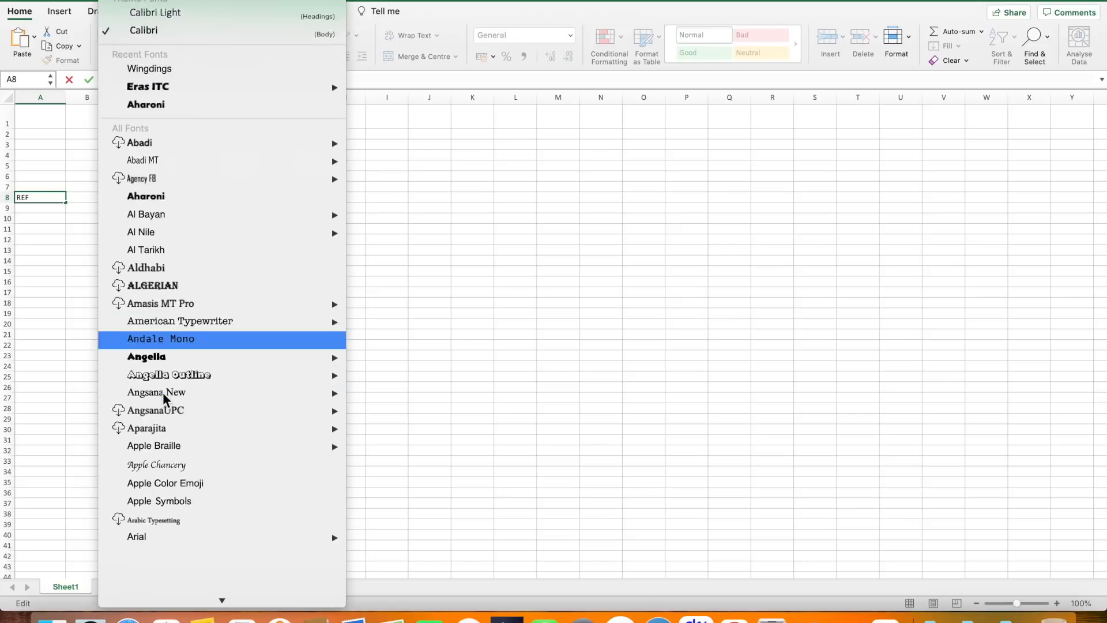
scroll(167, 371, down, 8)
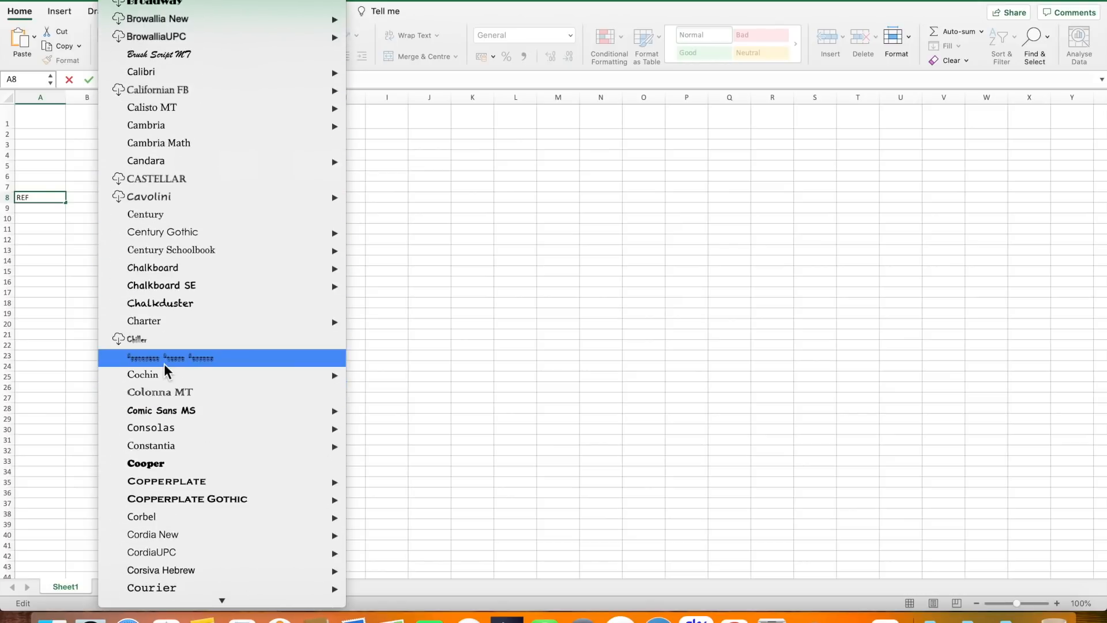
scroll(167, 370, up, 15)
scroll(290, 558, up, 3)
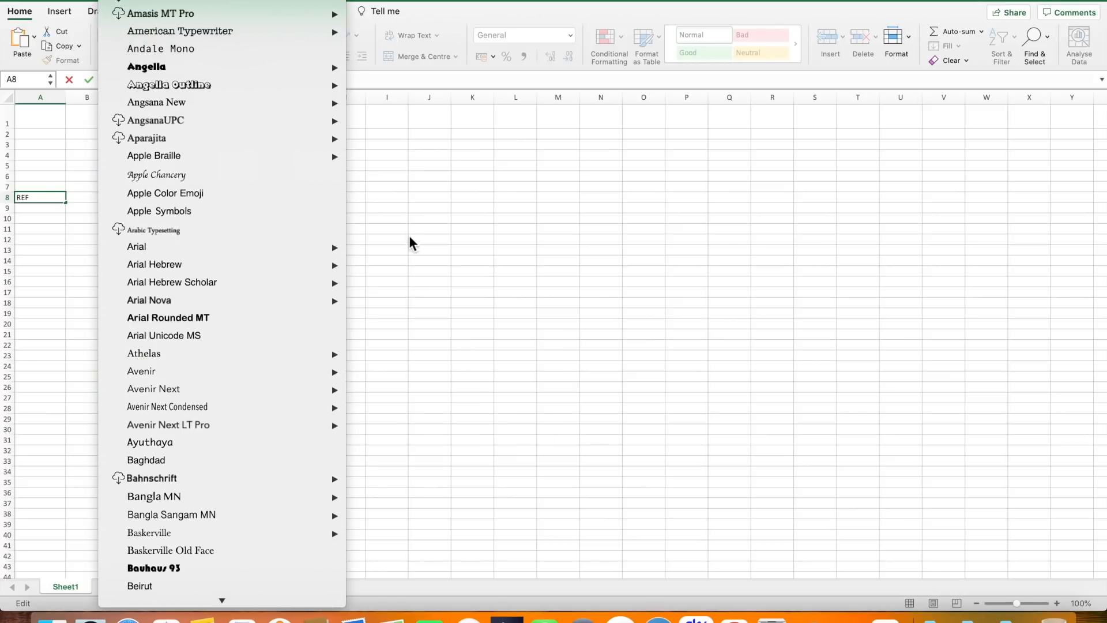
click(429, 15)
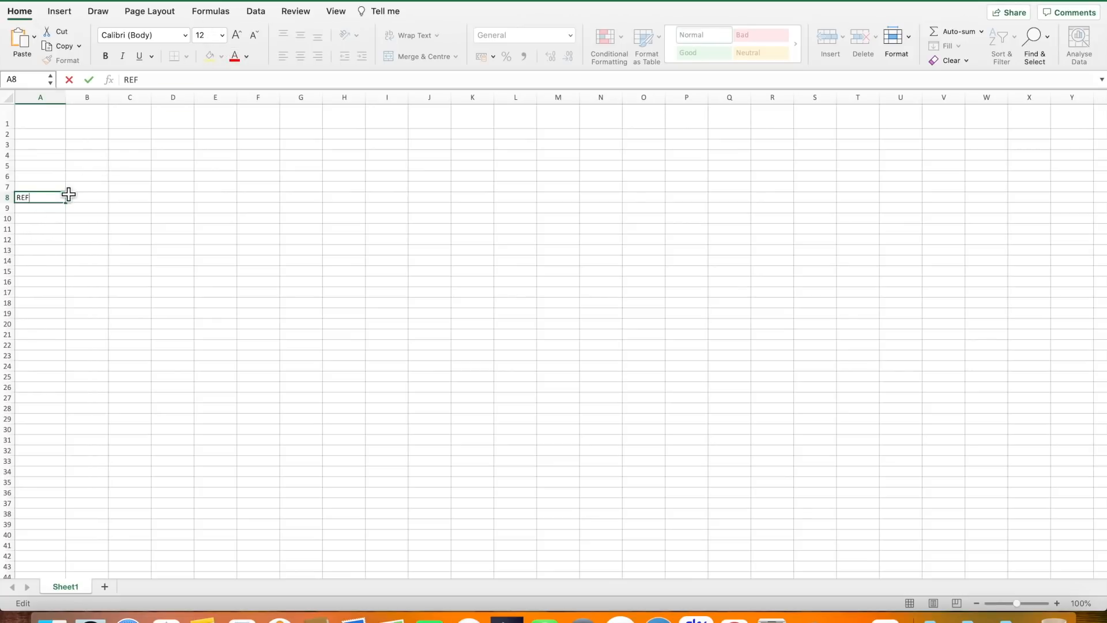
Try the REF text in A8 at font size 26 and return it to size 12.
drag(39, 197, 7, 197)
click(223, 36)
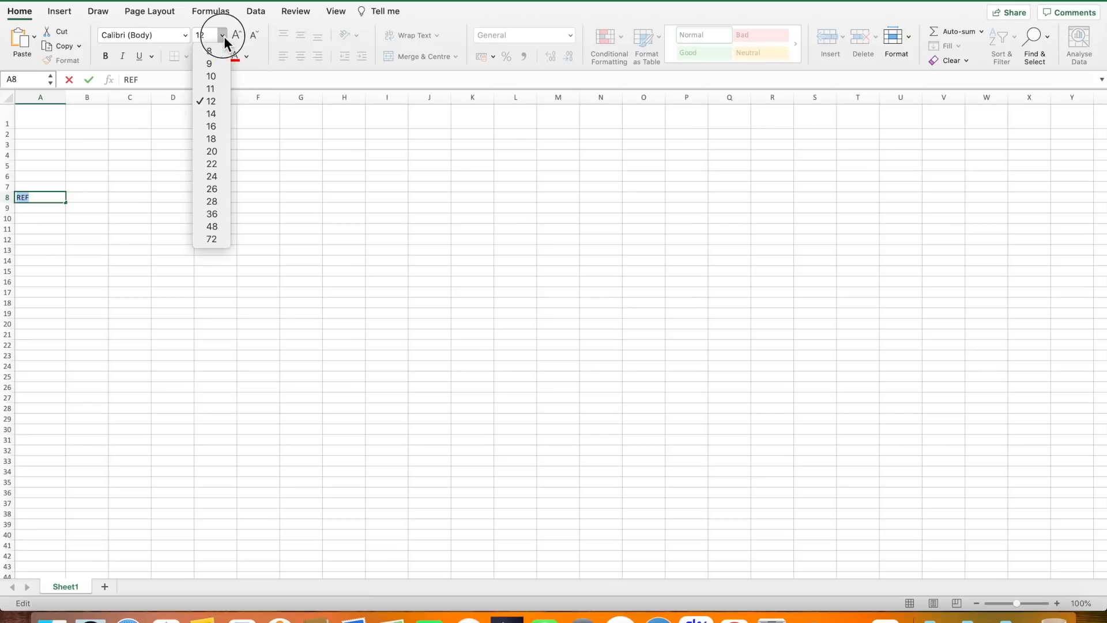
click(218, 190)
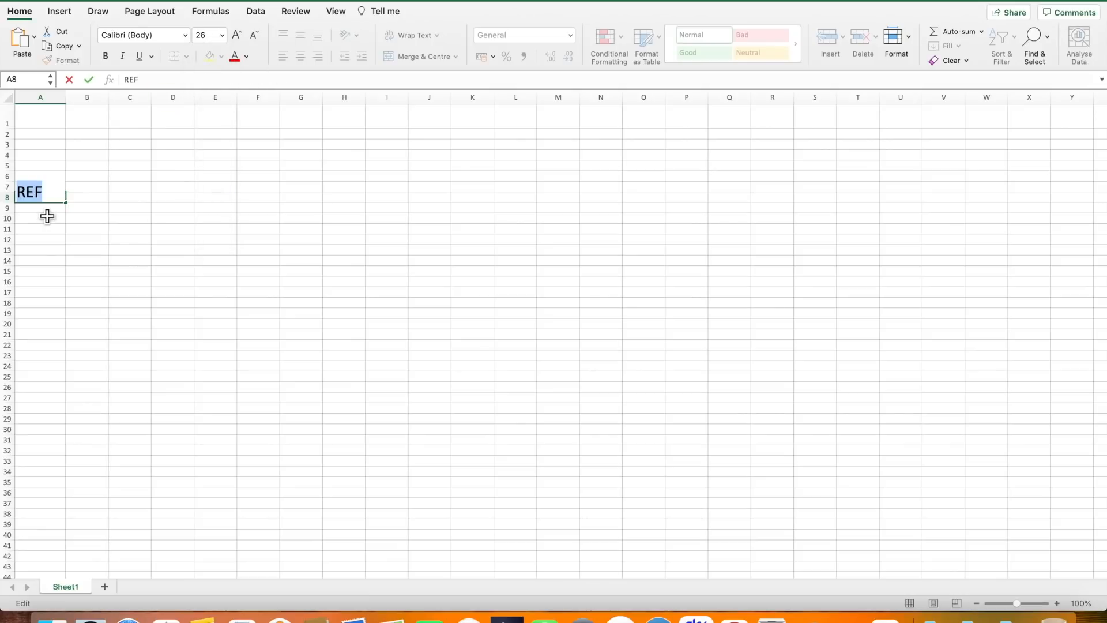
click(222, 35)
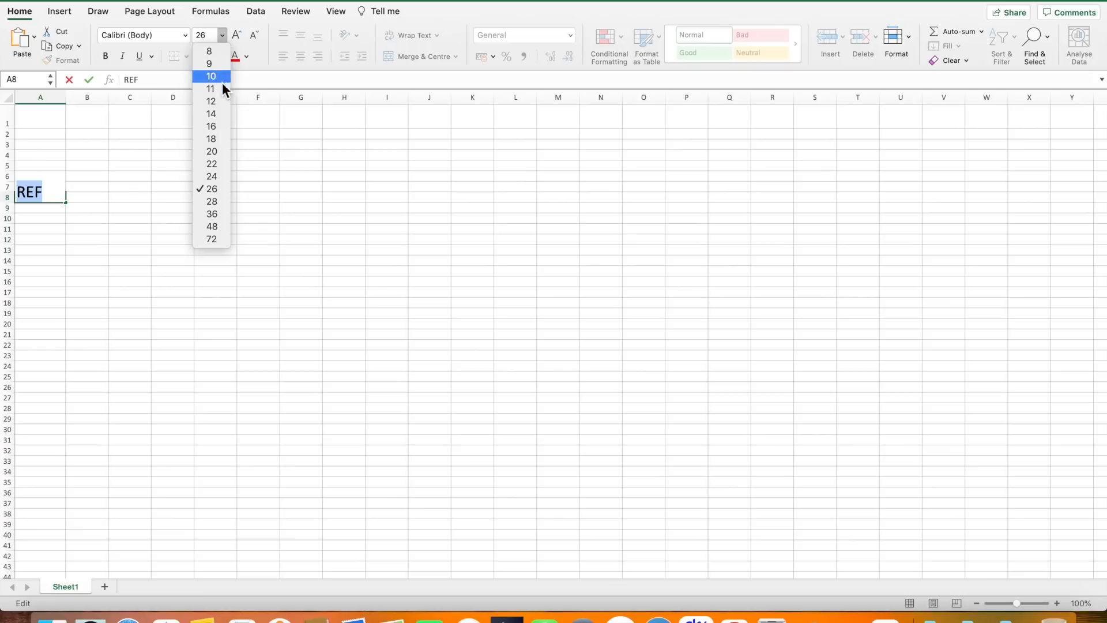
click(220, 102)
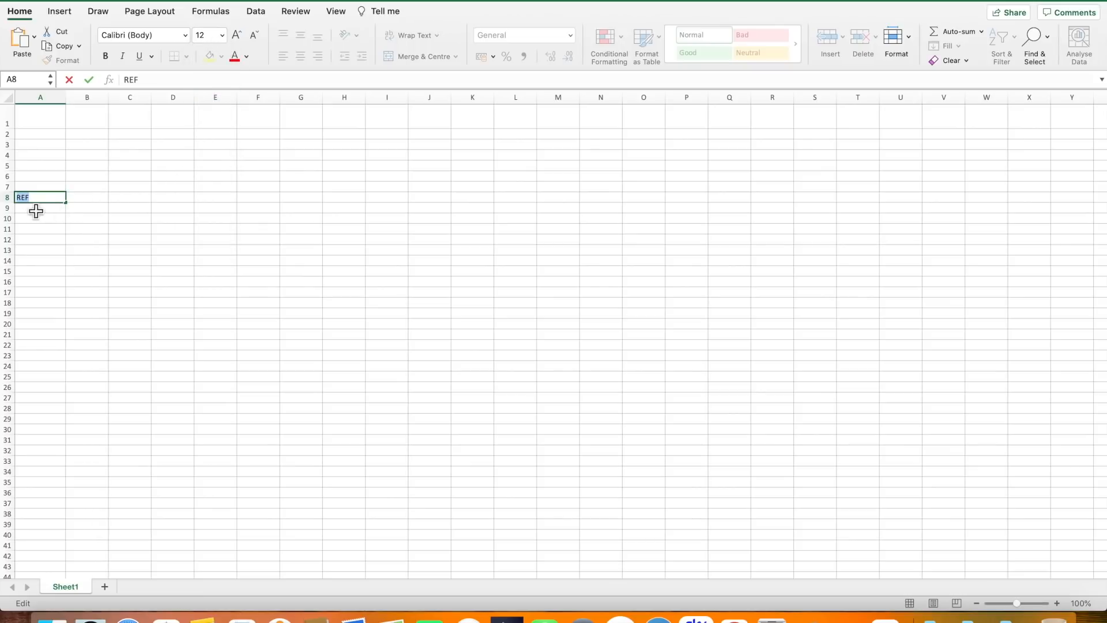
Enter the headings TYPE in B8, FAMILY in C8 and VARIETY in D8.
click(95, 203)
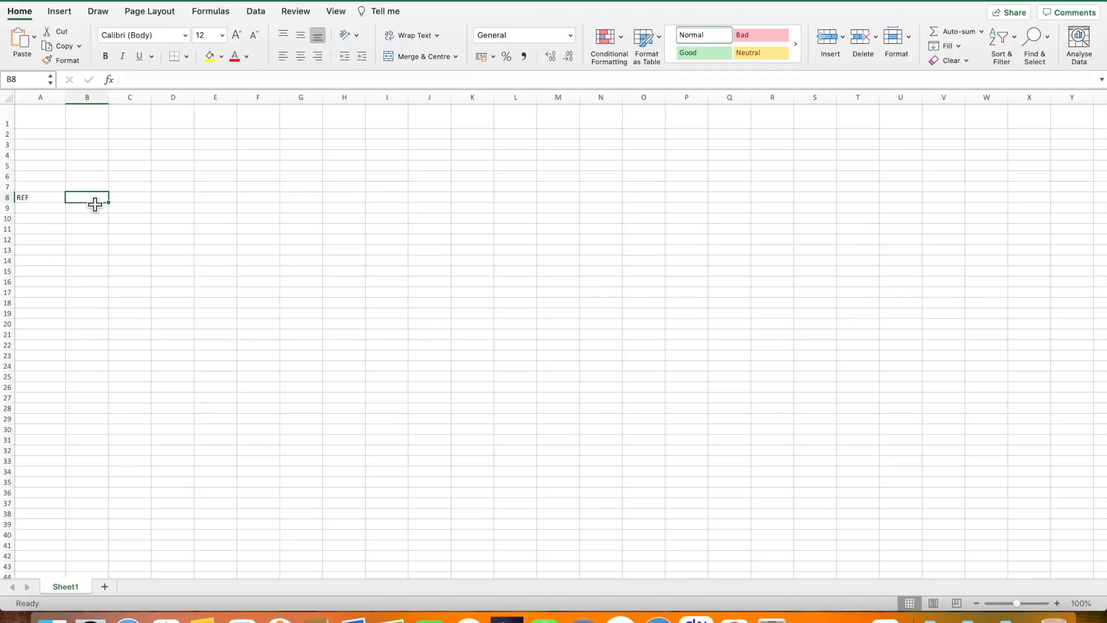
text(TYPE)
click(144, 202)
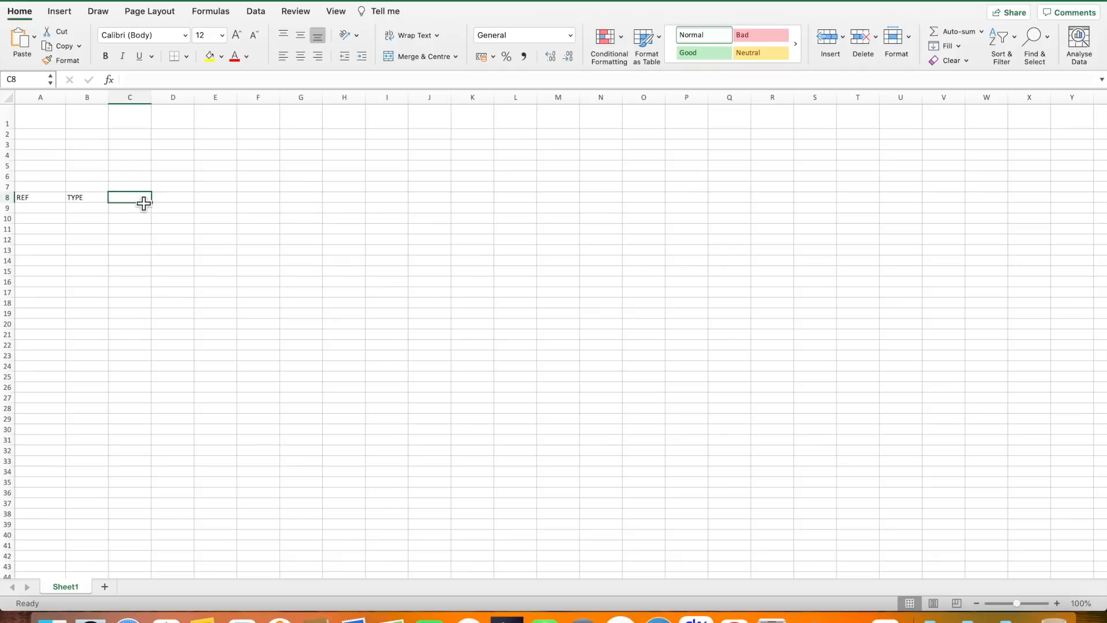
text(FAMILY)
click(185, 205)
text(VARIET)
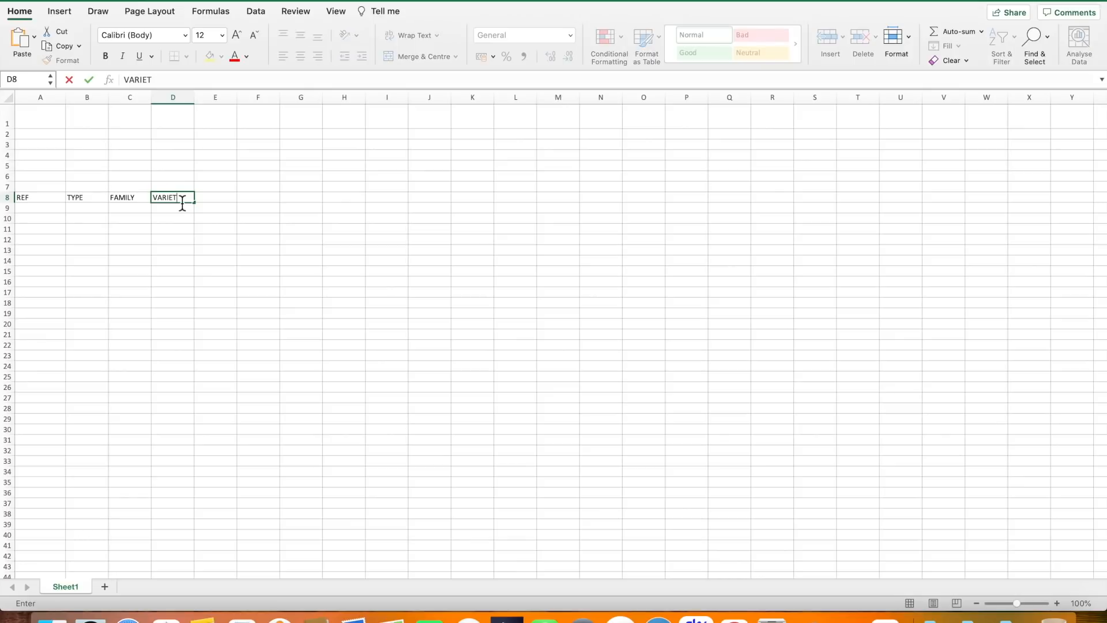
text(Y)
click(211, 210)
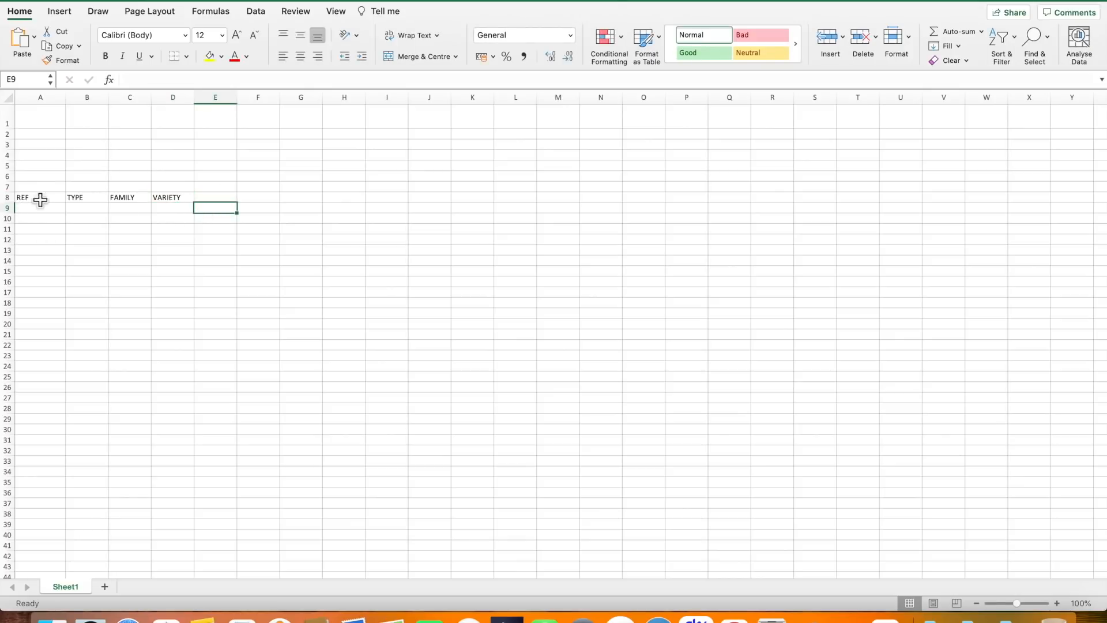
Set the font size of the entire heading row 8 to 16.
click(8, 198)
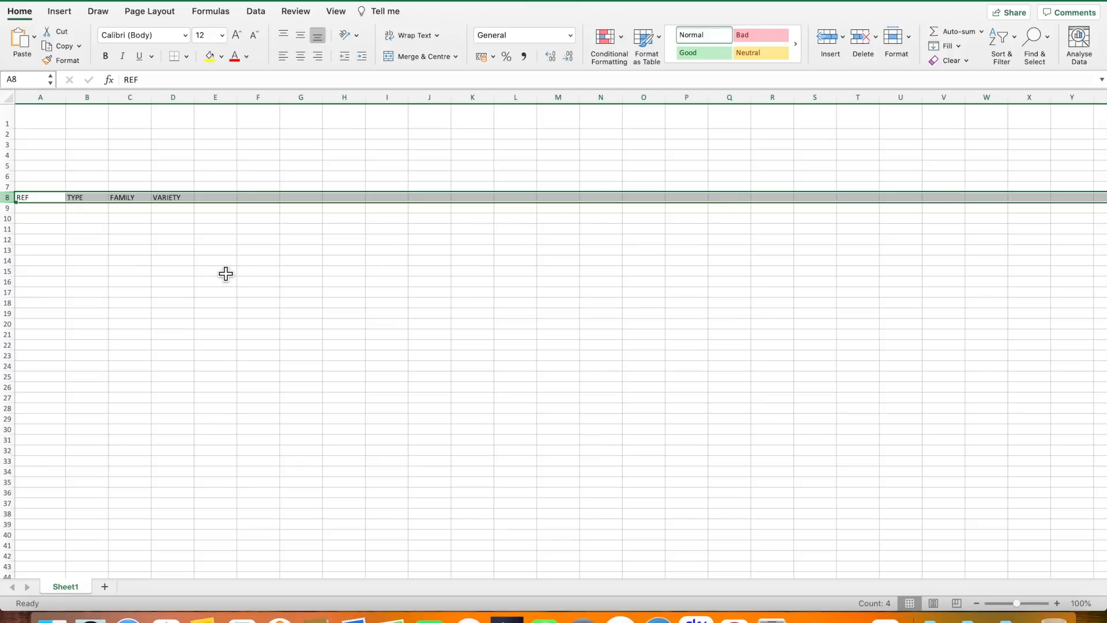
click(222, 36)
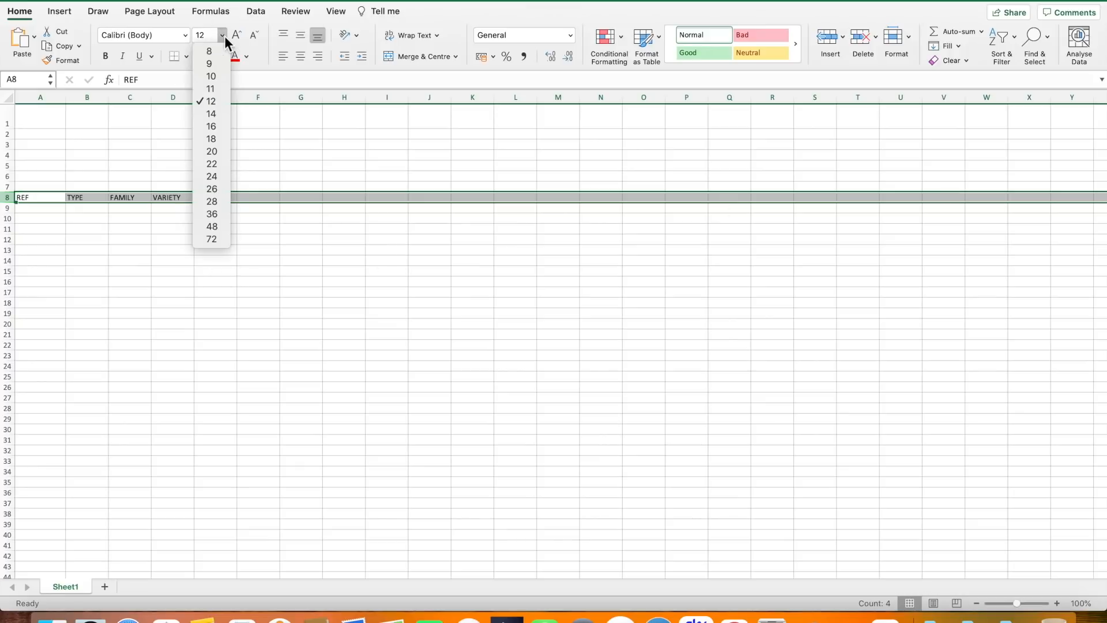
click(211, 126)
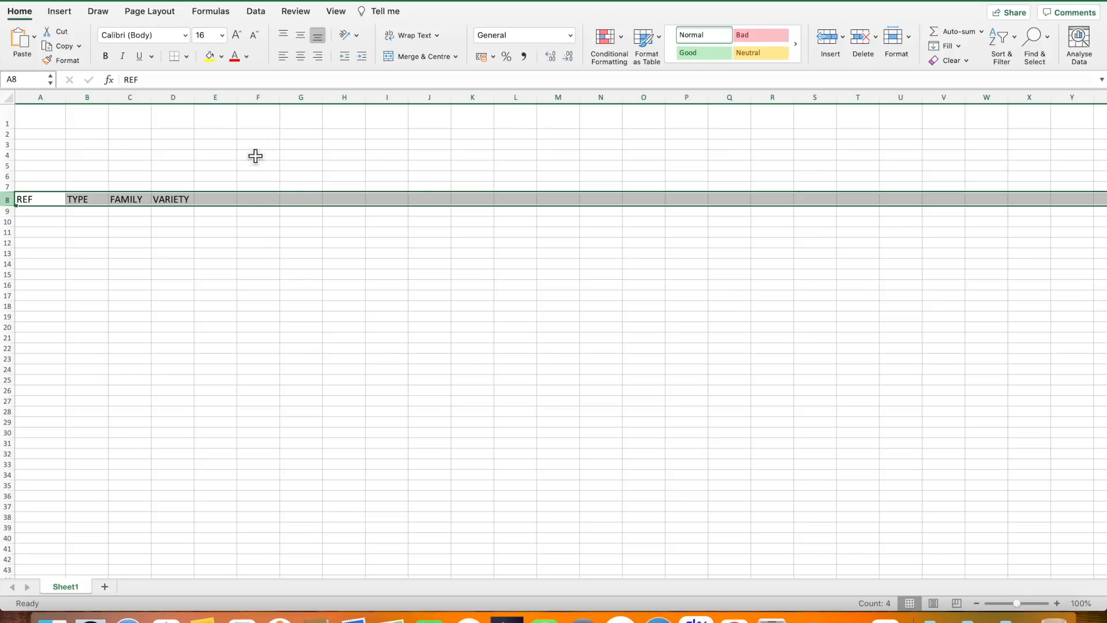
click(249, 266)
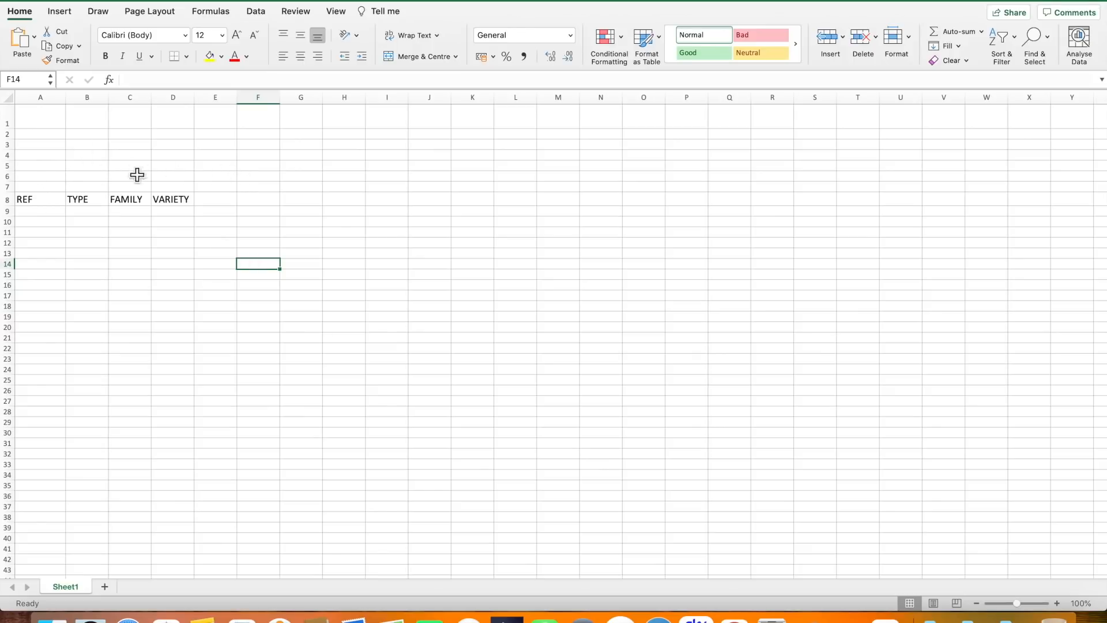
Centre the row 8 headings horizontally and vertically in their cells, trying left and right alignment along the way.
click(10, 203)
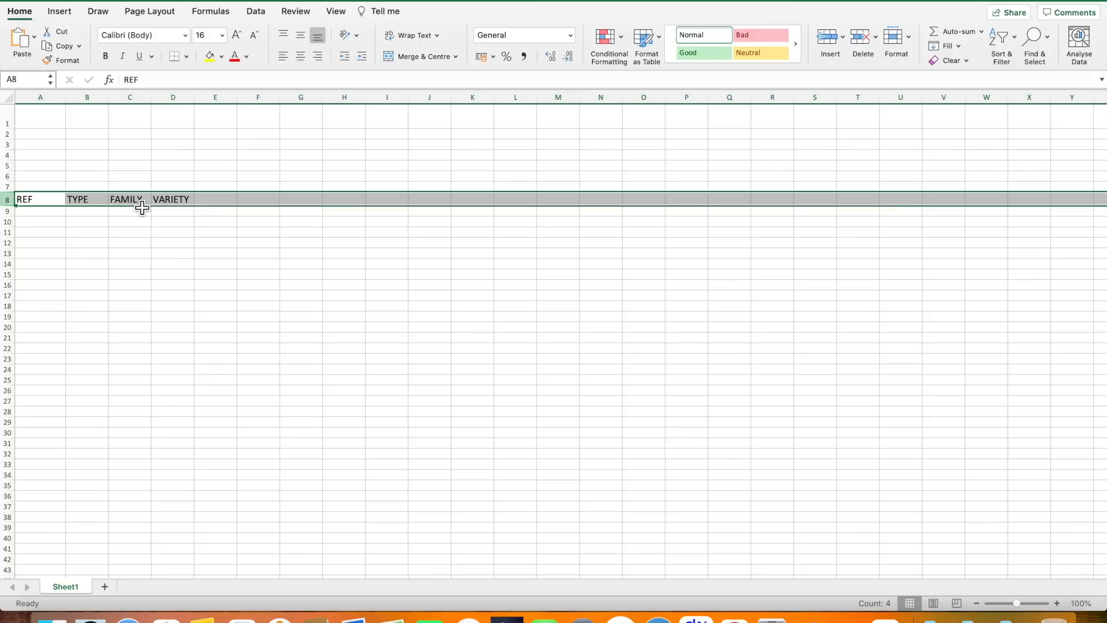
click(303, 58)
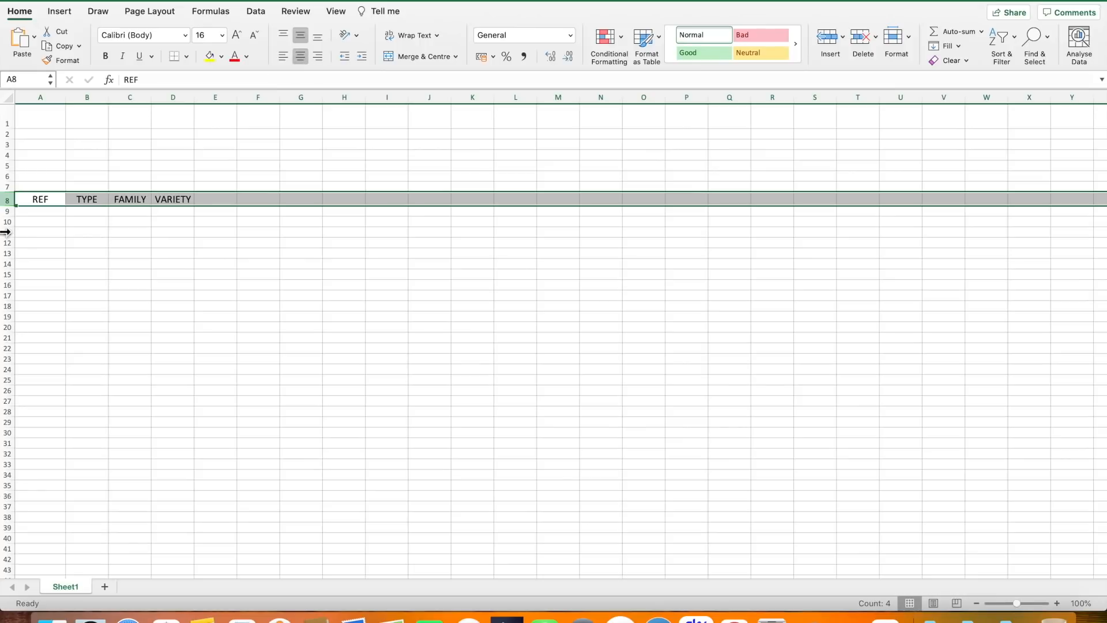
click(284, 63)
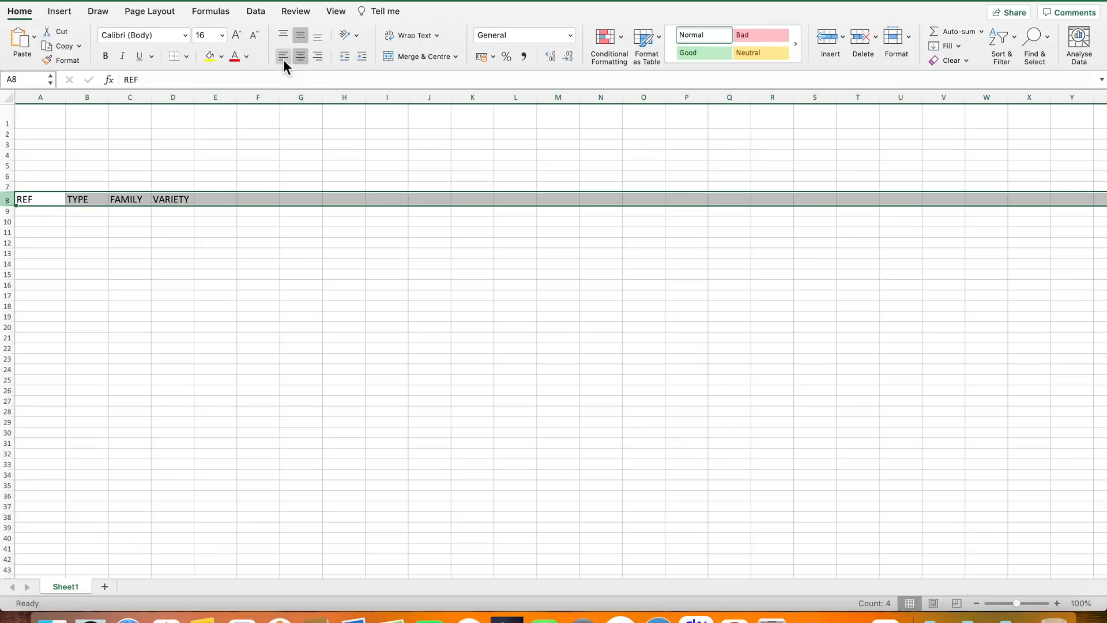
click(318, 57)
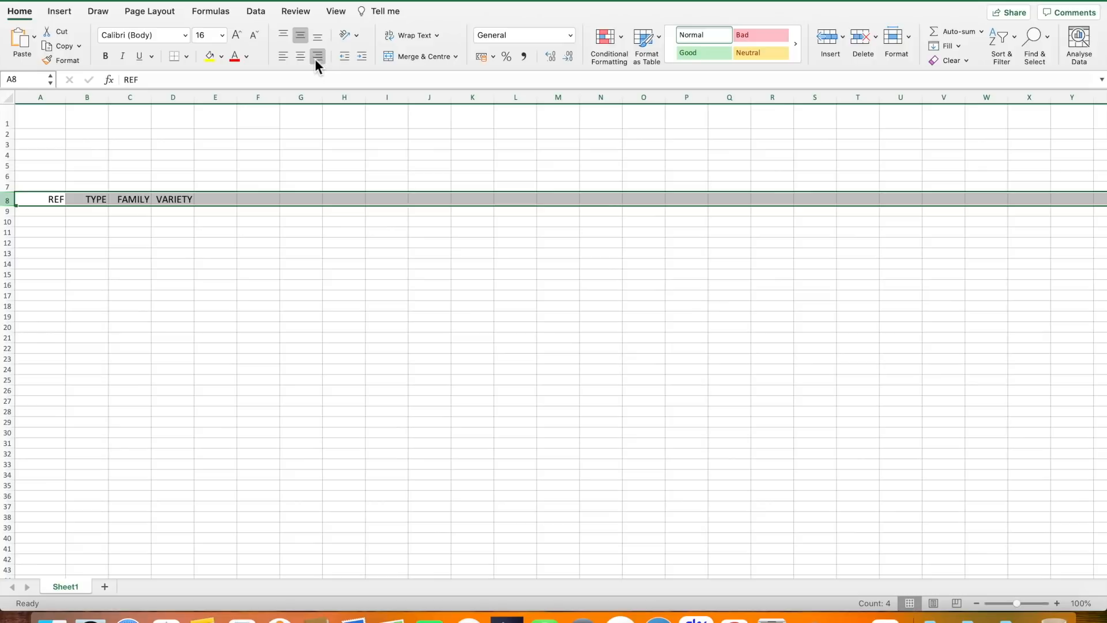
click(302, 58)
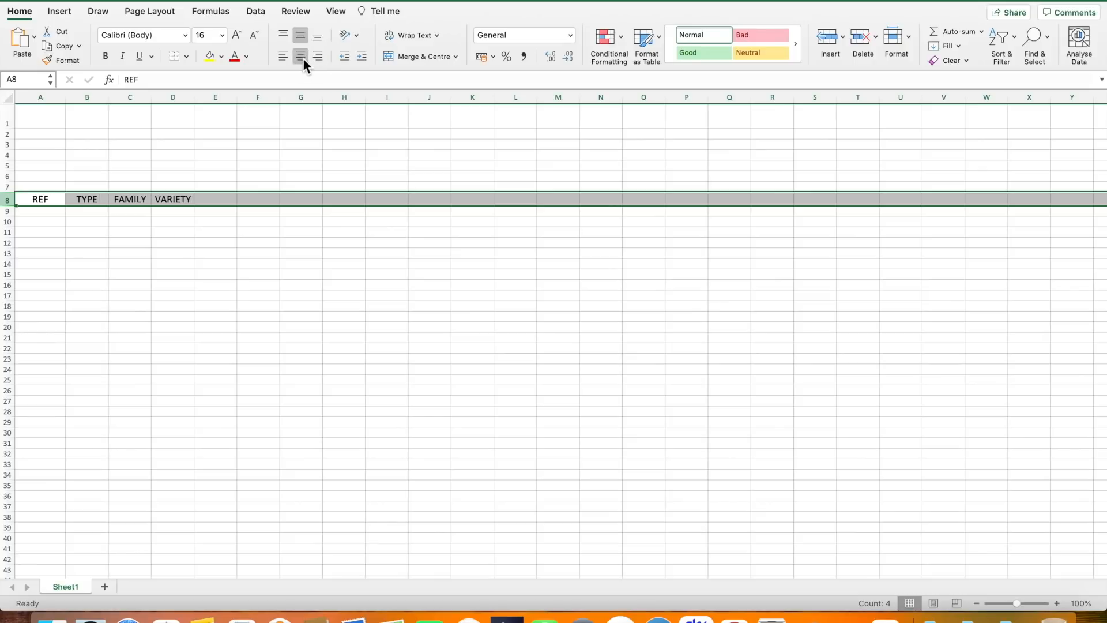
click(317, 300)
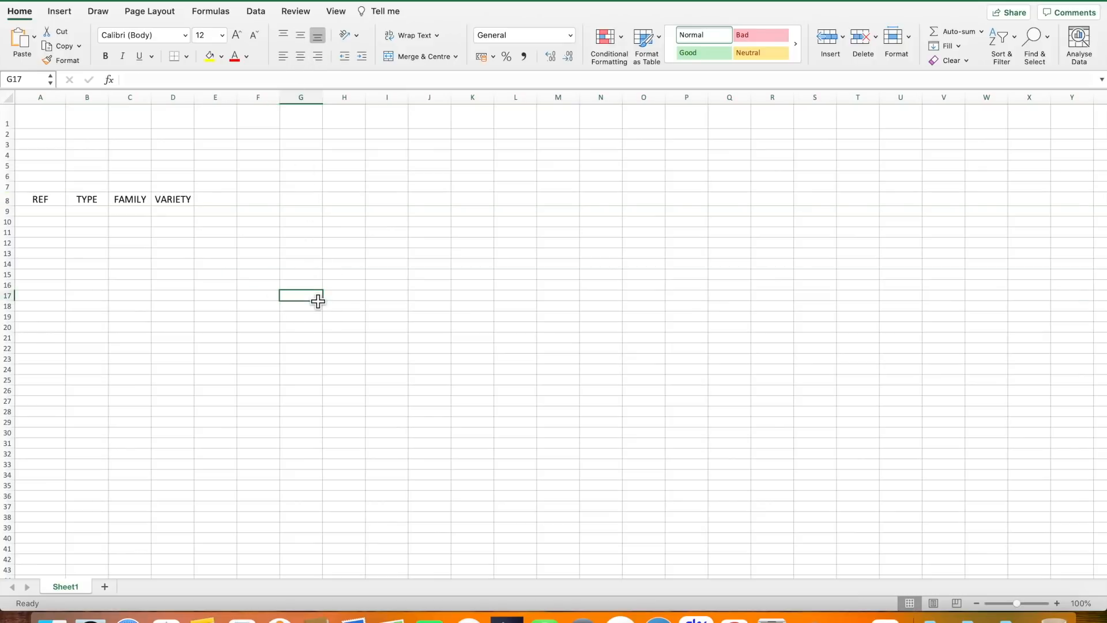
Enter the sample references A in A9 and B in A10 under the REF heading.
click(48, 217)
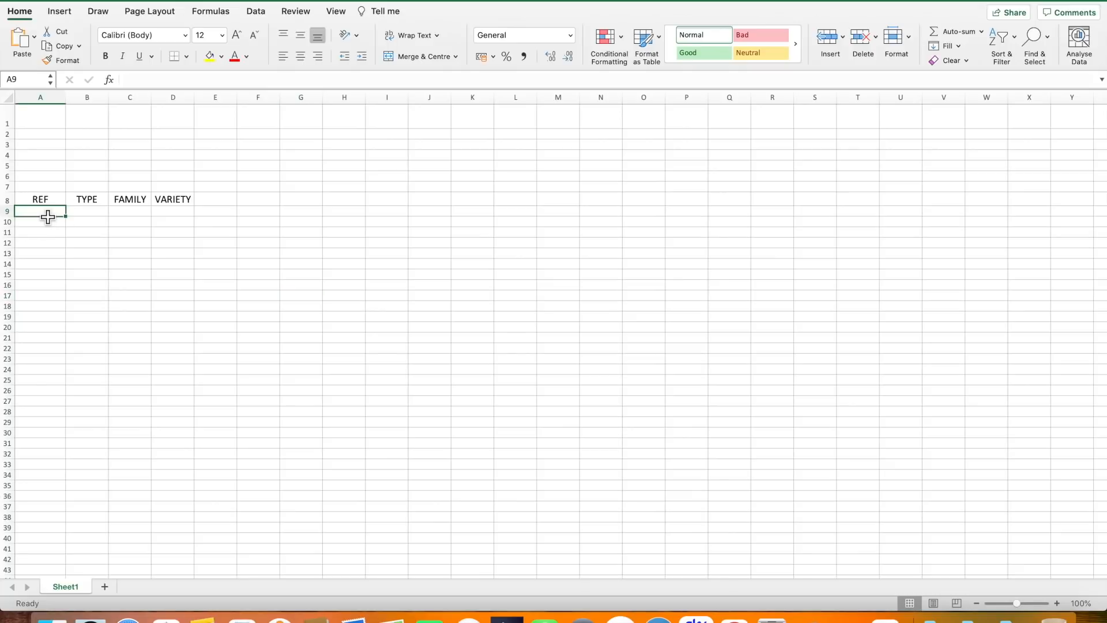
text(A)
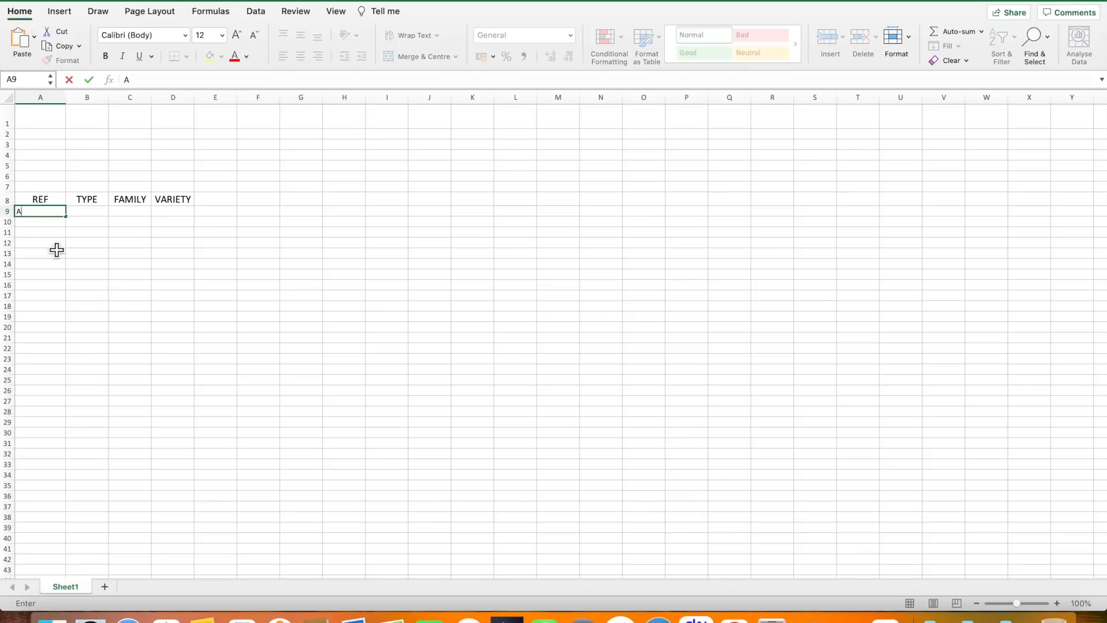
click(46, 233)
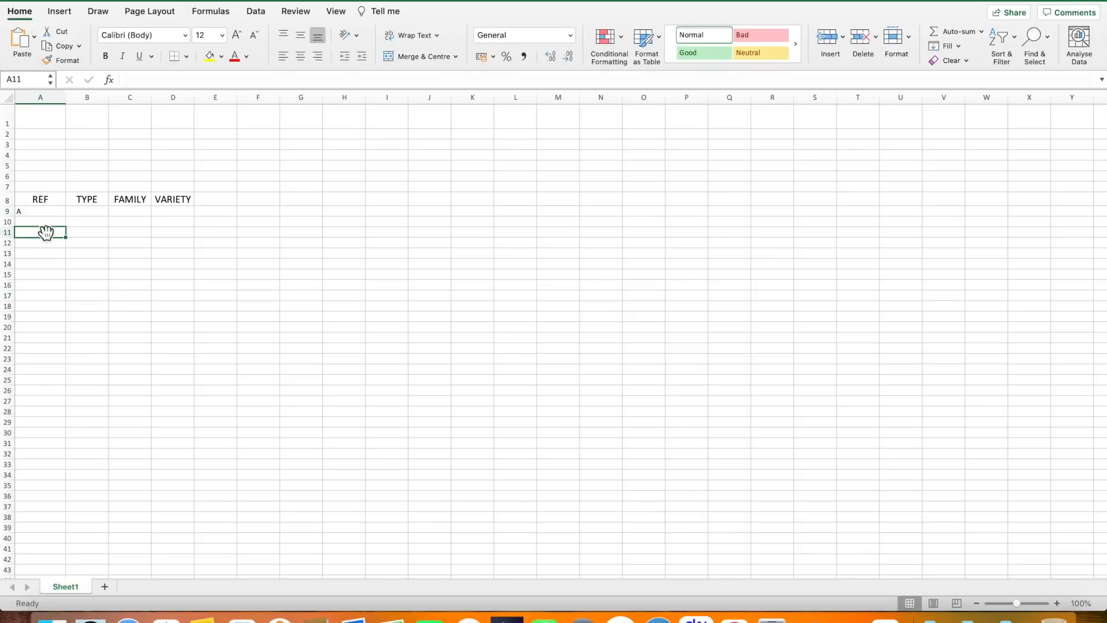
key(Up)
key(Up)
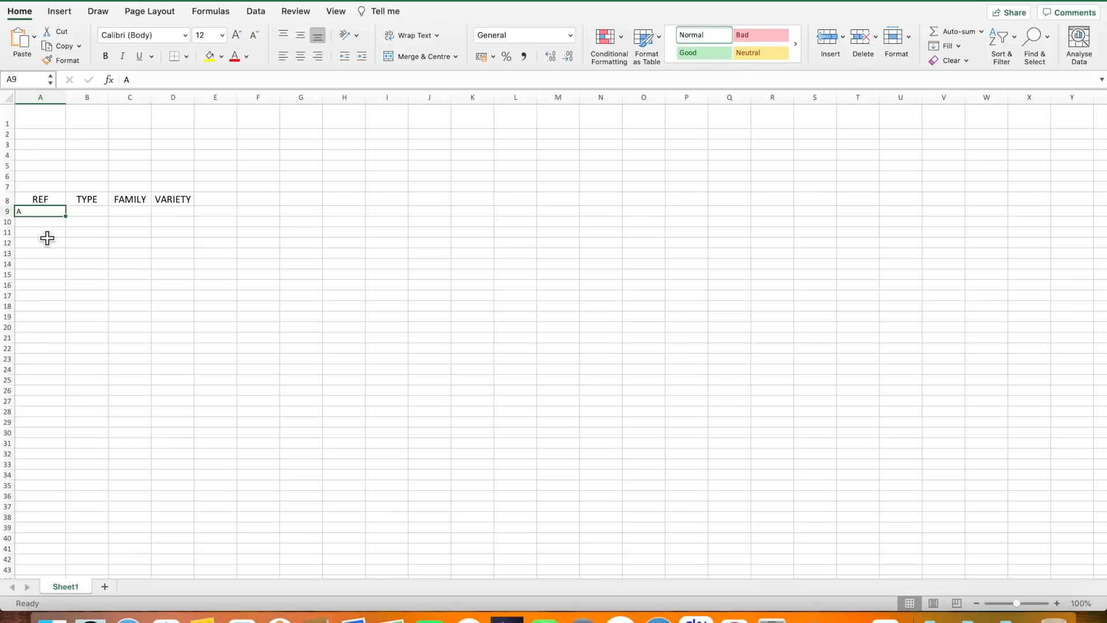
click(38, 223)
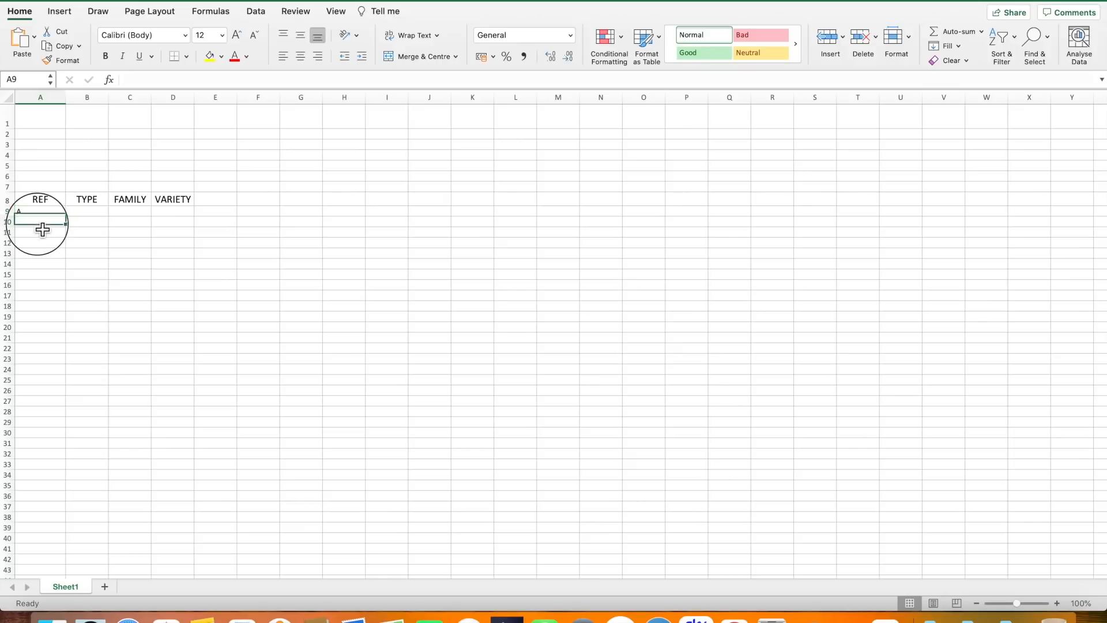
text(B)
click(65, 274)
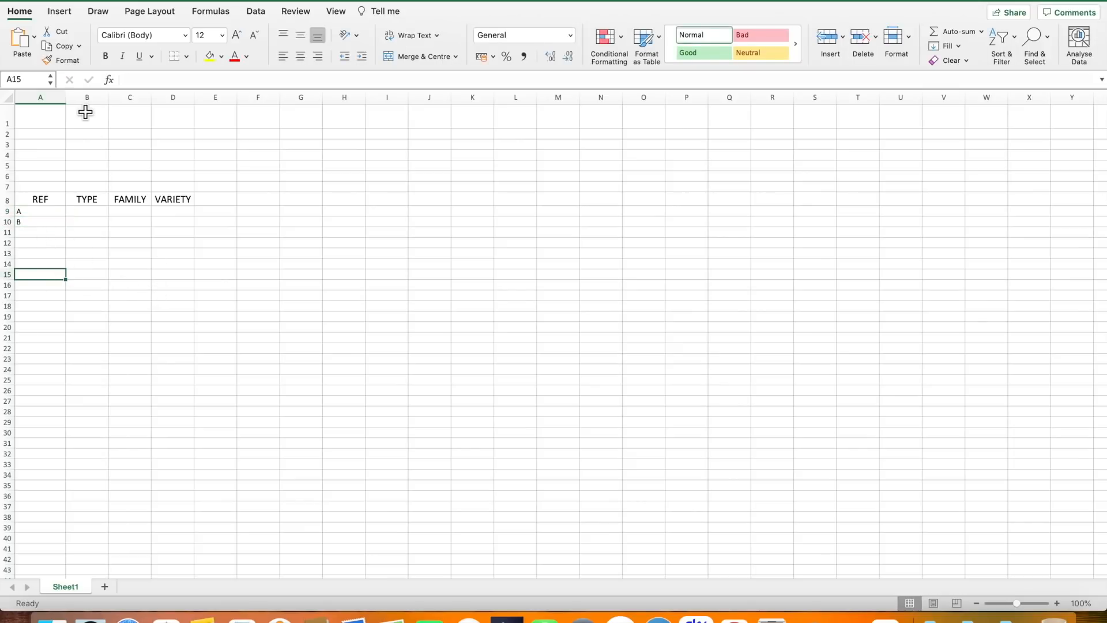
Centre the contents of the whole of column A horizontally and vertically.
click(45, 101)
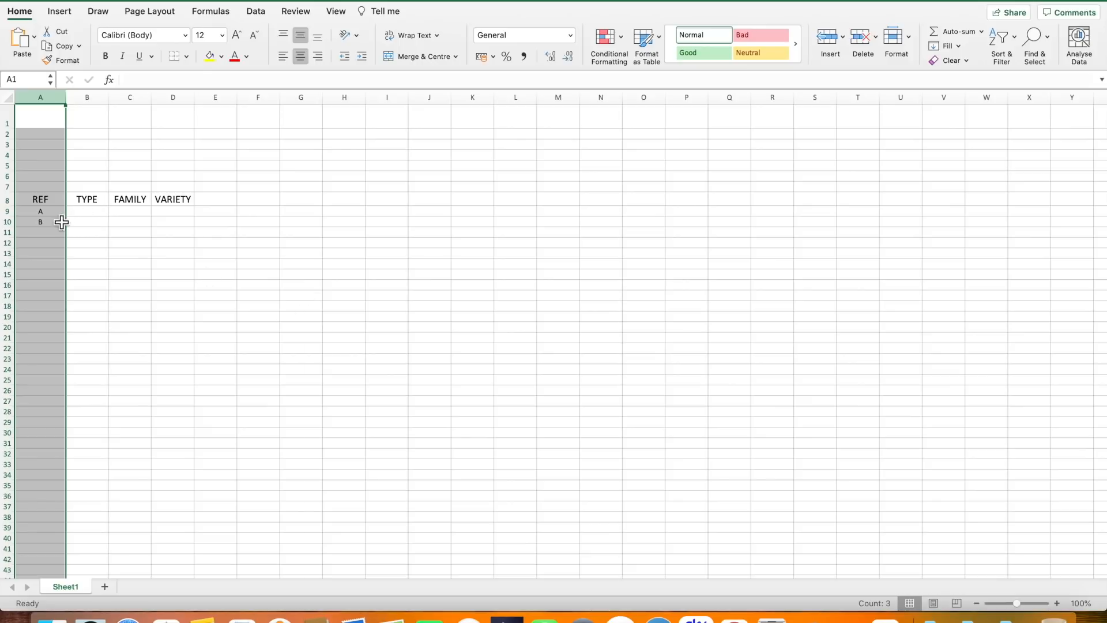
drag(98, 239, 132, 281)
click(133, 281)
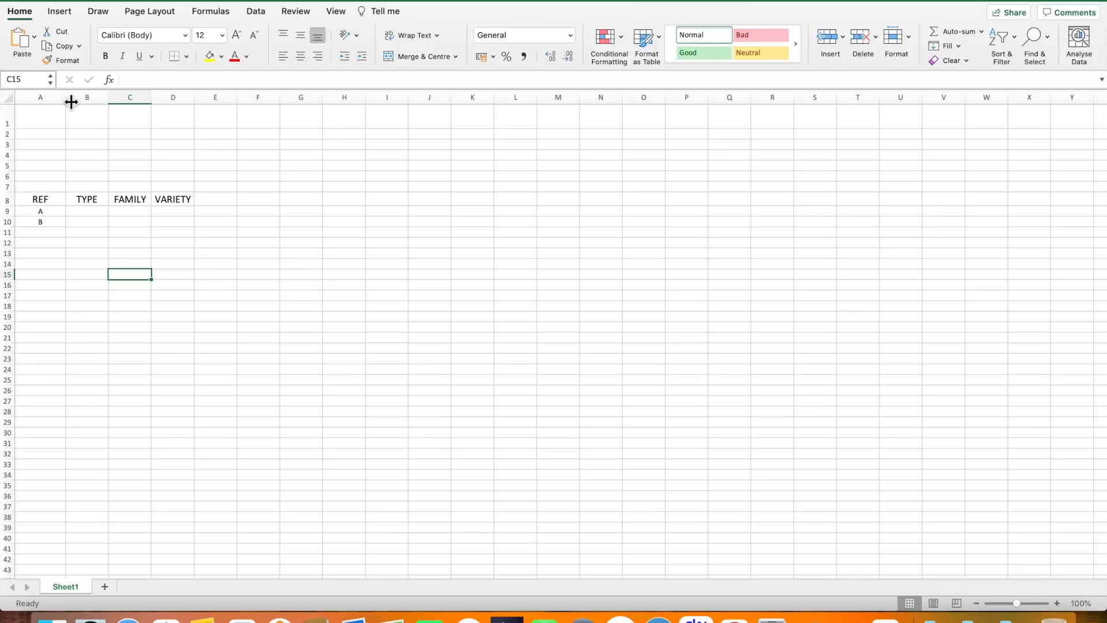
Narrow column A, enter the test text FDFDFDFDFDFD in A5 and auto-fit the column's width to it.
drag(71, 102, 36, 99)
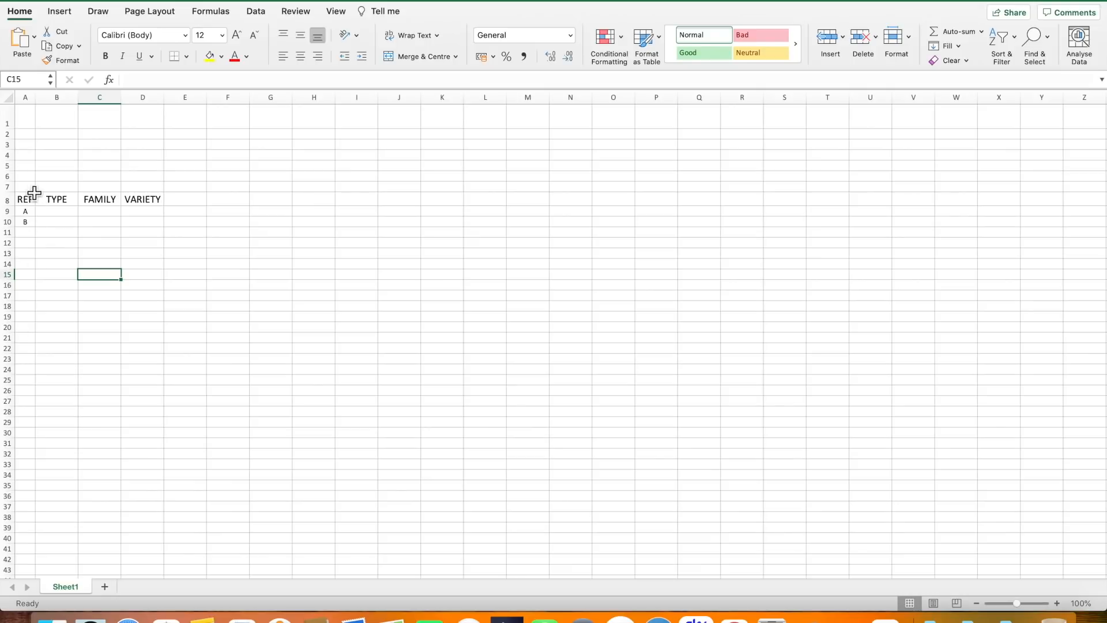
click(31, 172)
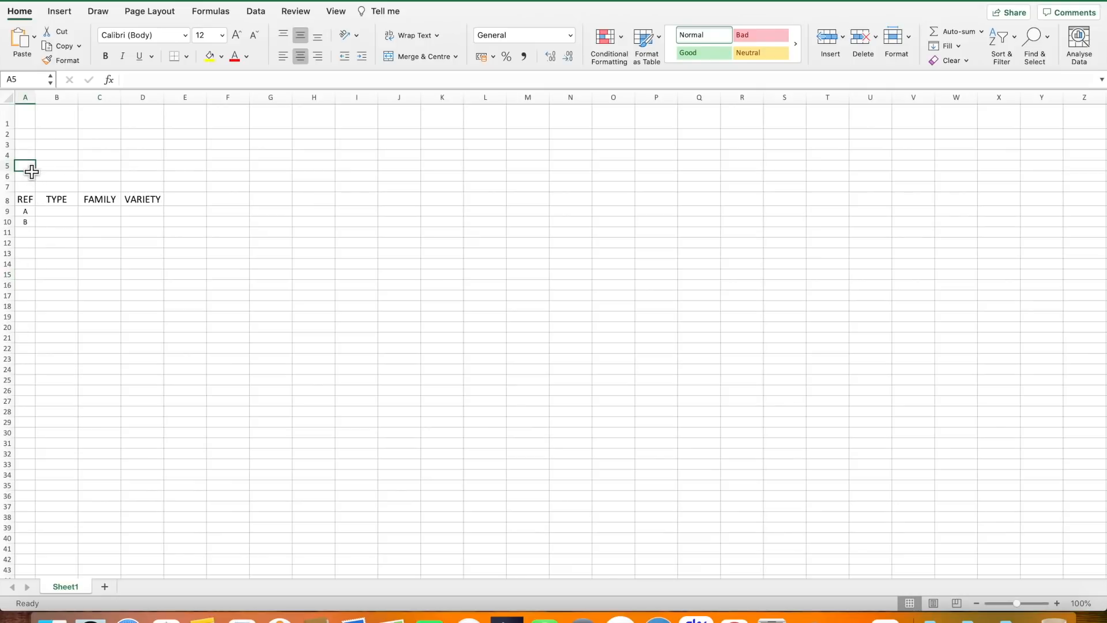
text(FDFDFDFDFDFD)
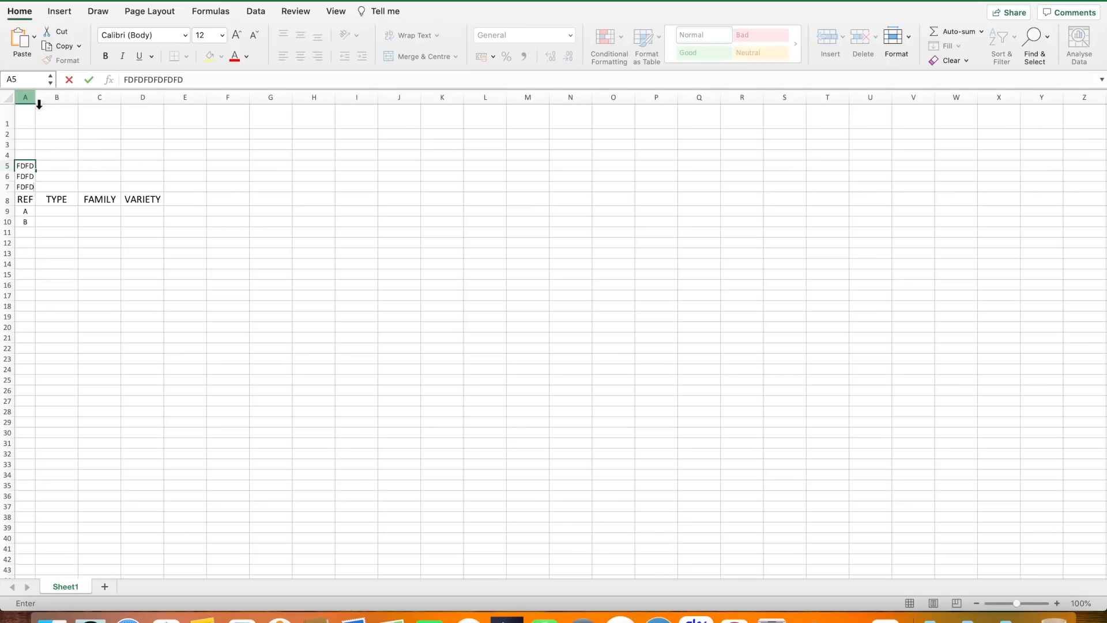
click(38, 102)
double_click(35, 97)
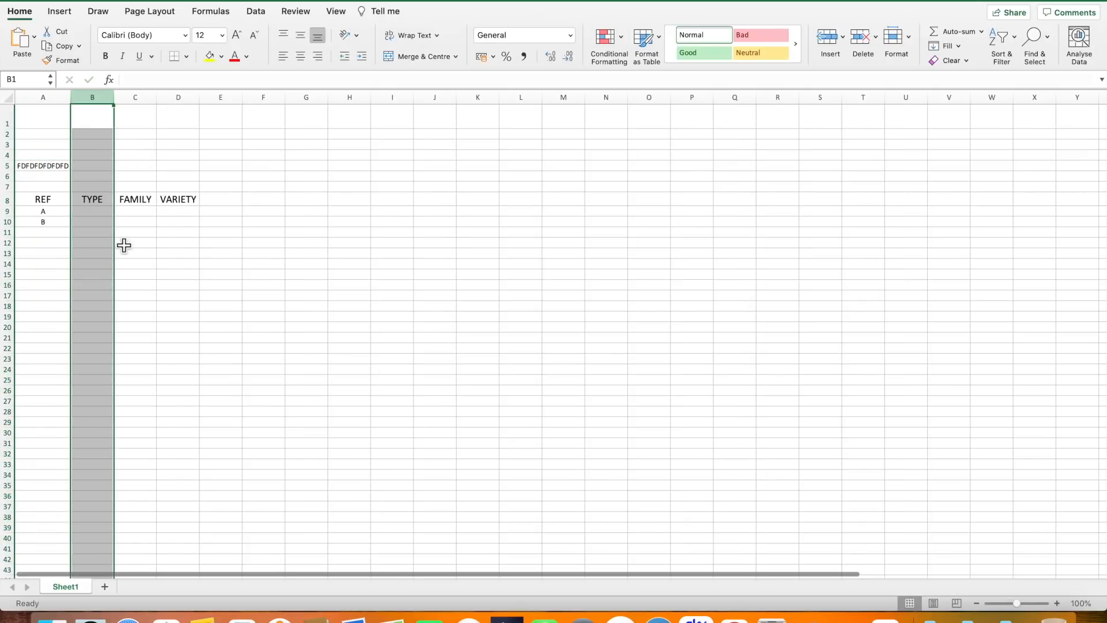
Clear the test text from A5 and auto-fit column A to its remaining contents.
click(54, 173)
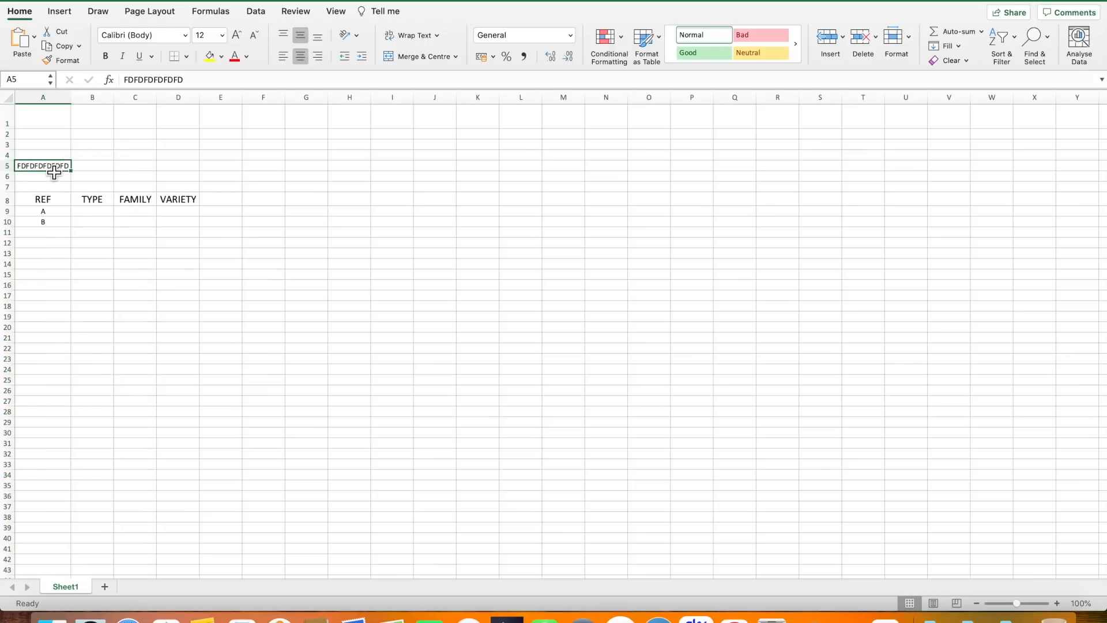
key(Delete)
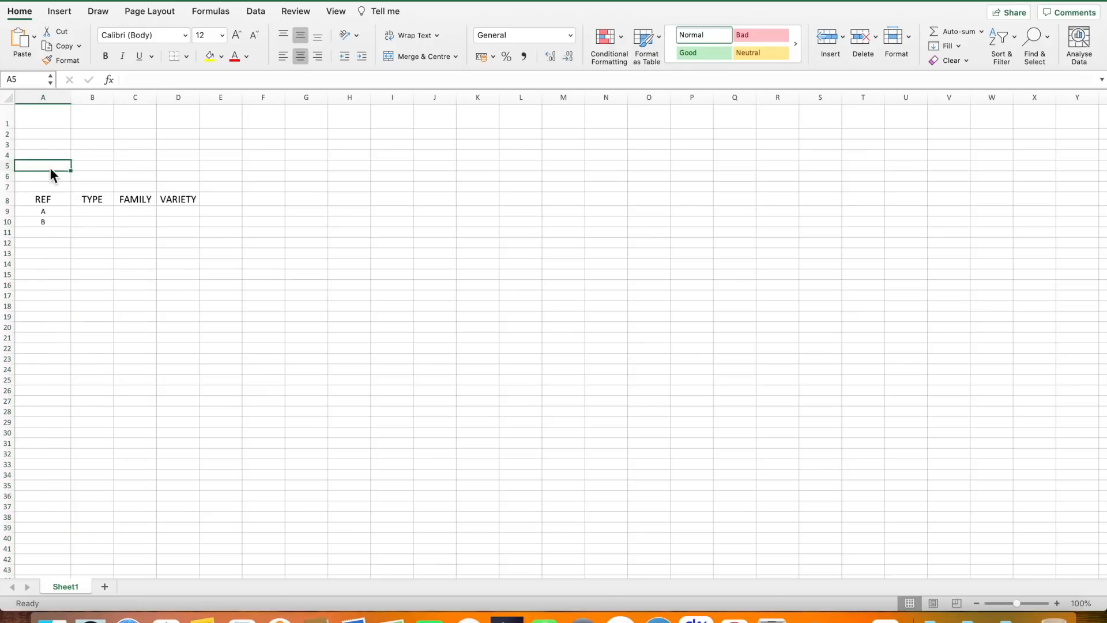
double_click(71, 102)
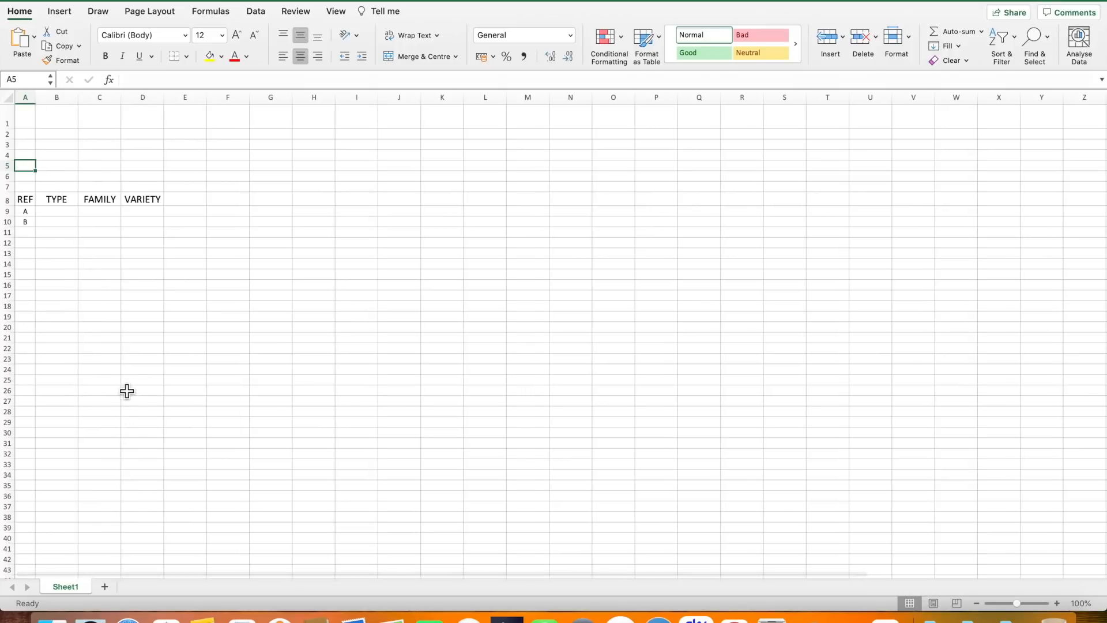
Delete the sample references from A9 and A10.
click(34, 215)
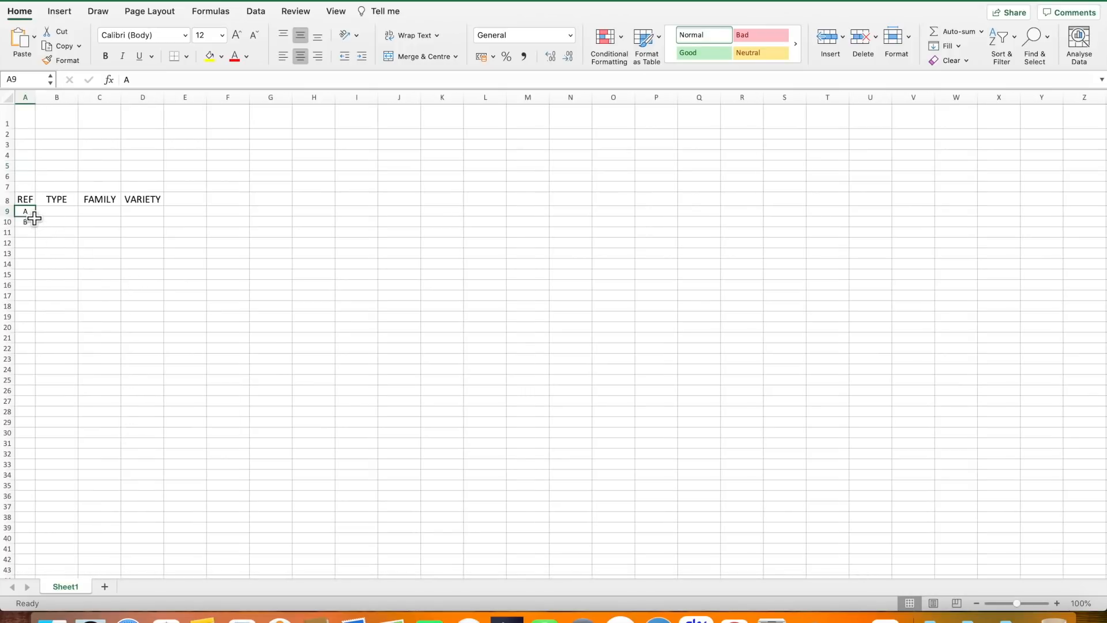
click(32, 228)
key(Delete)
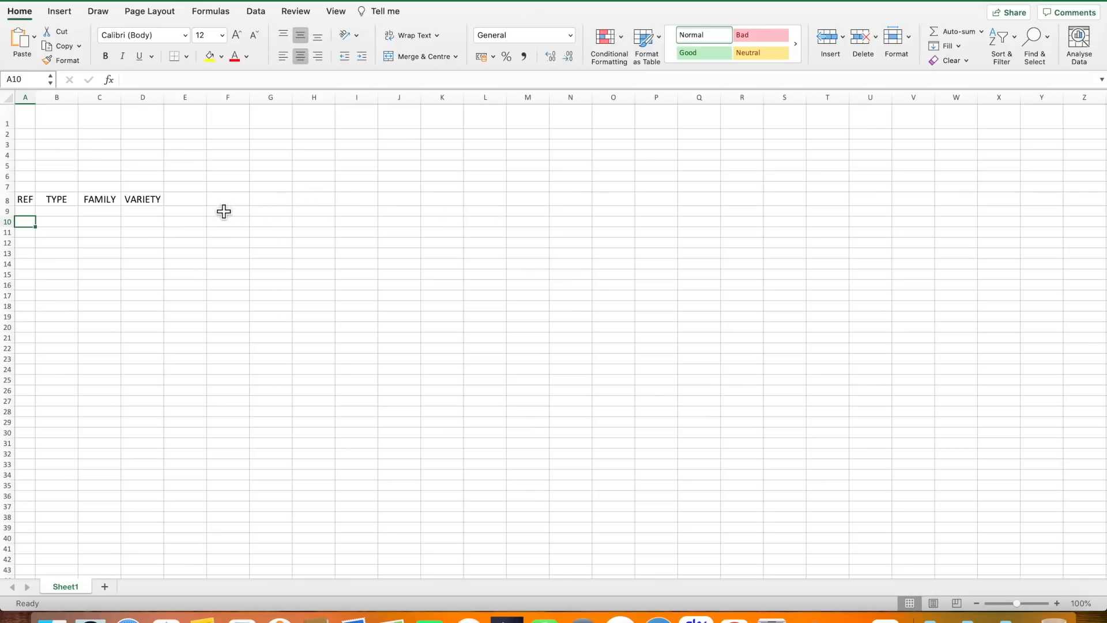
Merge and centre cells E8 to H8 and enter the heading JANUARY.
click(195, 206)
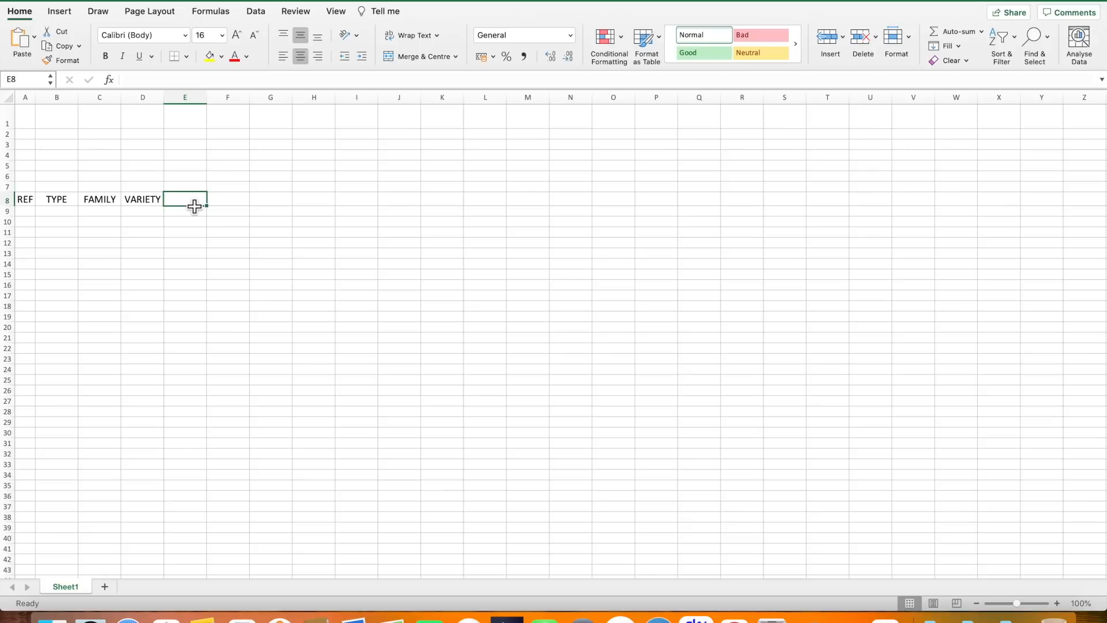
click(195, 206)
drag(225, 208, 313, 210)
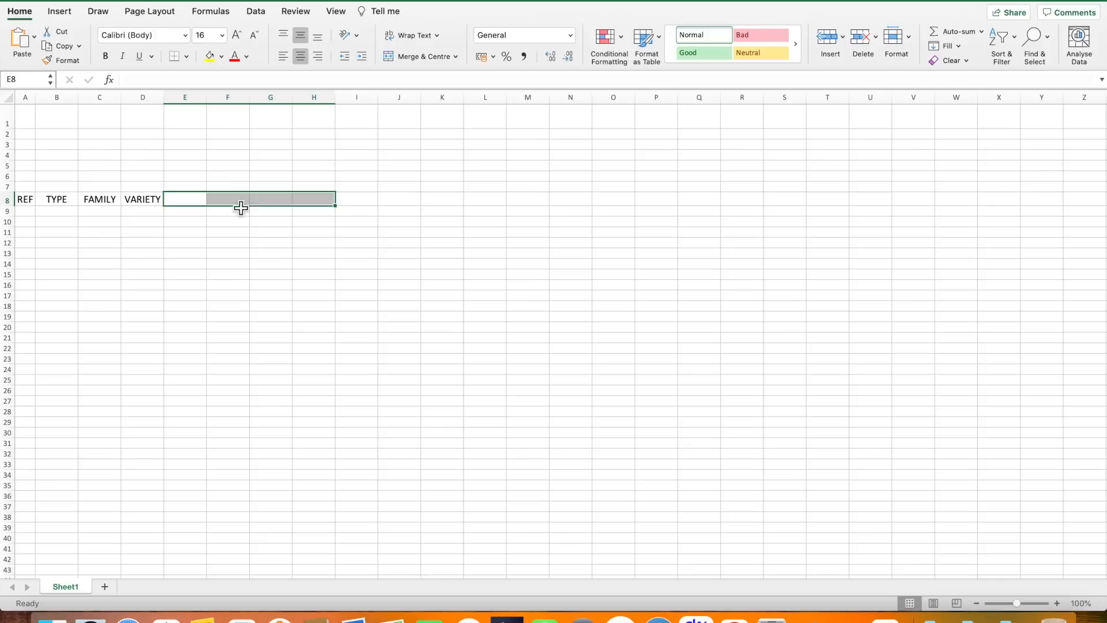
click(410, 57)
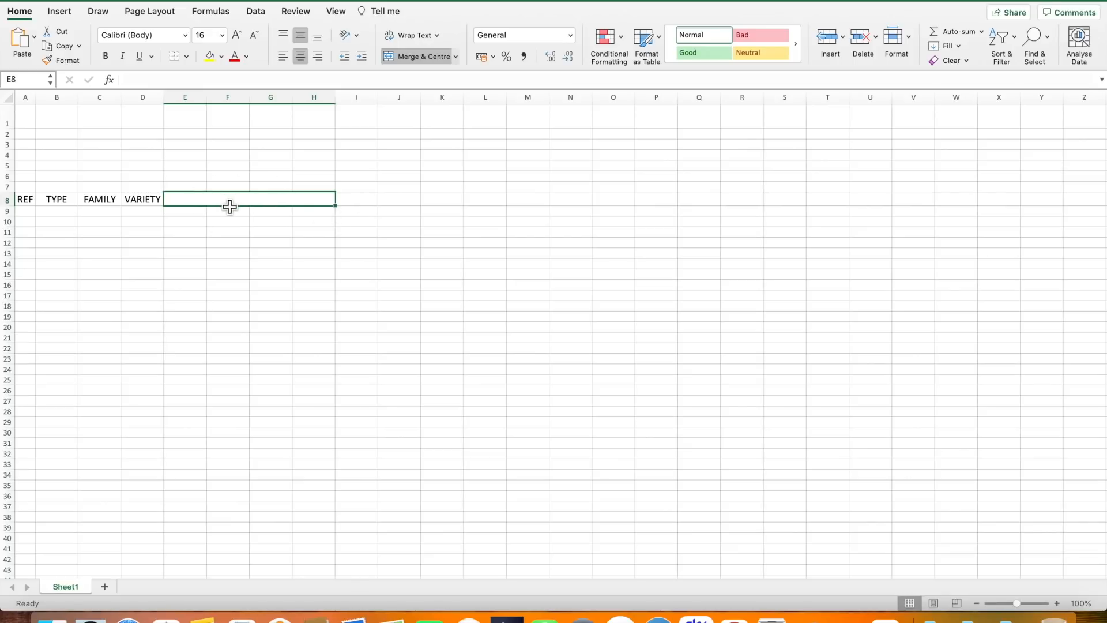
text(JANUARY)
click(330, 243)
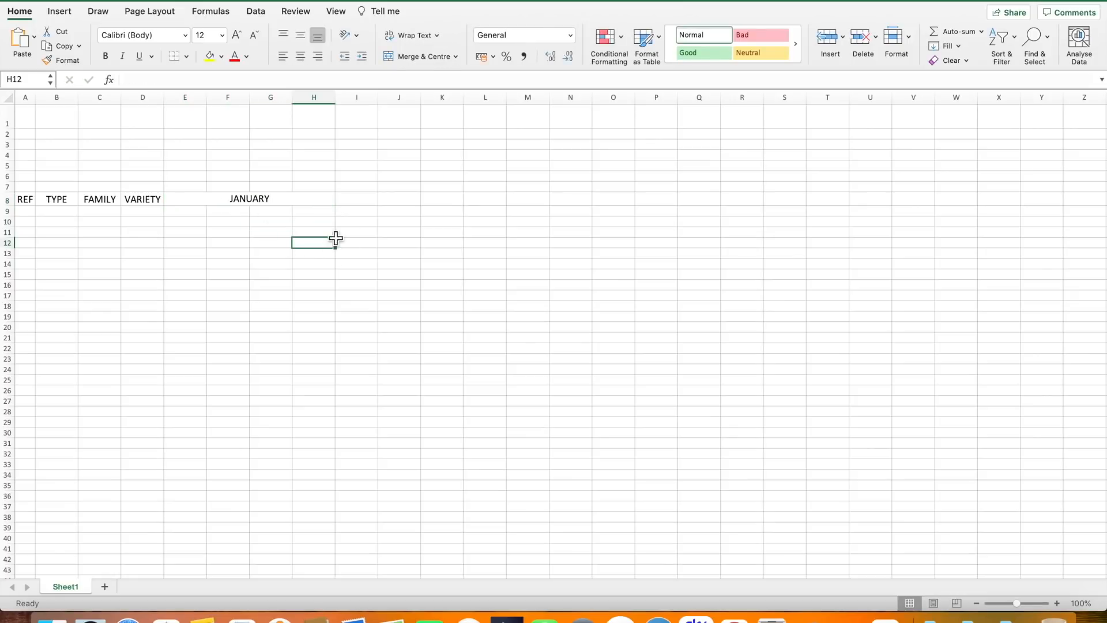
Merge and centre cells I8 to L8 and enter the heading FEBRUARY.
click(360, 206)
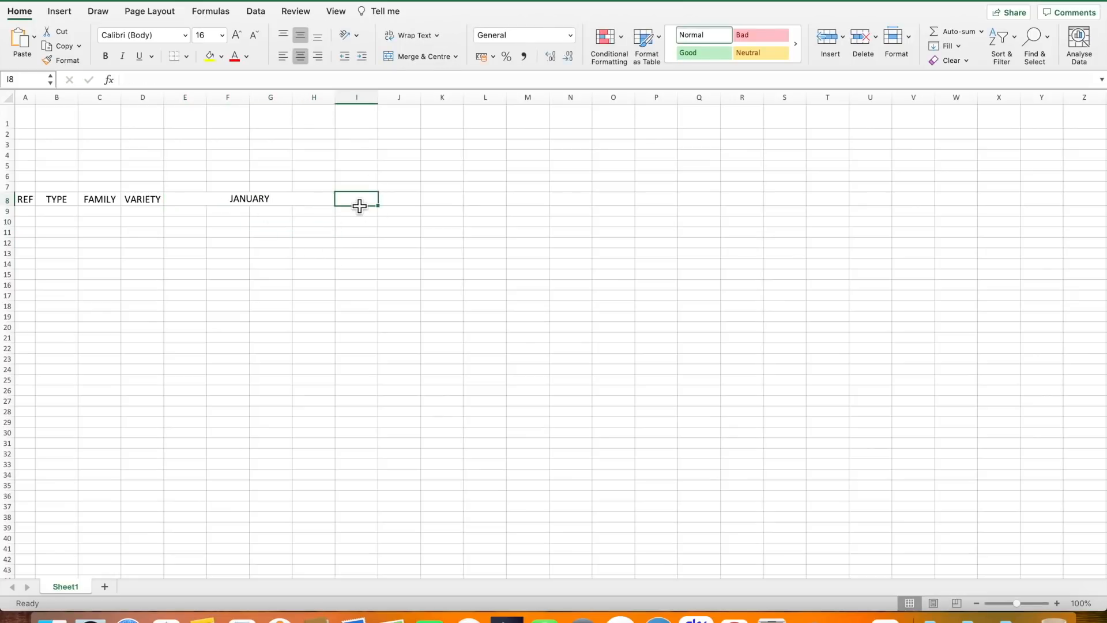
drag(359, 206, 482, 208)
click(431, 56)
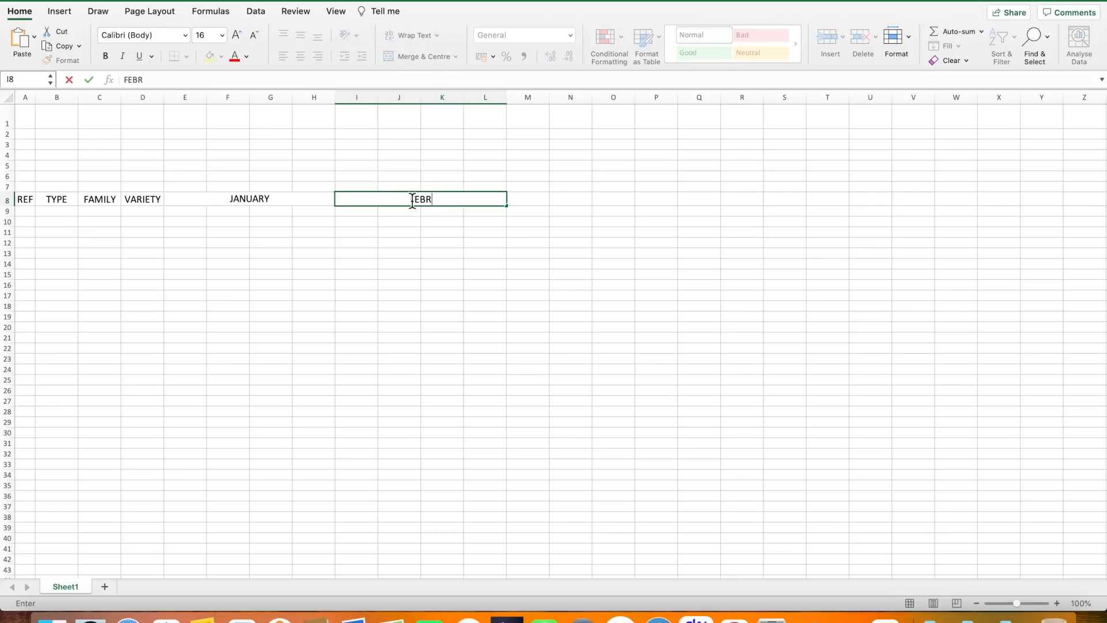
text(ARY)
click(452, 224)
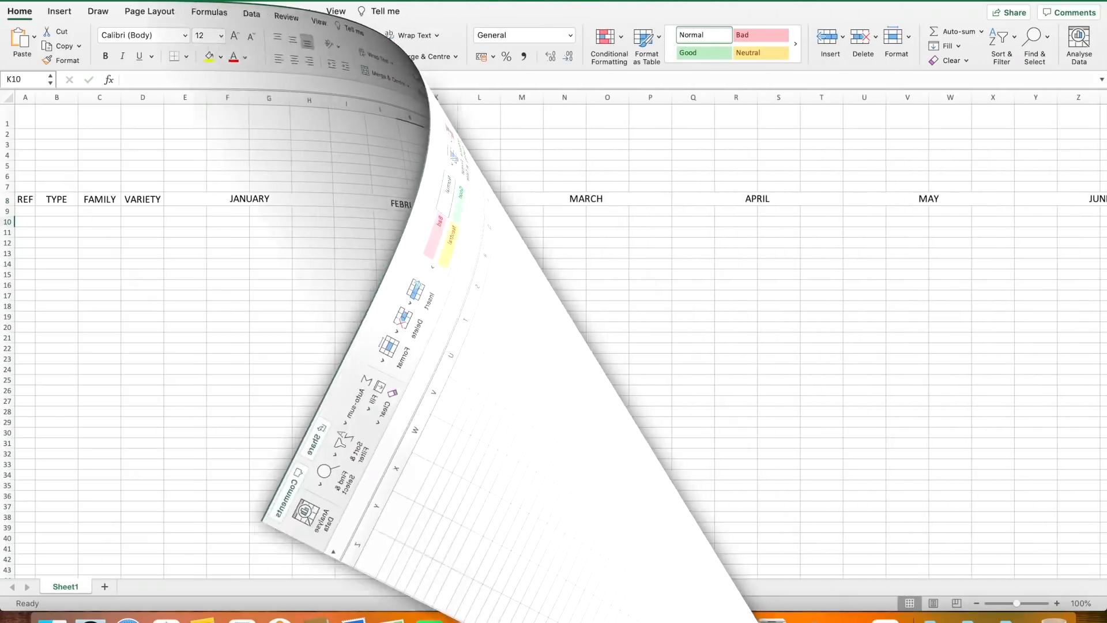
Make all the headings in row 8 bold.
scroll(577, 285, left, 1)
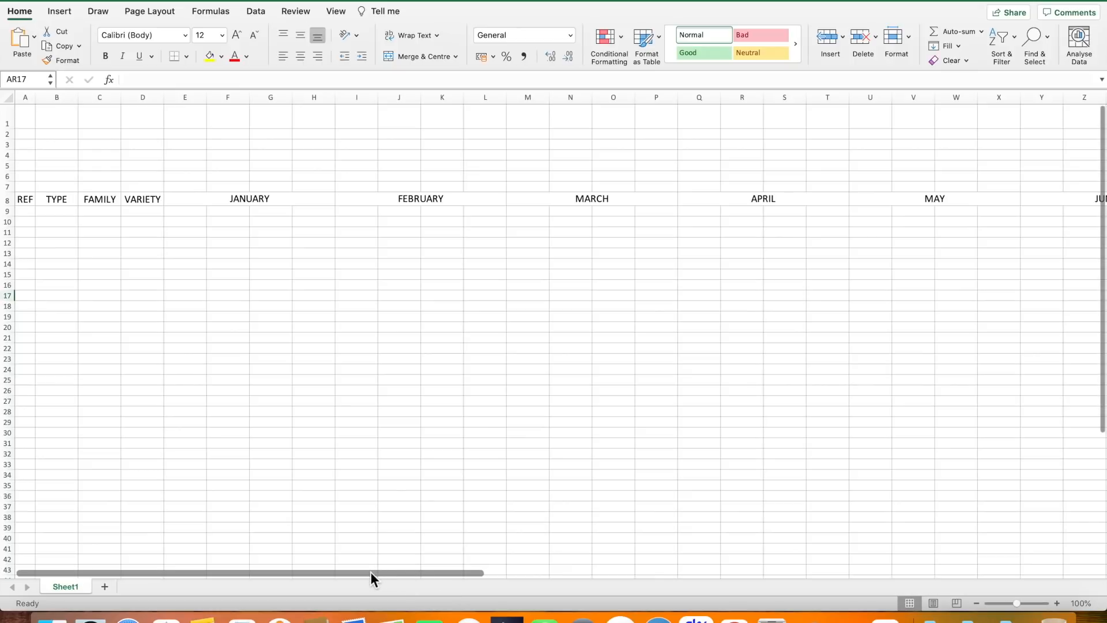
drag(371, 572, 358, 604)
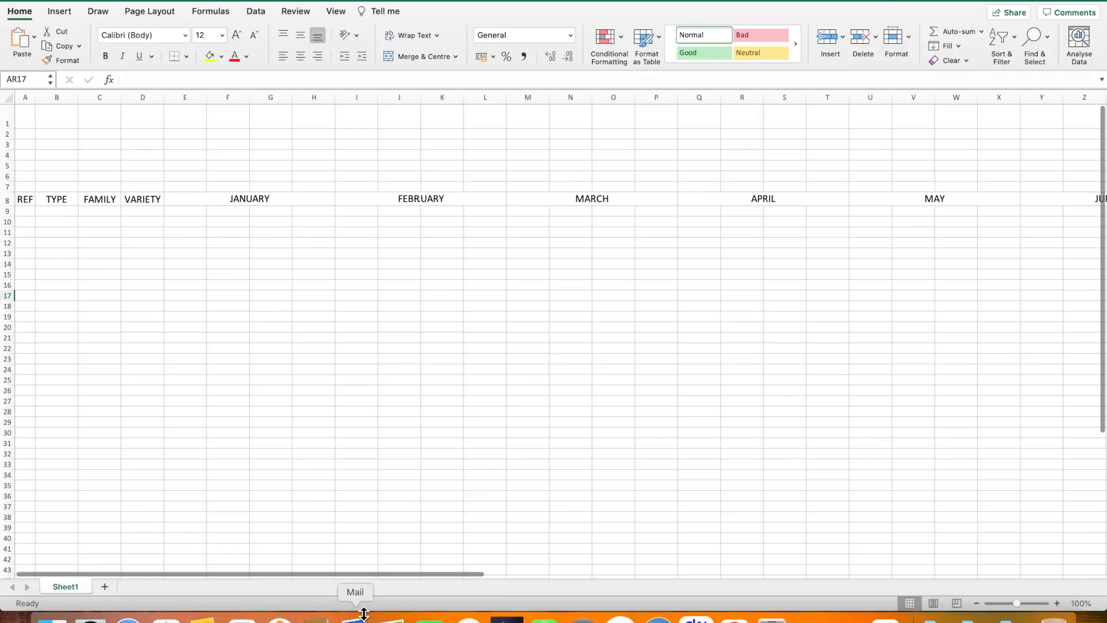
scroll(1099, 312, down, 3)
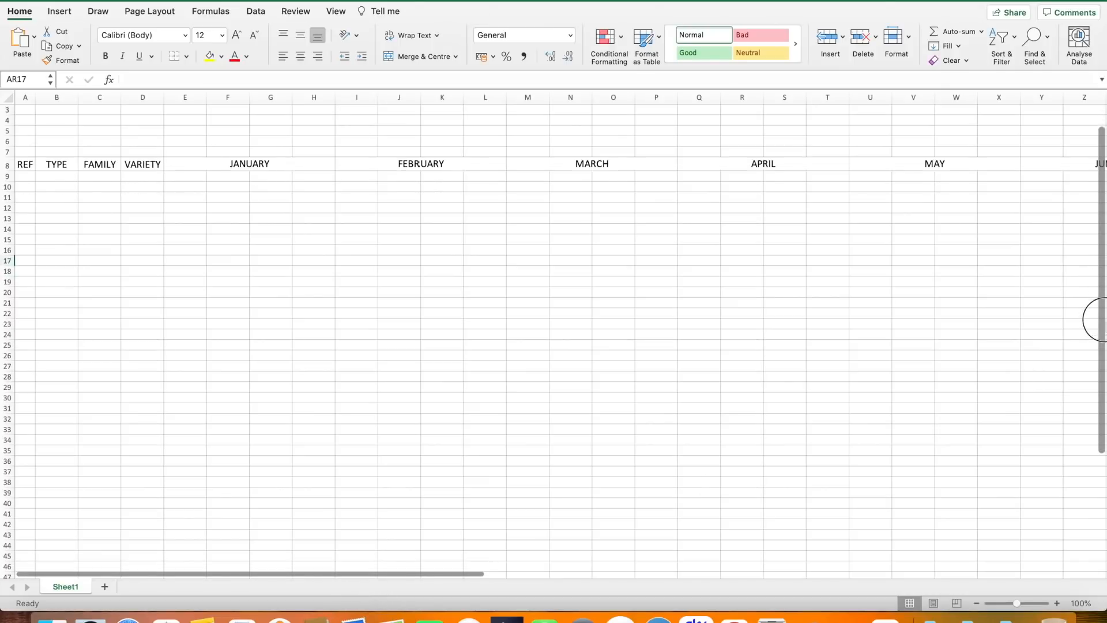
scroll(1093, 288, up, 3)
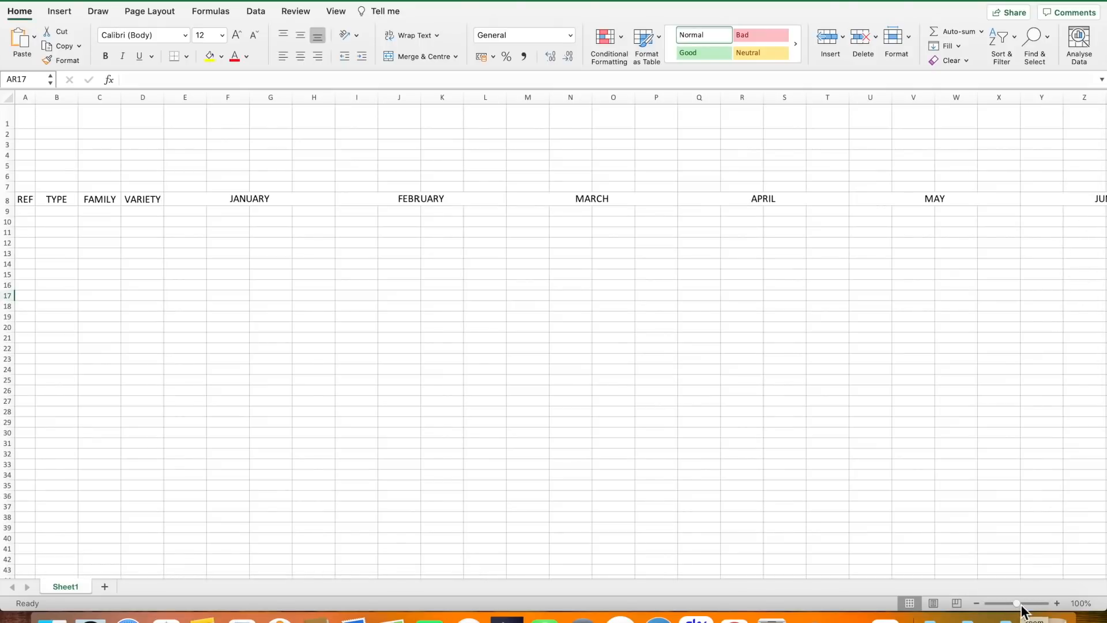
mouse_move(1017, 609)
mouse_down()
mouse_move(989, 611)
mouse_move(1033, 615)
mouse_move(1019, 613)
mouse_up()
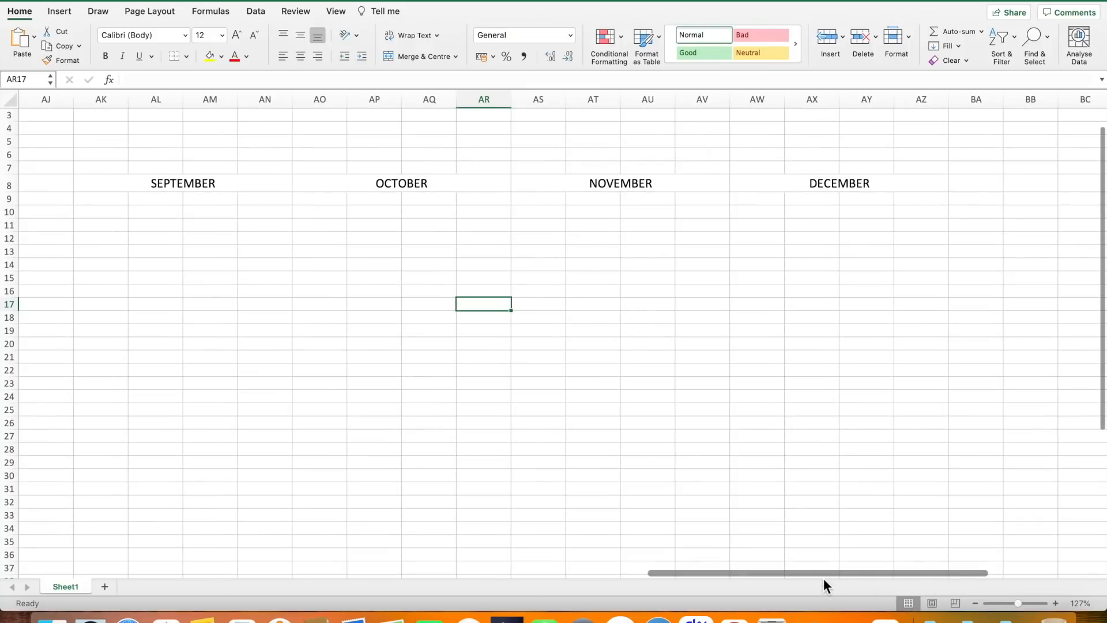
drag(821, 573, 103, 478)
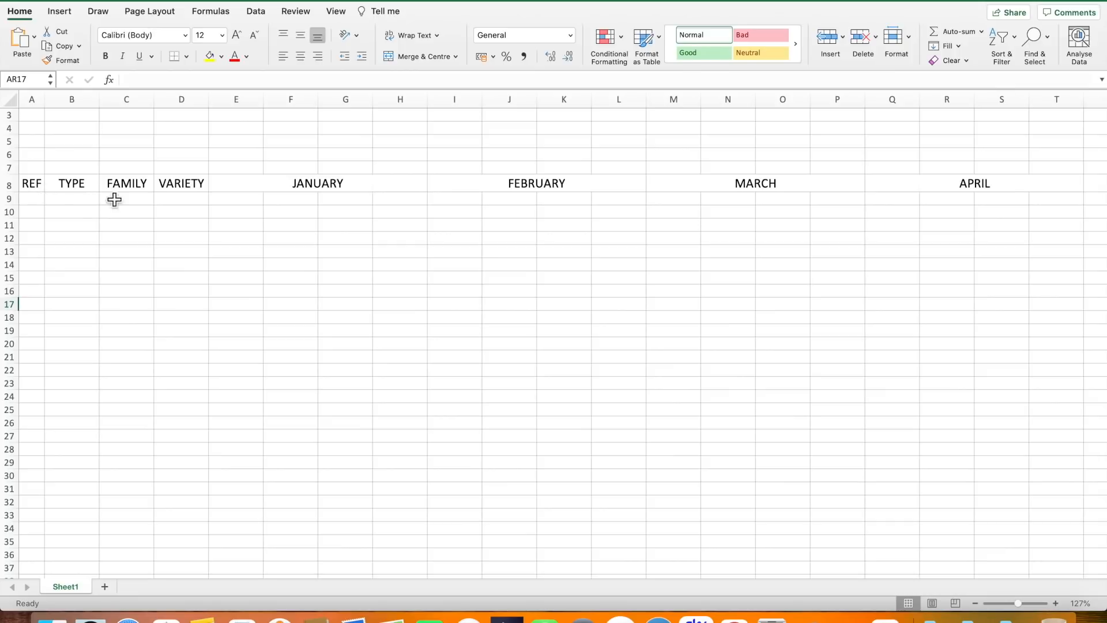
click(10, 186)
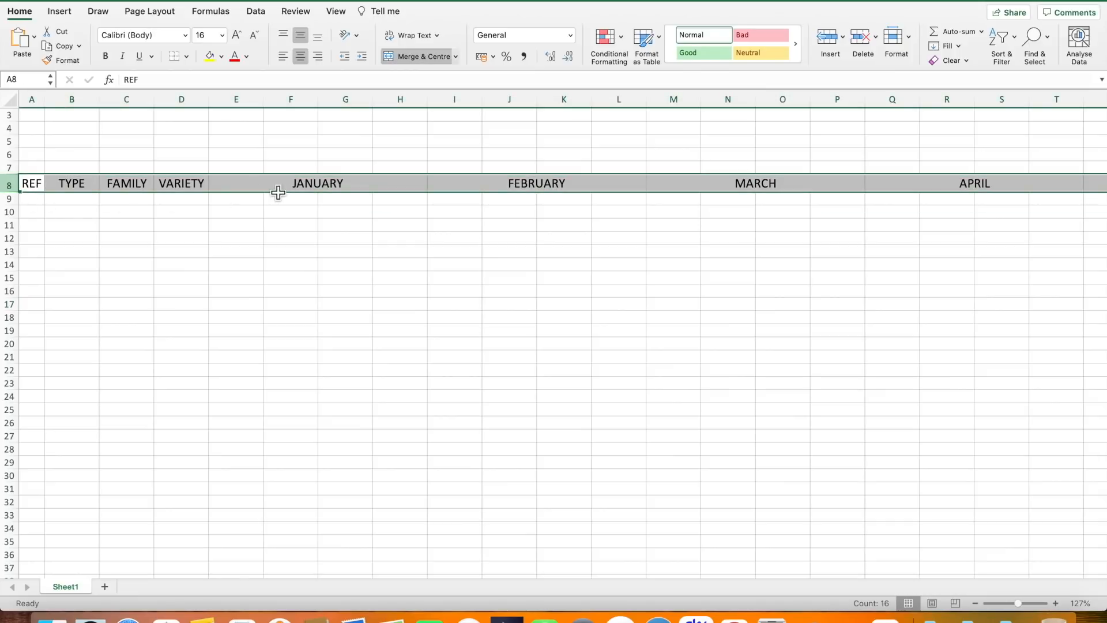
click(106, 56)
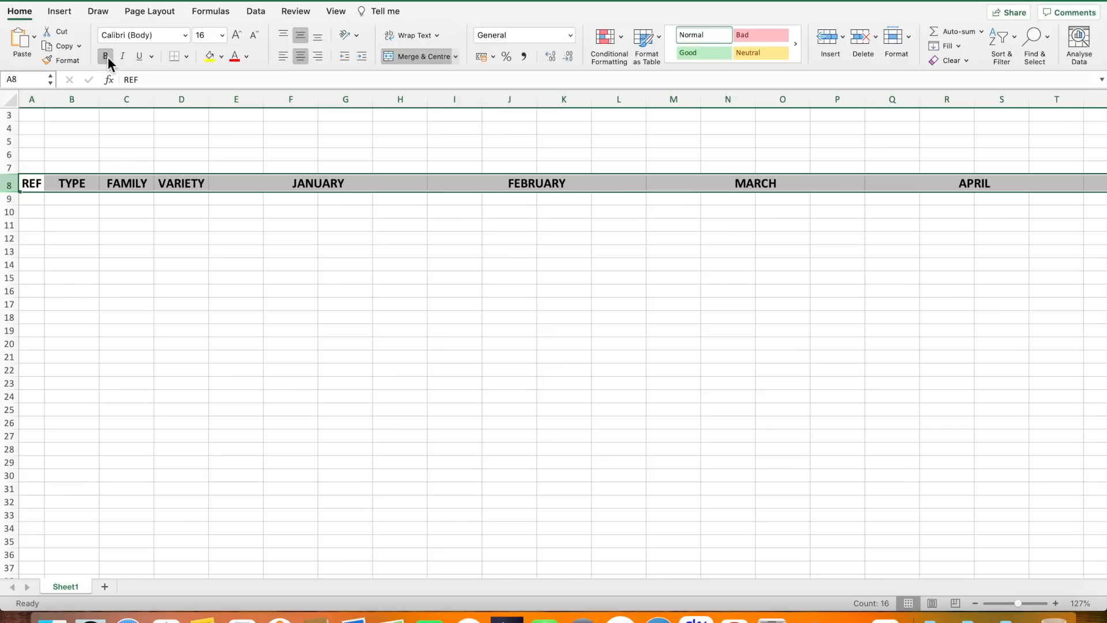
click(294, 293)
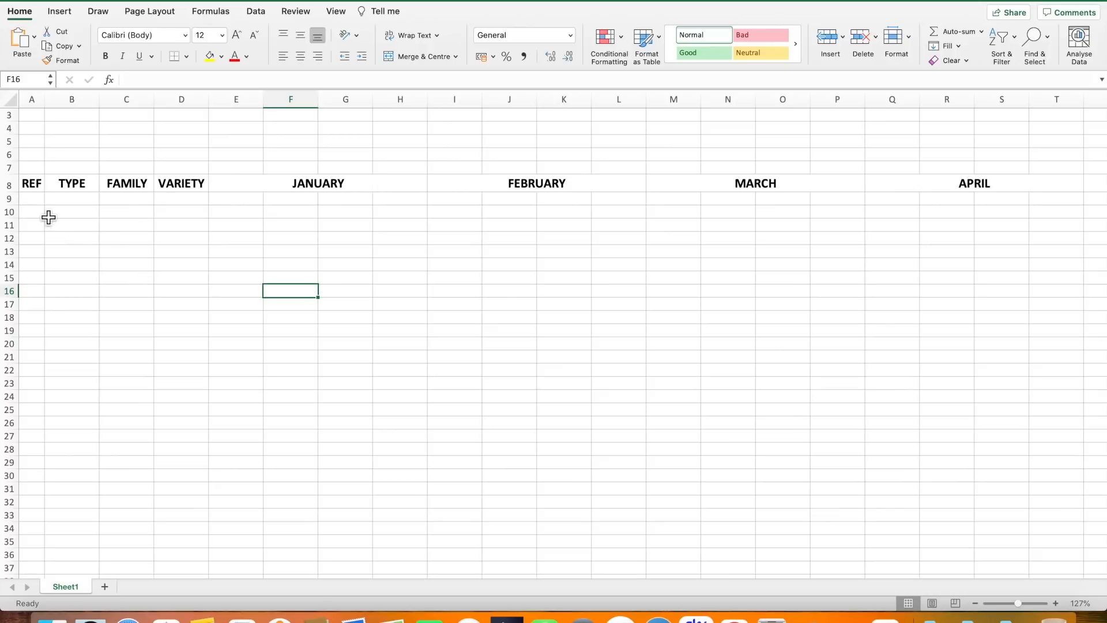
click(33, 185)
drag(33, 185, 61, 186)
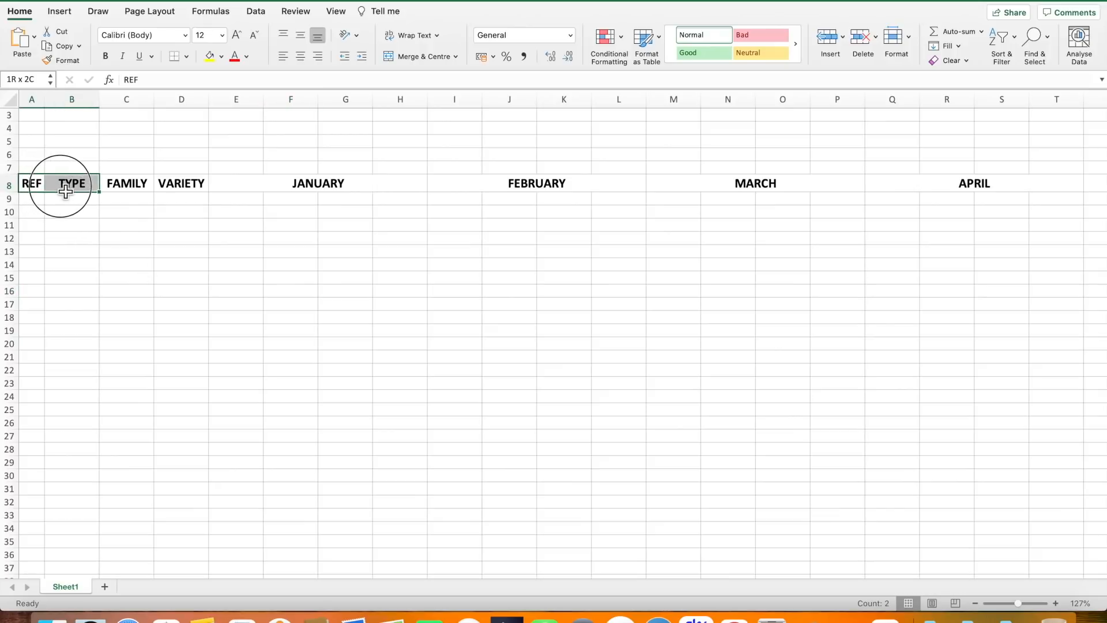
click(196, 238)
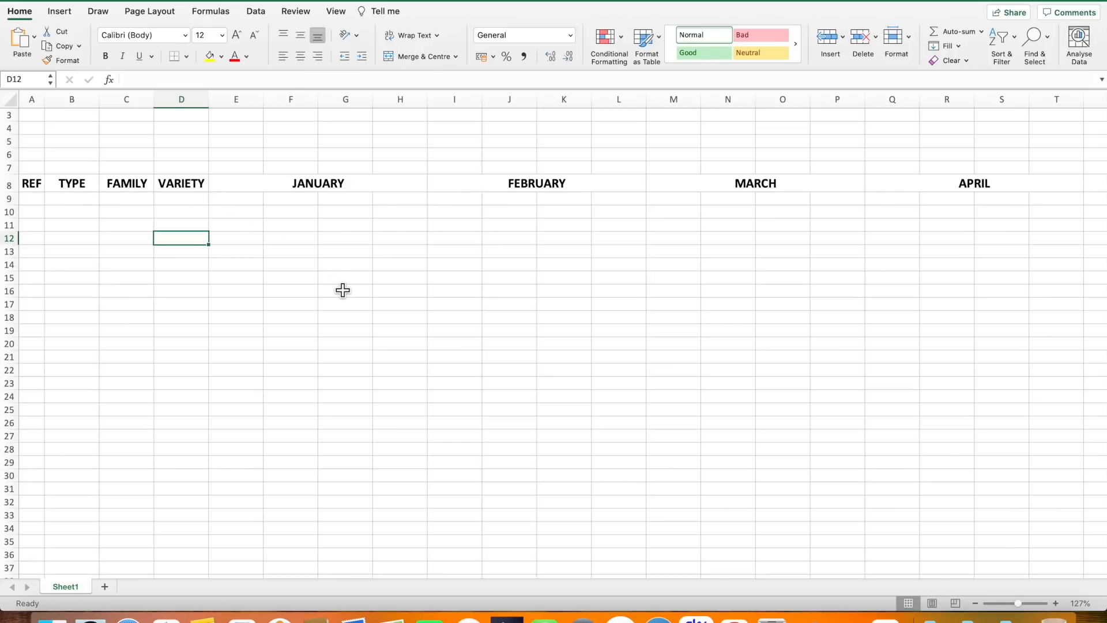
Fill the REF, TYPE, FAMILY and VARIETY heading cells A8 to D8 with light grey.
scroll(343, 290, up, 1)
scroll(343, 290, up, 1)
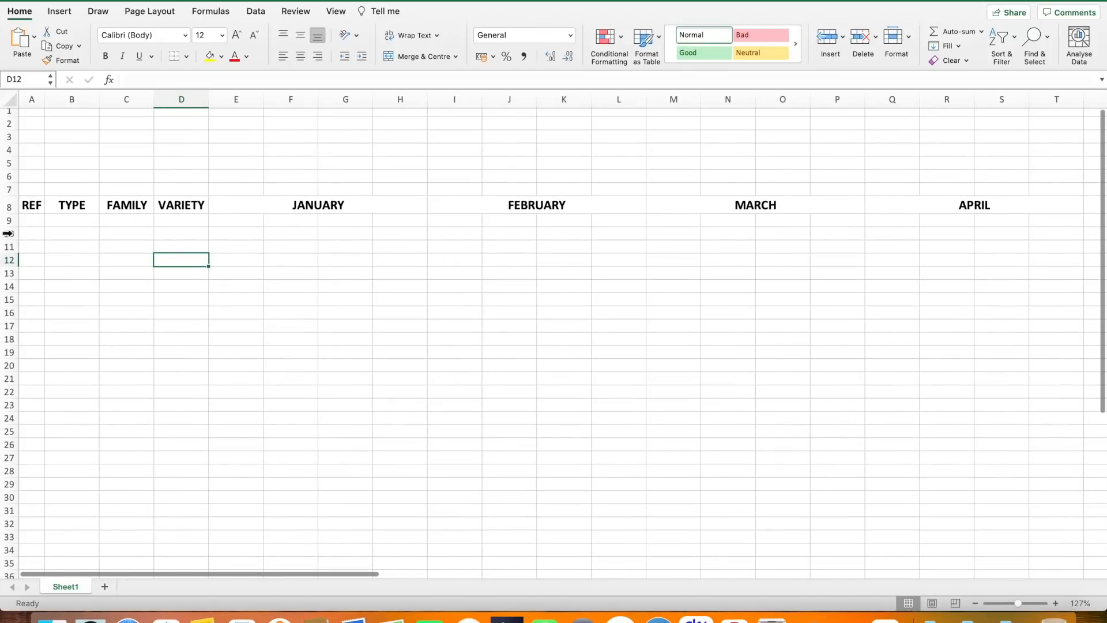
click(36, 208)
drag(37, 208, 170, 217)
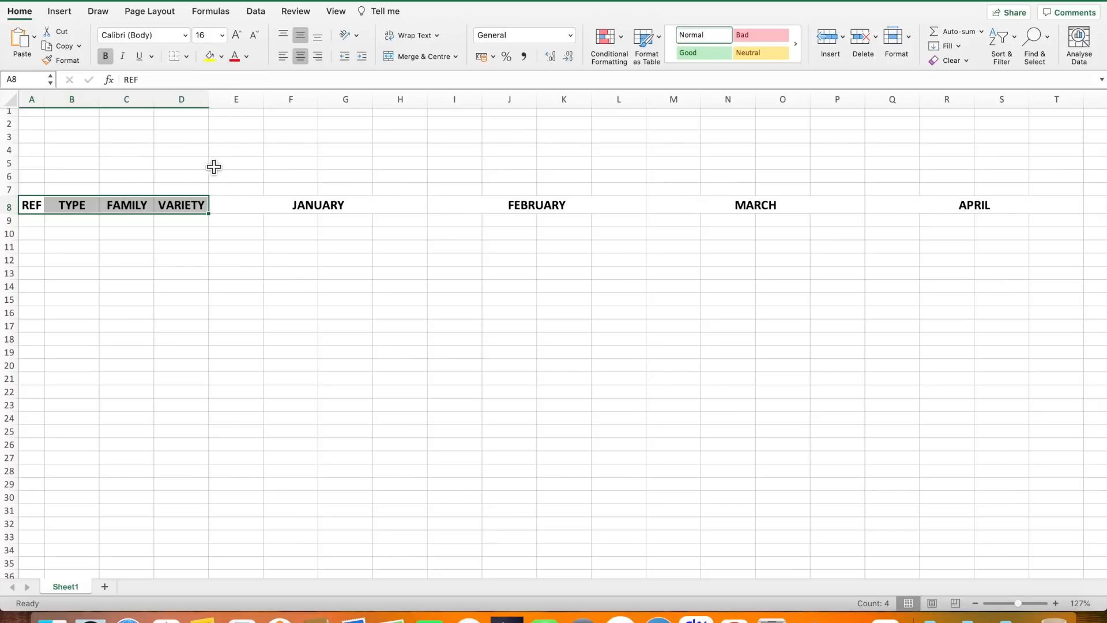
click(222, 56)
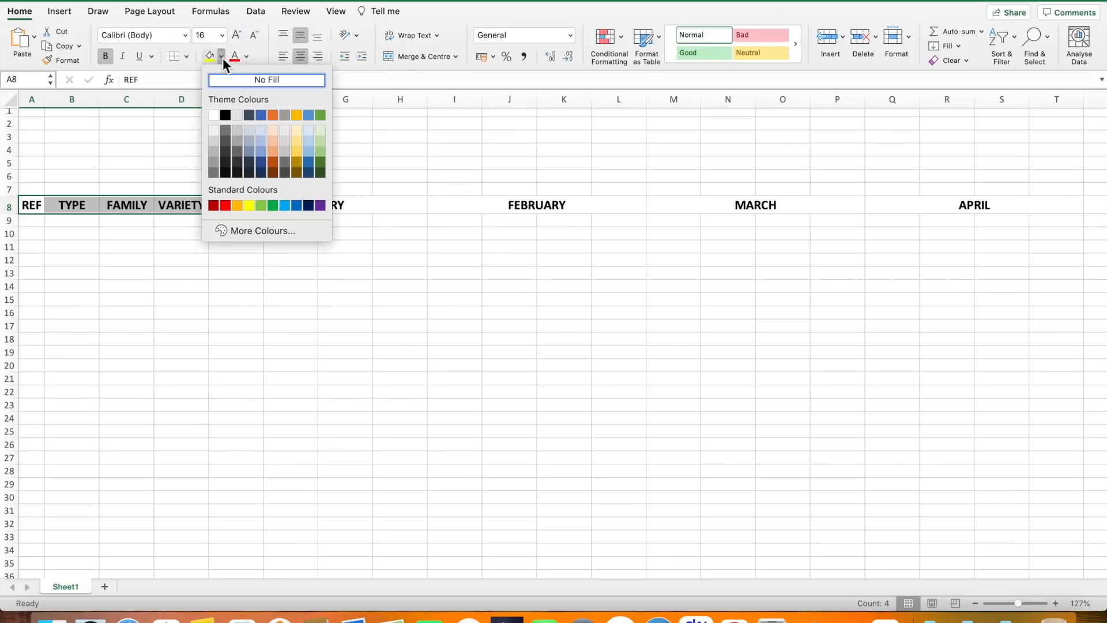
click(214, 144)
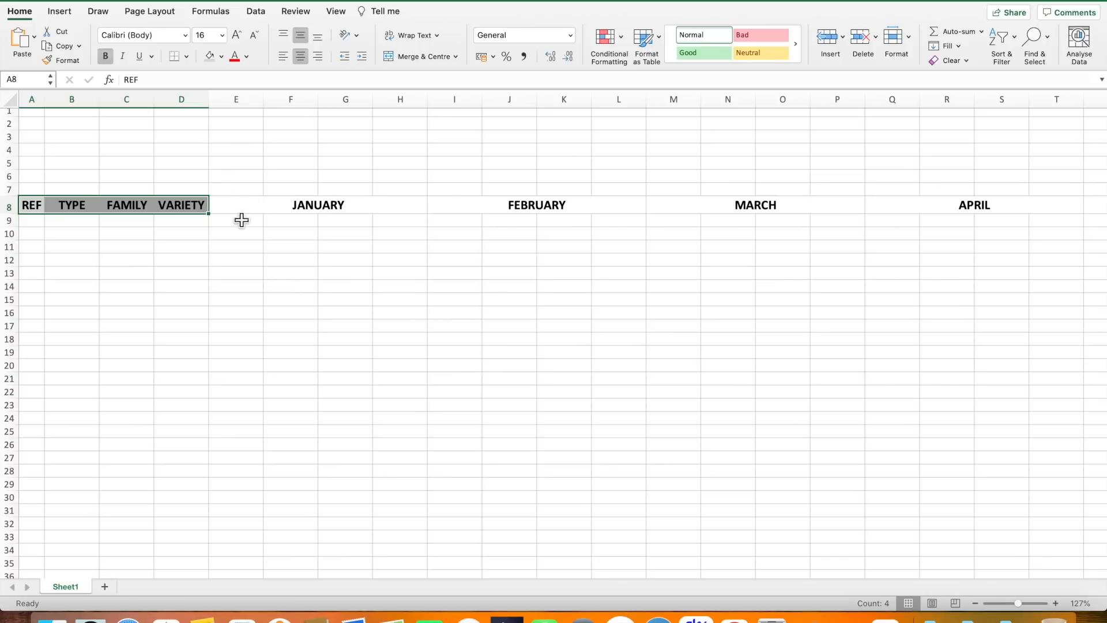
click(359, 323)
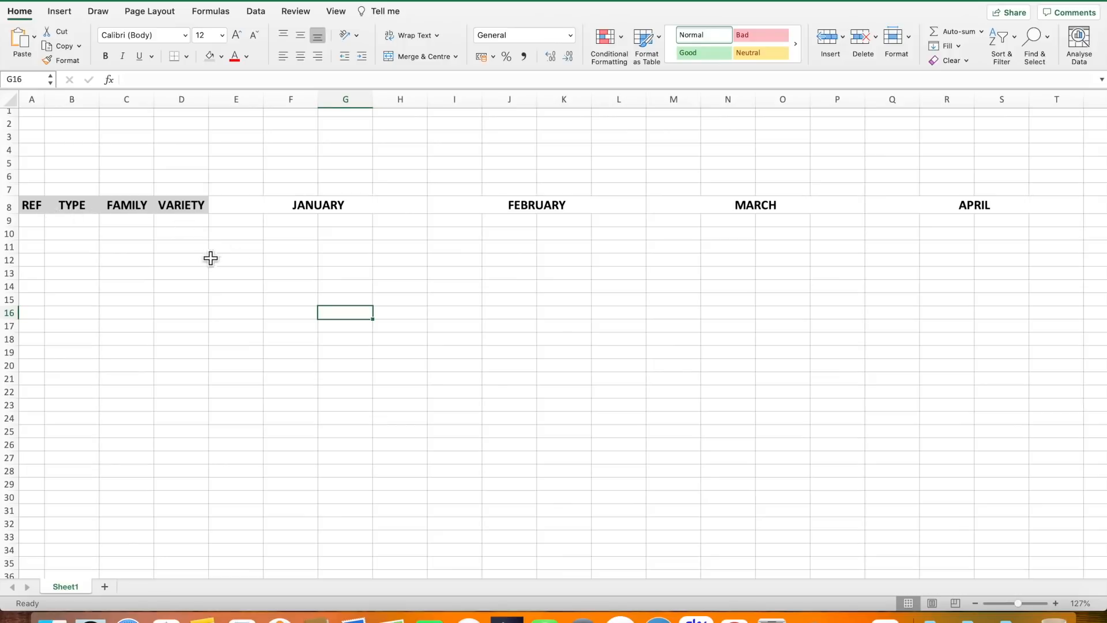
scroll(285, 304, up, 1)
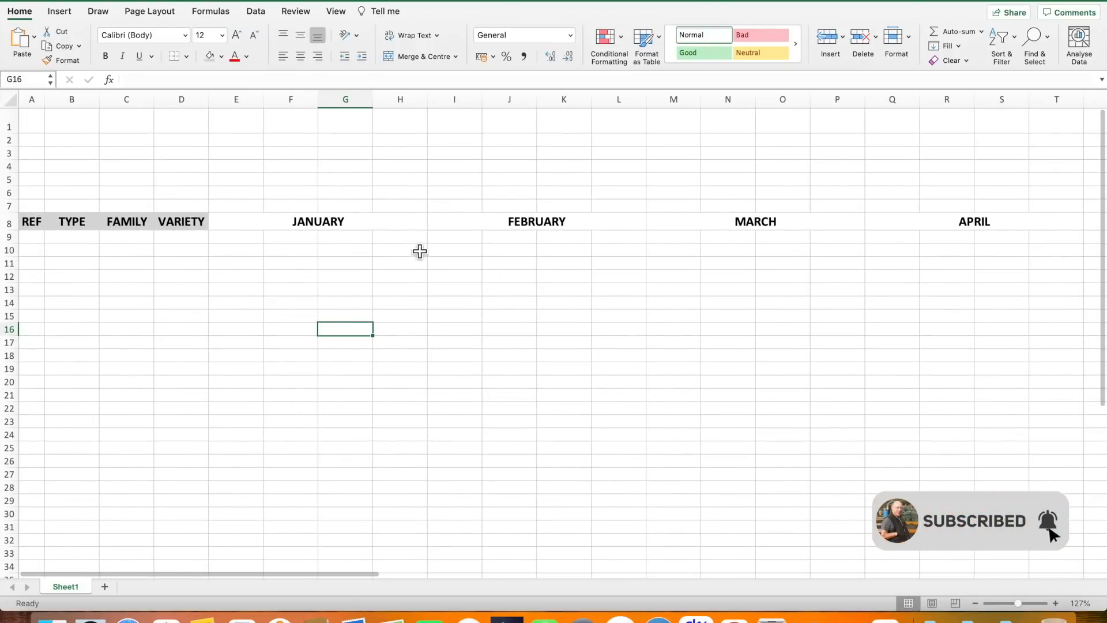
click(248, 237)
click(289, 242)
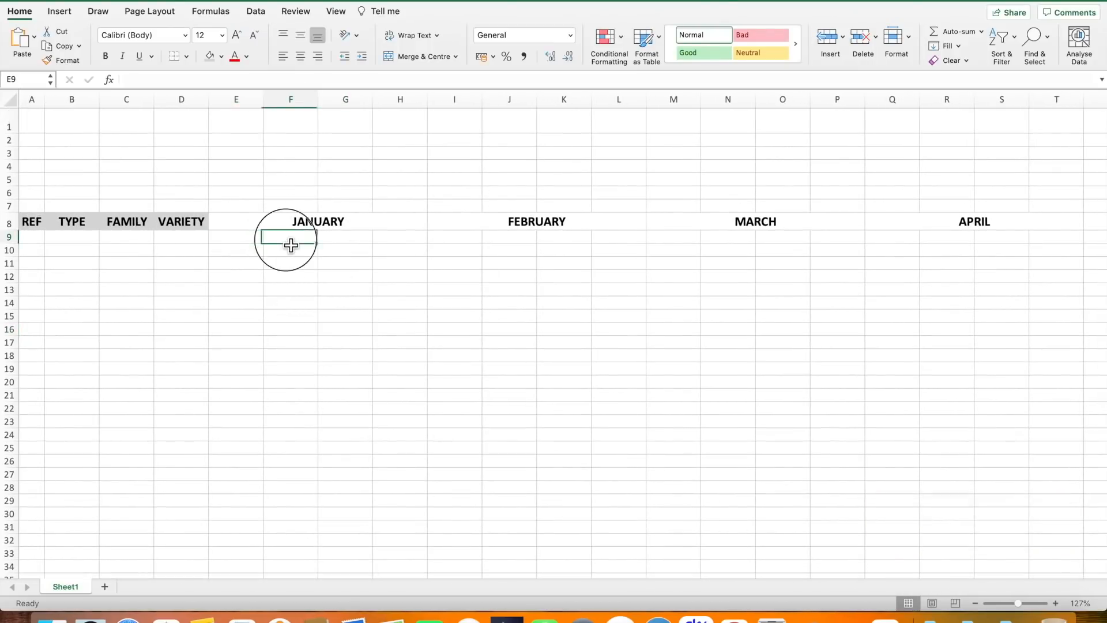
click(252, 240)
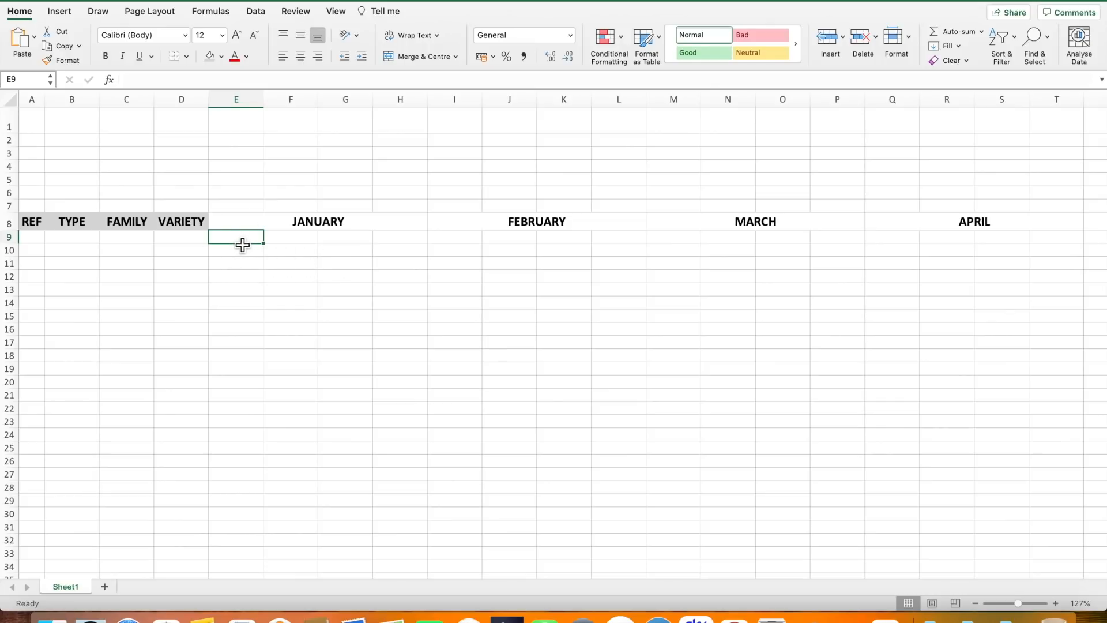
click(287, 241)
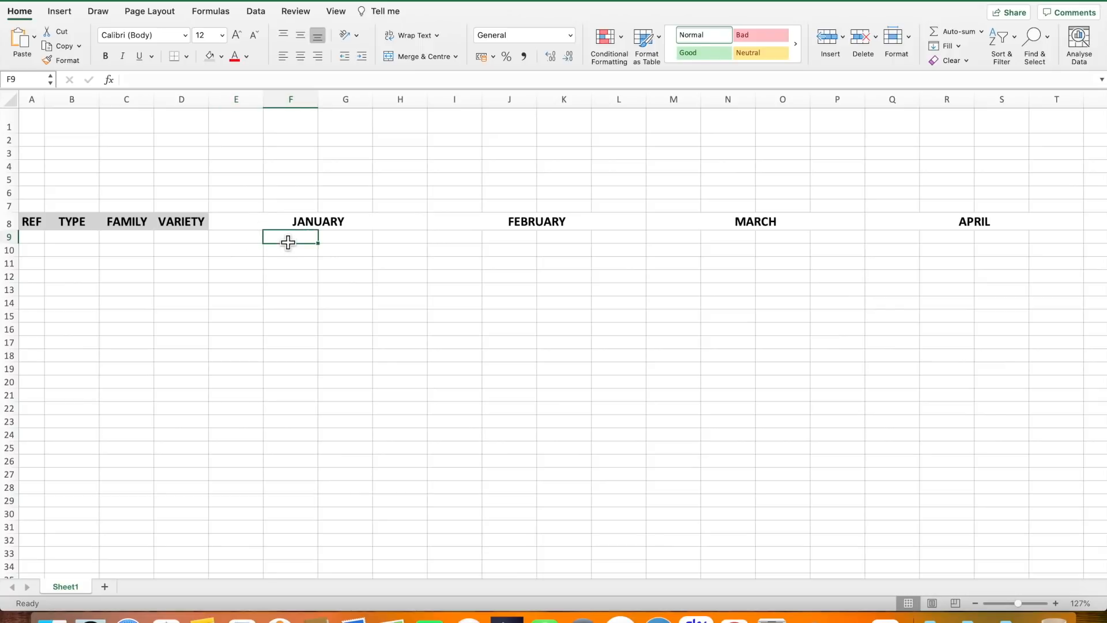
click(345, 243)
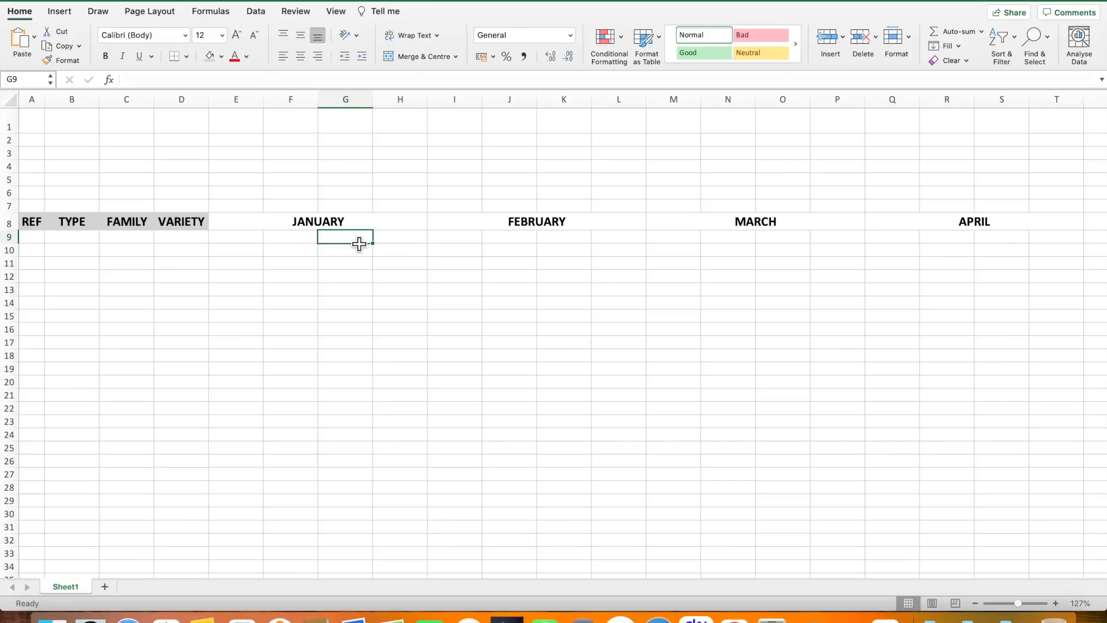
click(392, 243)
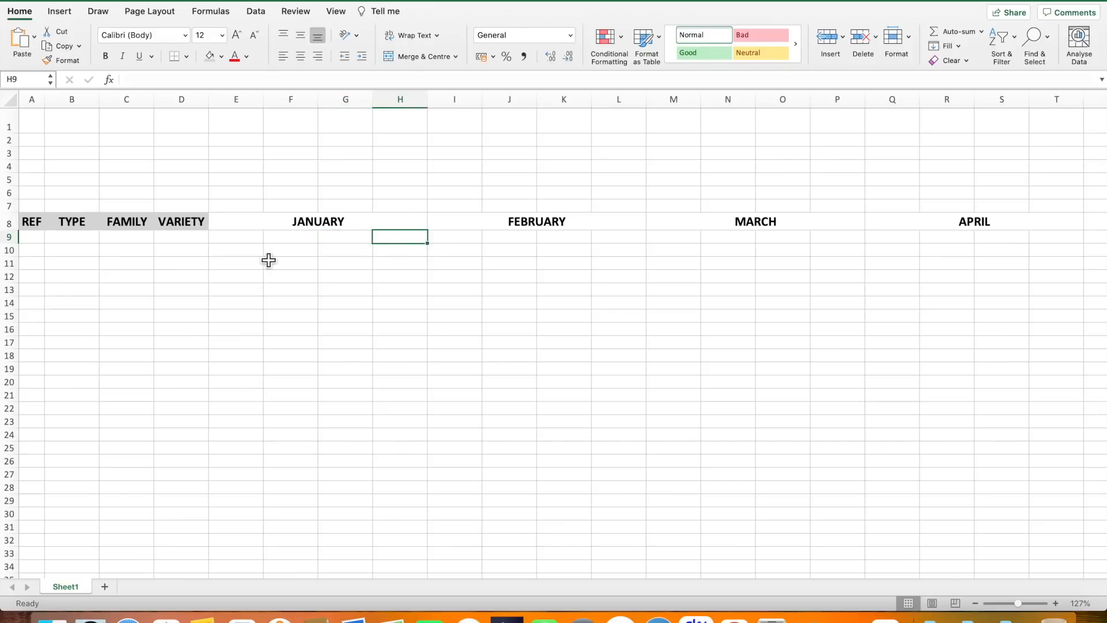
Enter the sample number 6 in cell E9 under JANUARY.
click(243, 240)
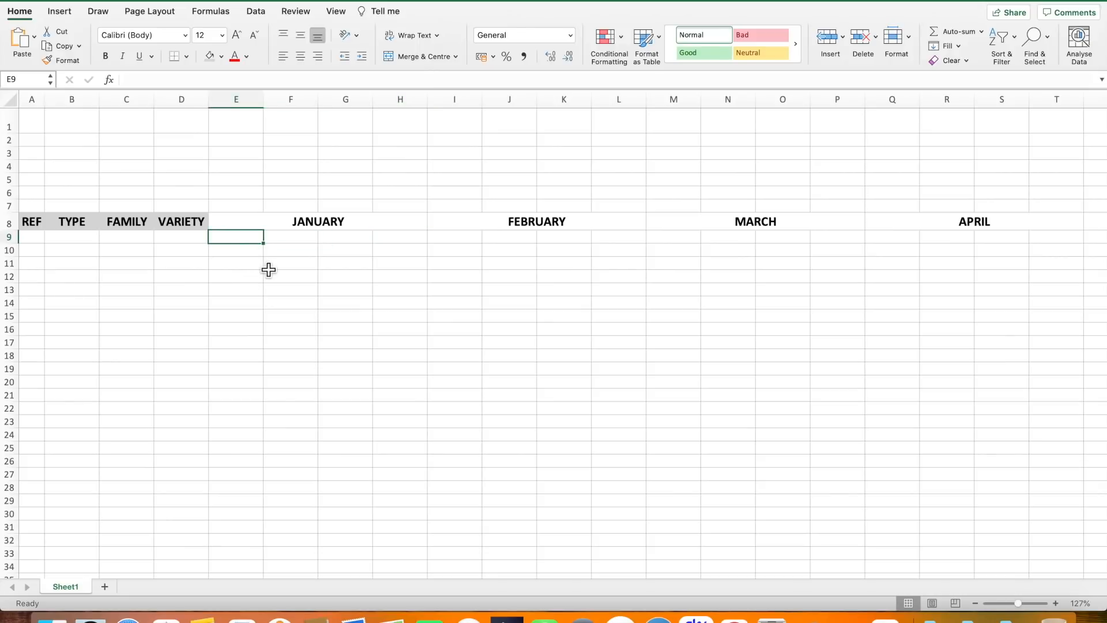
text(6)
click(303, 306)
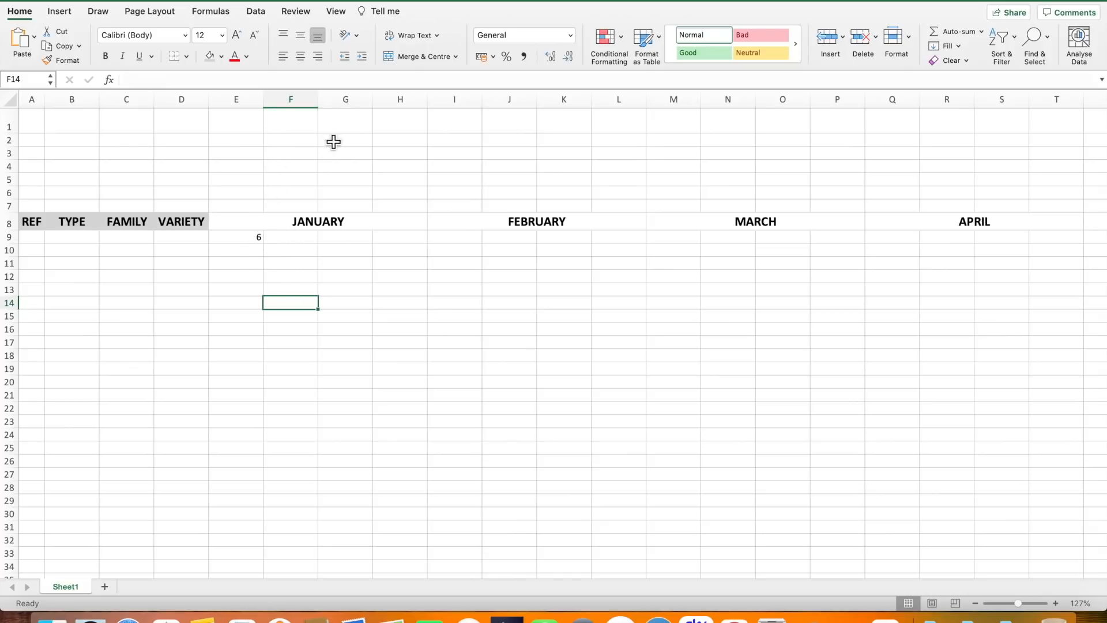
Centre the contents of columns E to AZ both horizontally and vertically.
click(242, 103)
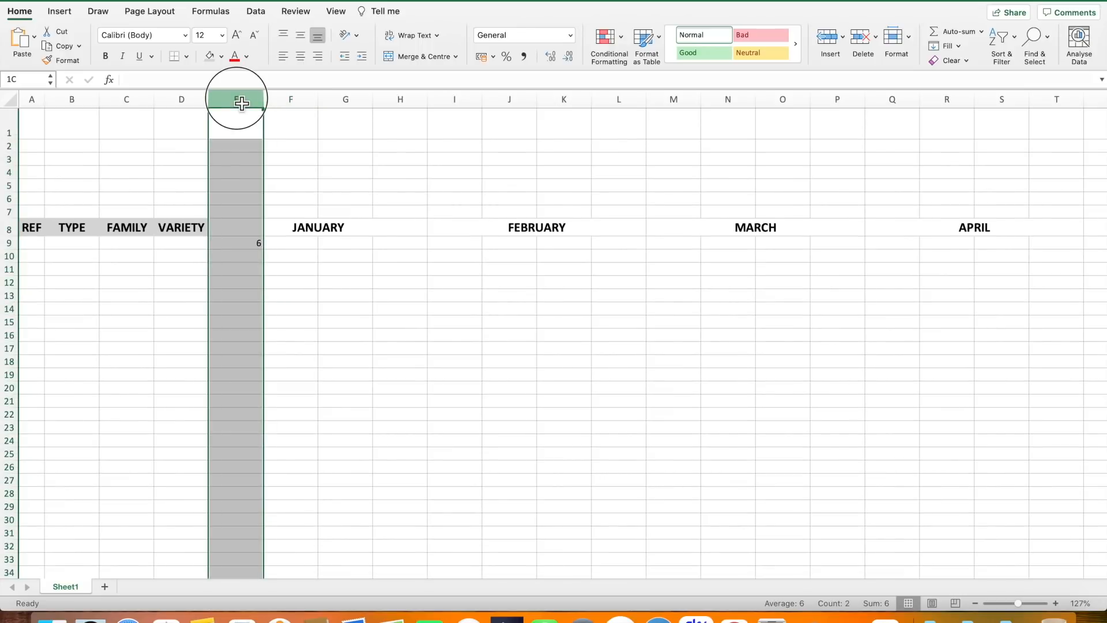
drag(242, 102, 993, 128)
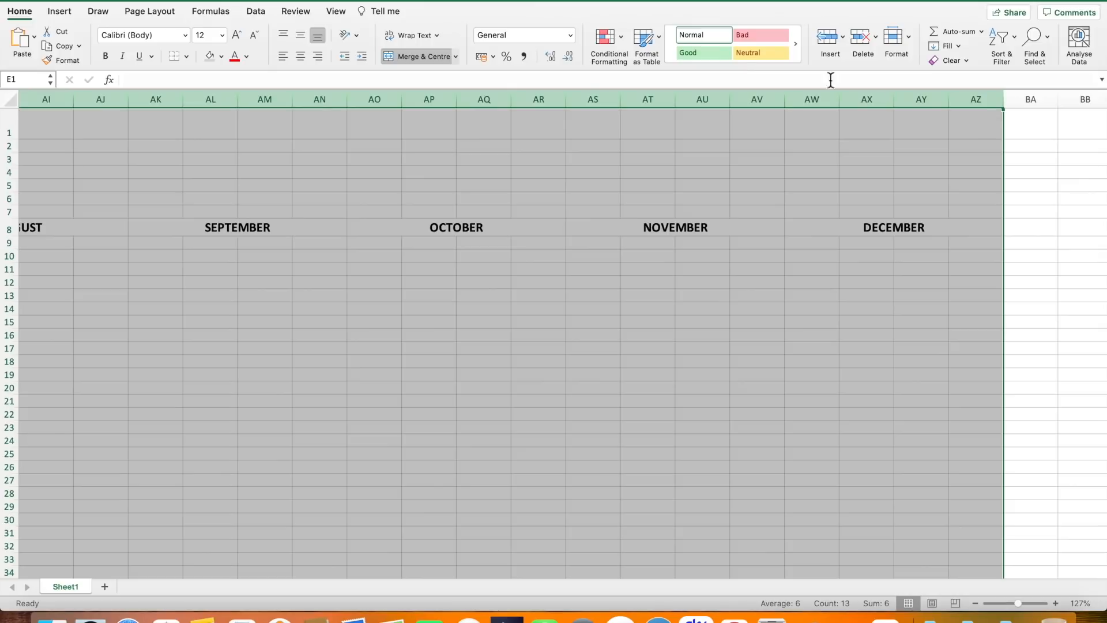
click(302, 36)
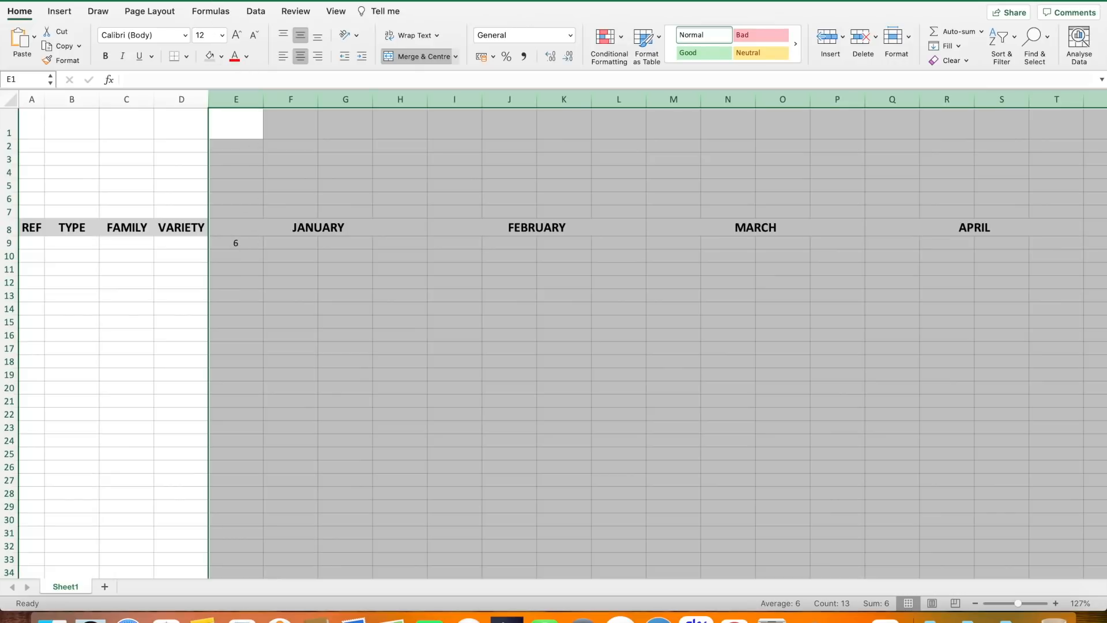
Set the width of all the month columns, E to AZ, to 3.
click(208, 0)
mouse_move(216, 17)
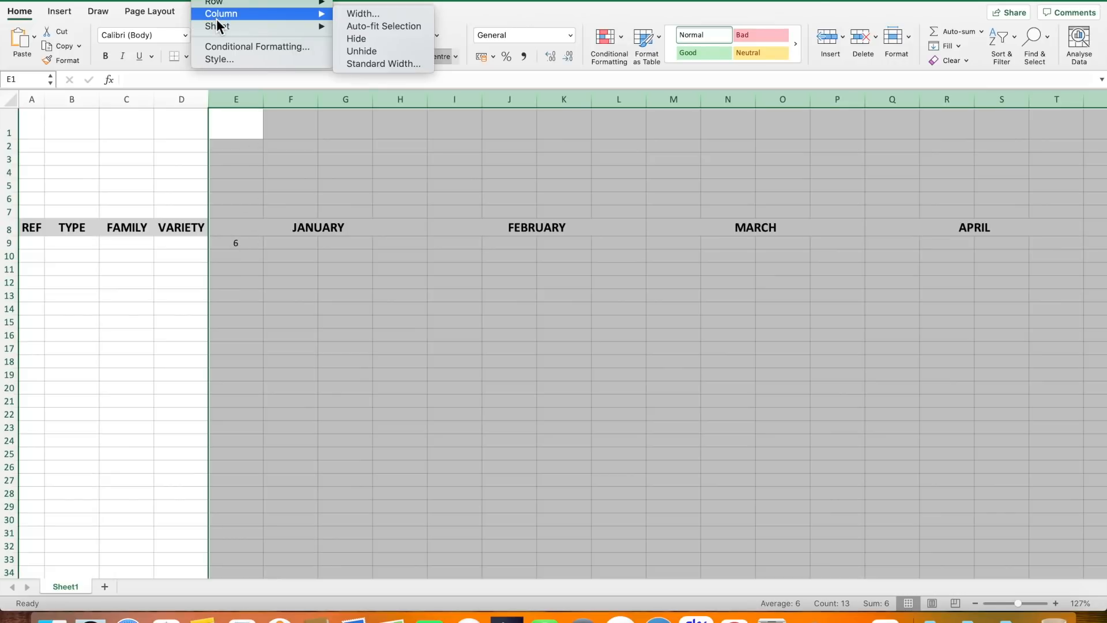
click(356, 14)
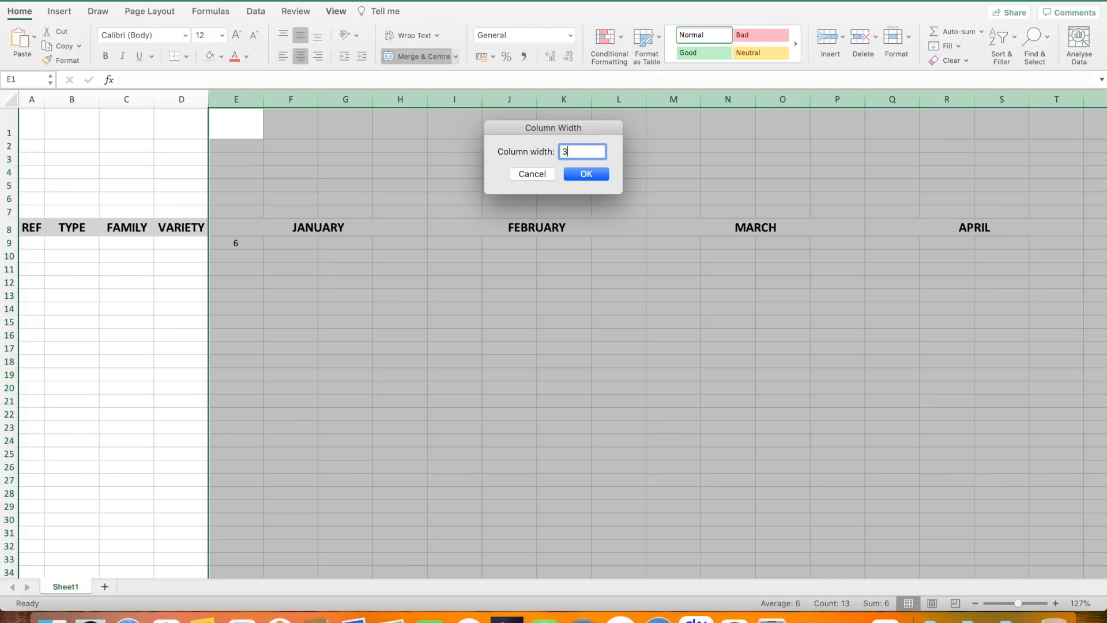
click(586, 174)
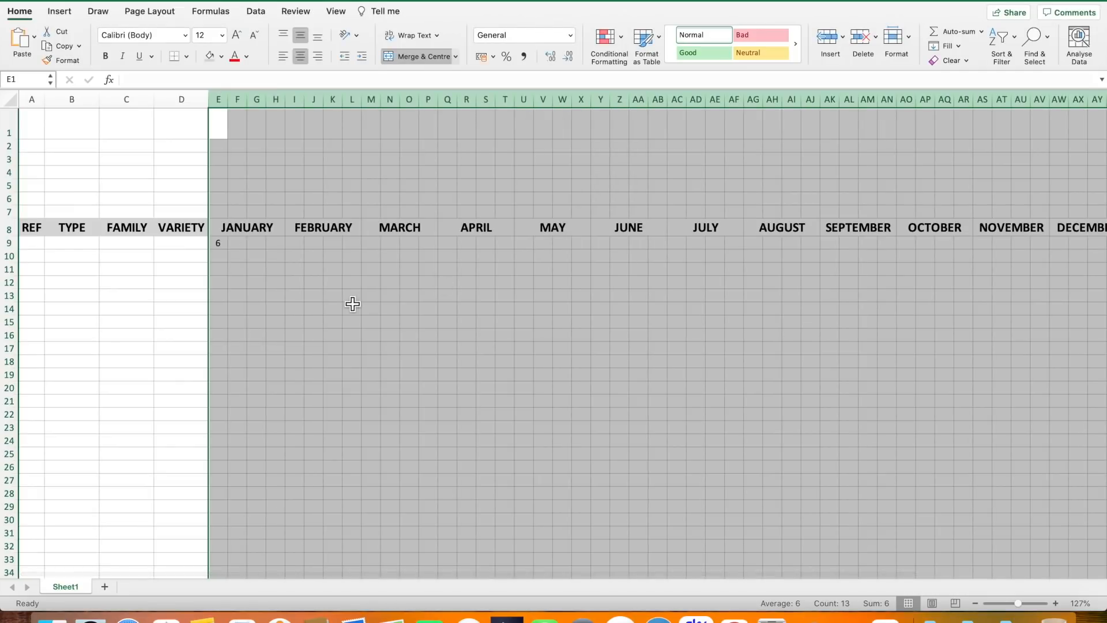
Delete the sample number 6 from cell E9.
click(130, 364)
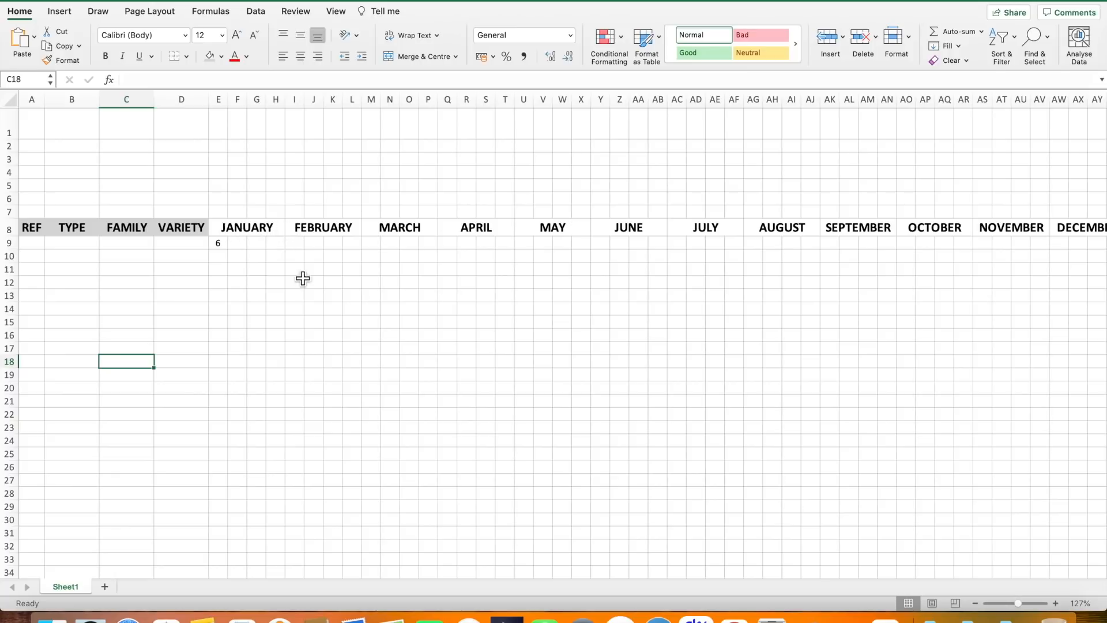
click(222, 246)
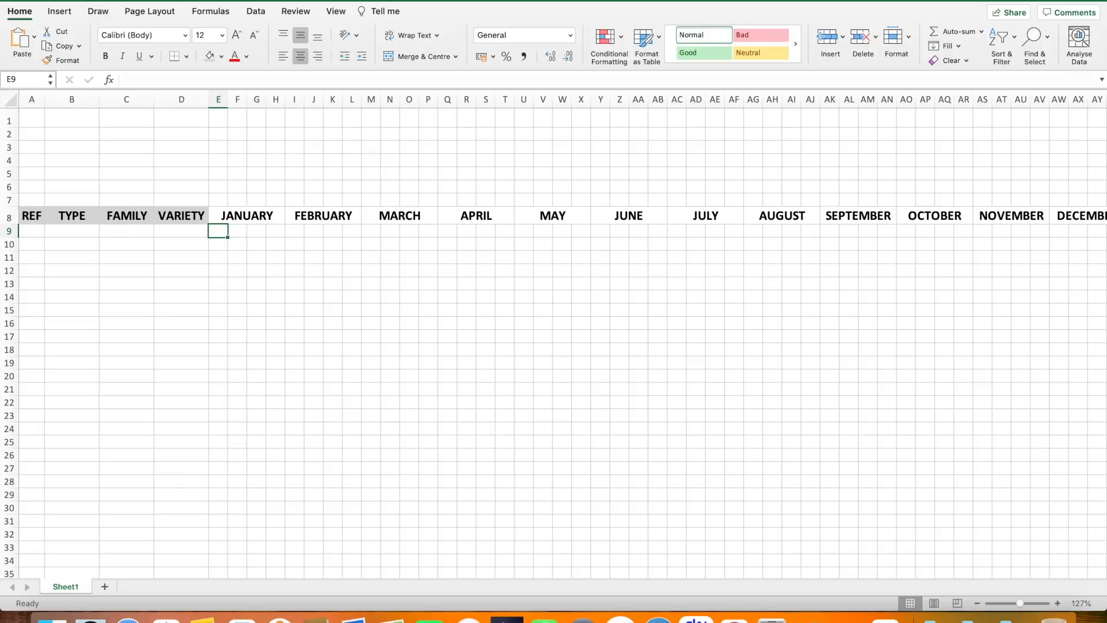
Save a copy of the workbook on the Desktop as ALLOTMENT in Excel Workbook (.xlsx) format.
click(79, 1)
click(92, 71)
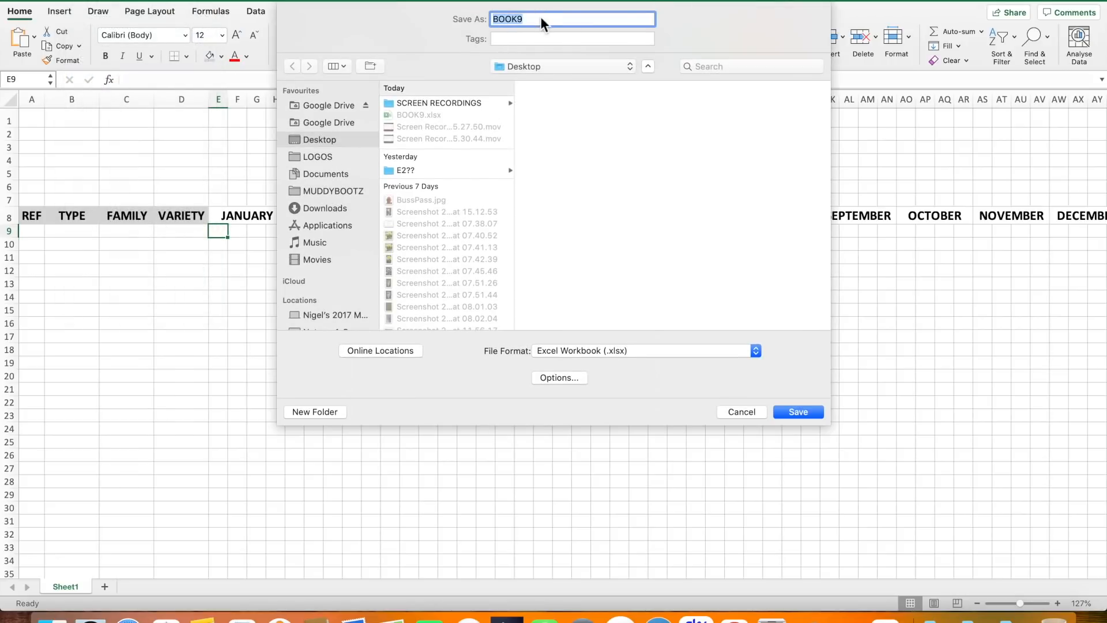
text(ALLOTMENT)
click(807, 411)
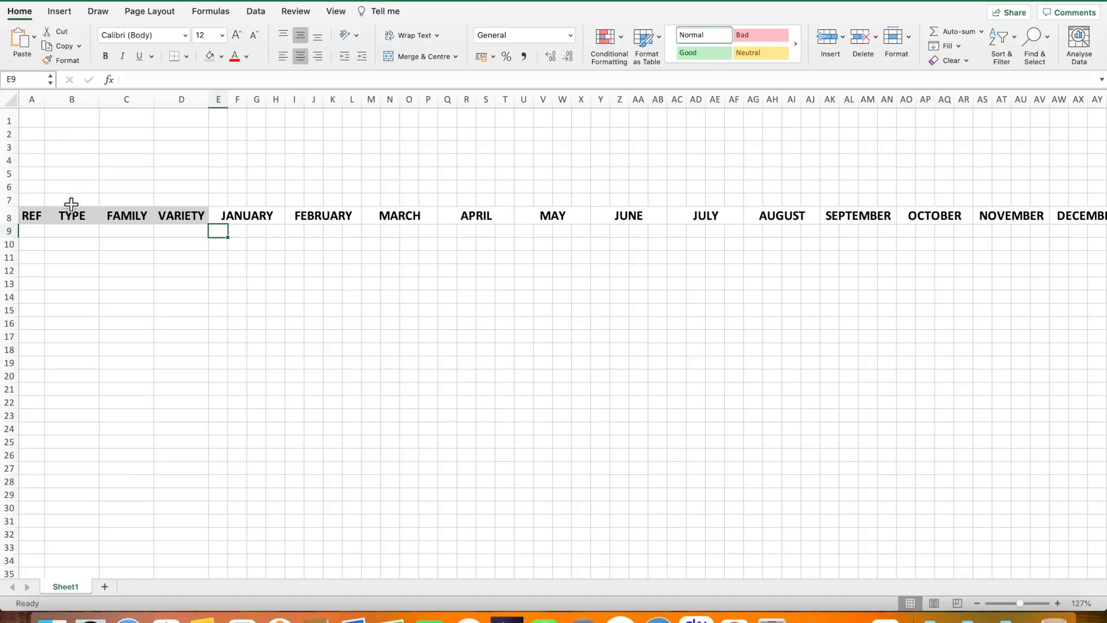
Merge and centre the column A and B cells separately in each of rows 1 to 4.
click(41, 128)
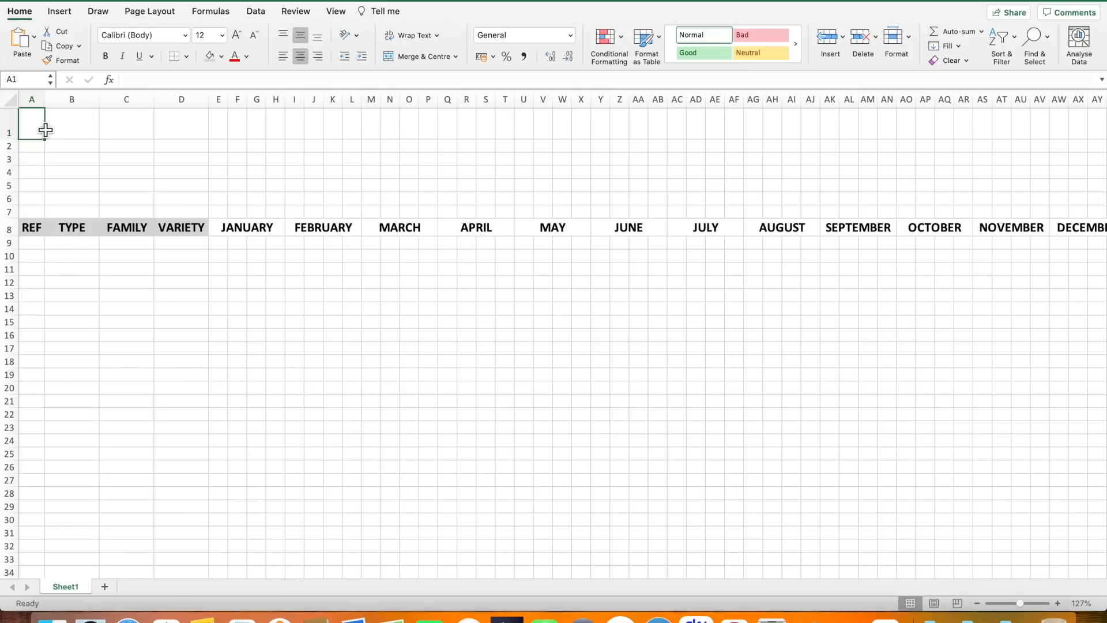
drag(39, 129, 63, 129)
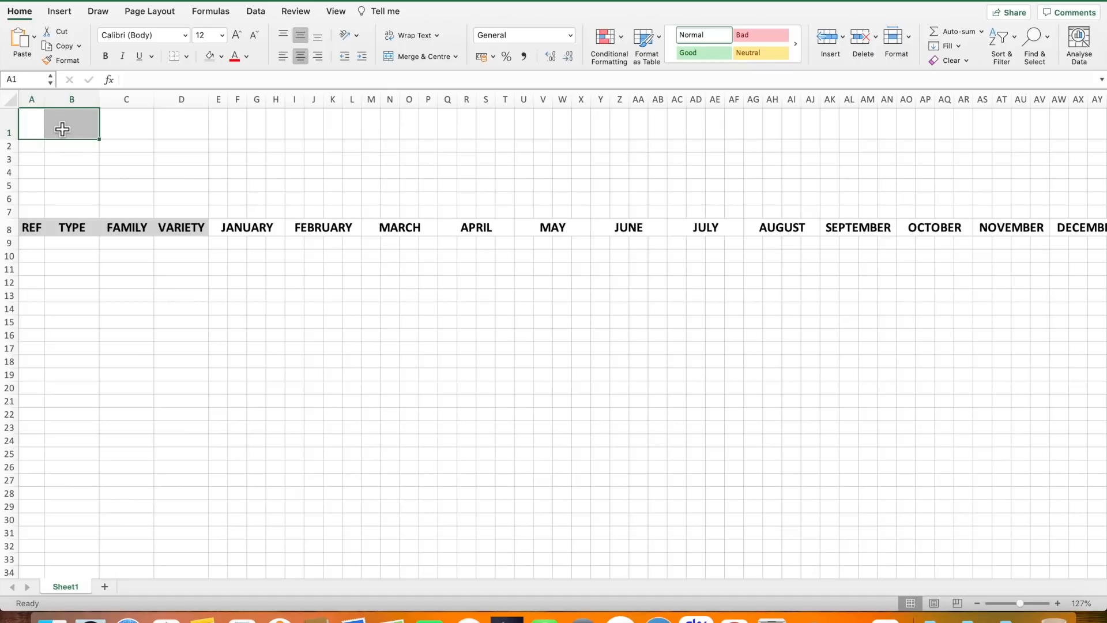
click(419, 55)
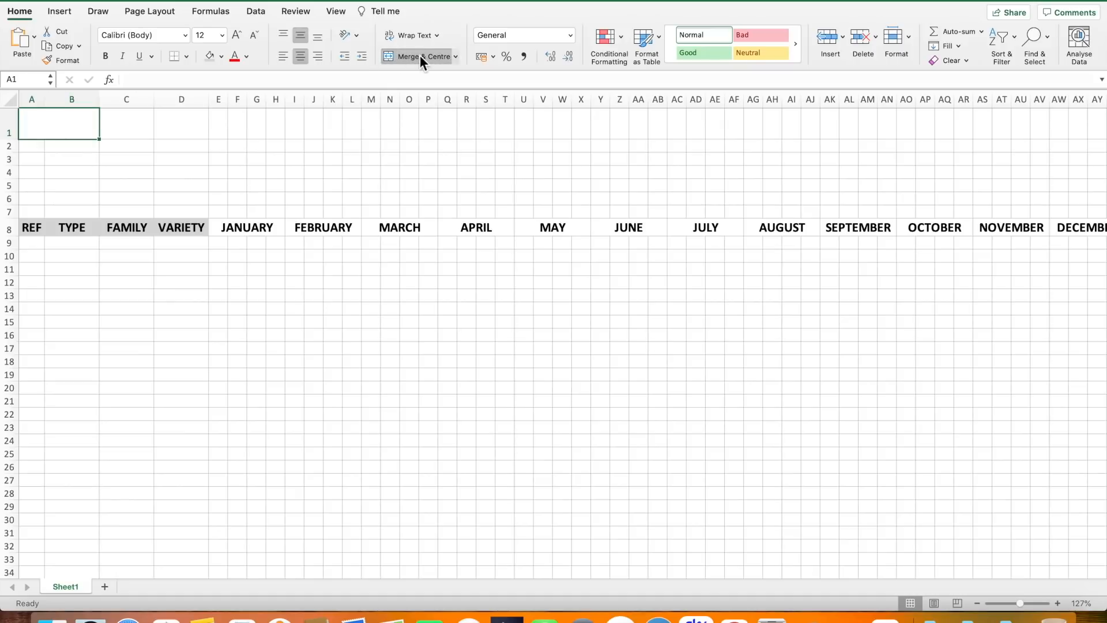
drag(42, 151, 64, 152)
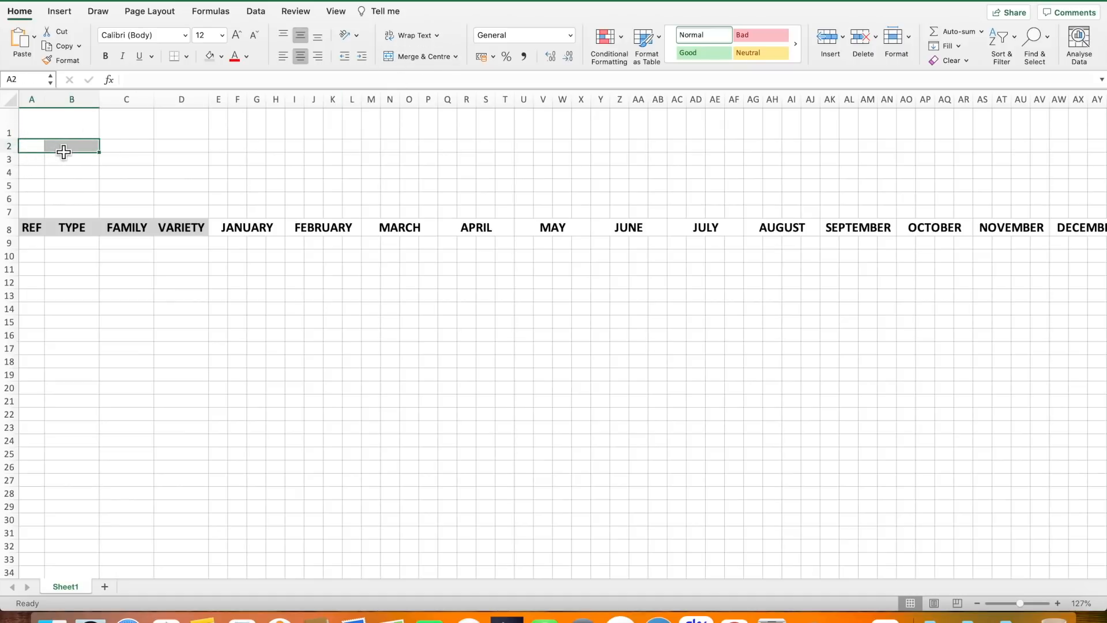
click(426, 58)
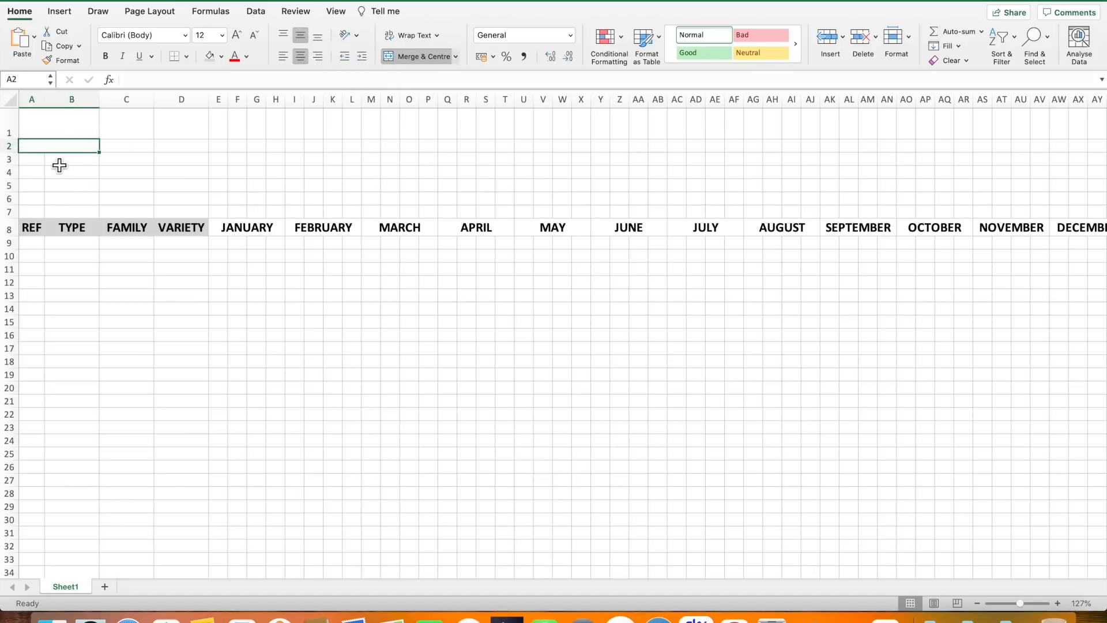
drag(41, 165, 67, 159)
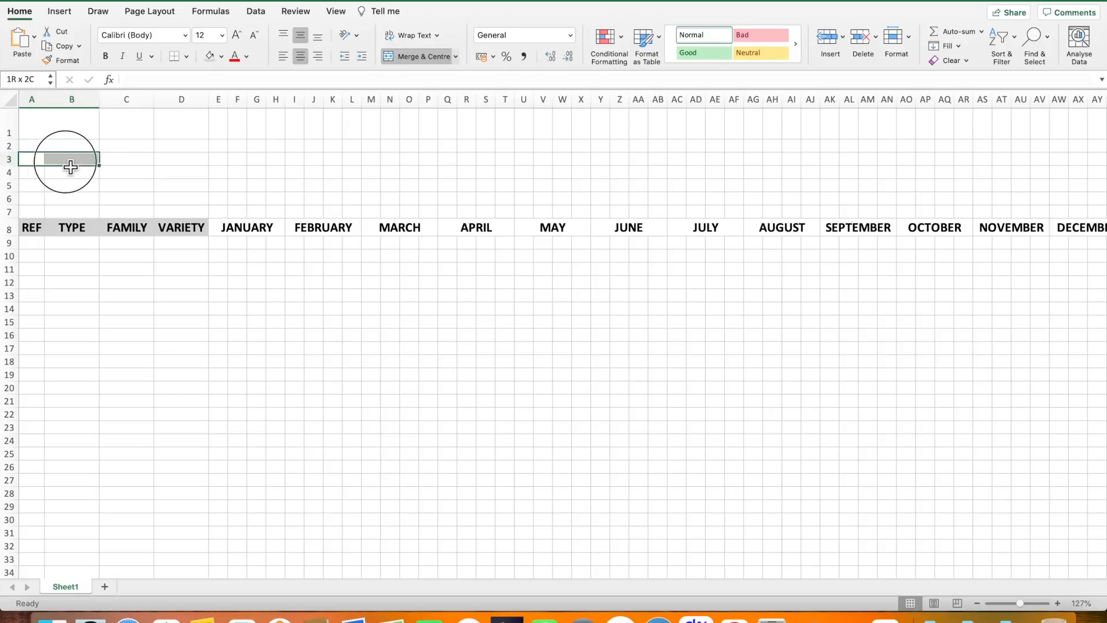
click(407, 57)
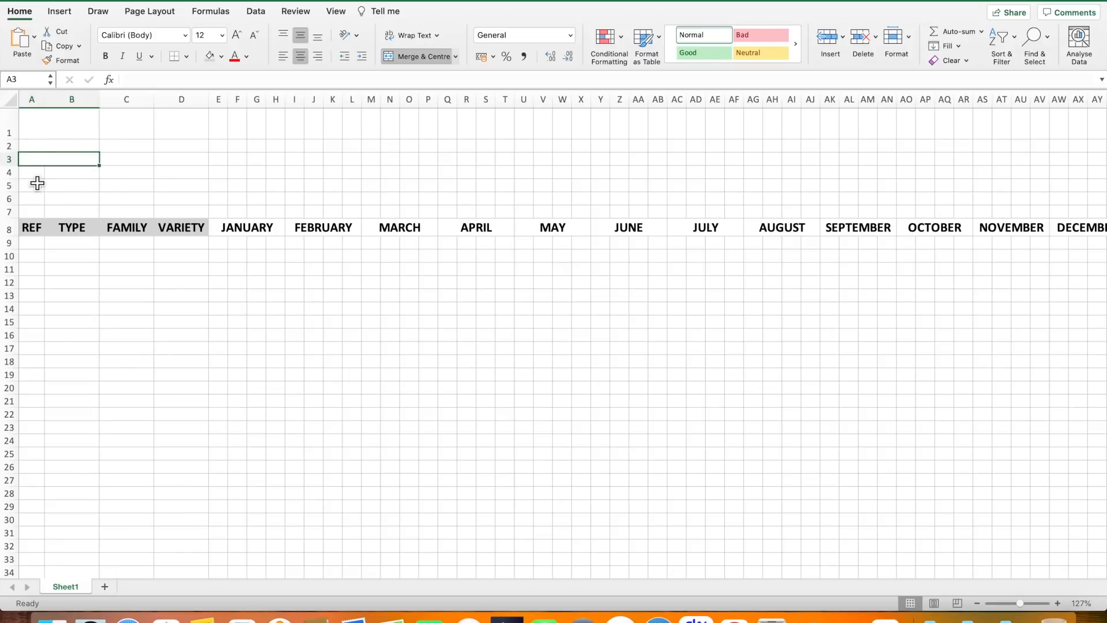
drag(30, 173, 59, 179)
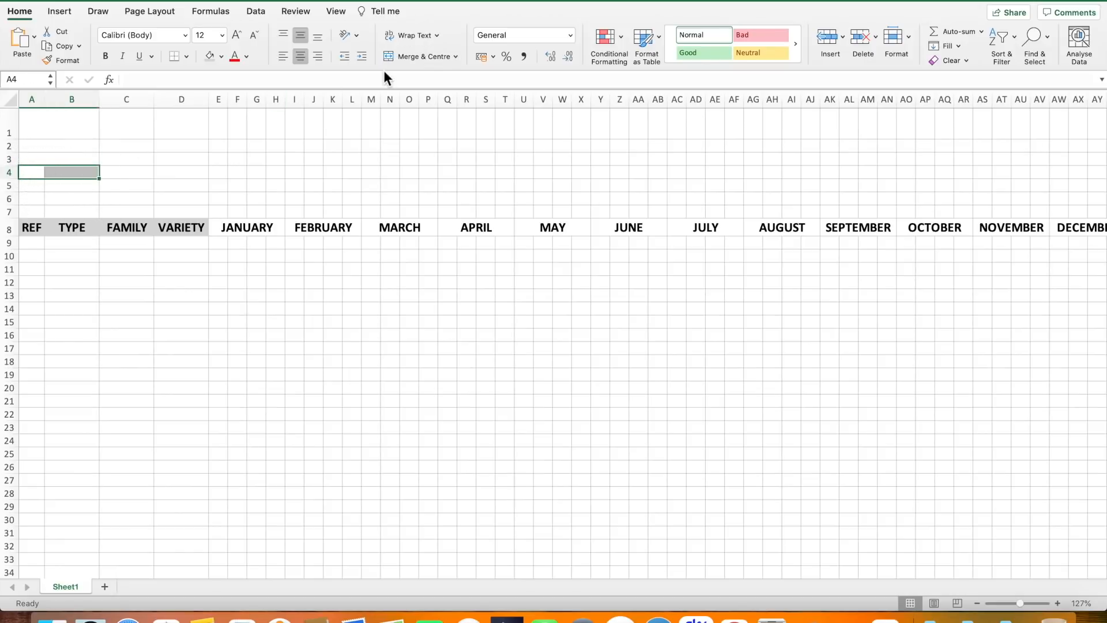
click(412, 60)
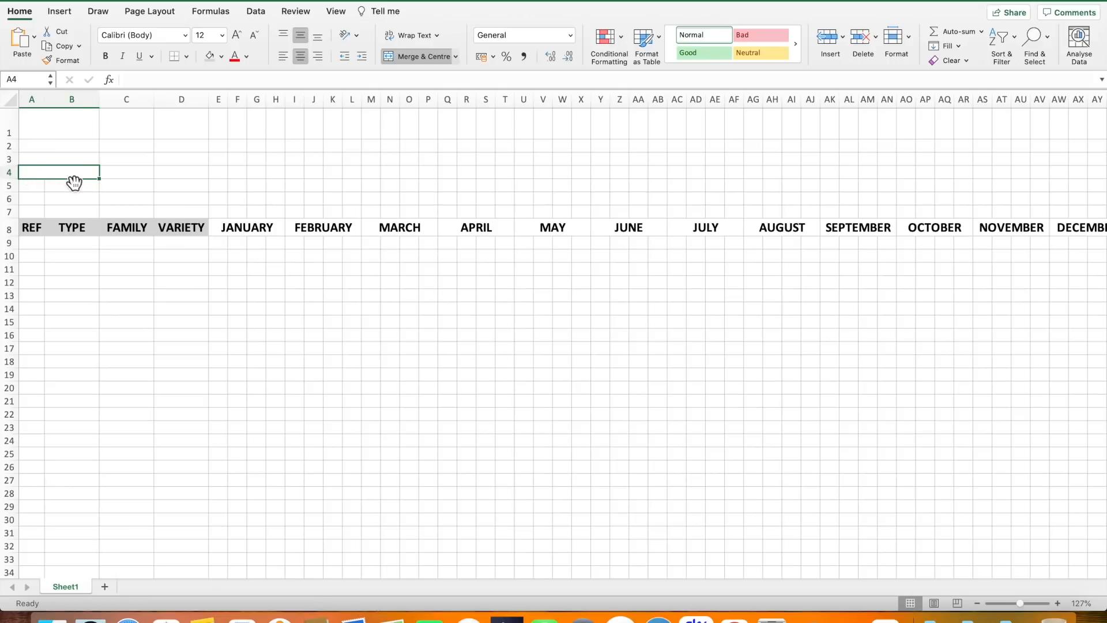
Merge and centre the column A and B cells separately in each of rows 5 to 7.
drag(34, 186, 64, 221)
click(424, 56)
click(426, 58)
click(424, 56)
click(258, 282)
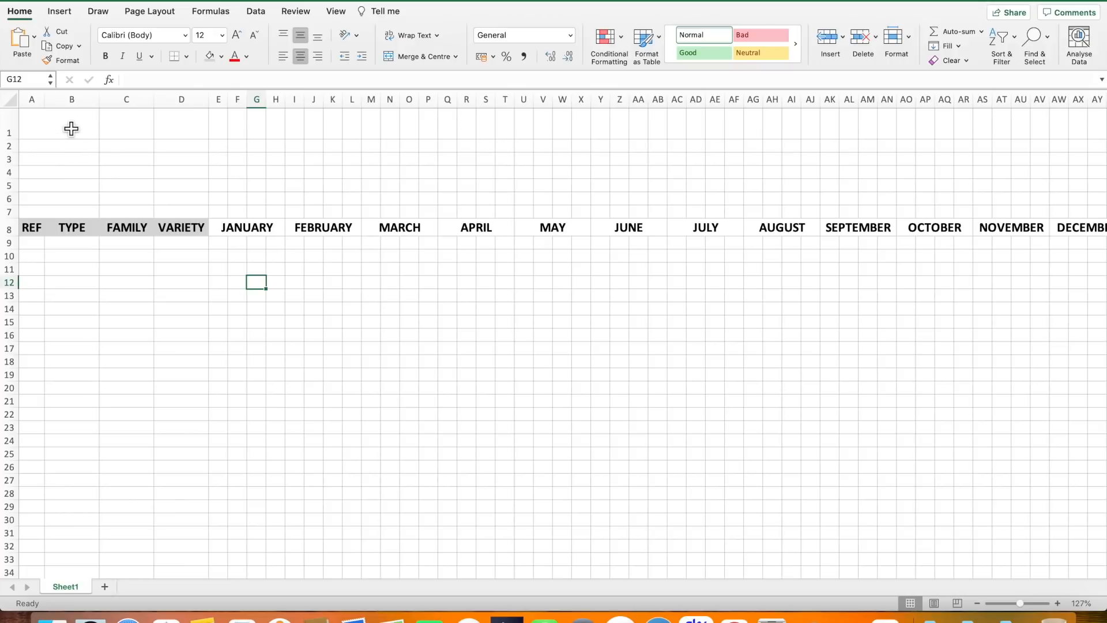
Set the font size of the merged label cells in rows 1 to 7 to 16.
click(32, 99)
drag(69, 130, 63, 214)
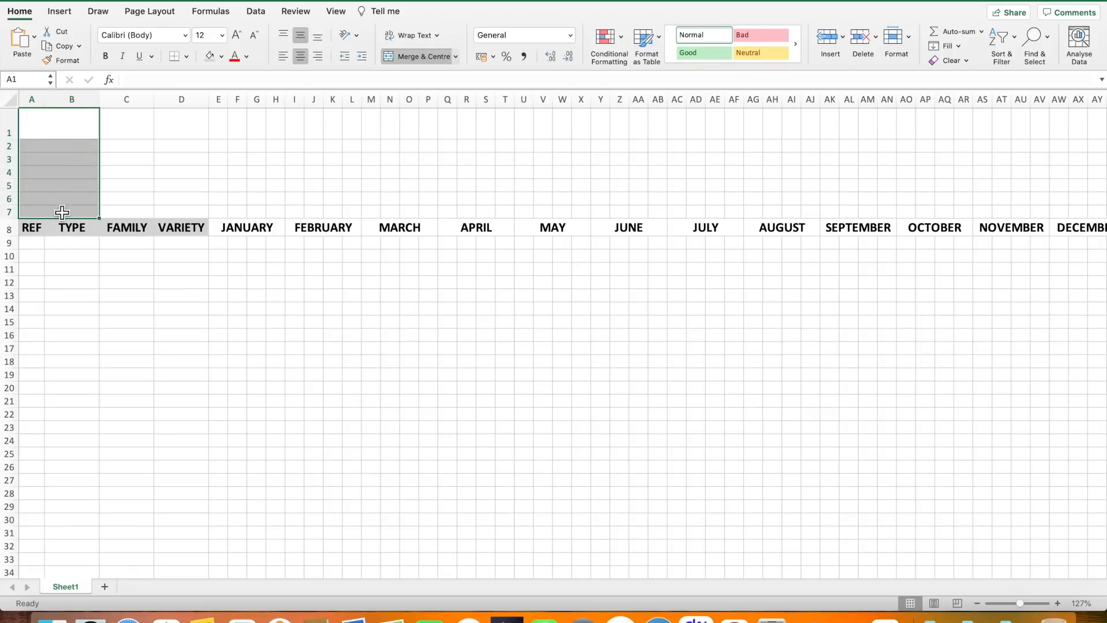
click(222, 36)
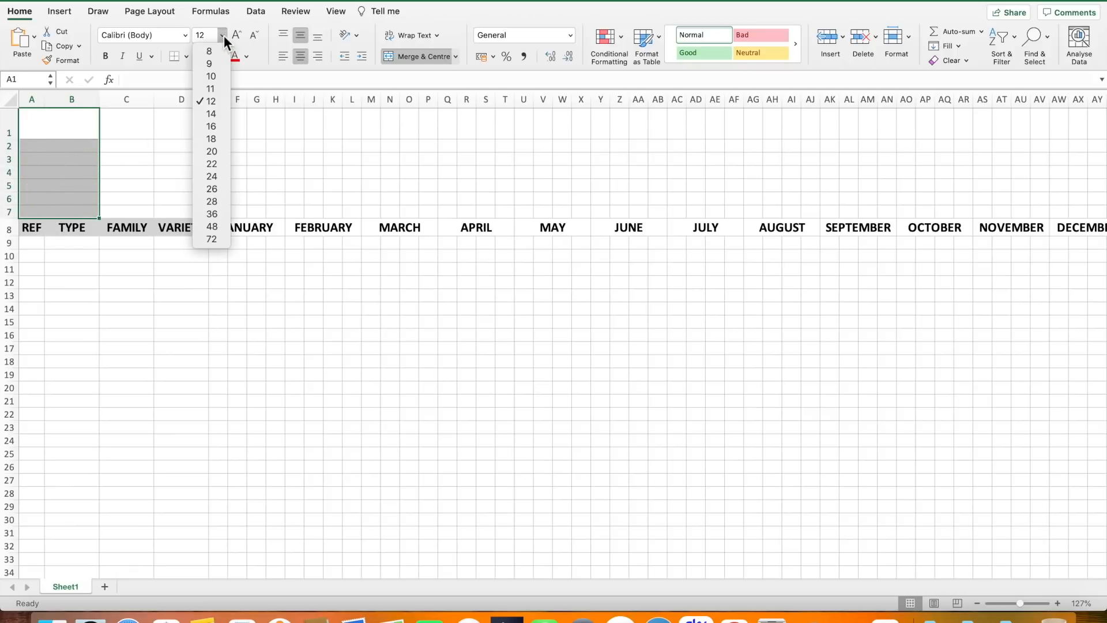
click(219, 128)
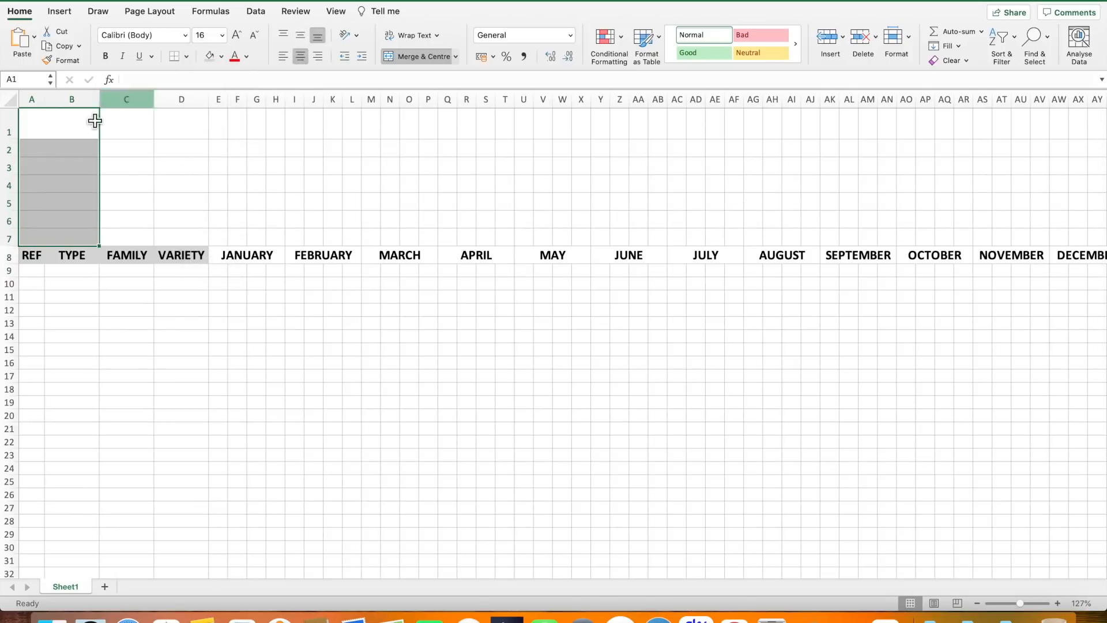
click(61, 166)
click(178, 165)
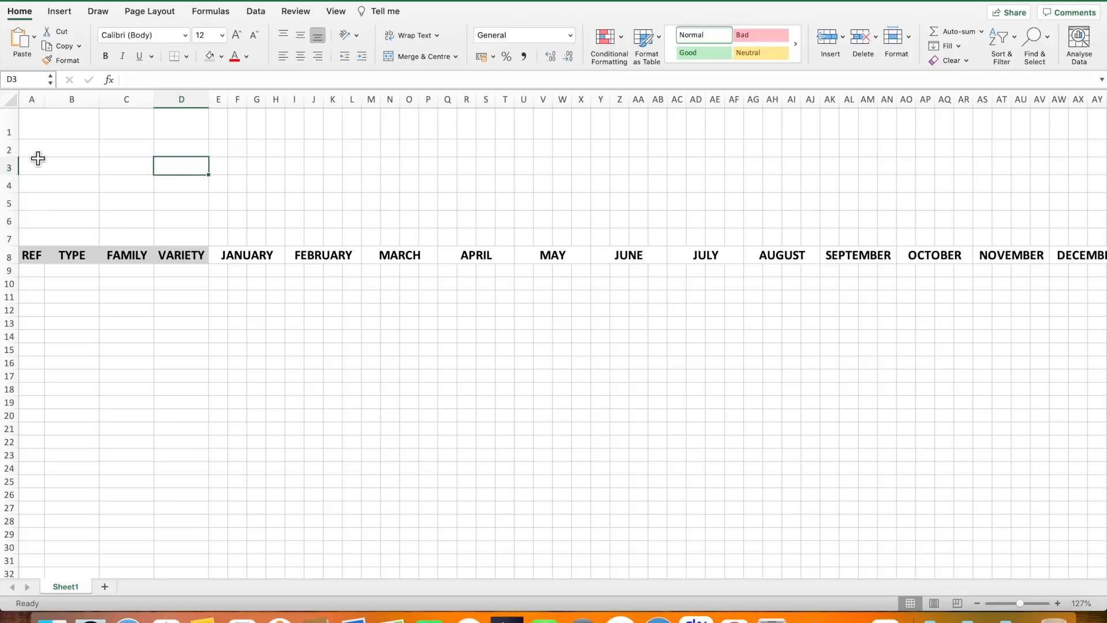
Check the height of row 2 and set the height of row 1 to match it at 21.
click(14, 151)
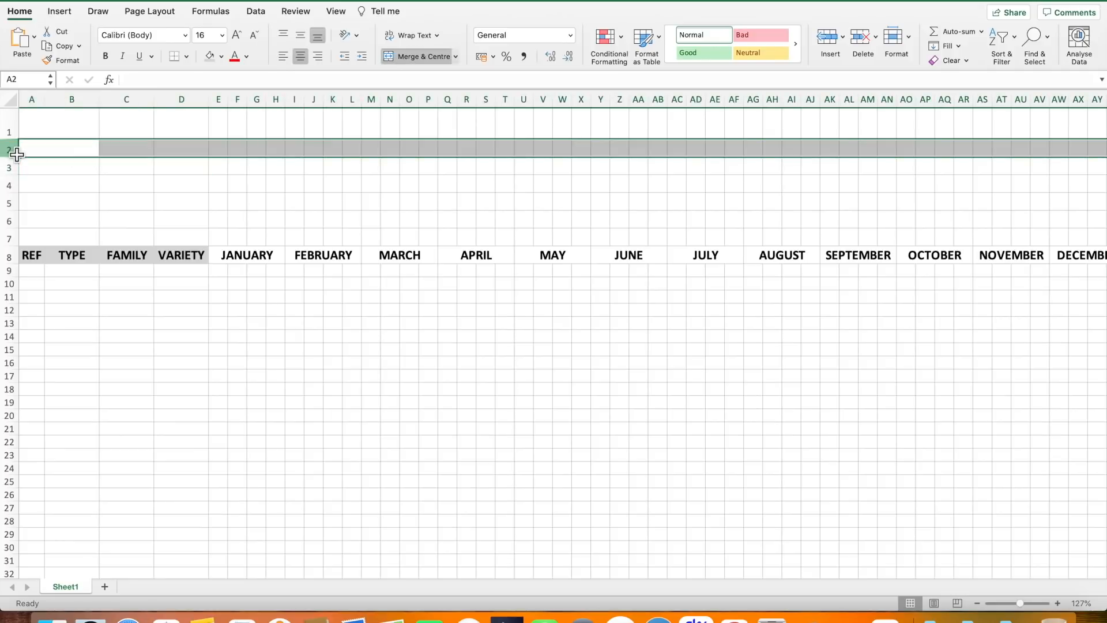
right_click(14, 154)
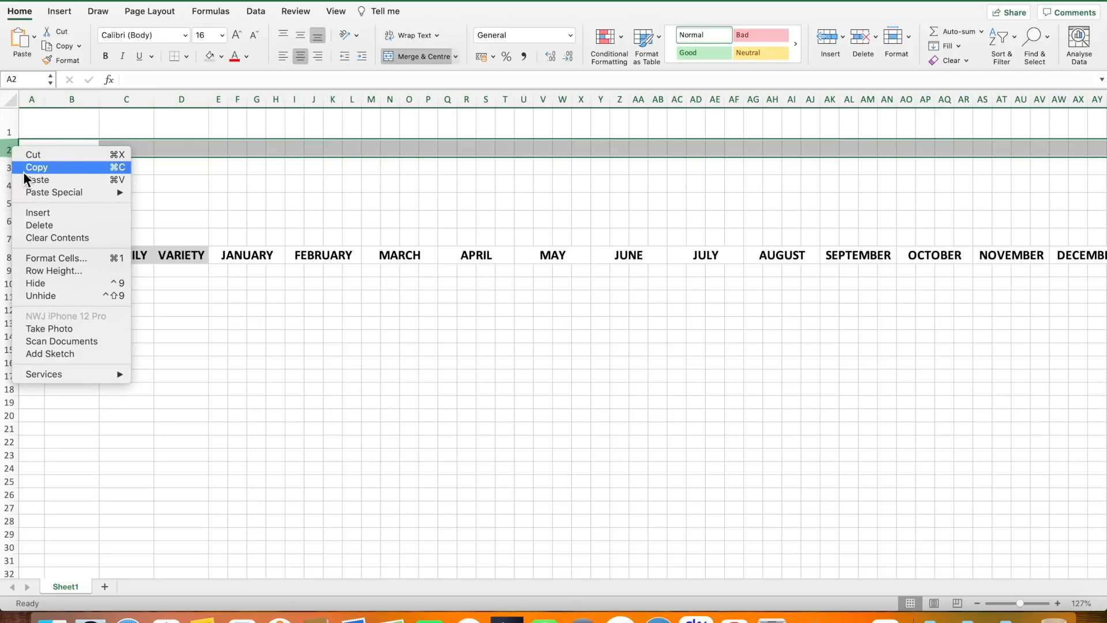
click(43, 268)
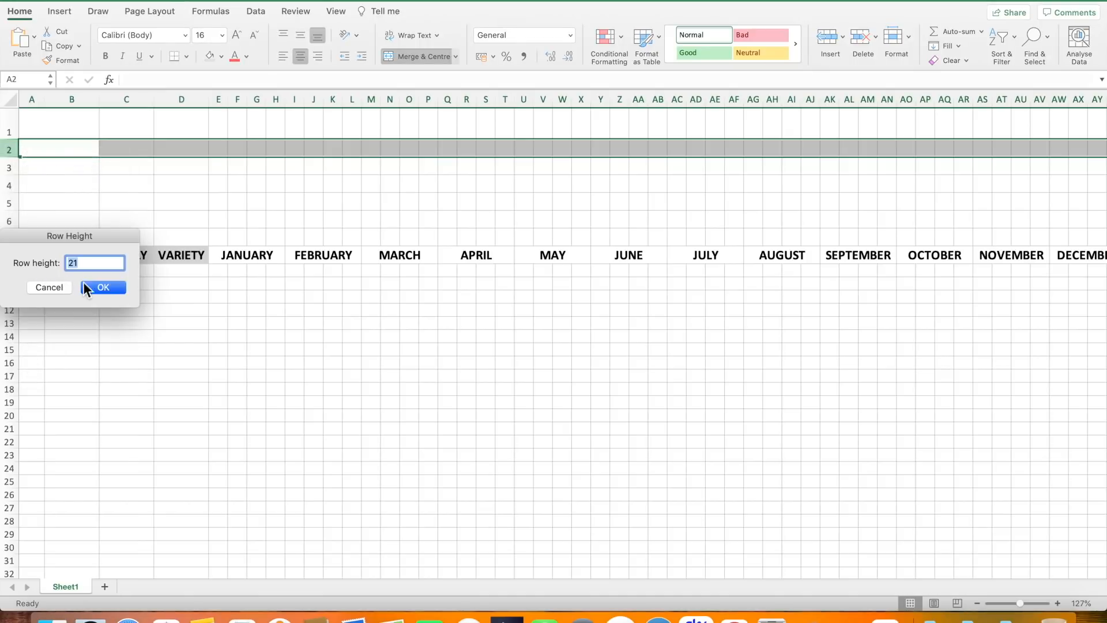
click(92, 286)
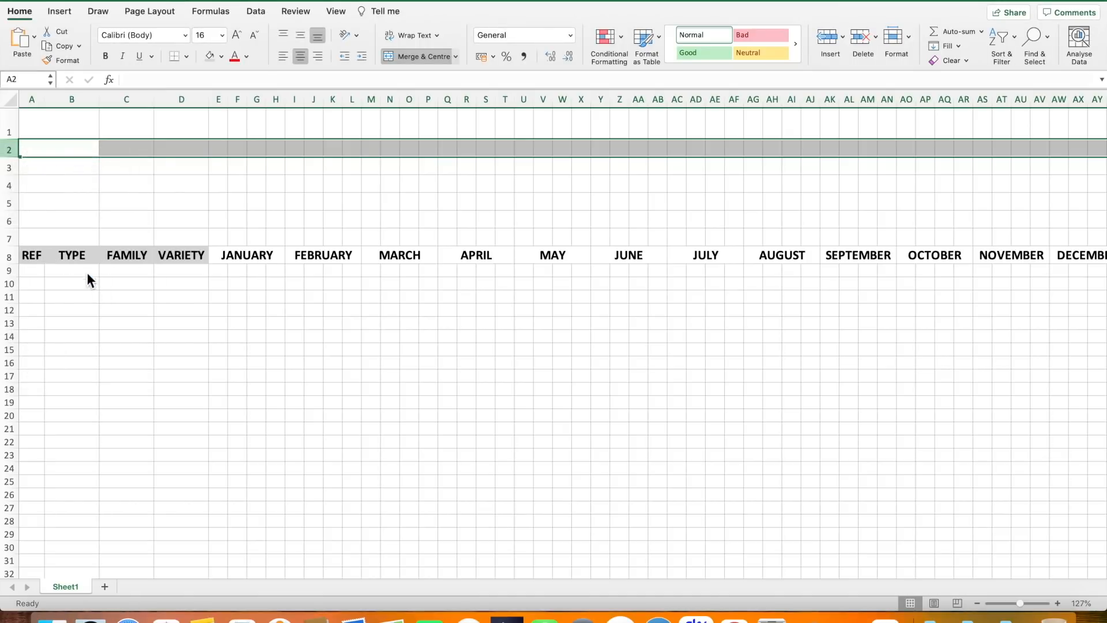
click(14, 130)
right_click(12, 124)
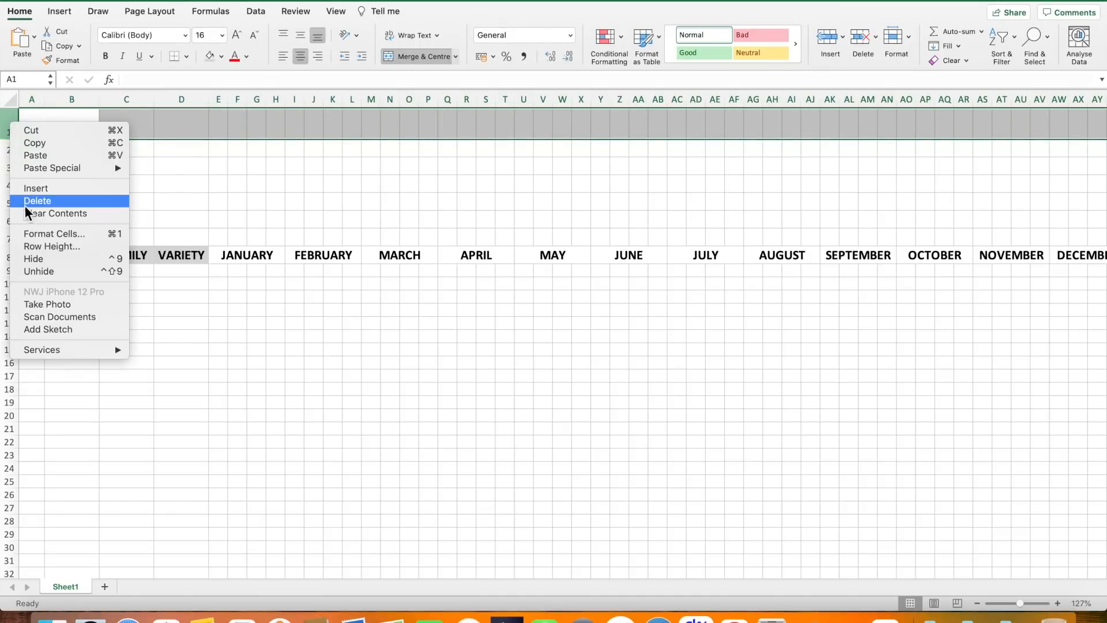
click(30, 245)
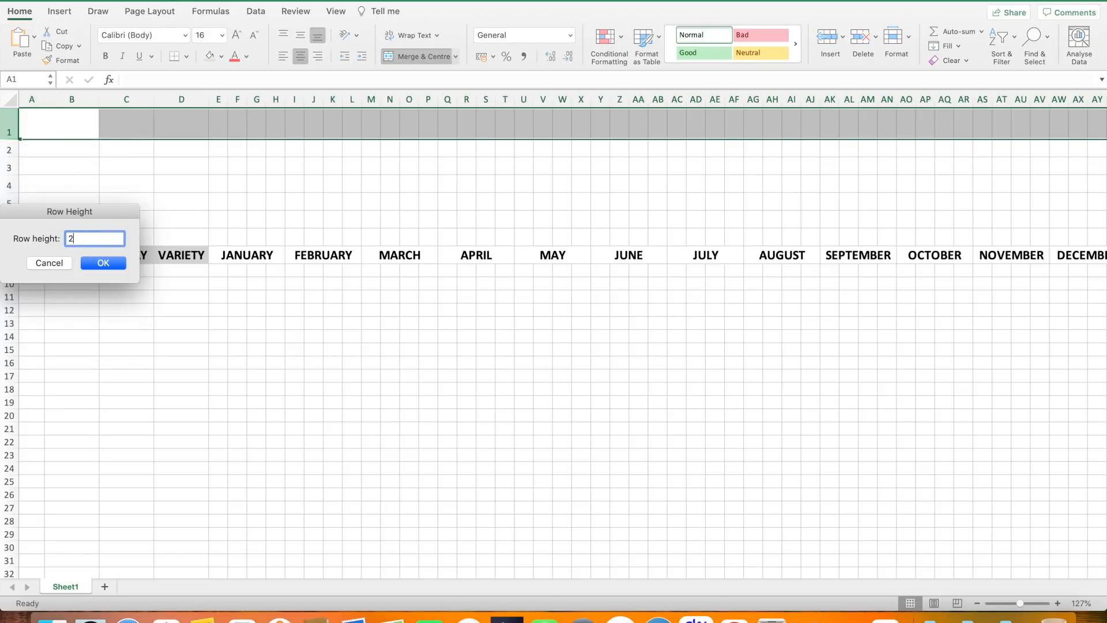
click(103, 264)
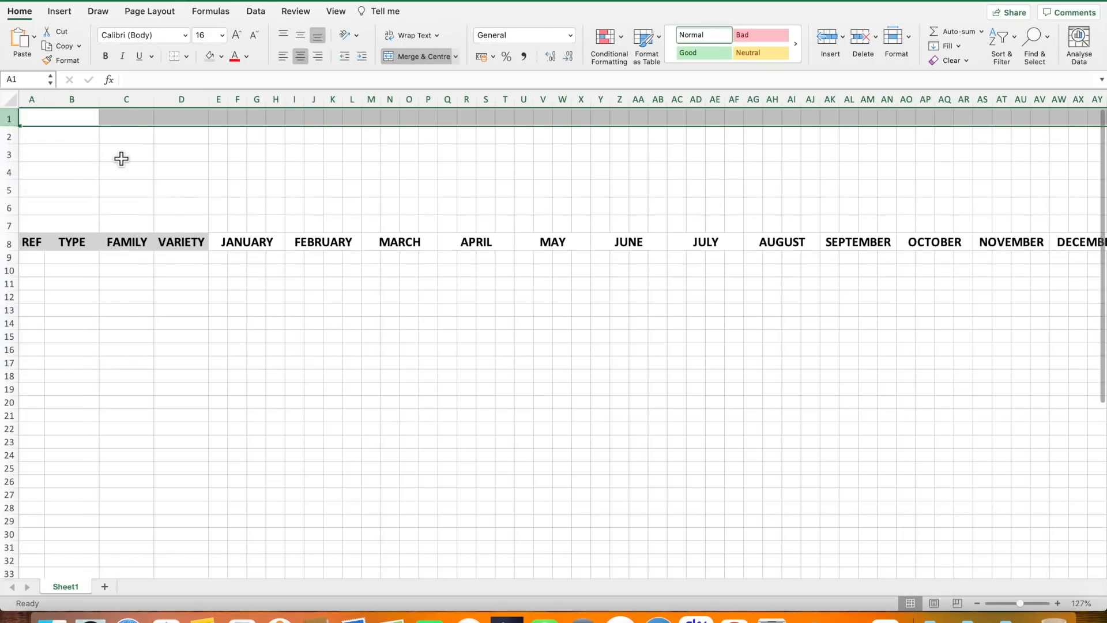
click(124, 159)
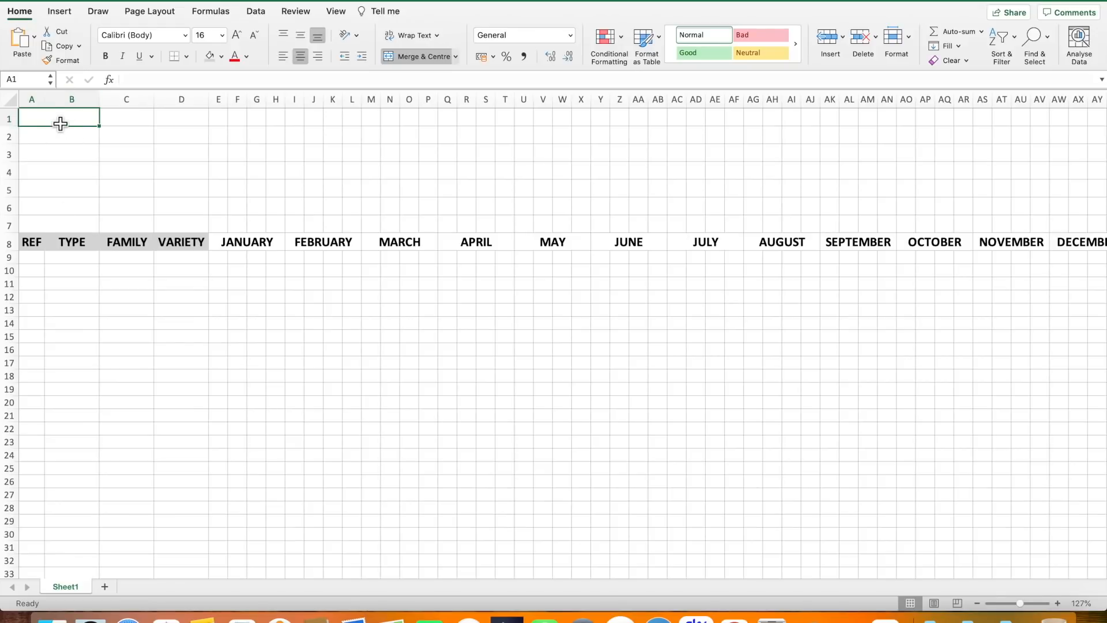
Enter the label NOT USED in merged cell A1 and NO/LOW STOCK in merged cell A2.
text(SED)
key(Return)
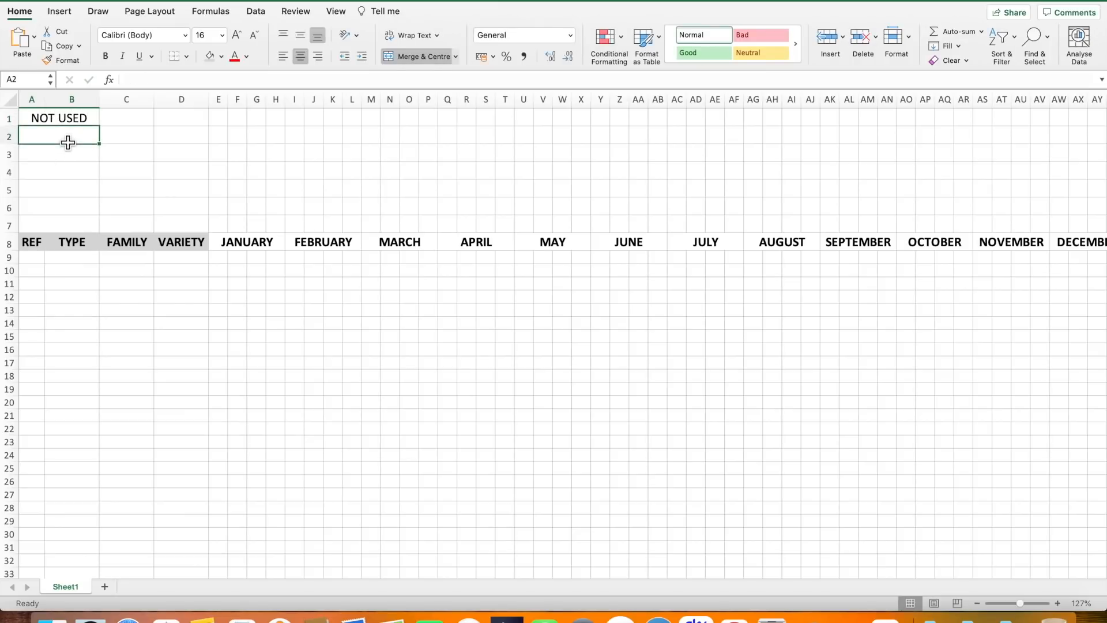
text(NO/LOW S)
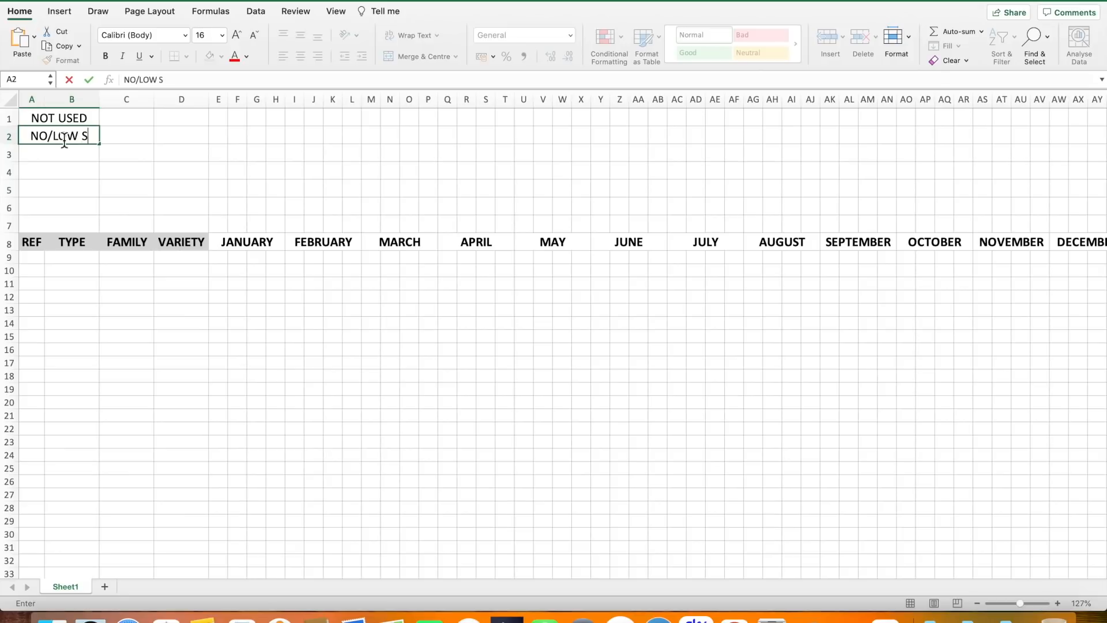
text(TOCK)
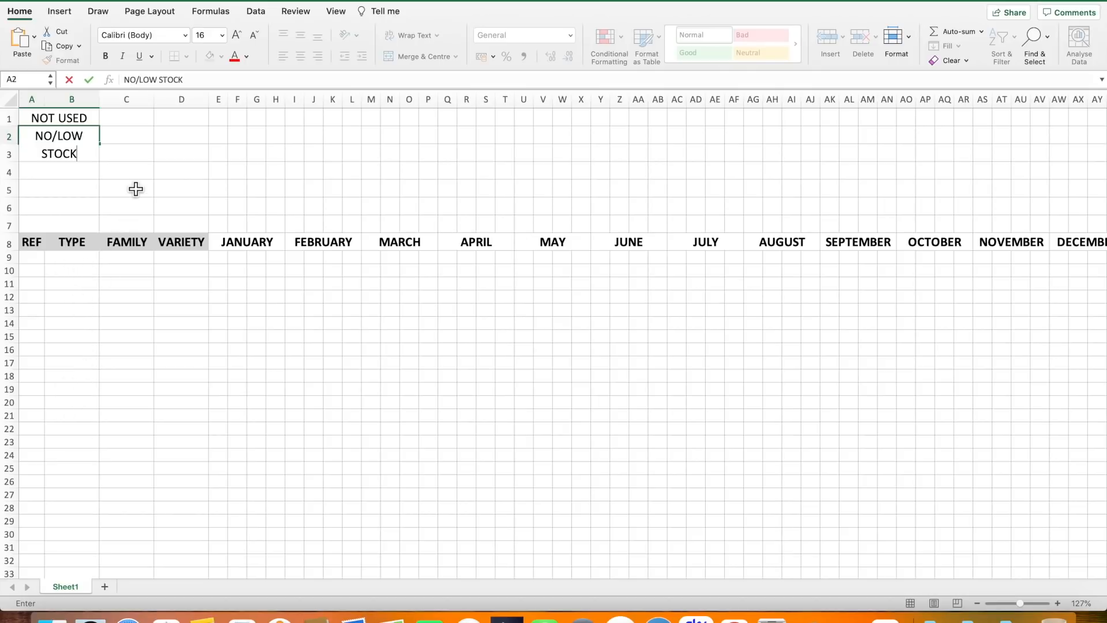
click(171, 175)
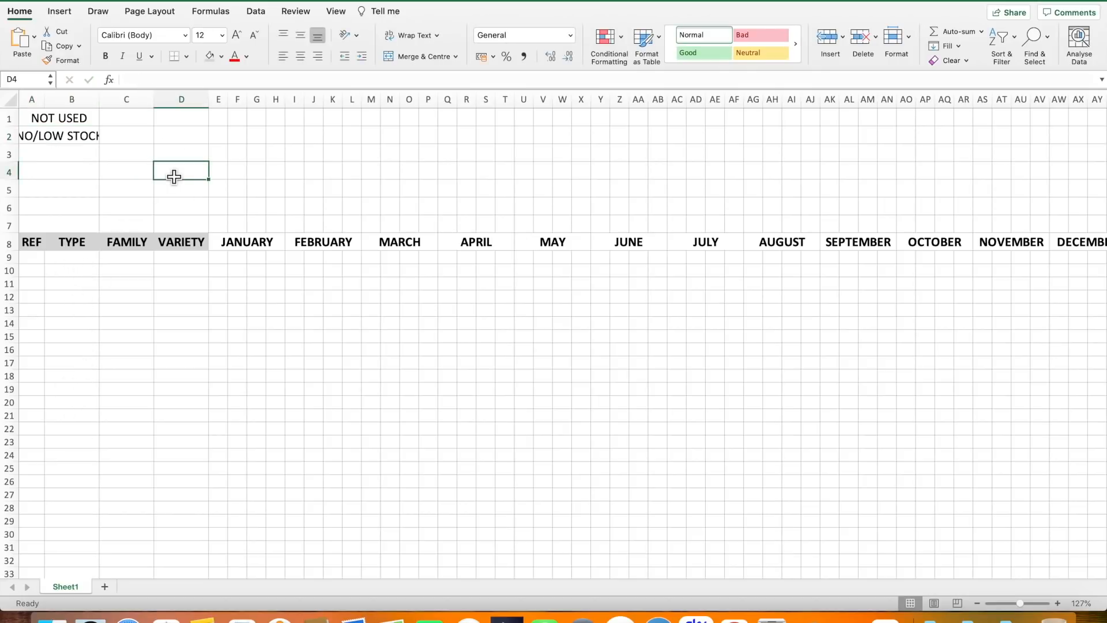
Enter the label SOW in merged cell A3 and PLANT OUT in merged cell A4.
click(62, 157)
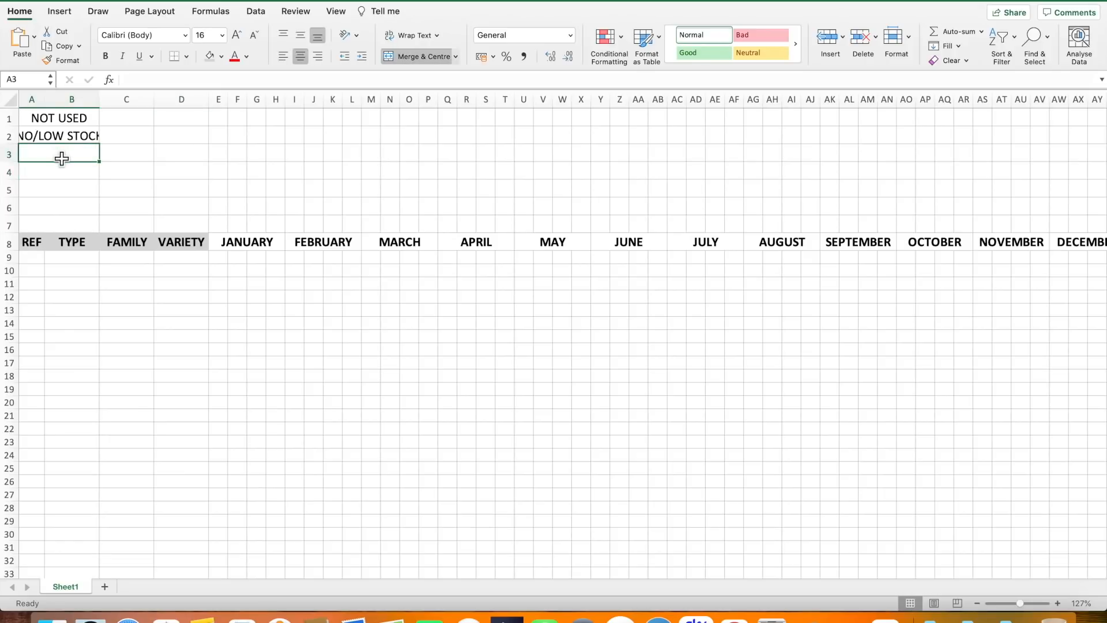
text(SOW)
click(80, 177)
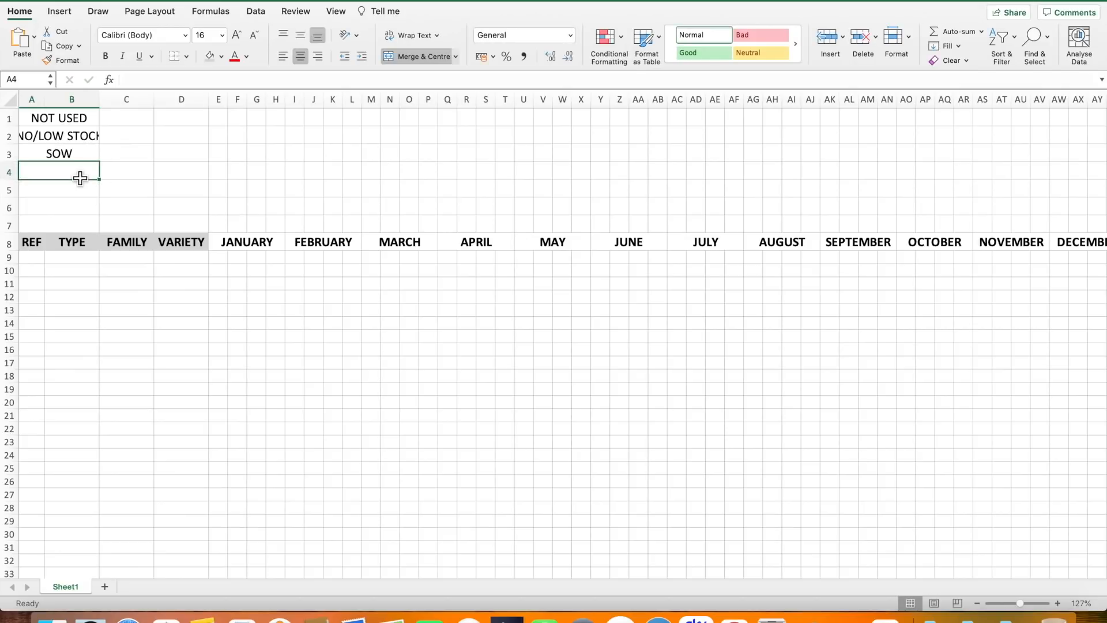
text(PLANT OUT)
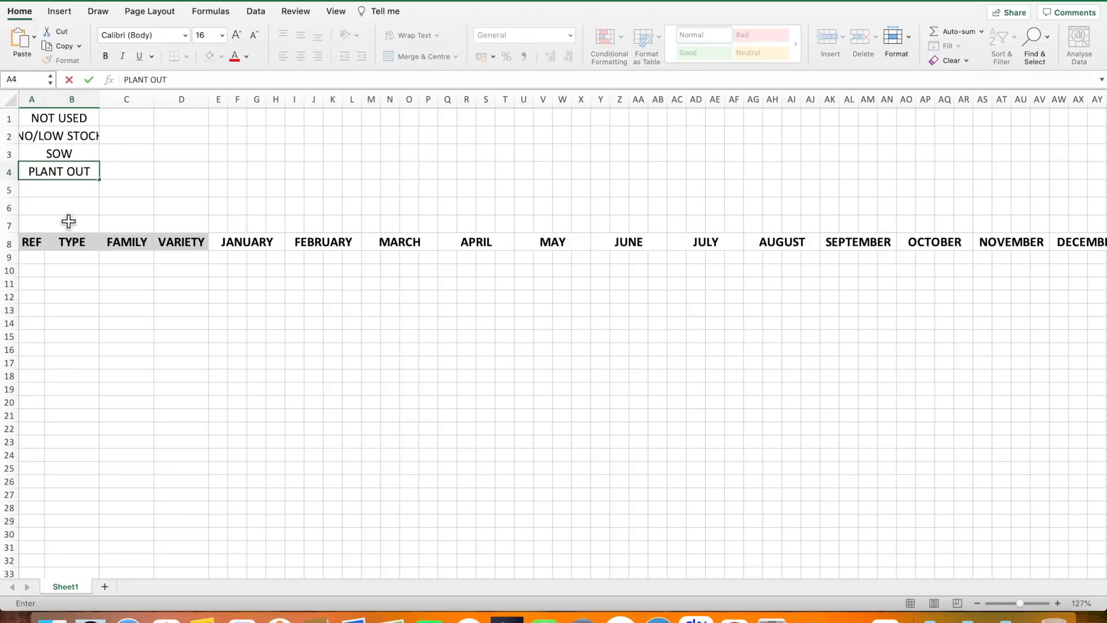
Enter the label HARVEST in merged cell A5 and *GIANT in merged cell A6.
click(71, 196)
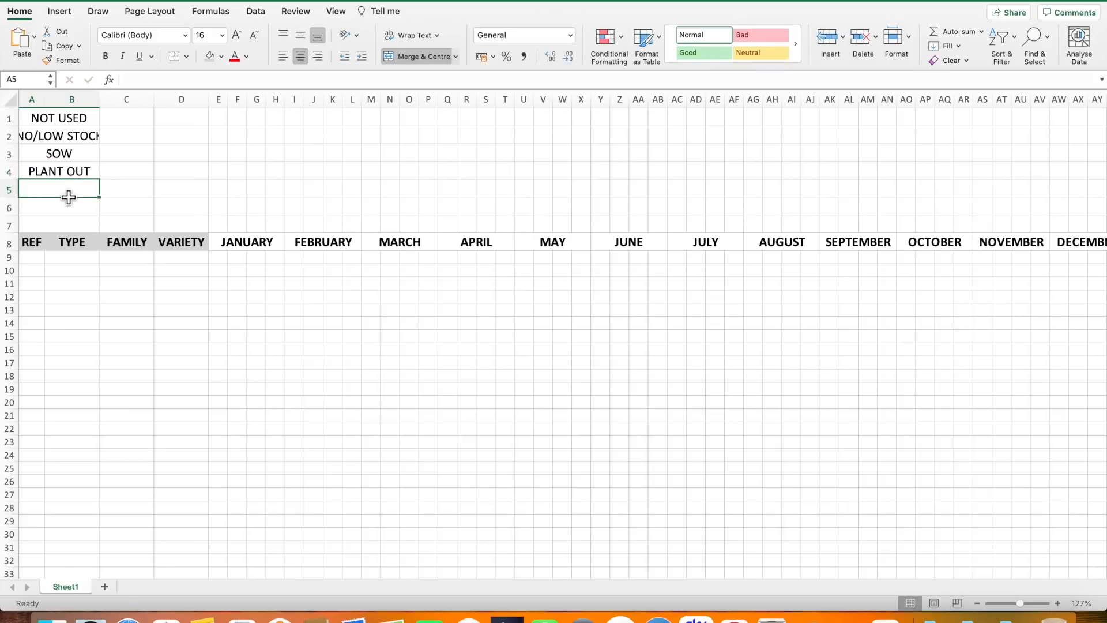
text(HARVWEST)
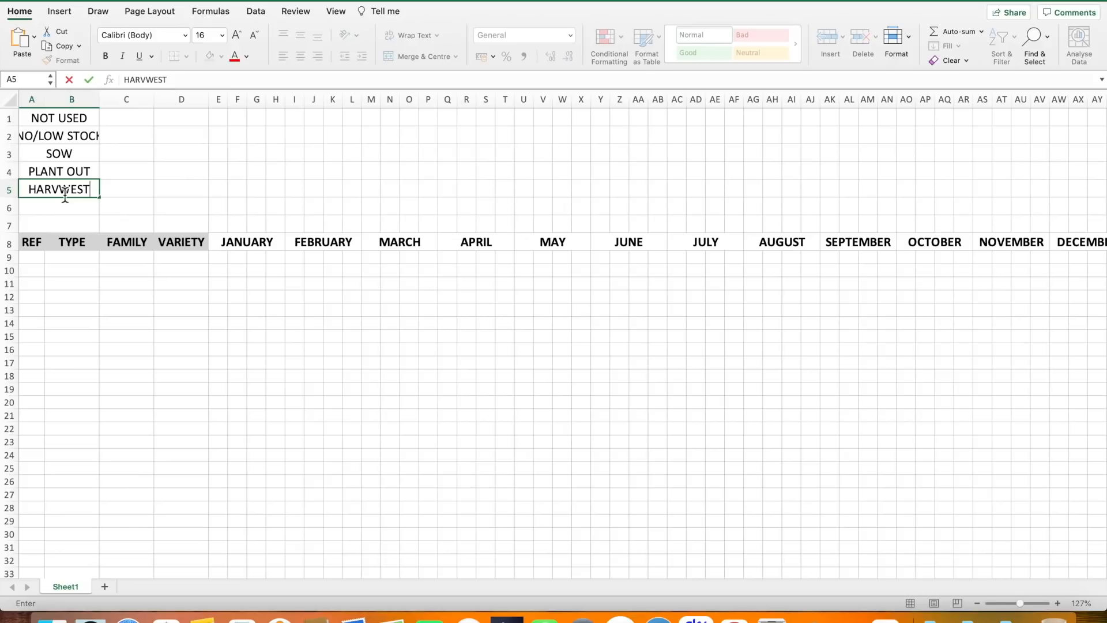
key(BackSpace)
key(BackSpace)
key(BackSpace)
key(BackSpace)
text(EST)
key(Return)
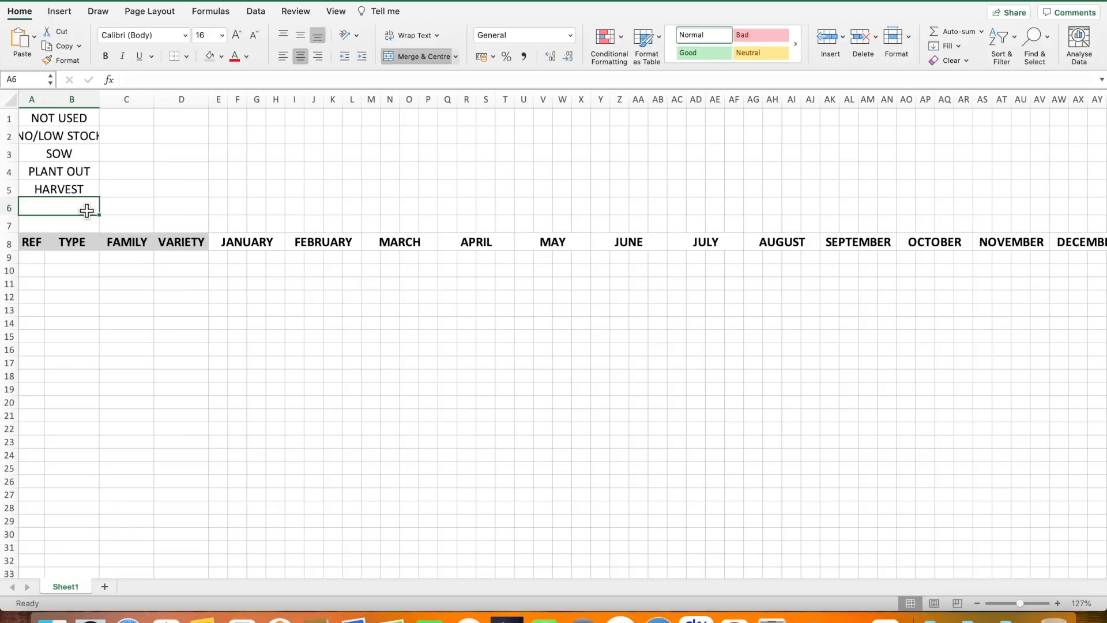
text(*)
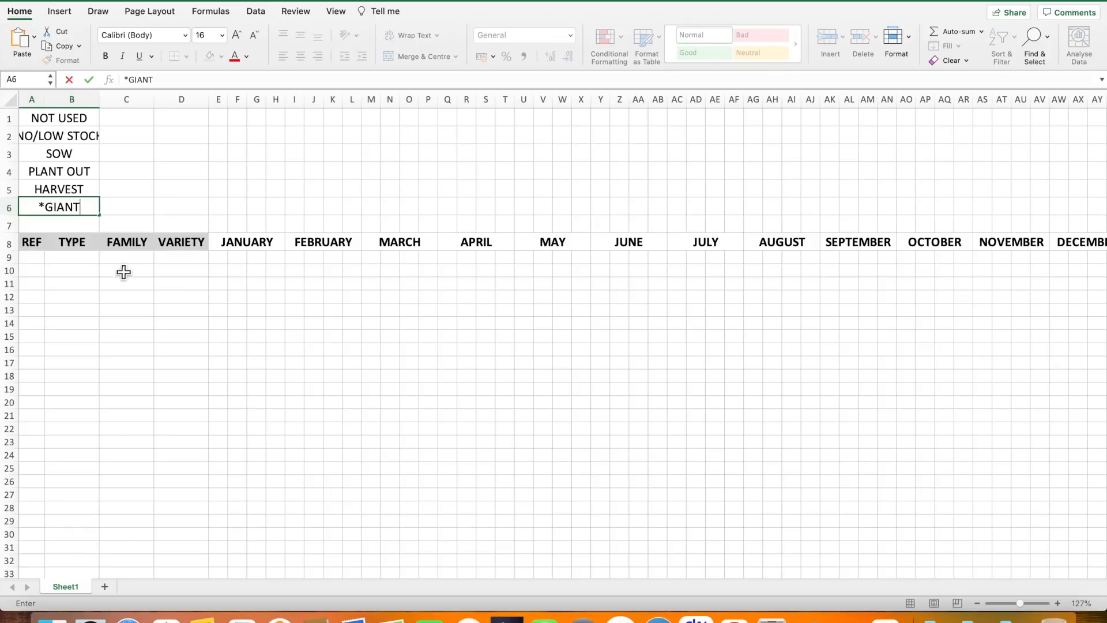
click(145, 224)
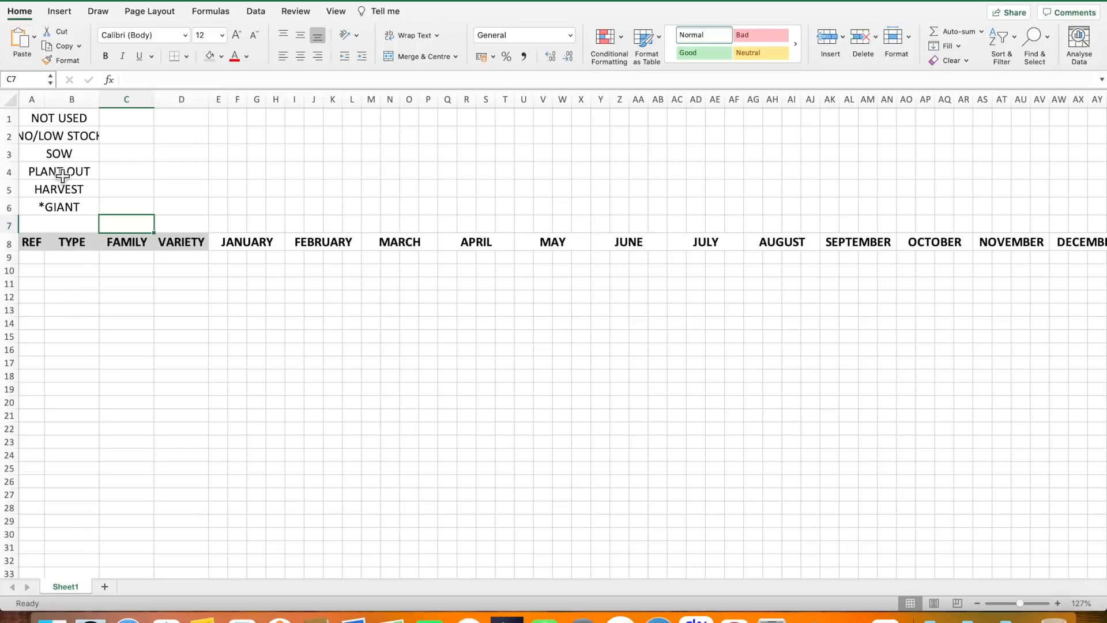
Make the six labels in merged cells A1 to A6 bold.
drag(39, 105, 70, 102)
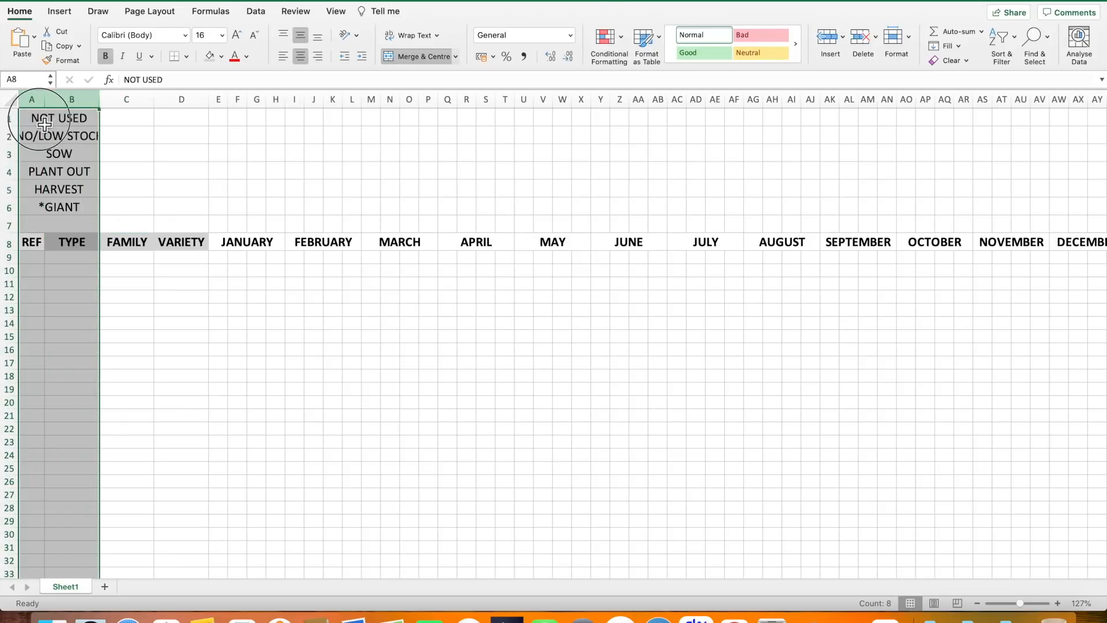
click(44, 124)
drag(45, 124, 44, 207)
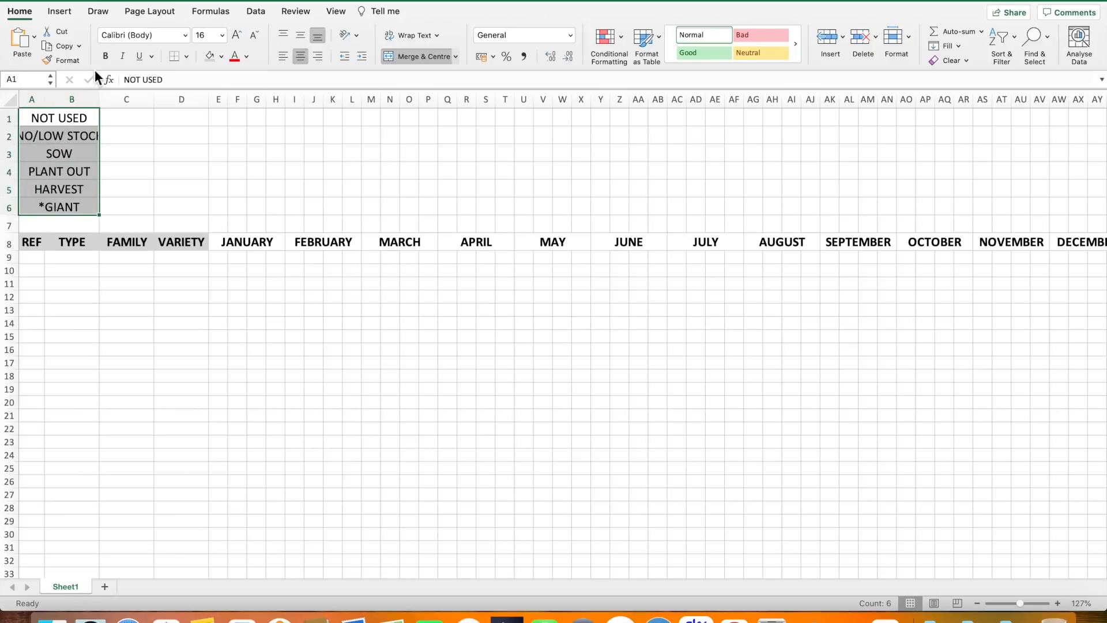
click(109, 57)
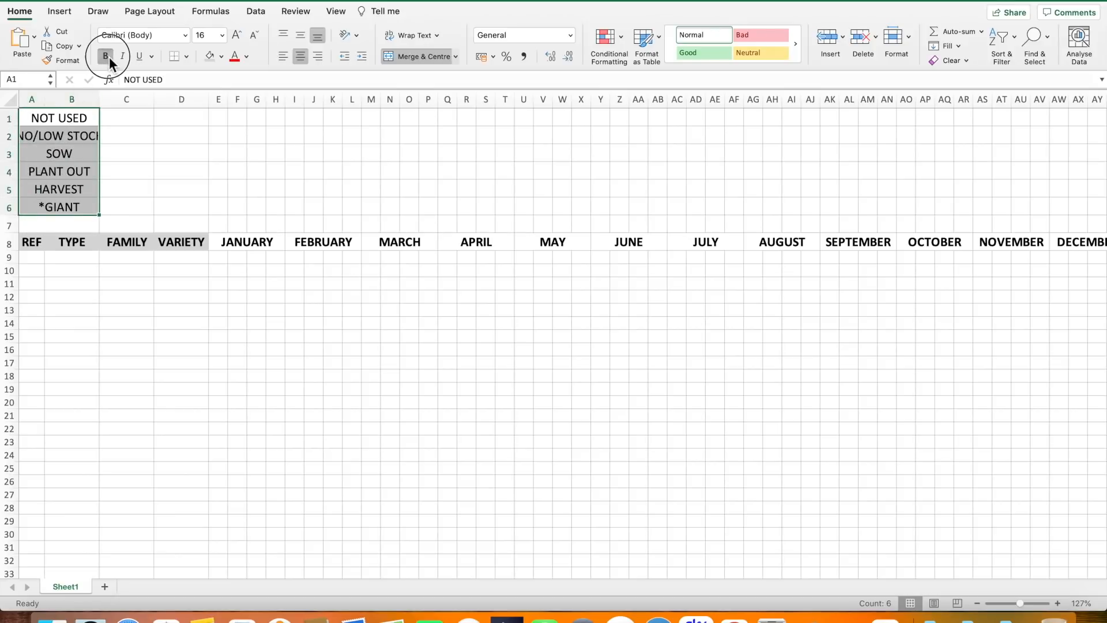
click(187, 412)
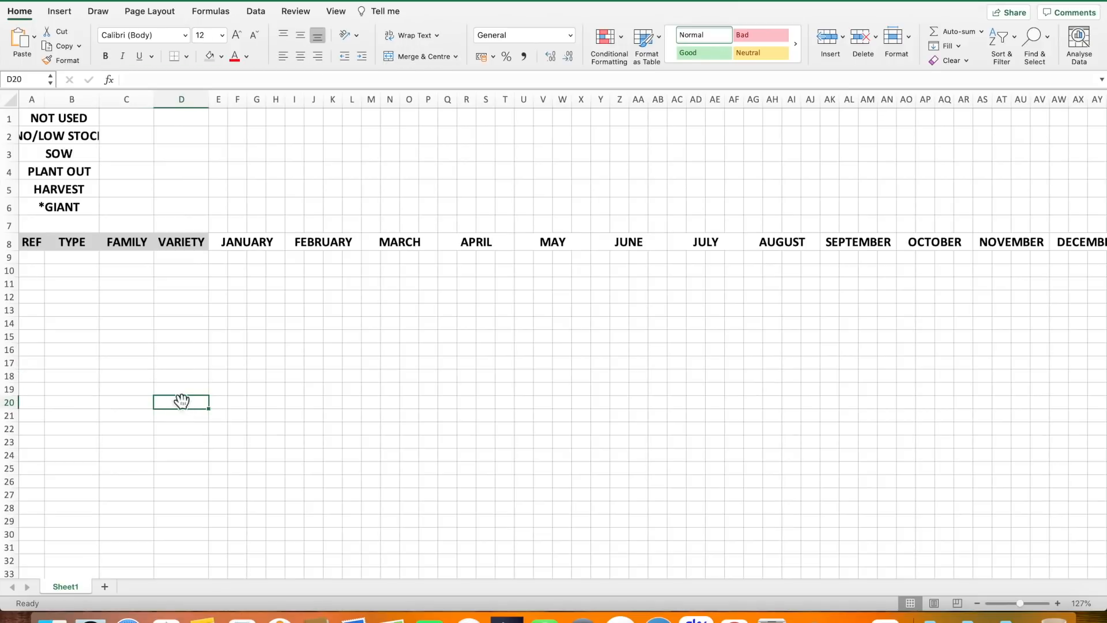
Look over the sheet's labels, the month headings through December and the empty rows below the table header.
scroll(116, 173, left, 1)
scroll(116, 173, right, 1)
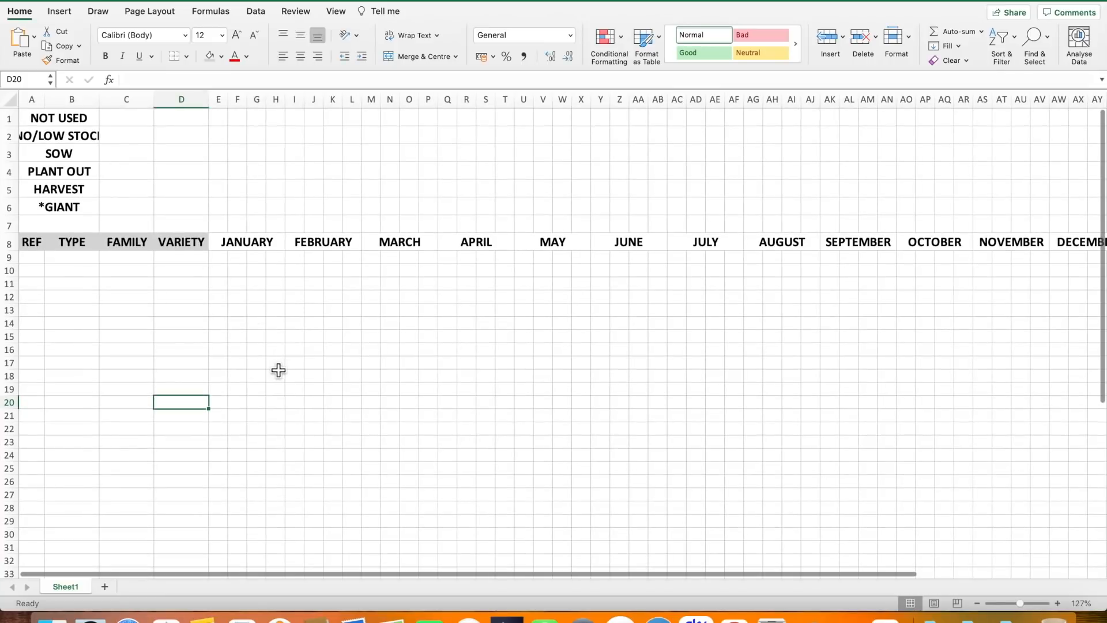
scroll(278, 370, down, 8)
scroll(279, 371, down, 10)
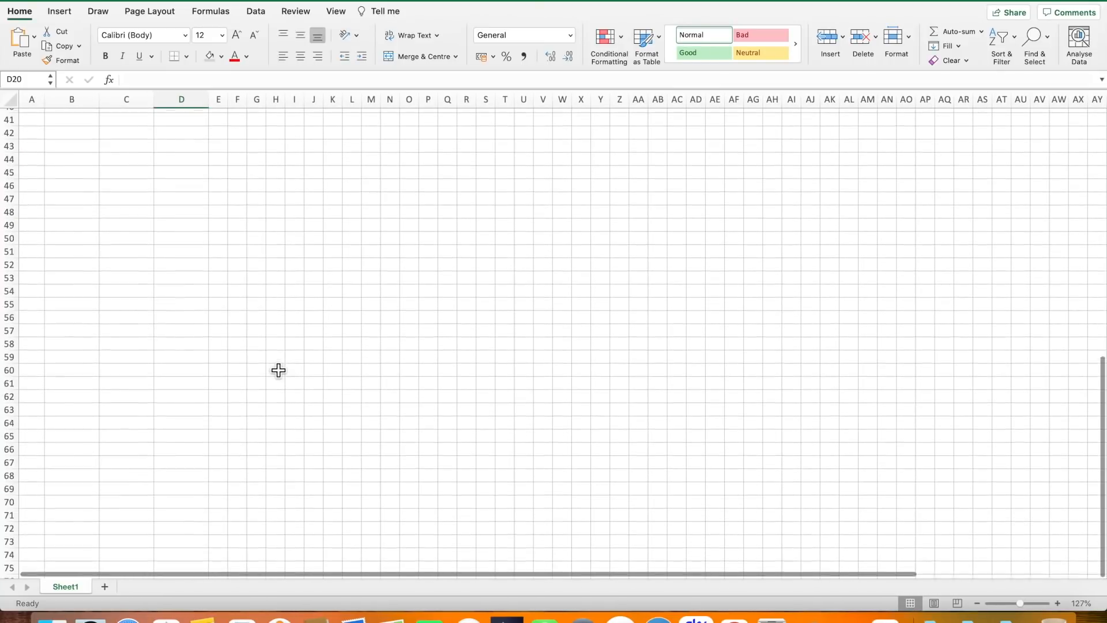
scroll(279, 370, up, 15)
scroll(278, 370, right, 2)
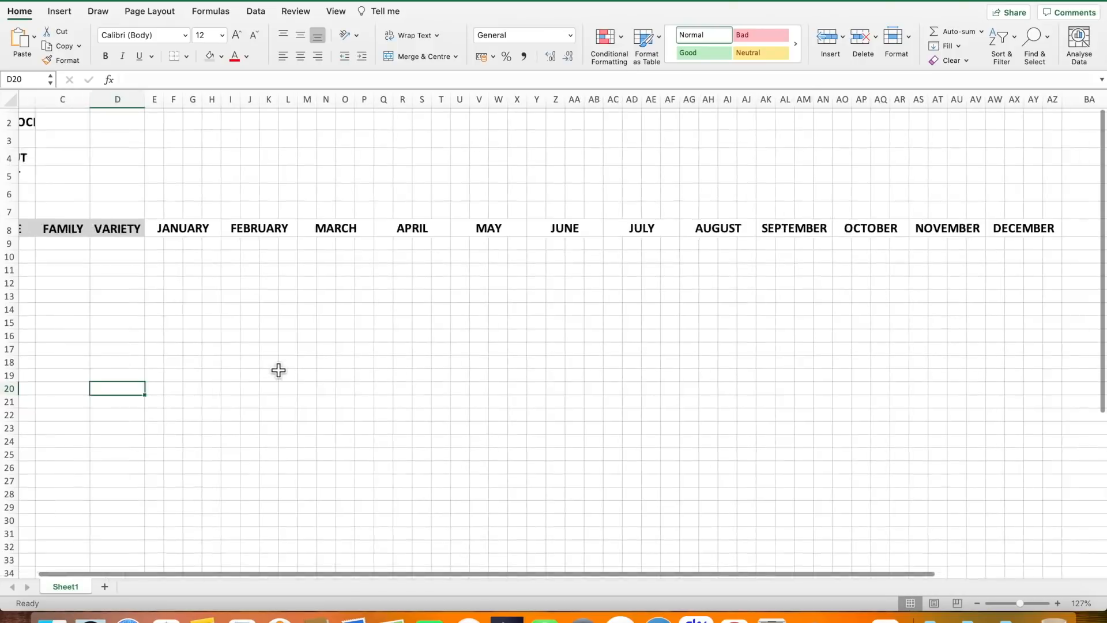
scroll(278, 371, left, 2)
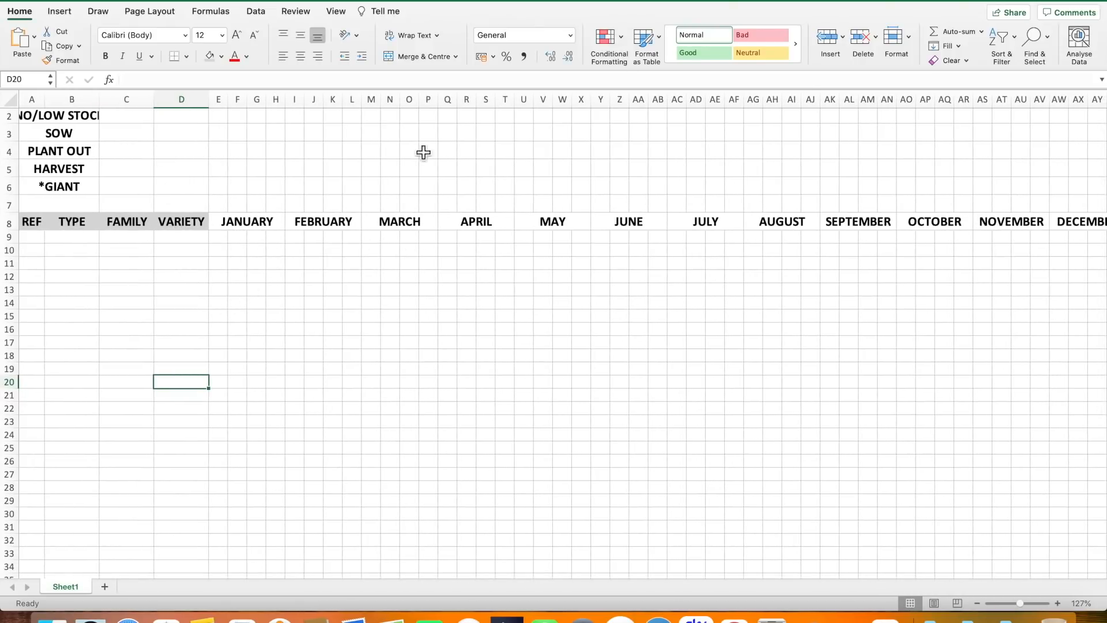
scroll(278, 410, down, 1)
scroll(277, 410, up, 2)
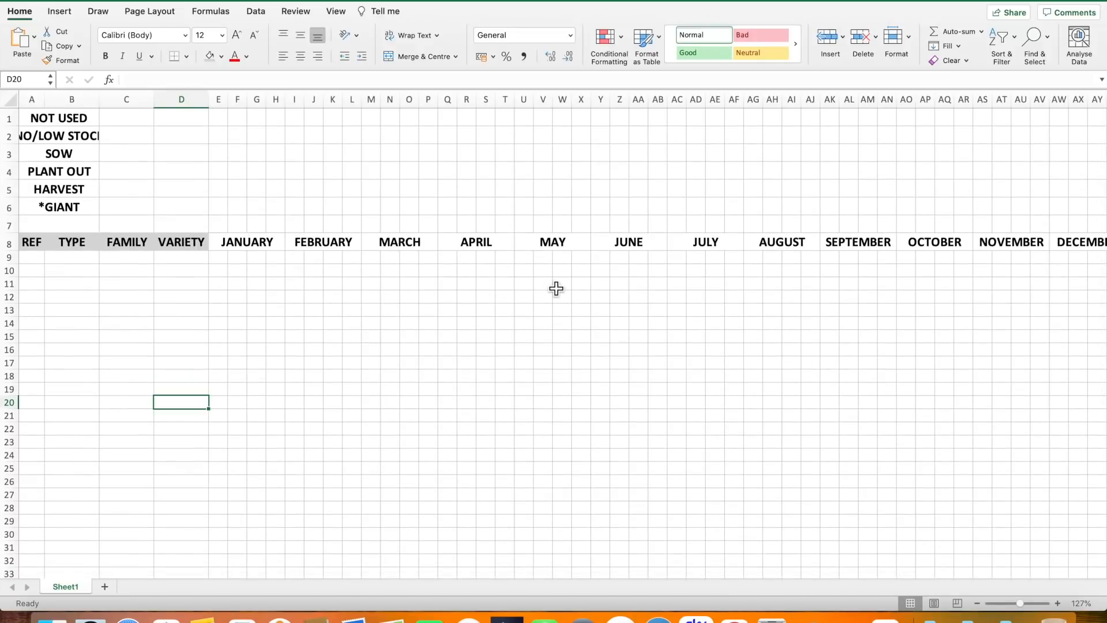
scroll(922, 294, right, 3)
scroll(923, 293, down, 1)
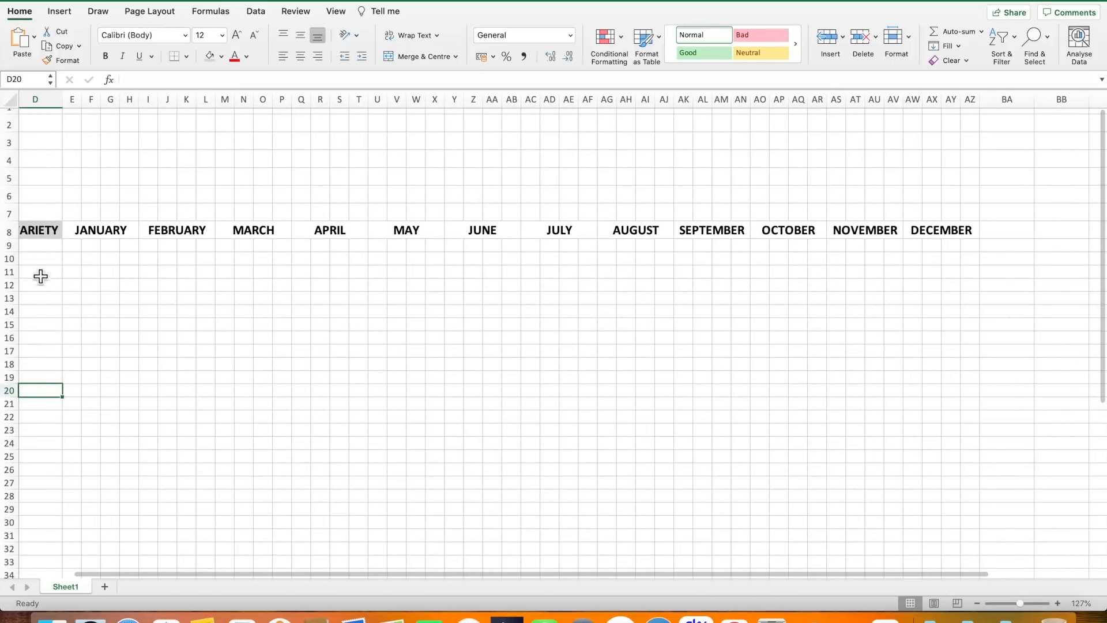
scroll(341, 334, left, 3)
scroll(341, 334, up, 1)
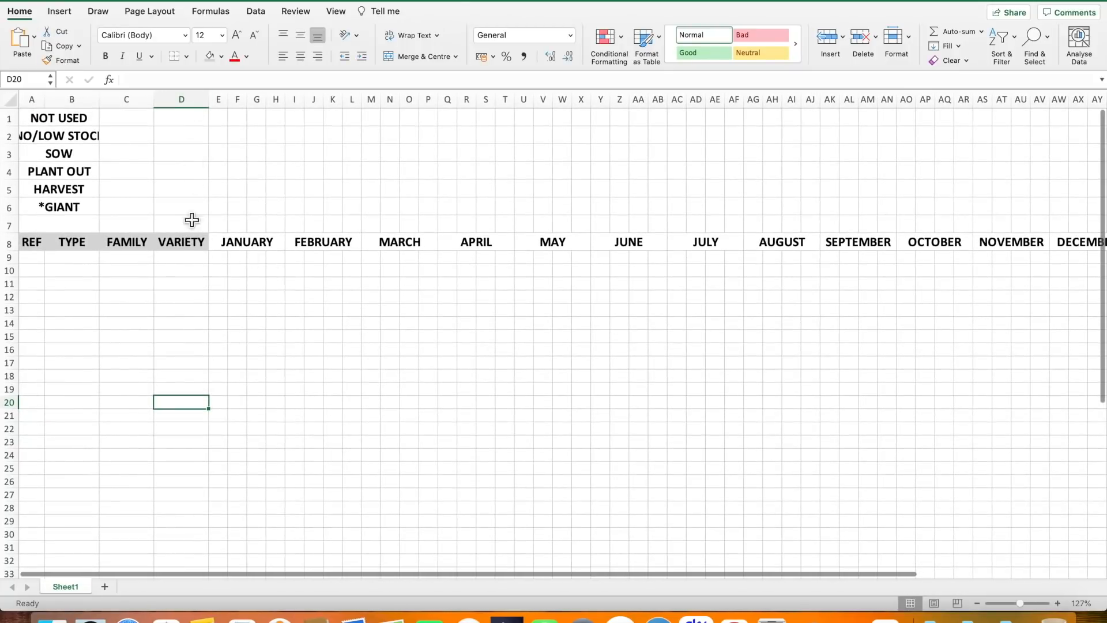
Freeze panes at cell E9 so that rows 1 to 8 and columns A to D stay fixed.
click(224, 263)
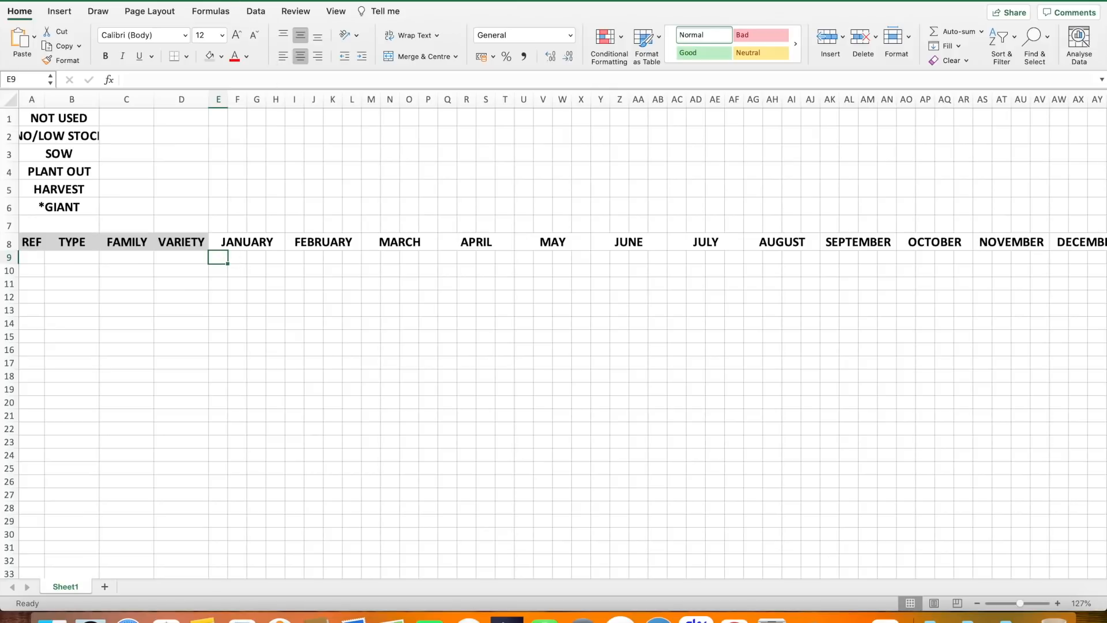
click(218, 0)
mouse_move(324, 0)
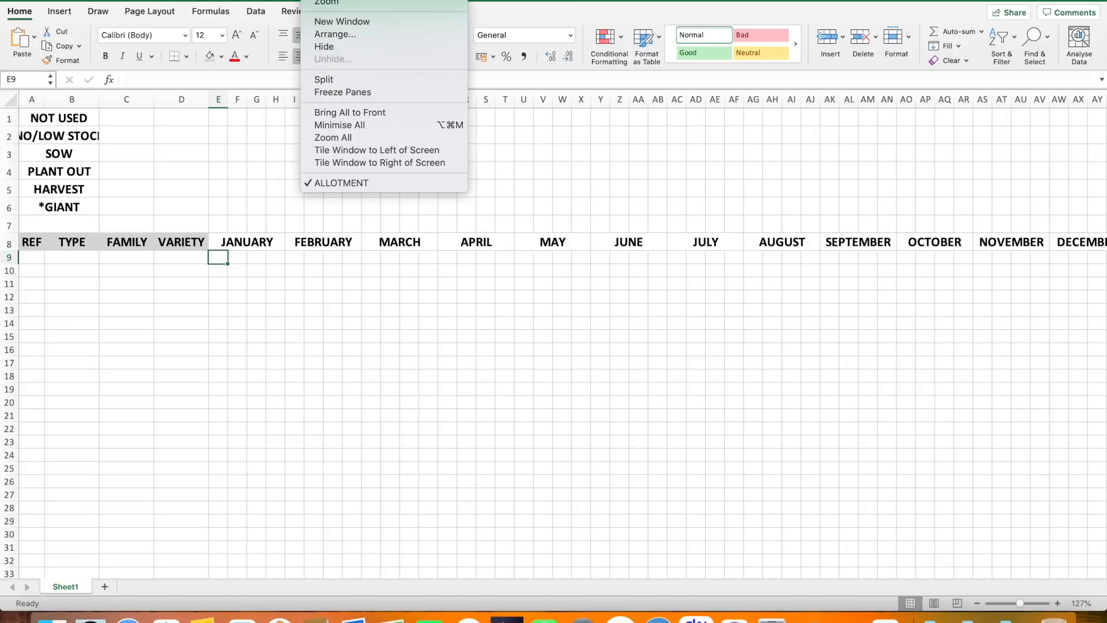
click(327, 93)
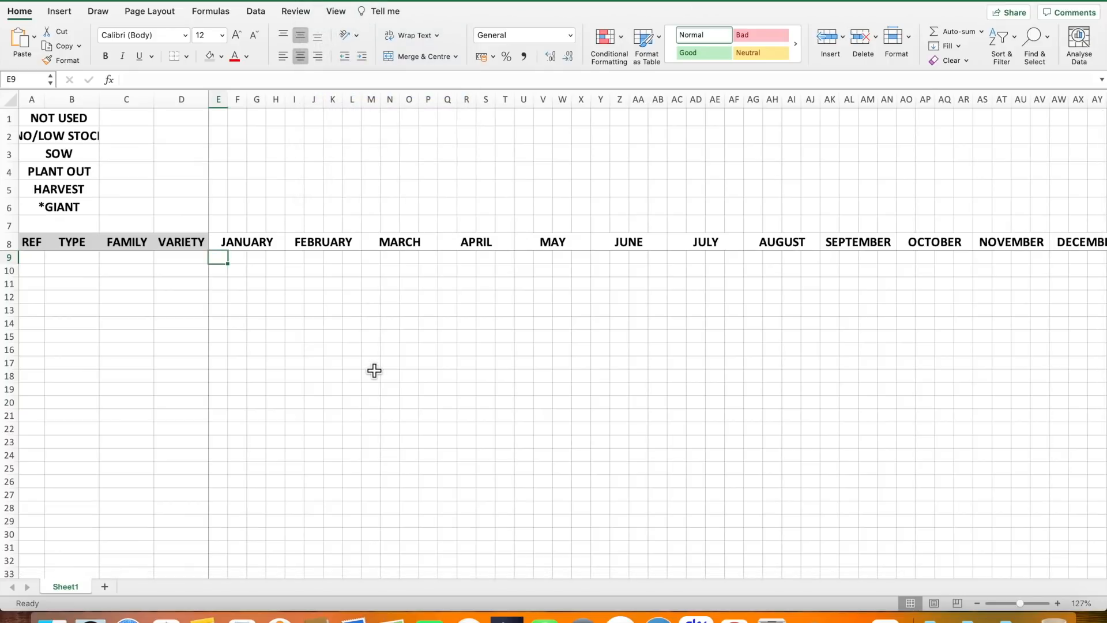
Check how the frozen key, plant columns and month headings behave across the months to December and down past row 100.
scroll(375, 371, down, 5)
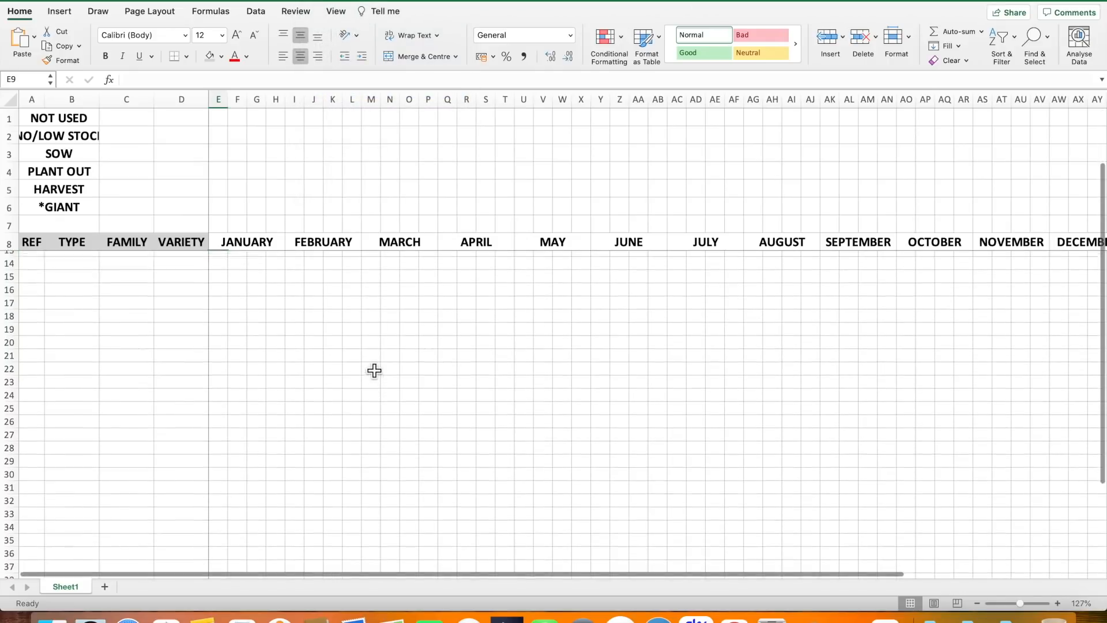
scroll(347, 273, down, 1)
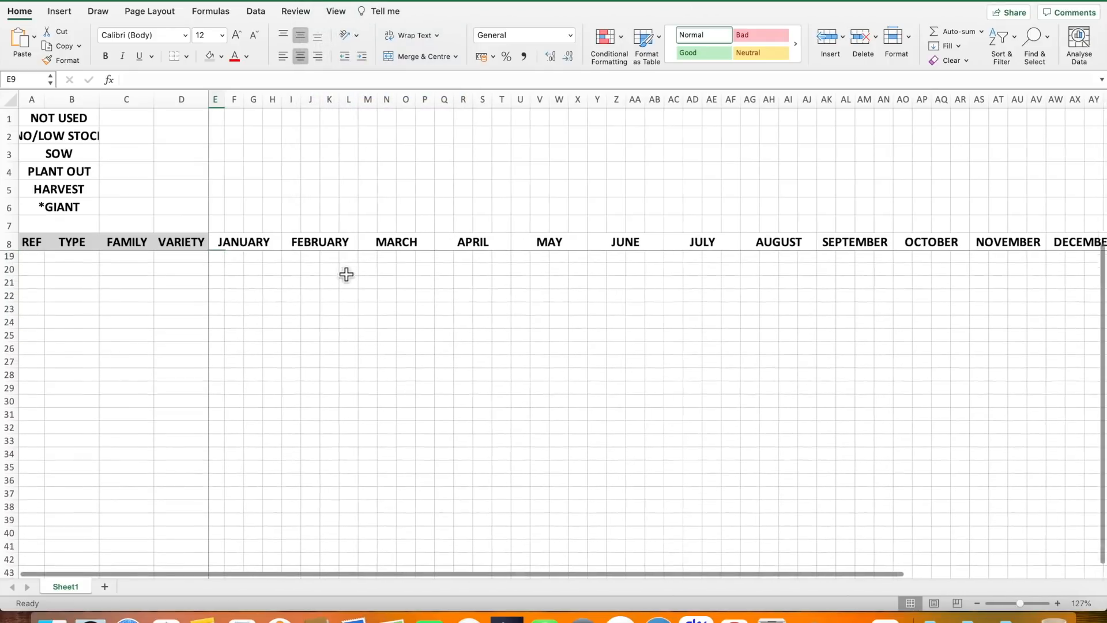
scroll(314, 312, up, 1)
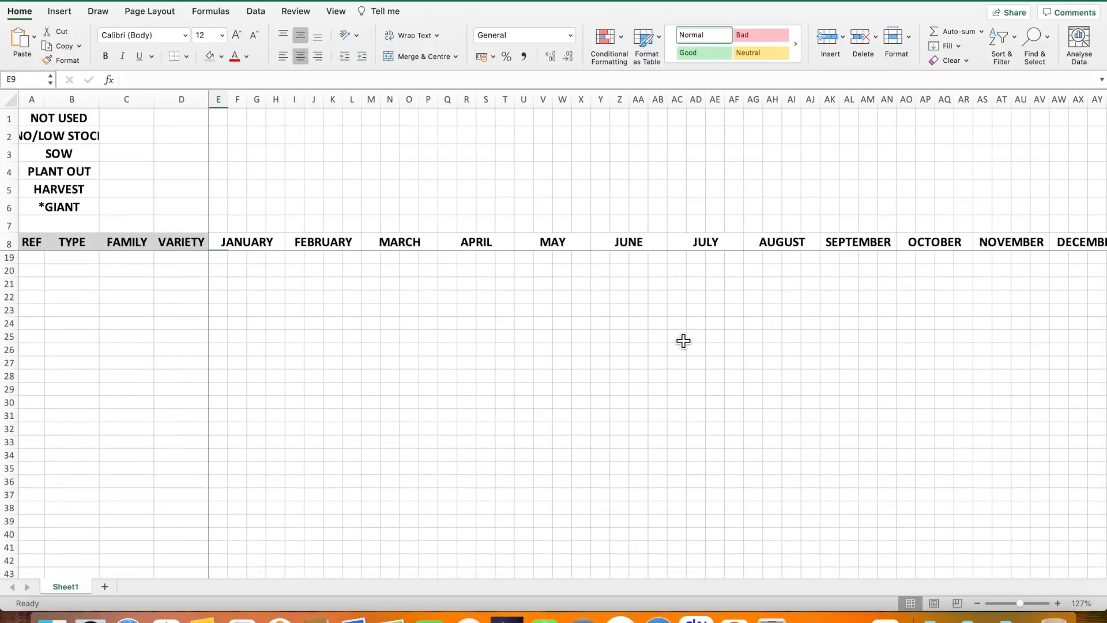
scroll(683, 341, right, 5)
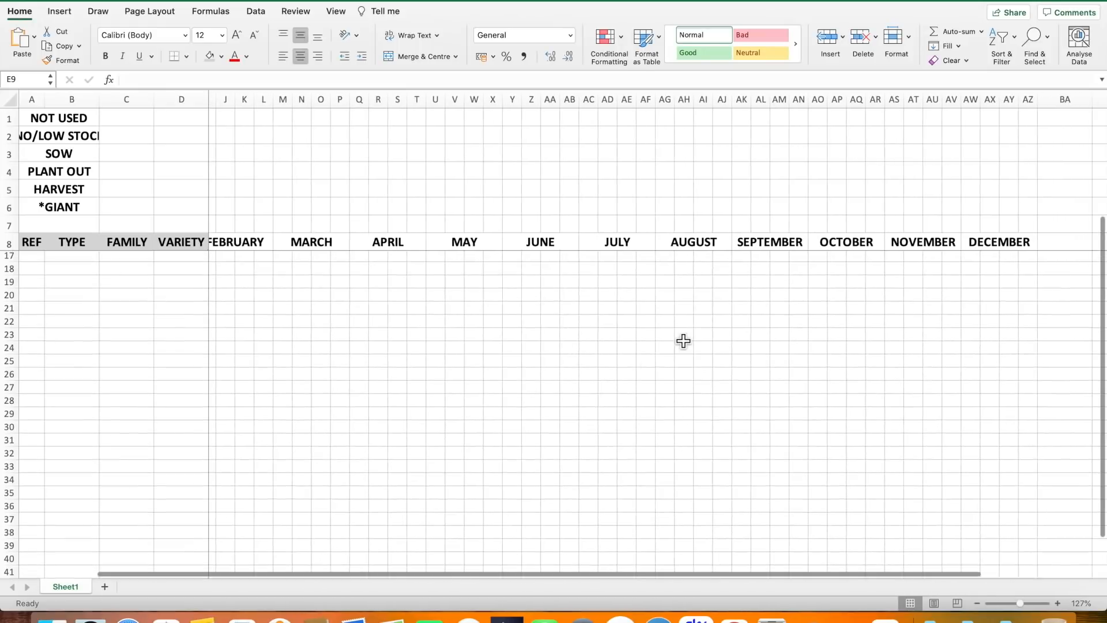
scroll(684, 341, right, 10)
scroll(684, 341, up, 3)
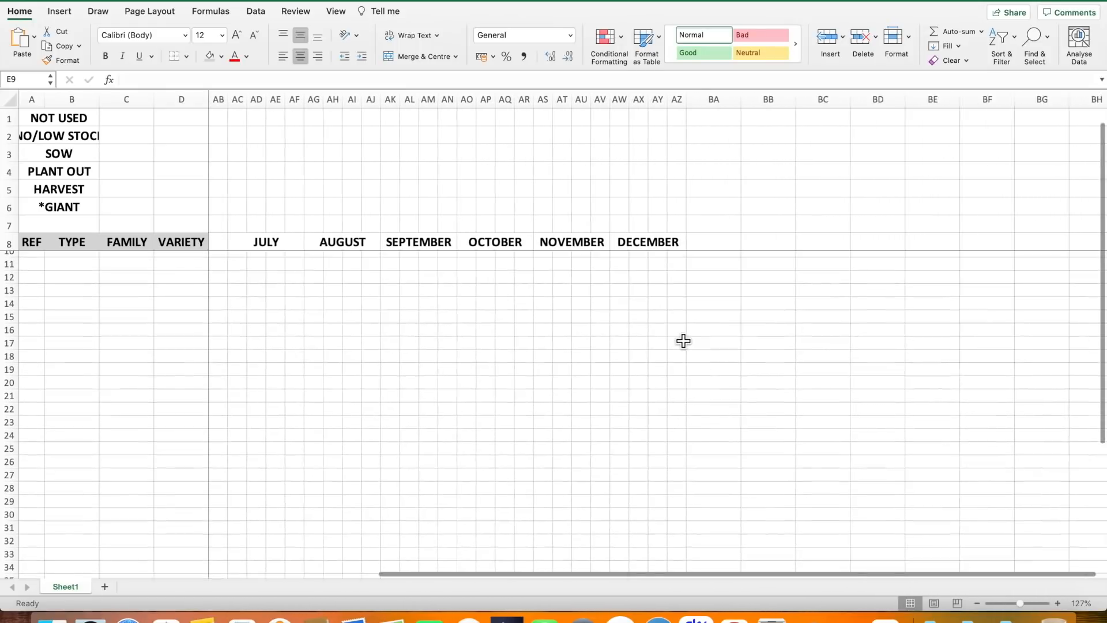
scroll(683, 341, right, 4)
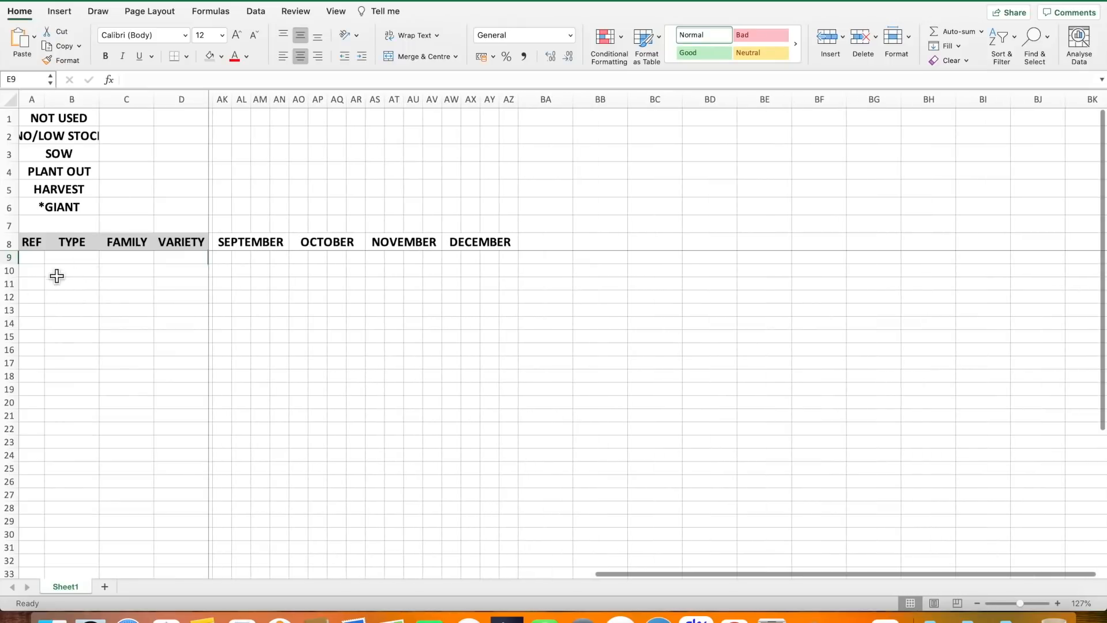
scroll(369, 318, right, 4)
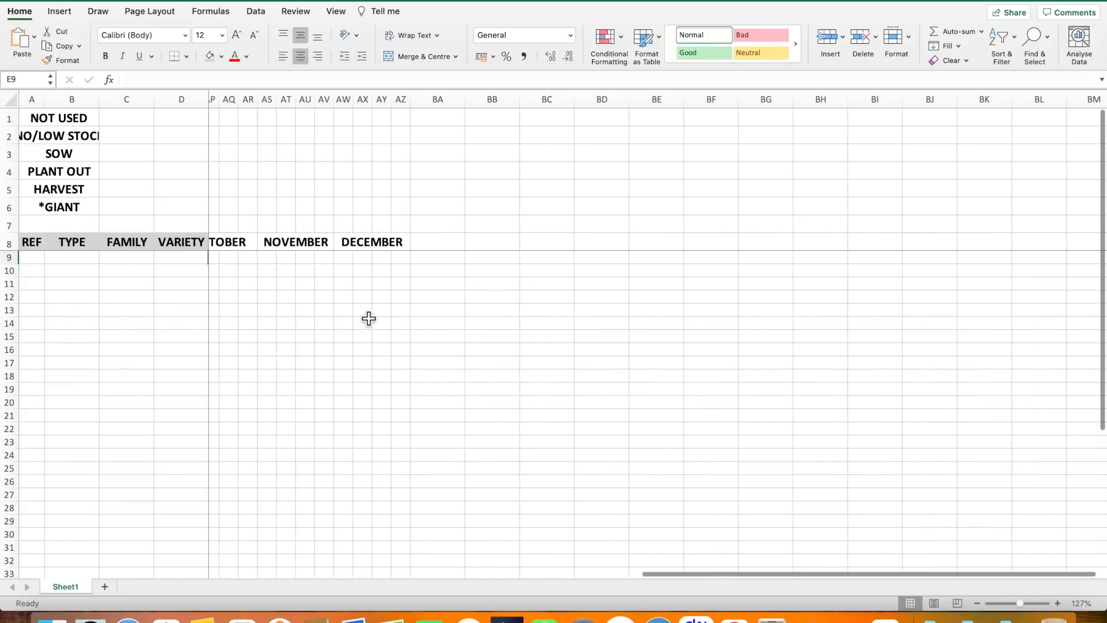
scroll(369, 318, left, 20)
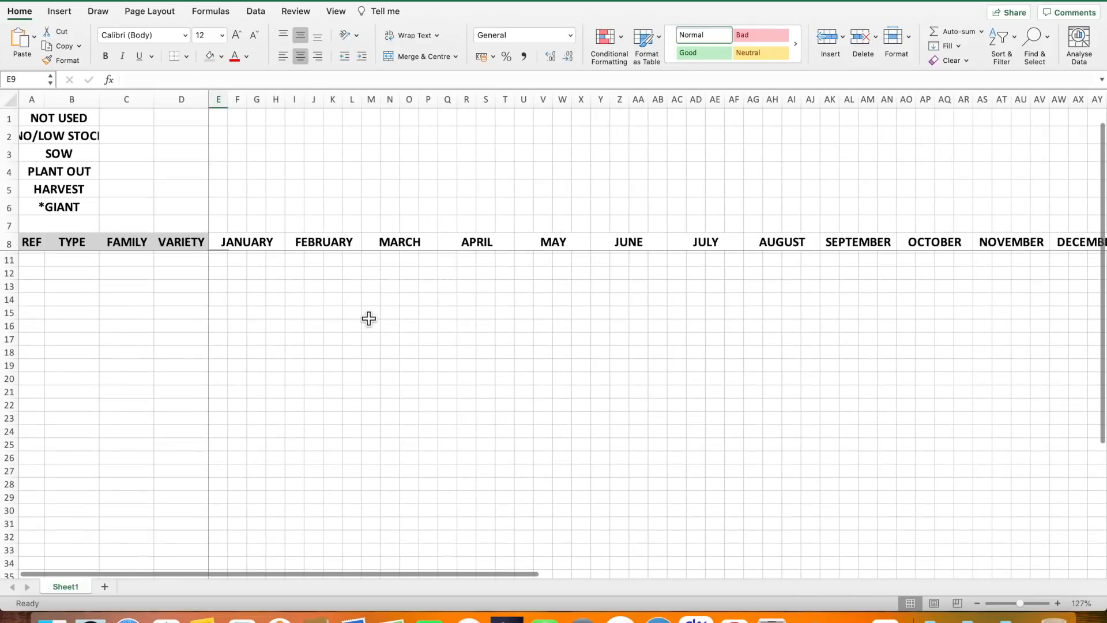
scroll(369, 319, down, 3)
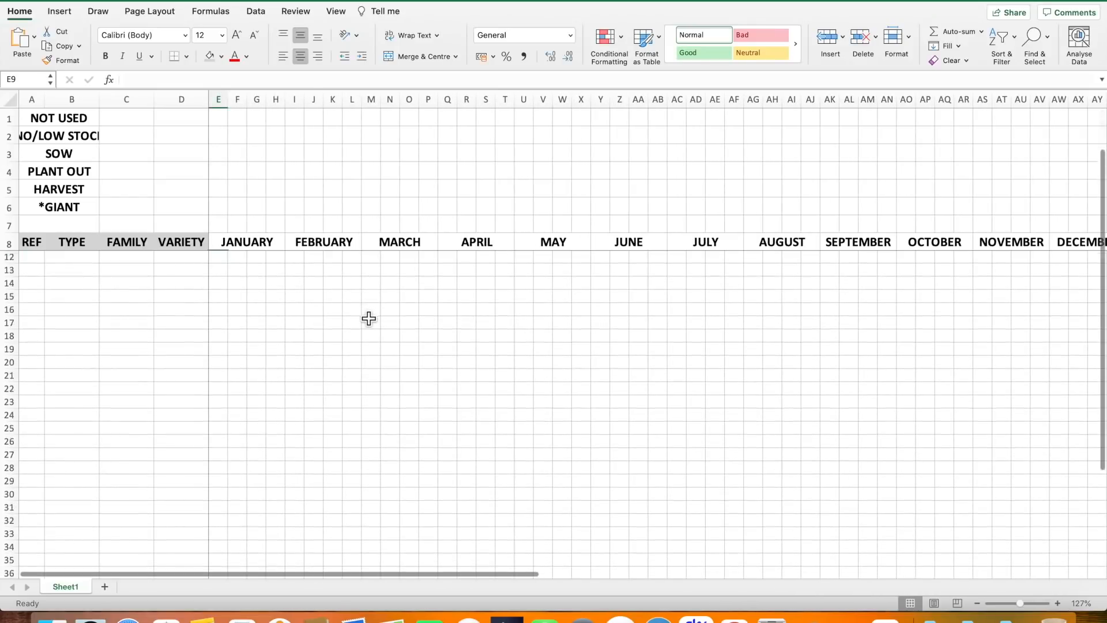
scroll(399, 402, up, 3)
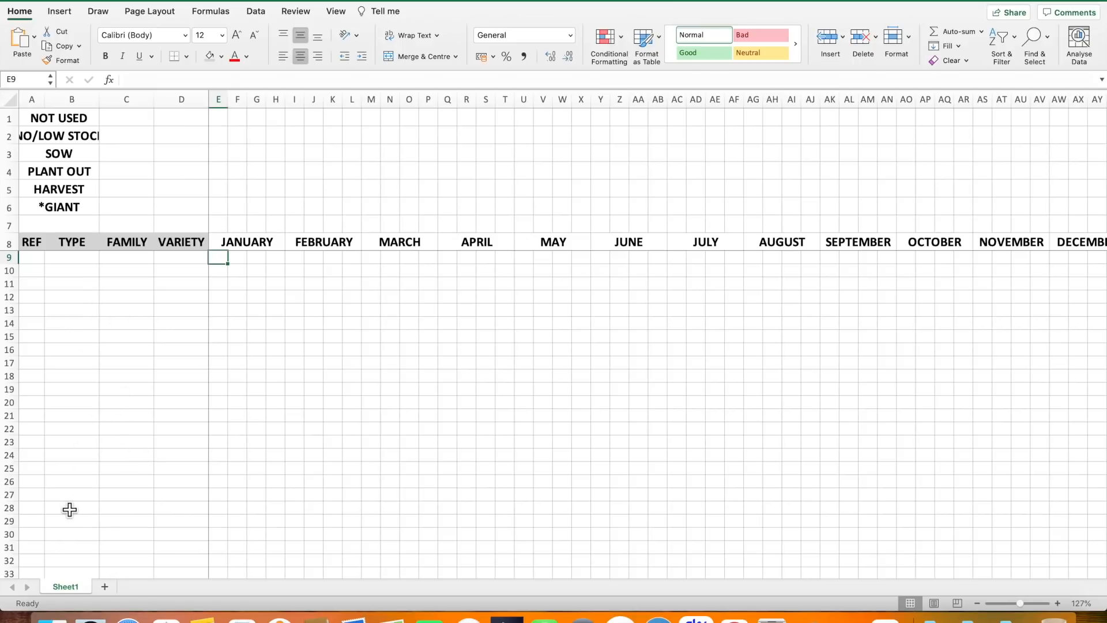
scroll(276, 522, down, 1)
scroll(276, 522, down, 11)
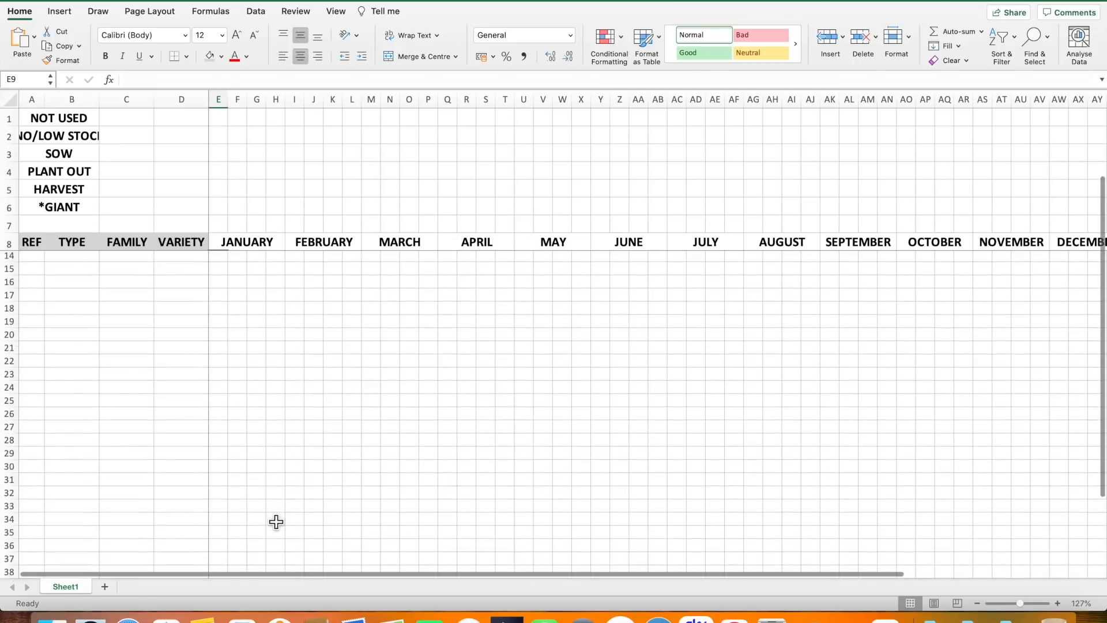
scroll(276, 526, down, 10)
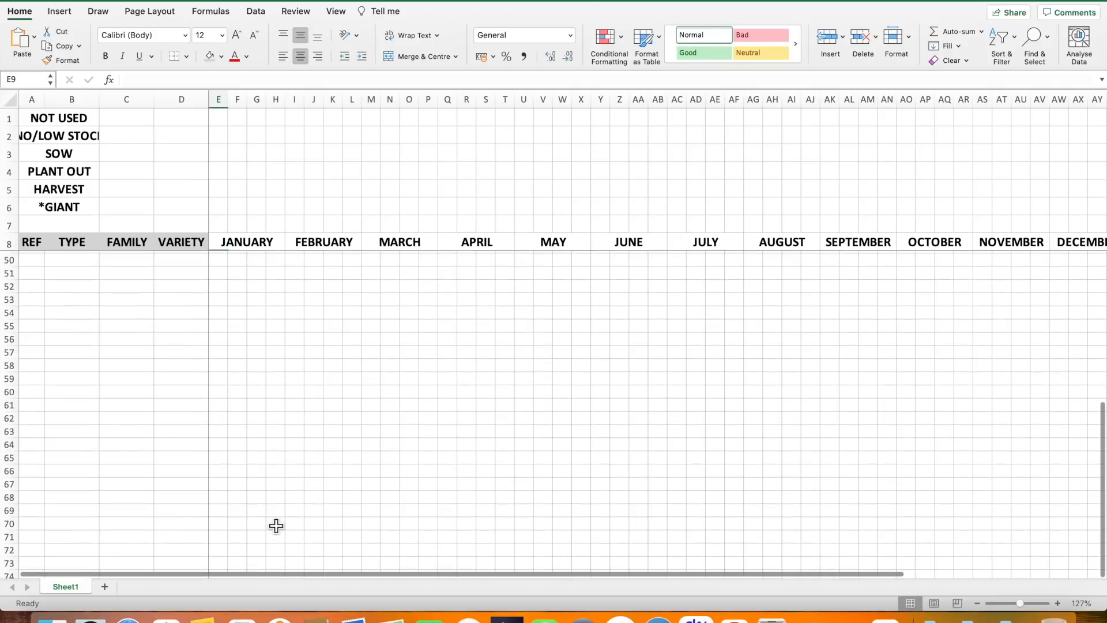
scroll(276, 525, down, 3)
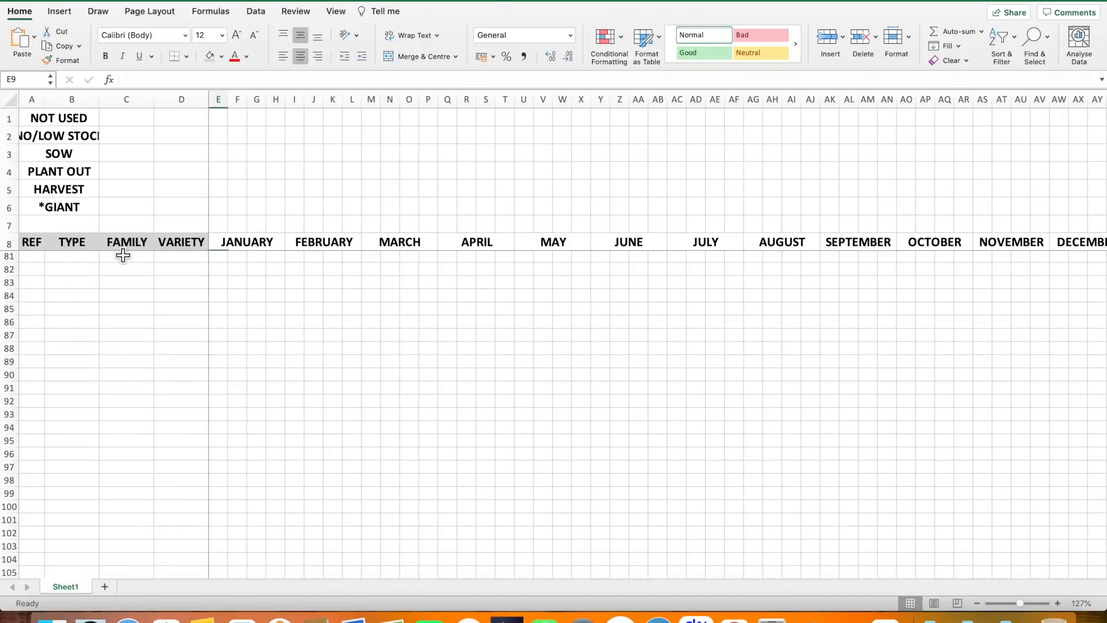
scroll(491, 397, right, 1)
scroll(491, 397, right, 10)
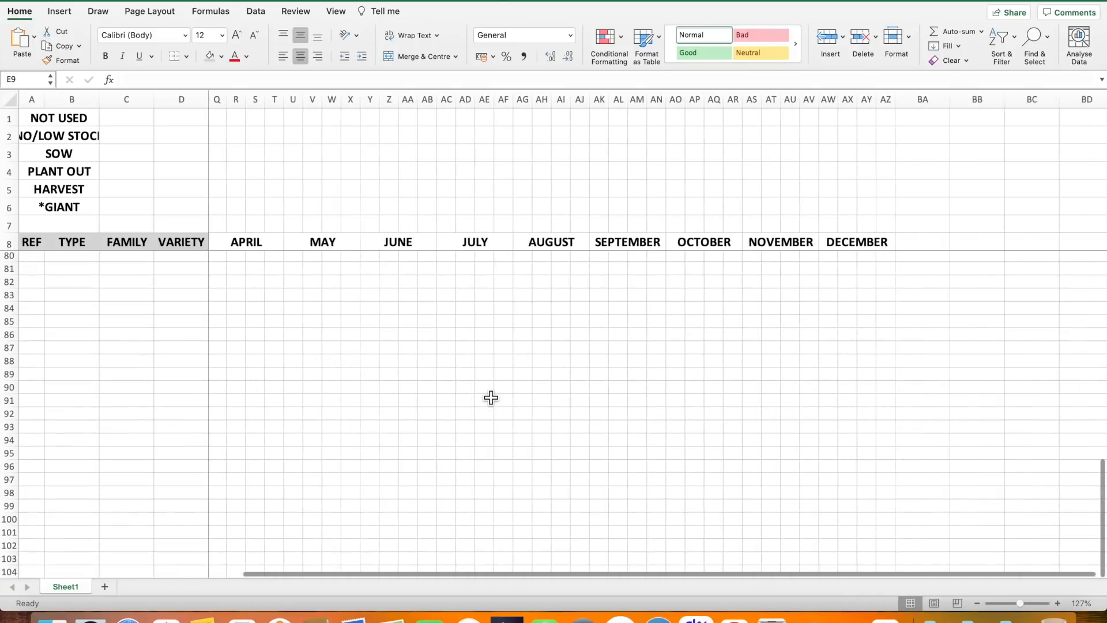
scroll(491, 398, left, 10)
scroll(491, 398, up, 20)
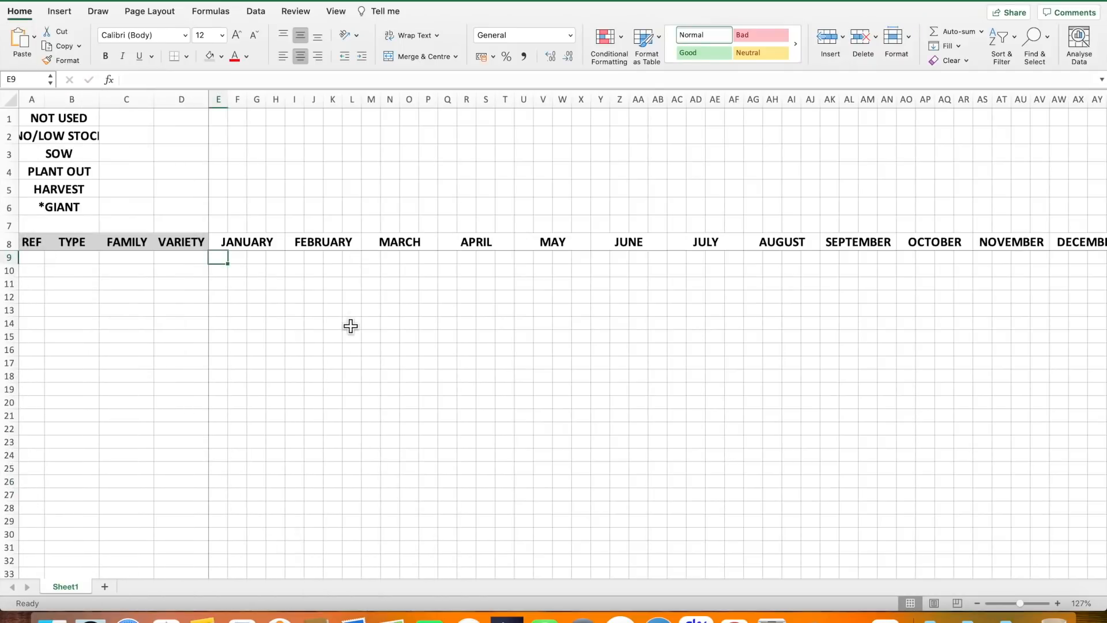
scroll(389, 327, down, 3)
scroll(390, 327, up, 3)
Enter trial values 8 in F11 and 16 in G12, and clear both cells again.
click(237, 284)
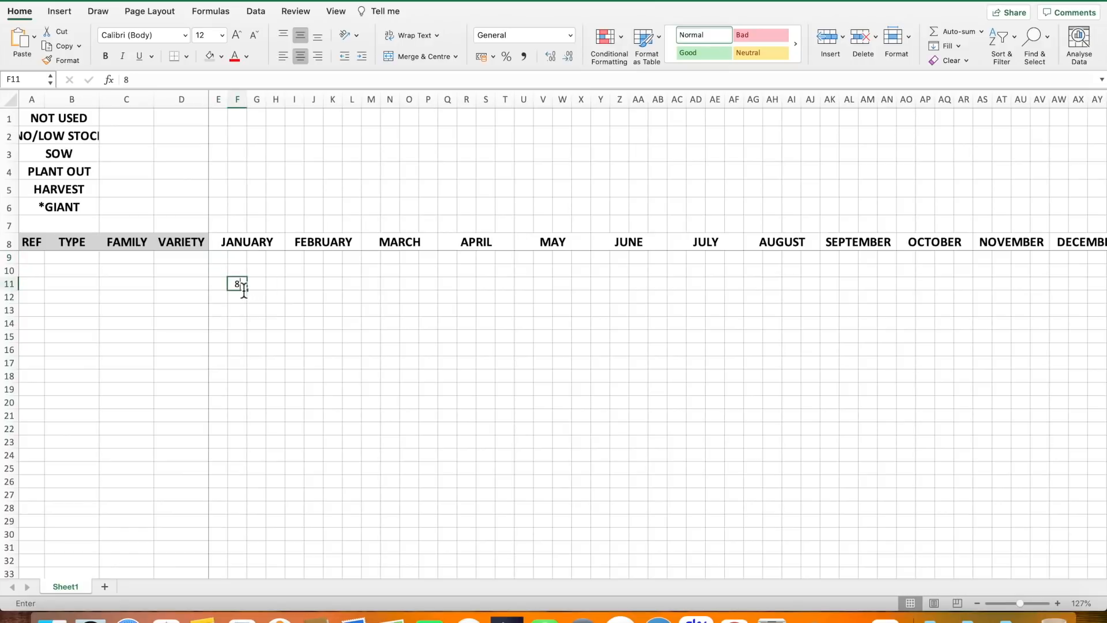
text(8)
click(263, 300)
text(16)
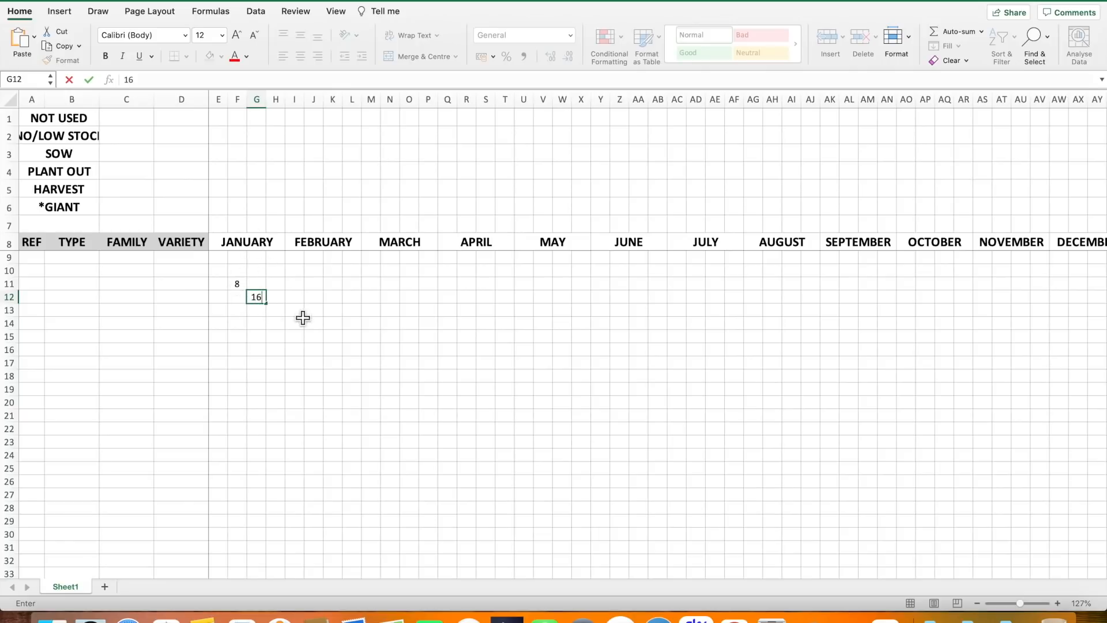
double_click(251, 299)
click(237, 286)
click(348, 352)
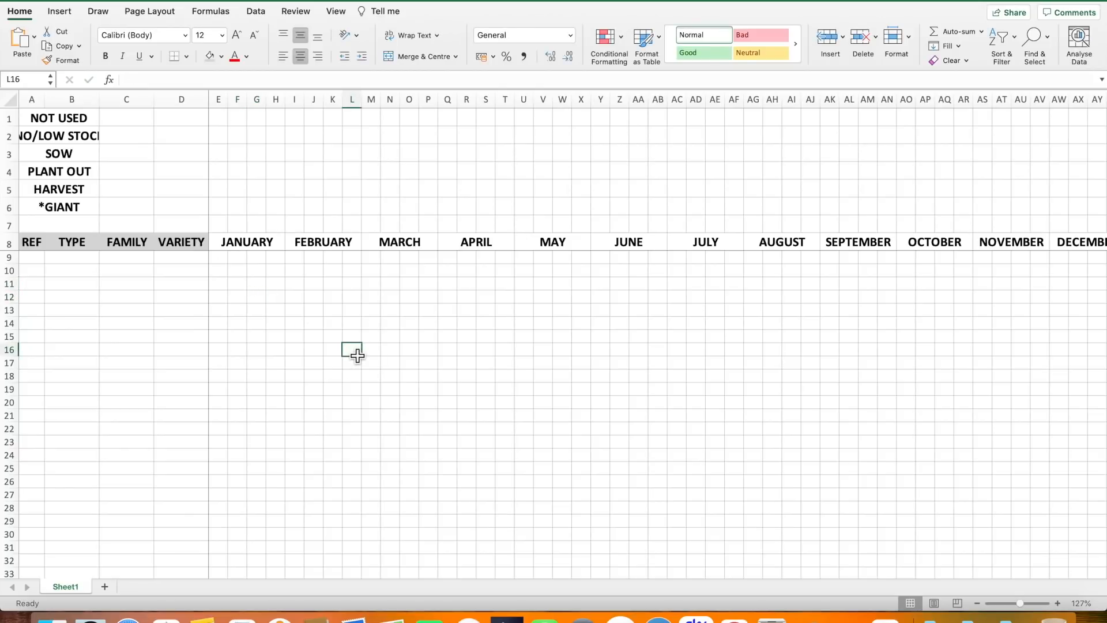
Apply All Borders to the planning table from the REF heading in A8 to cell AZ100.
click(33, 247)
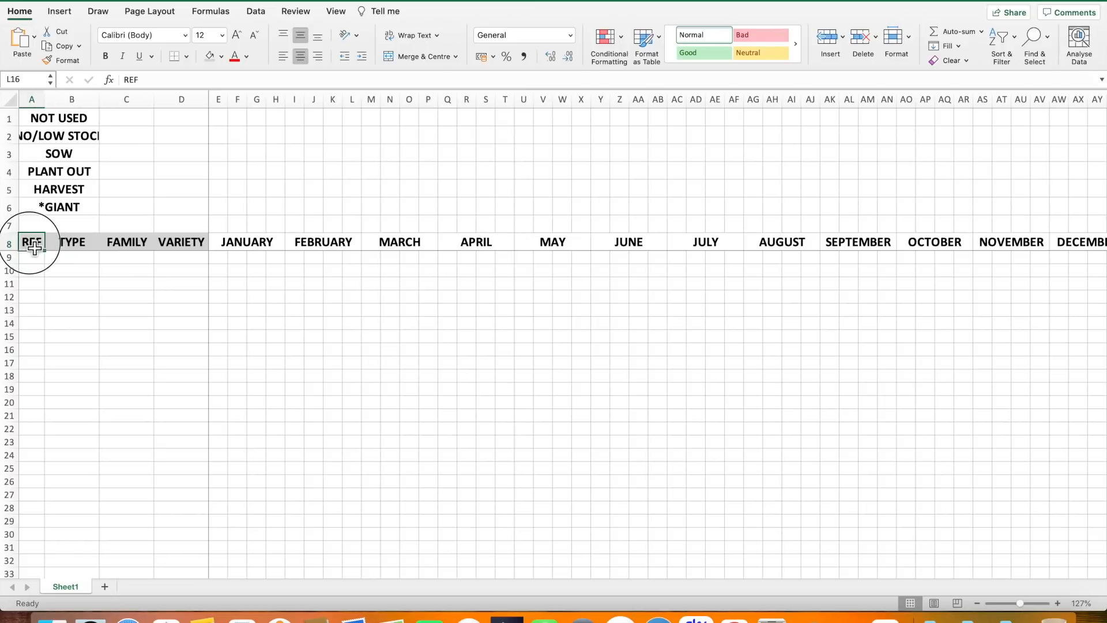
drag(35, 248, 510, 286)
drag(671, 290, 920, 501)
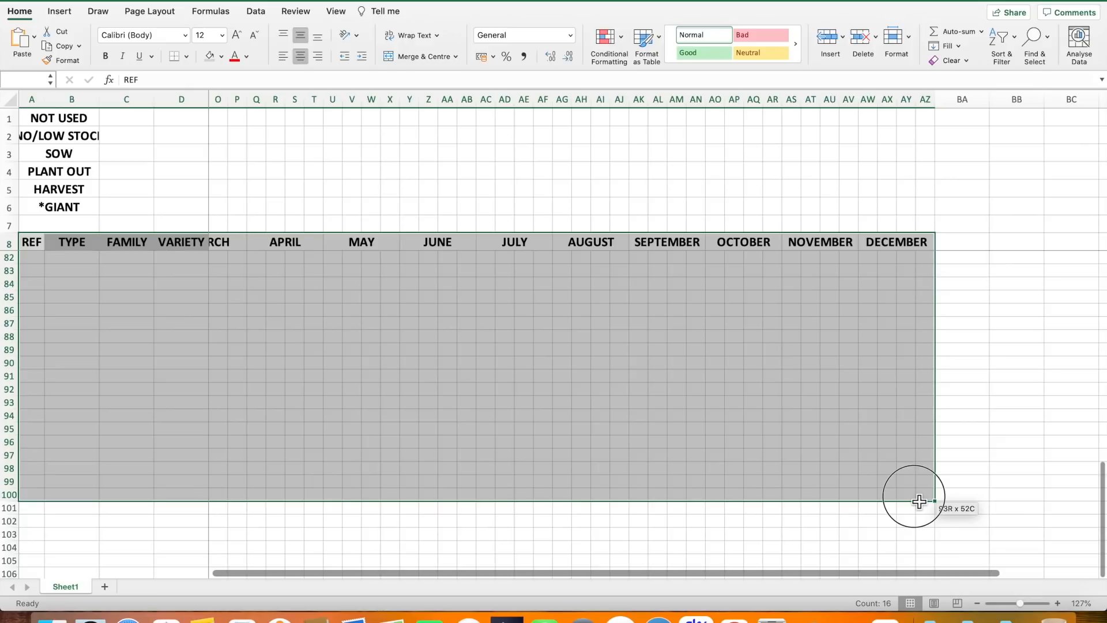
drag(919, 501, 918, 503)
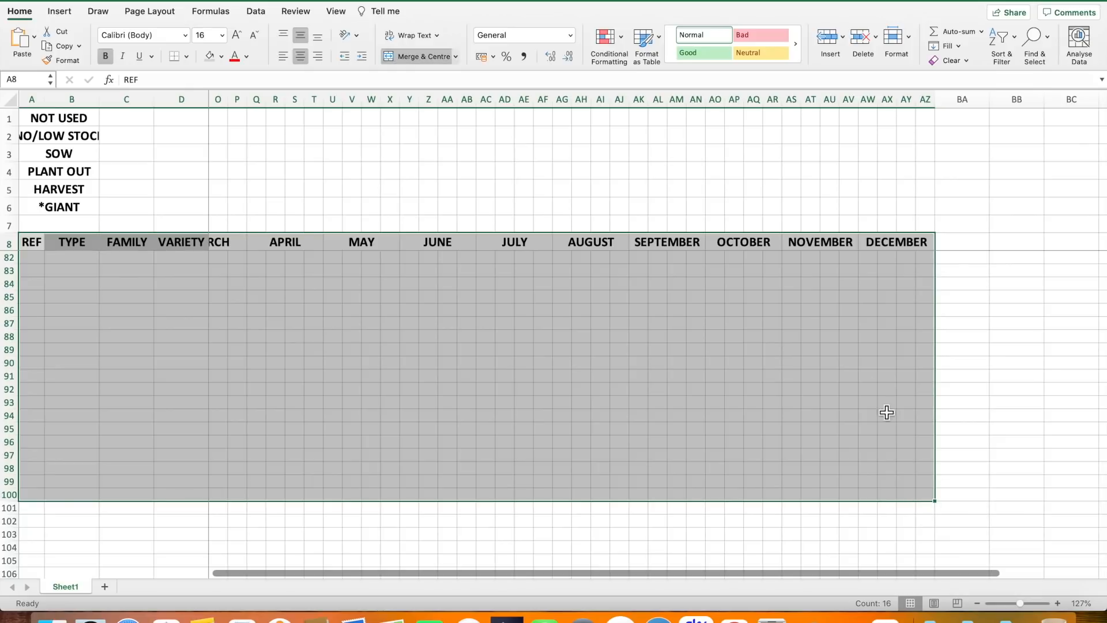
click(187, 57)
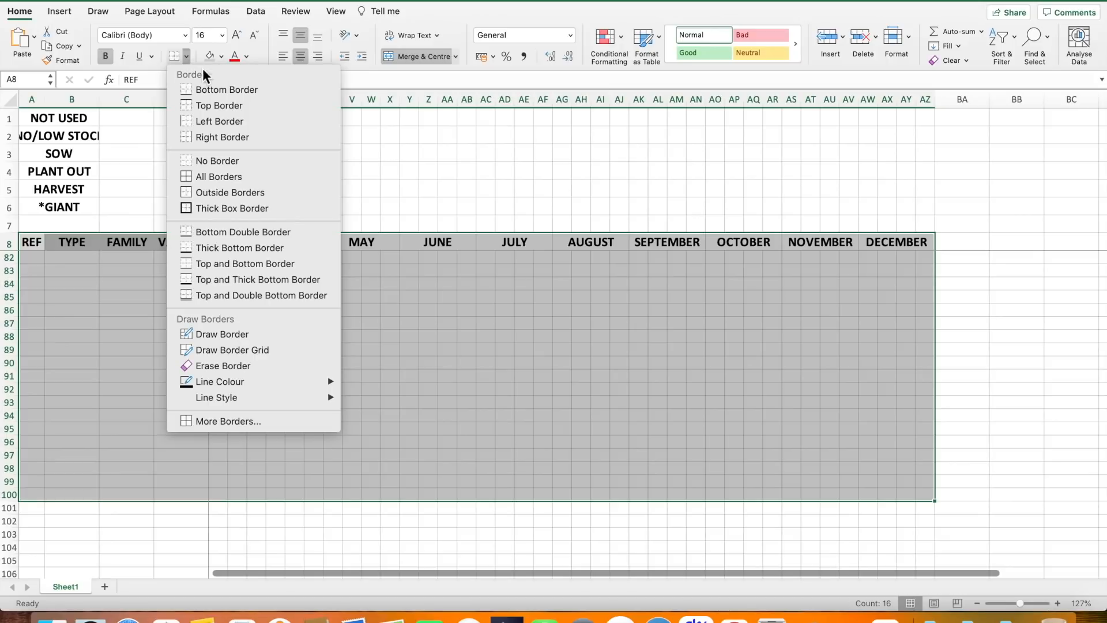
click(196, 177)
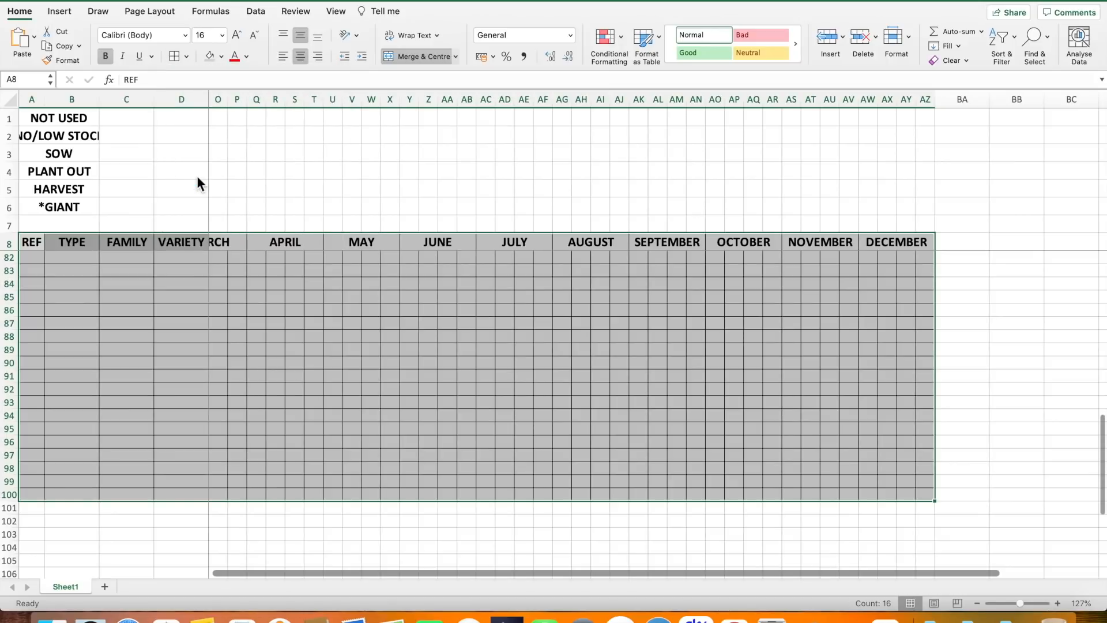
click(894, 193)
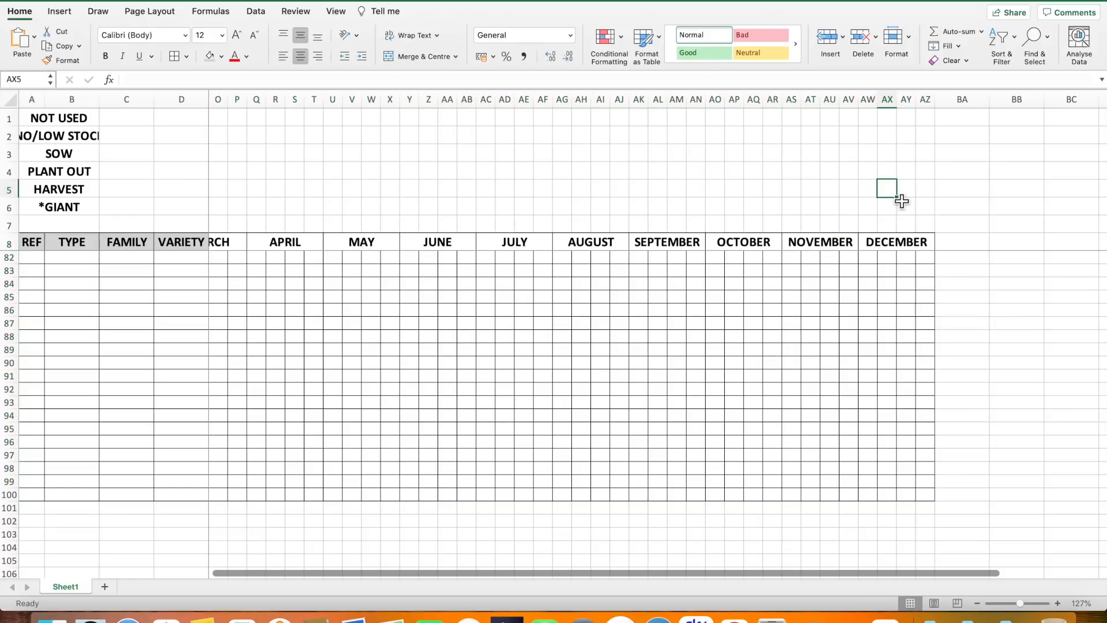
scroll(906, 201, left, 5)
scroll(537, 389, up, 20)
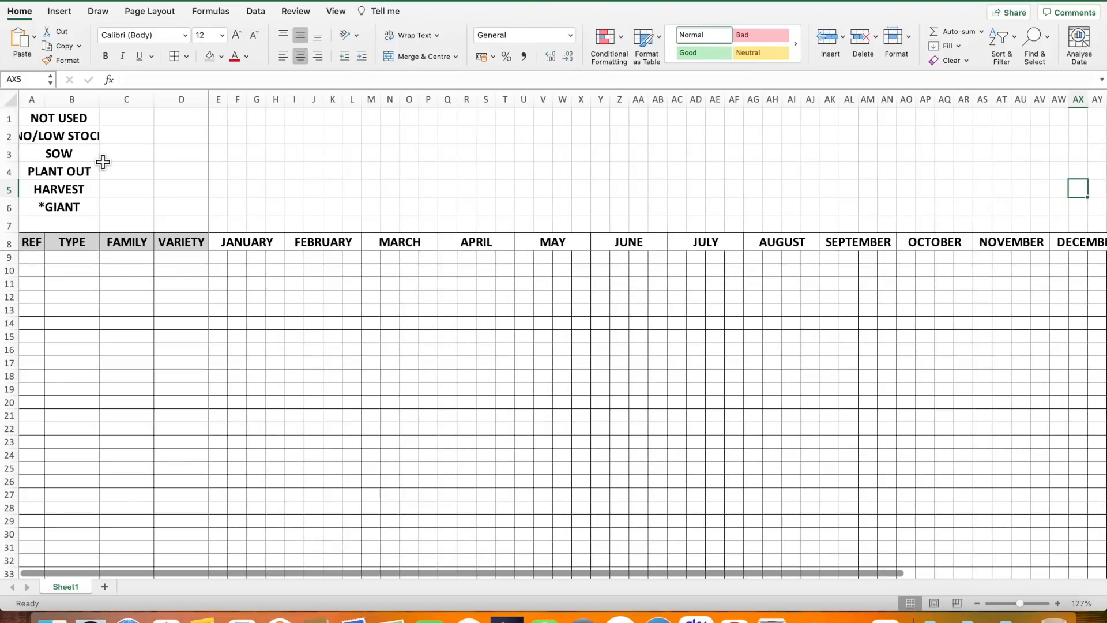
Apply All Borders to the six status key labels in merged cells A1 to A6.
click(59, 123)
drag(59, 124, 58, 207)
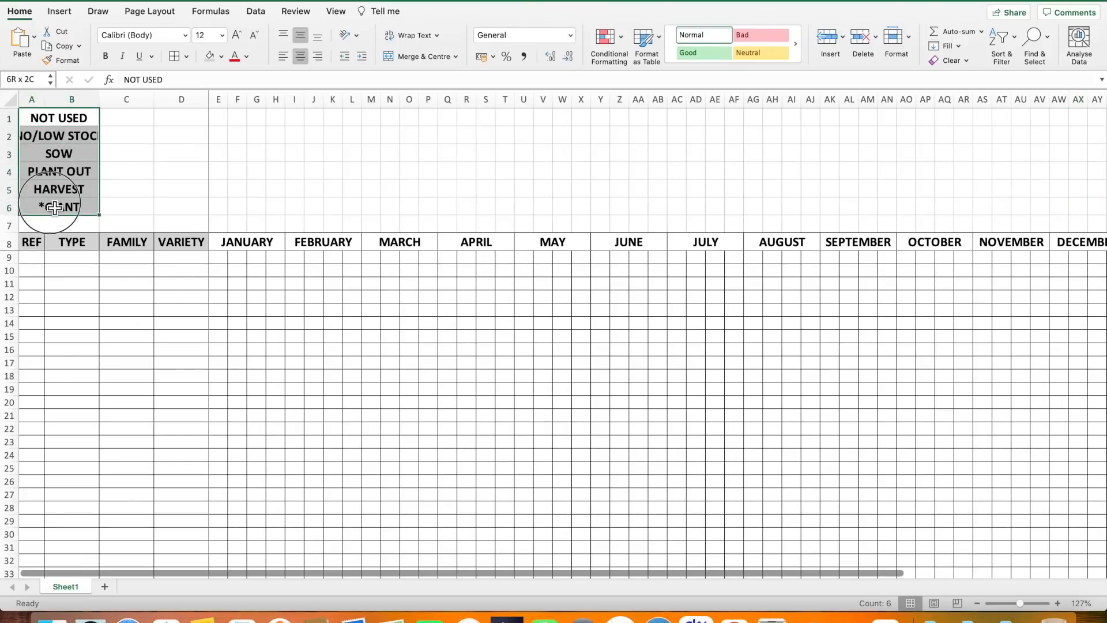
click(187, 56)
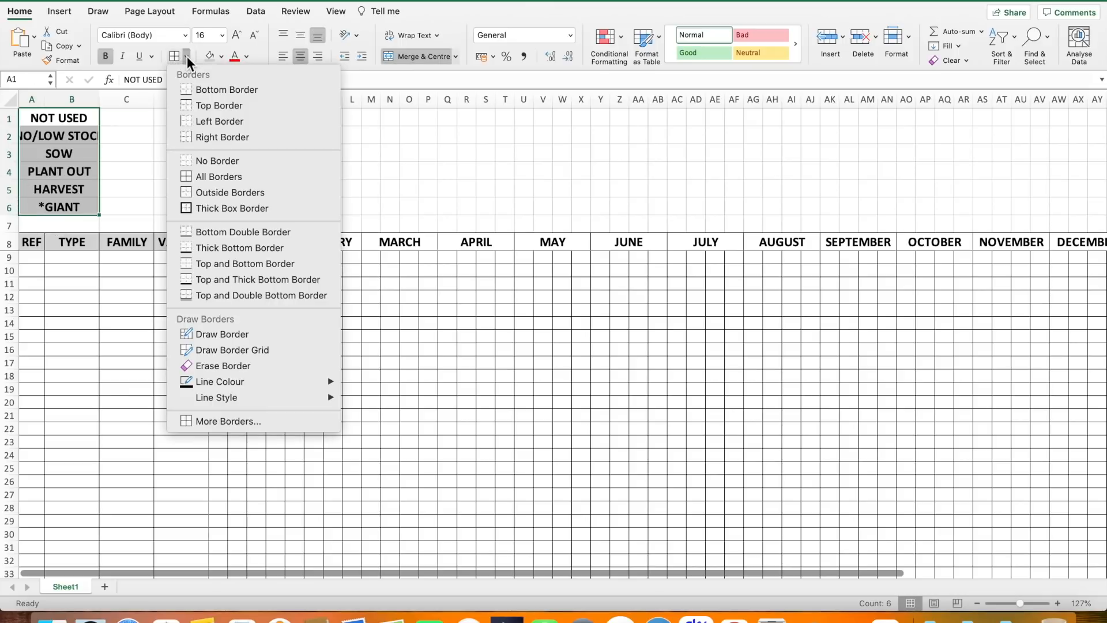
click(209, 176)
click(146, 189)
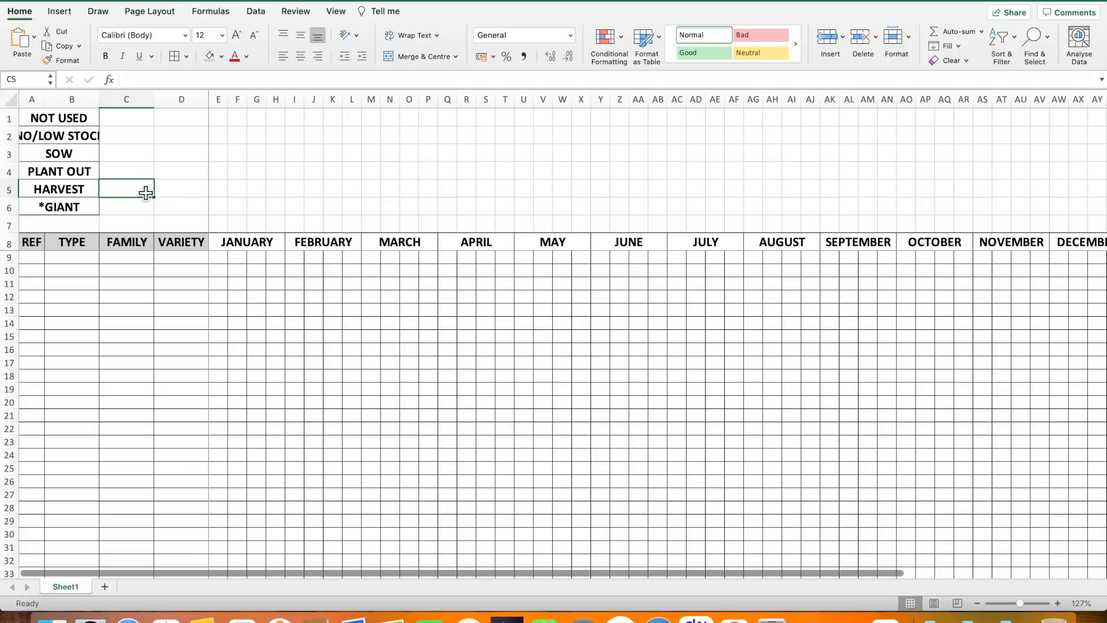
click(314, 150)
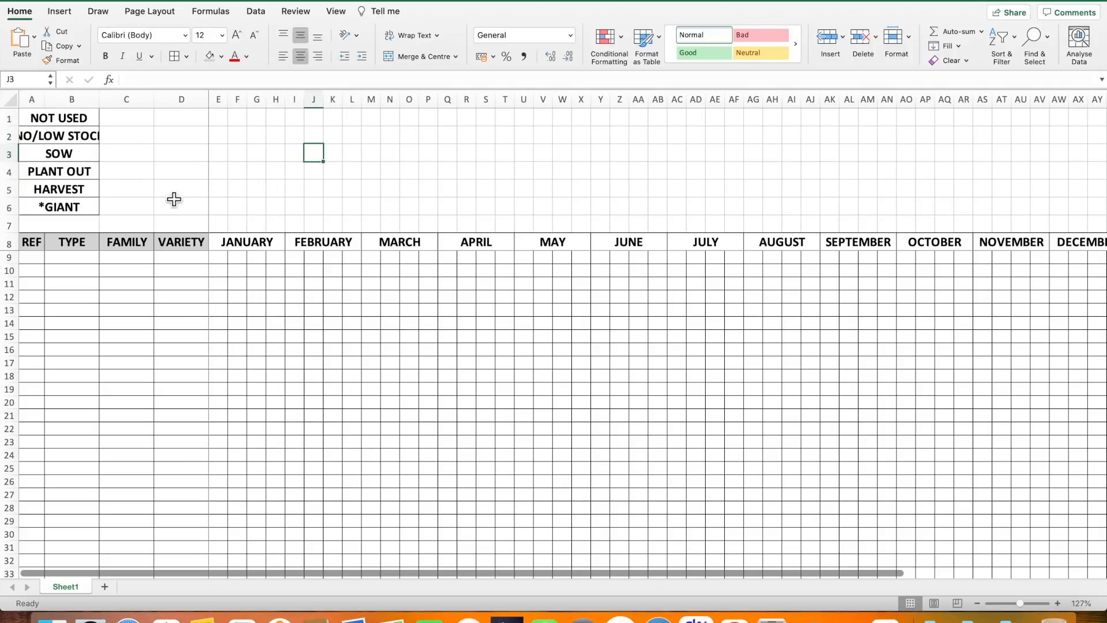
Fill the NOT USED label in merged cell A1 with a medium grey theme colour.
click(55, 124)
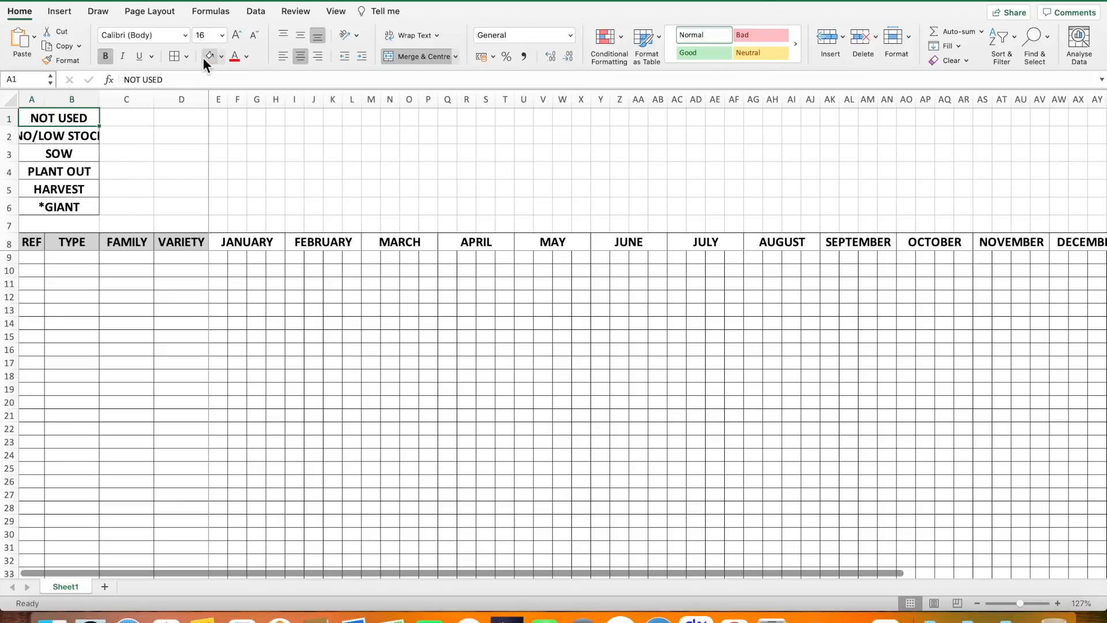
click(222, 57)
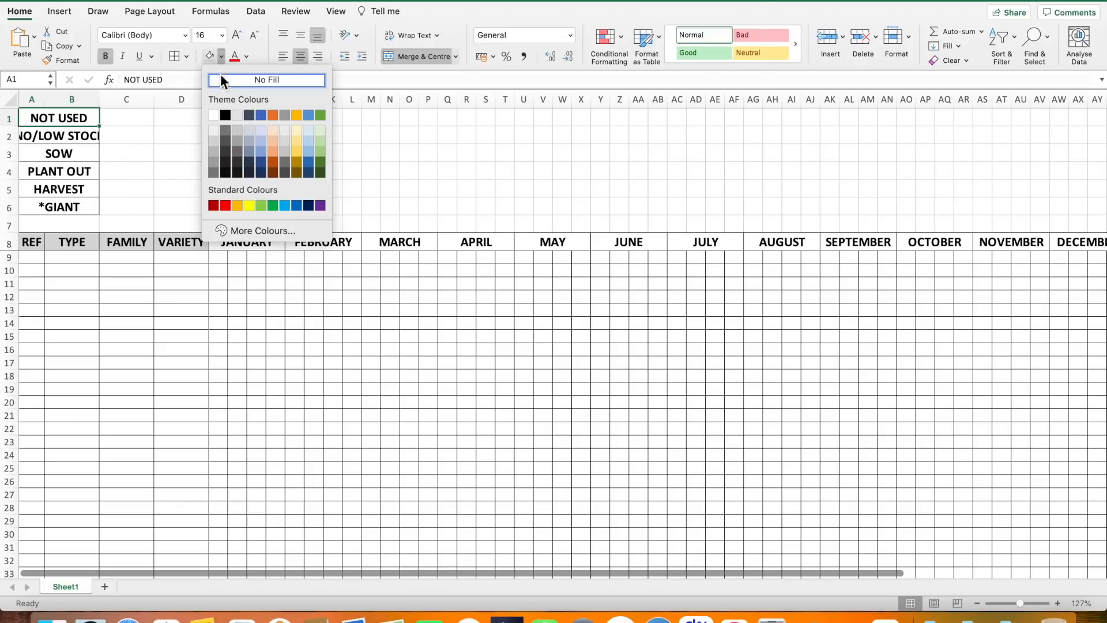
click(214, 150)
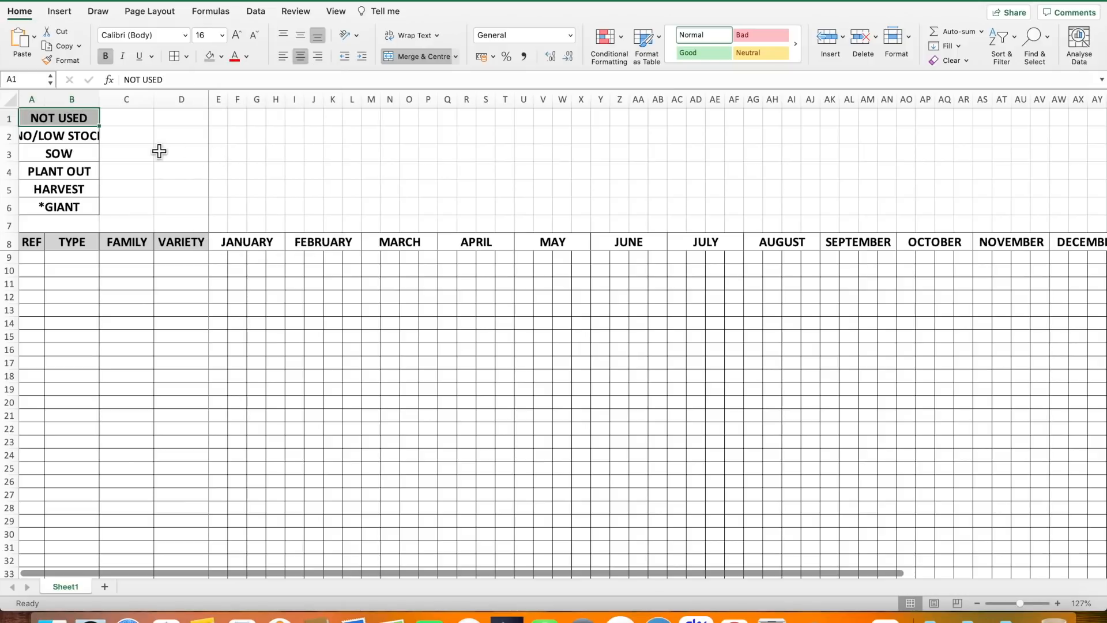
Fill the NO/LOW STOCK label in A2 with standard red and the SOW label in A3 with standard yellow.
click(87, 143)
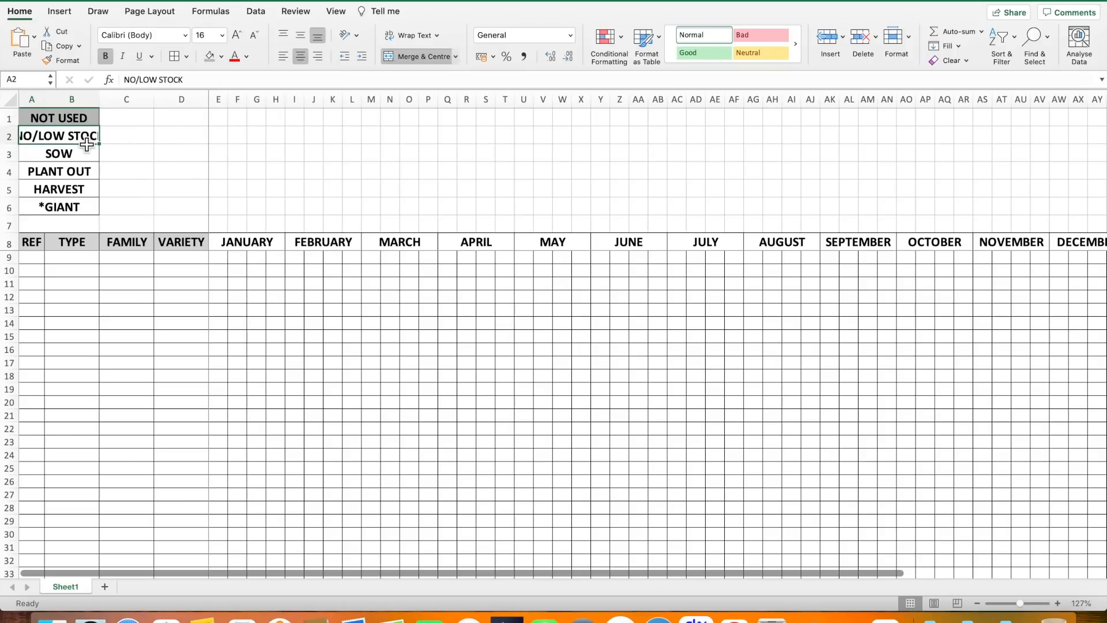
click(220, 57)
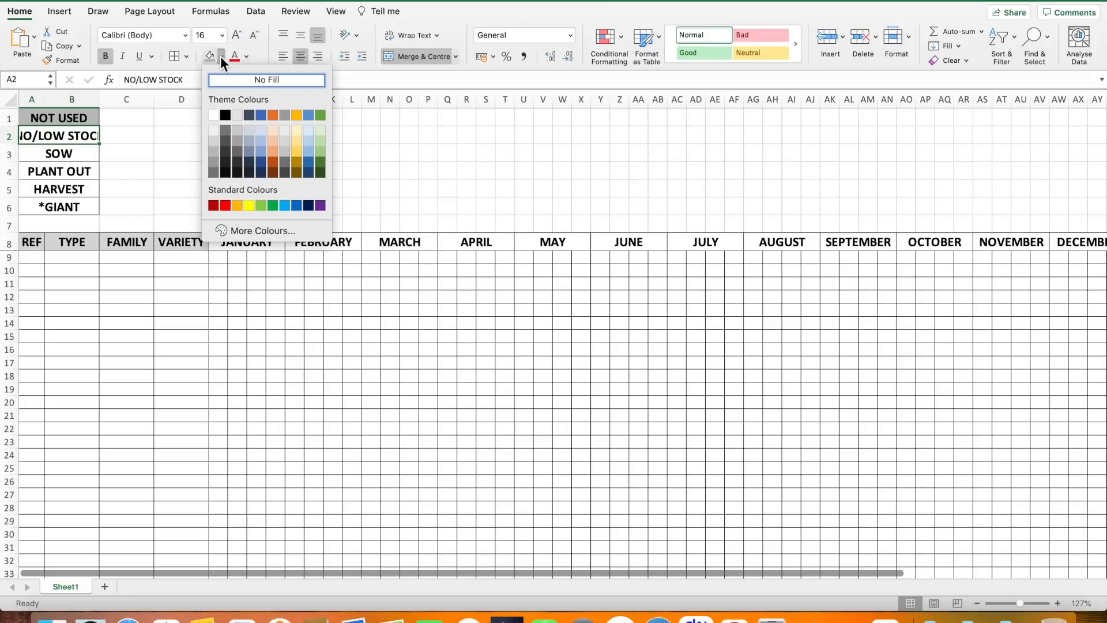
click(227, 205)
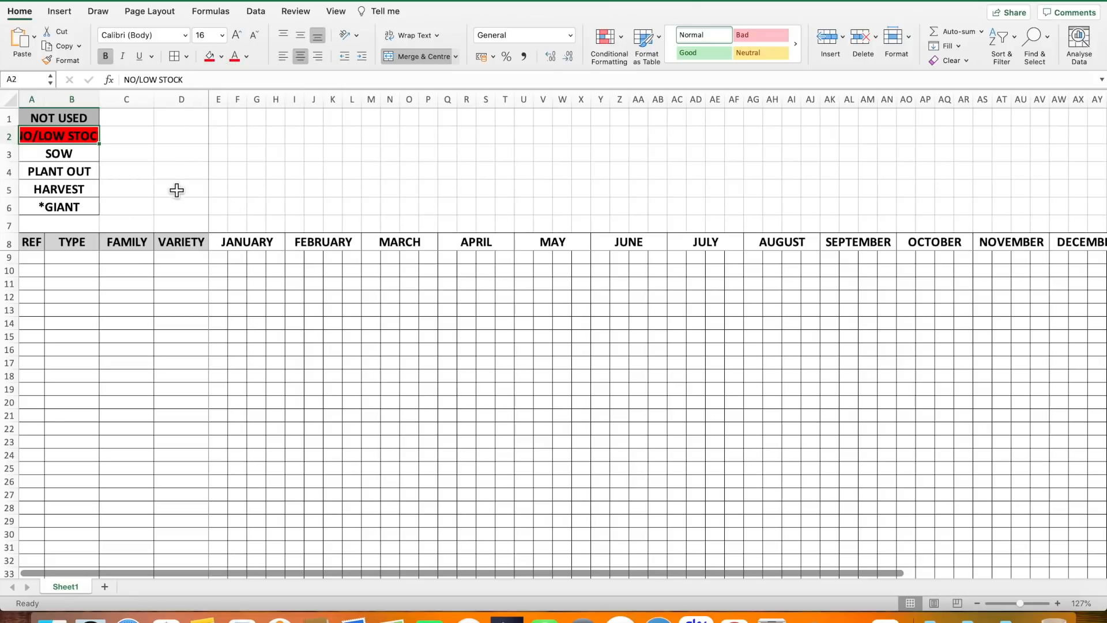
click(94, 153)
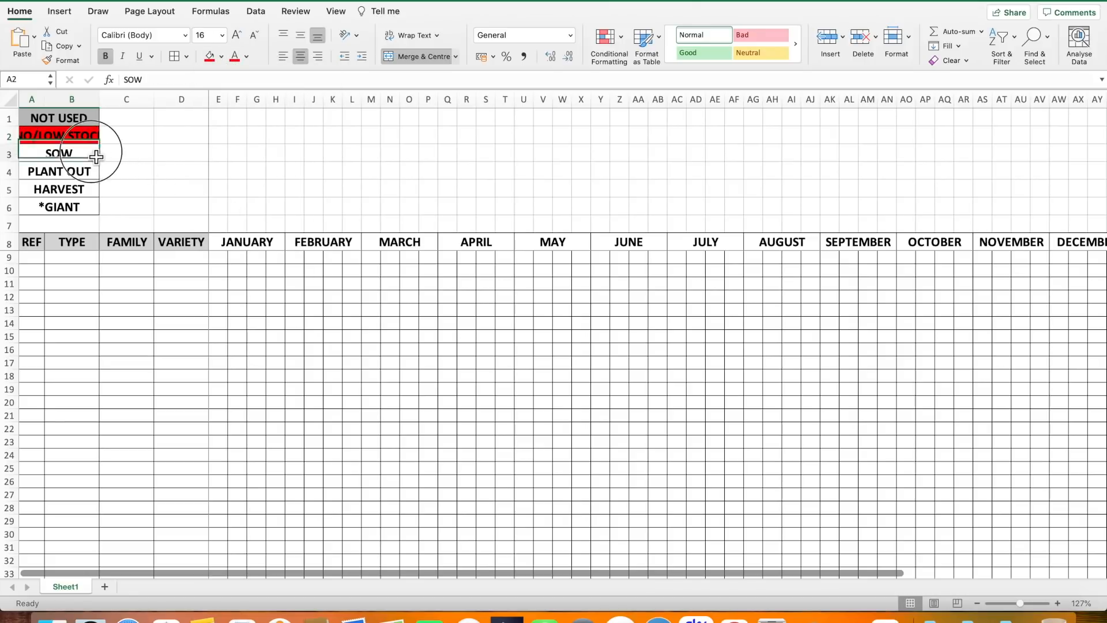
click(222, 56)
click(249, 205)
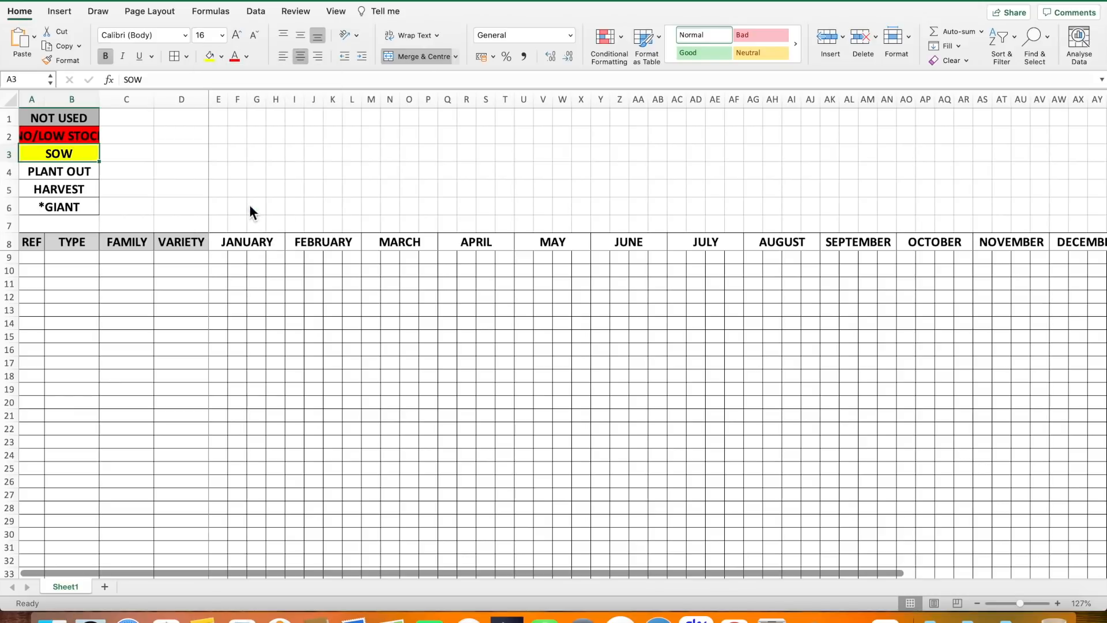
Fill the PLANT OUT label in A4 with theme blue and the HARVEST label in A5 with theme green.
click(95, 179)
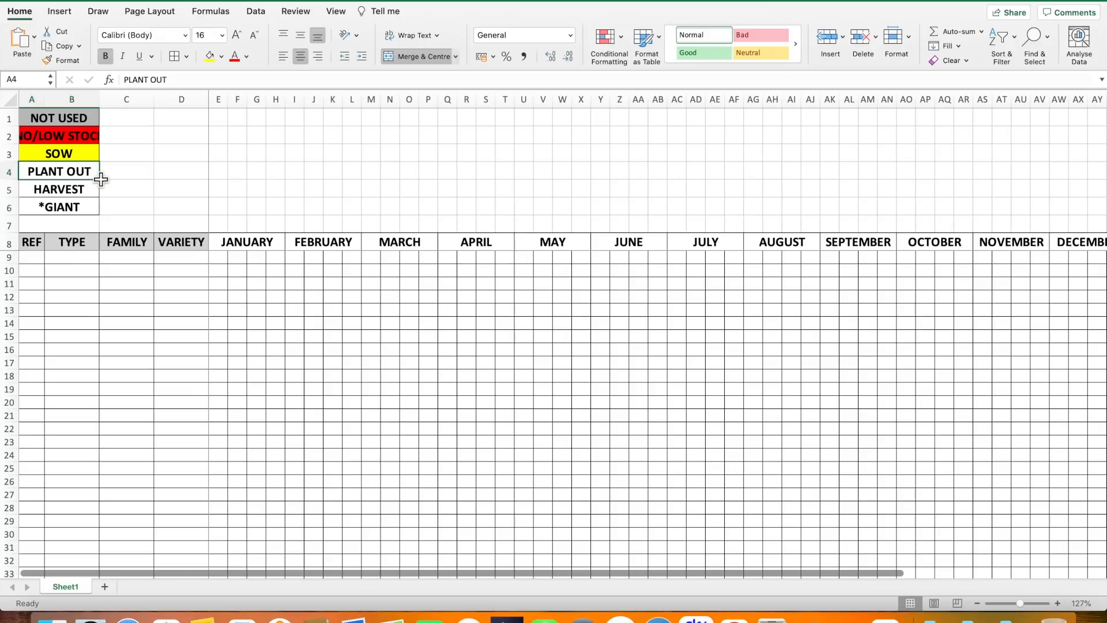
click(221, 56)
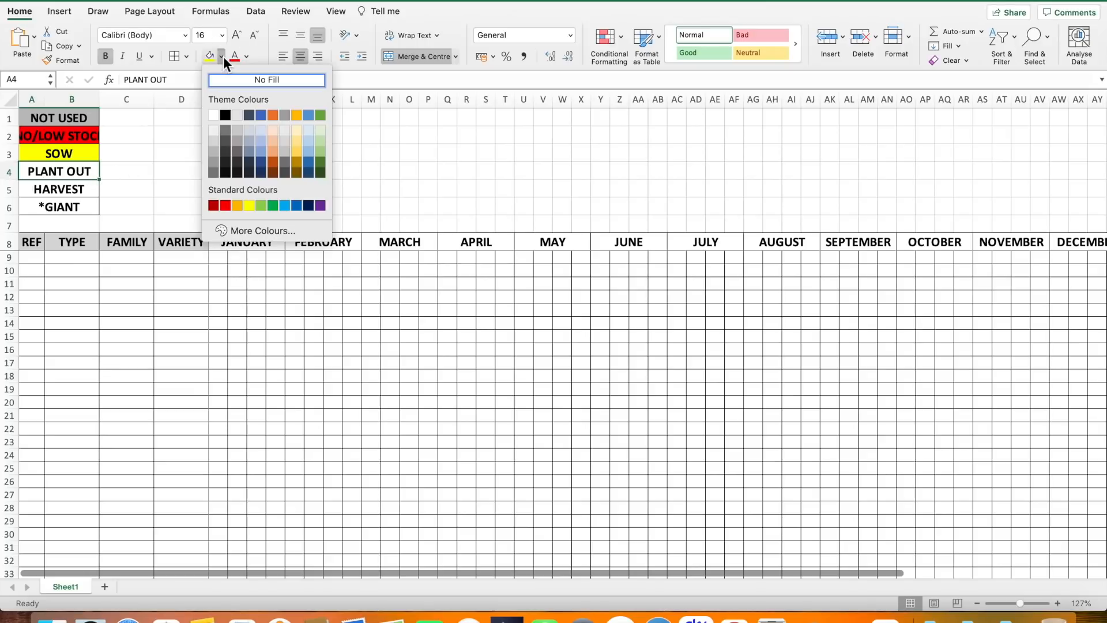
click(261, 115)
click(292, 154)
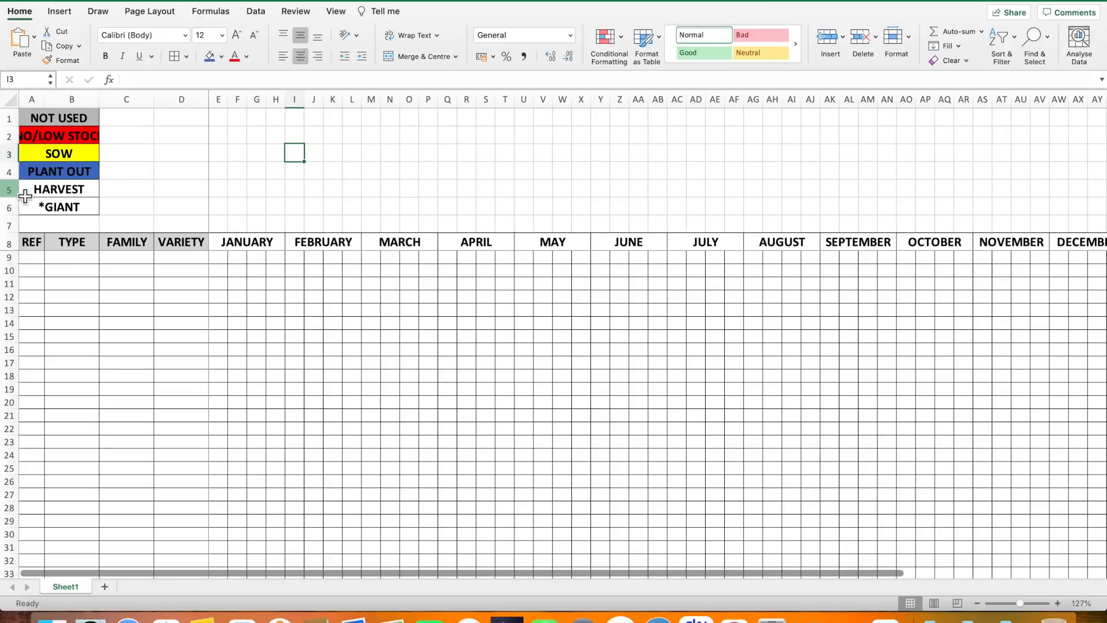
click(55, 195)
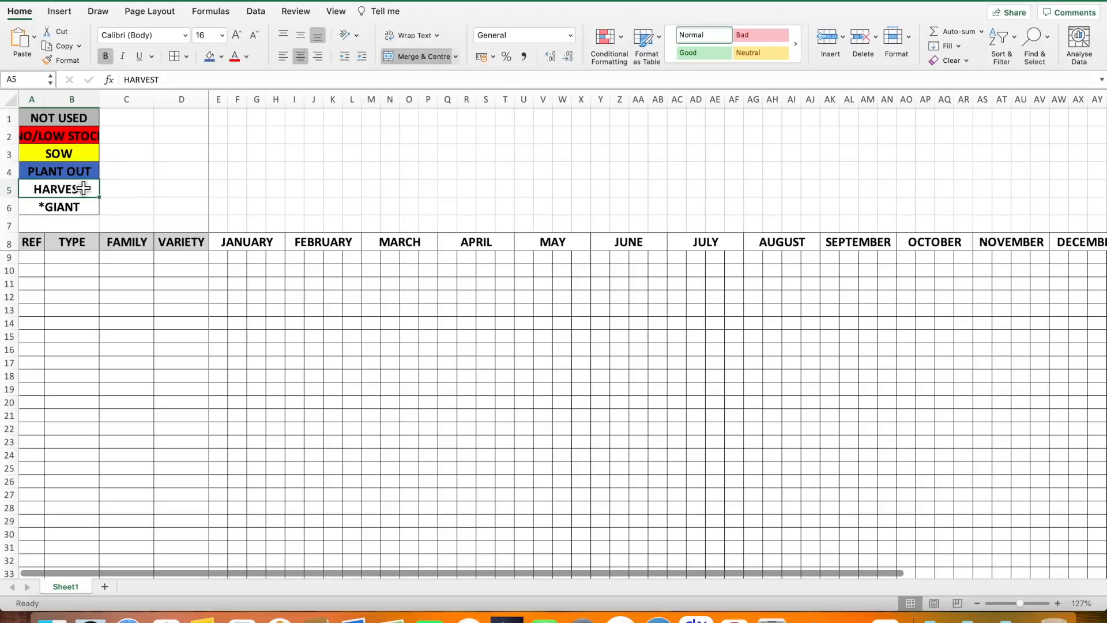
click(221, 56)
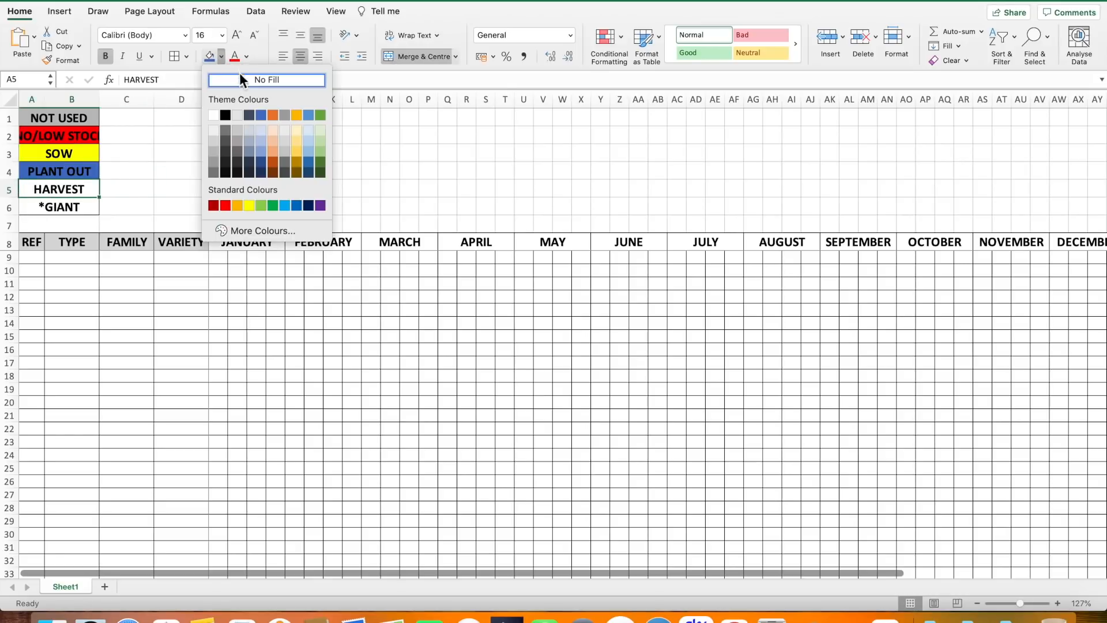
click(320, 115)
click(258, 169)
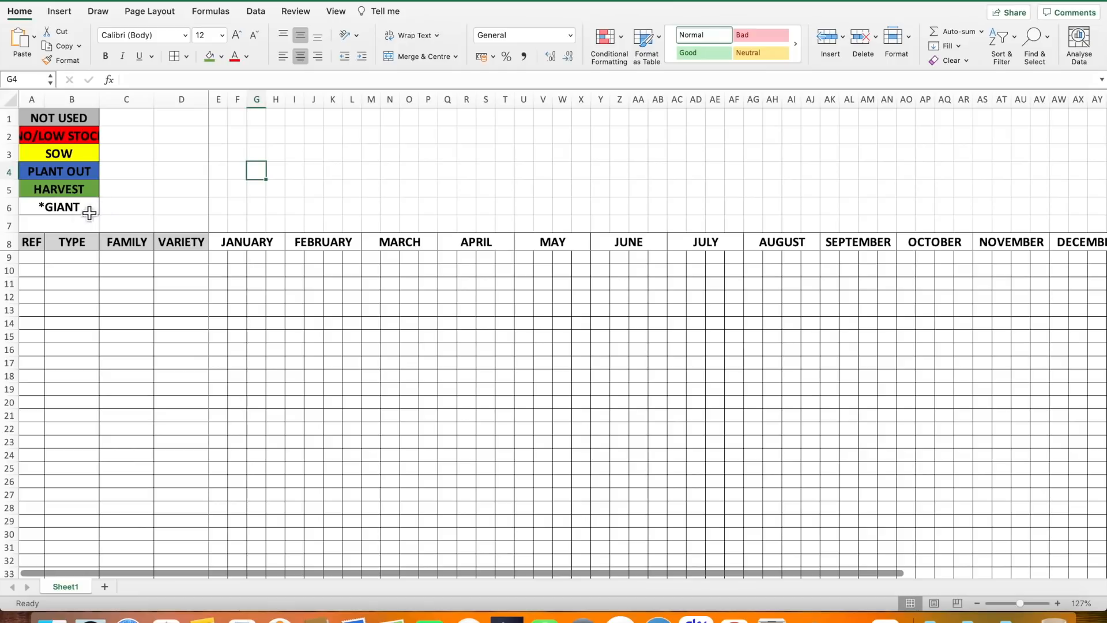
click(164, 224)
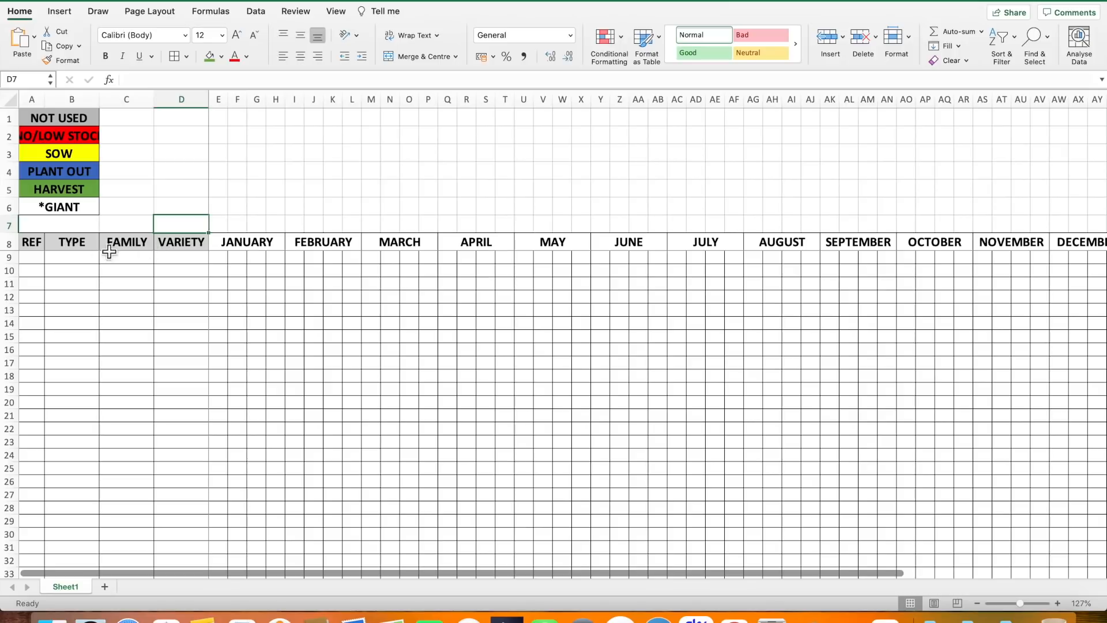
Apply a Thick Box Border around the JANUARY block from its heading in E8 to H100.
drag(224, 247, 261, 553)
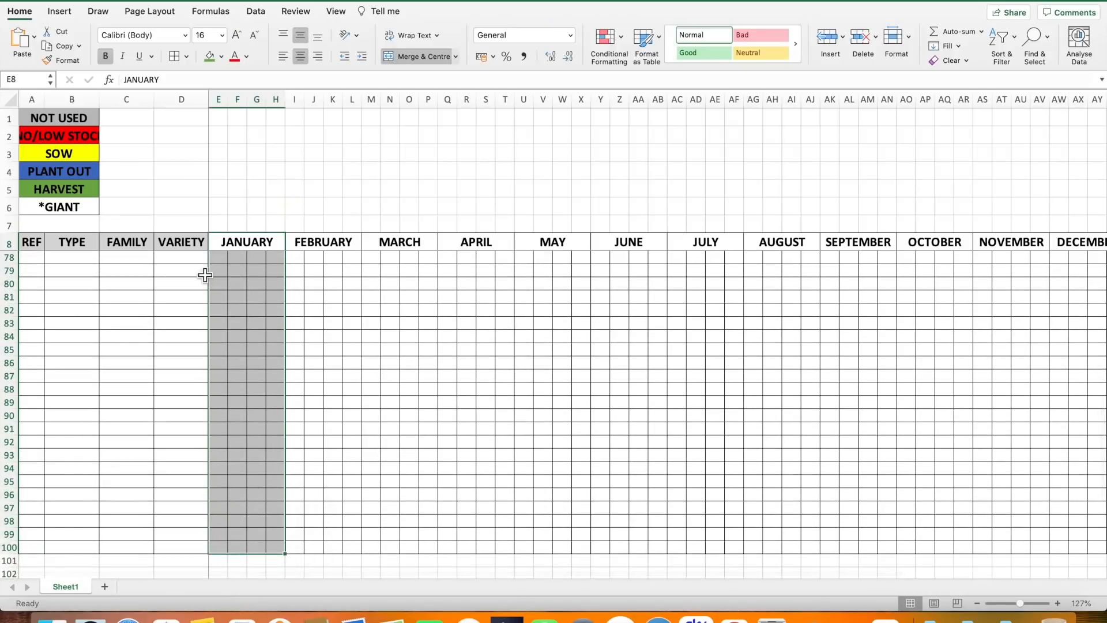
click(187, 57)
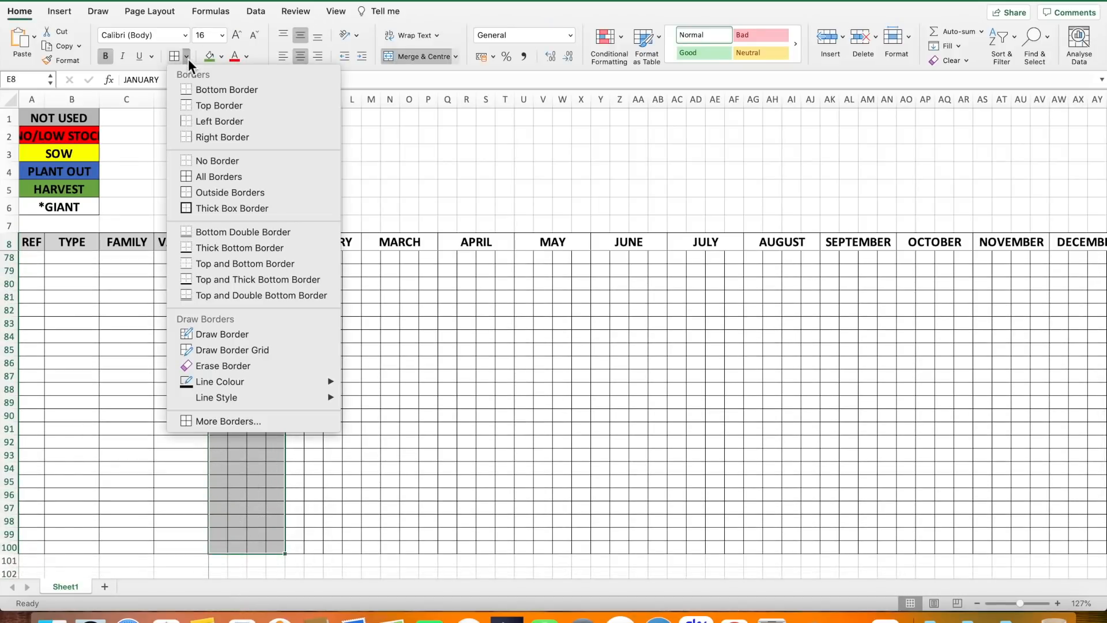
click(220, 206)
drag(333, 195, 338, 188)
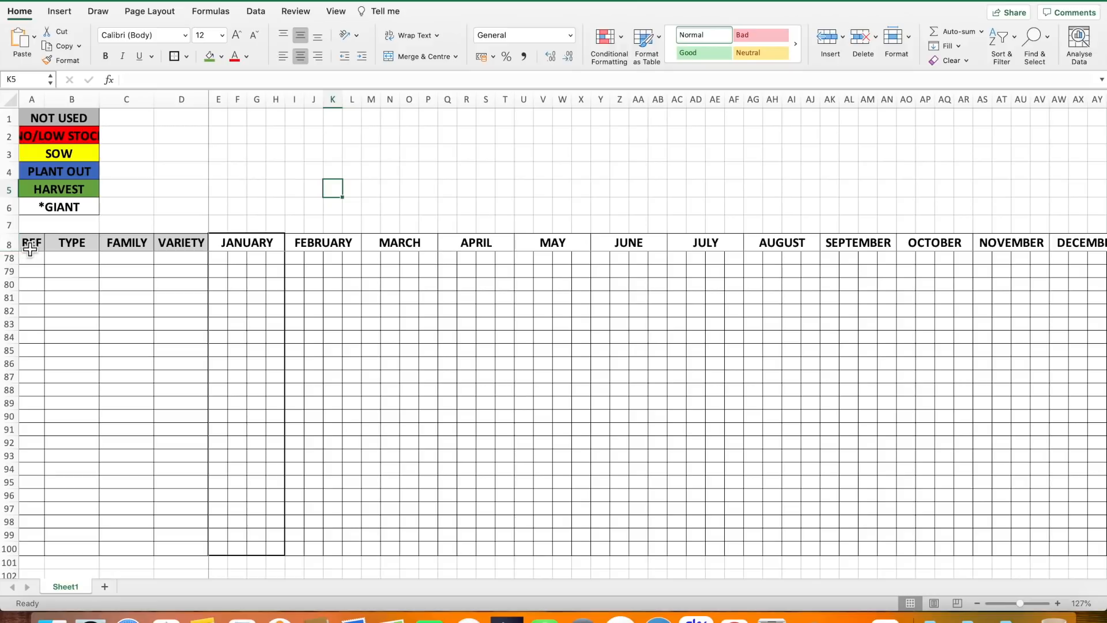
Apply a Thick Box Border around the heading row from A8 to AZ8 and around the DECEMBER block.
drag(26, 249, 752, 252)
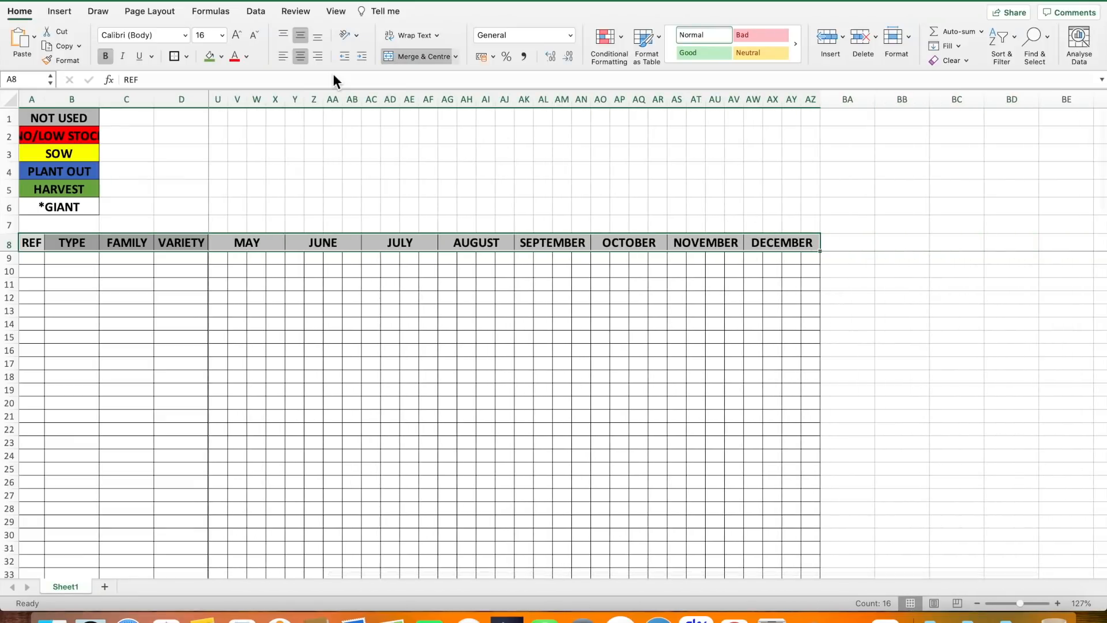
click(176, 56)
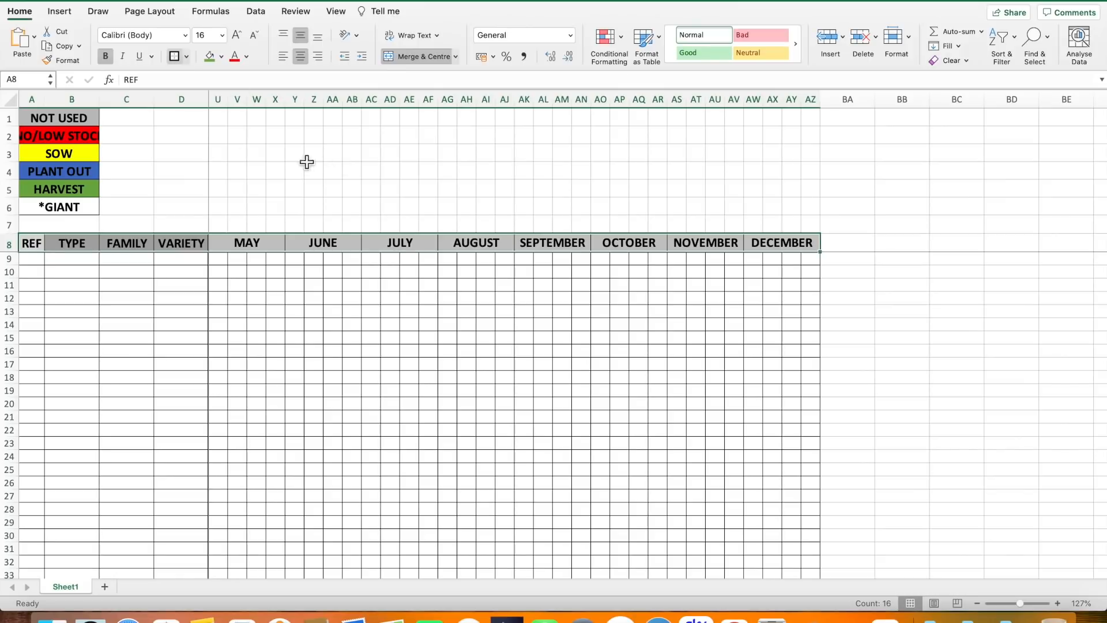
click(188, 140)
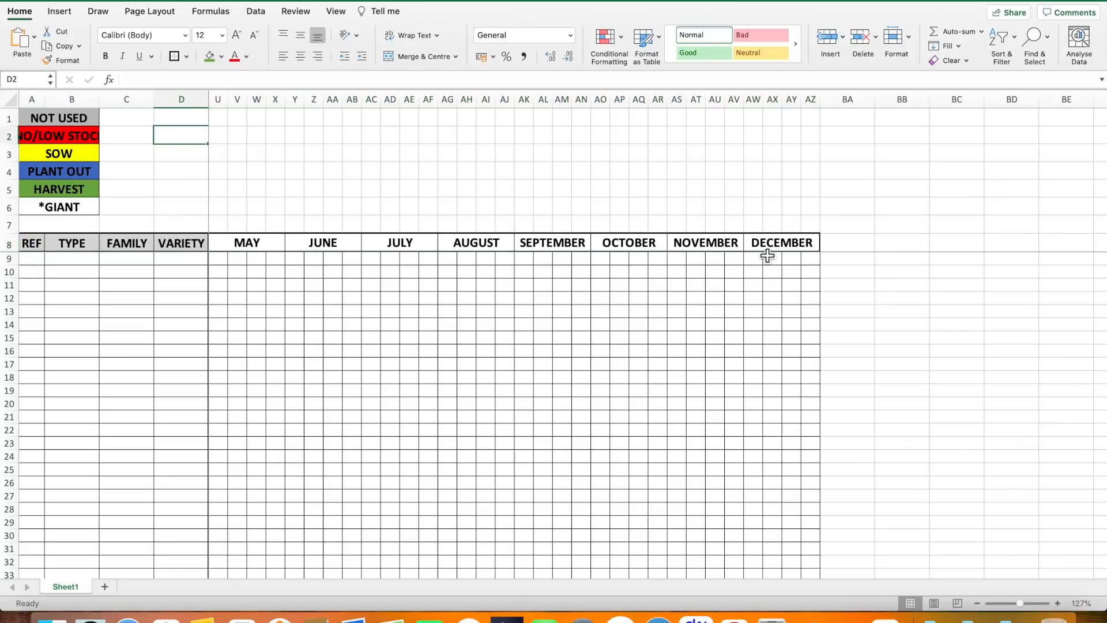
drag(771, 245, 782, 493)
click(174, 55)
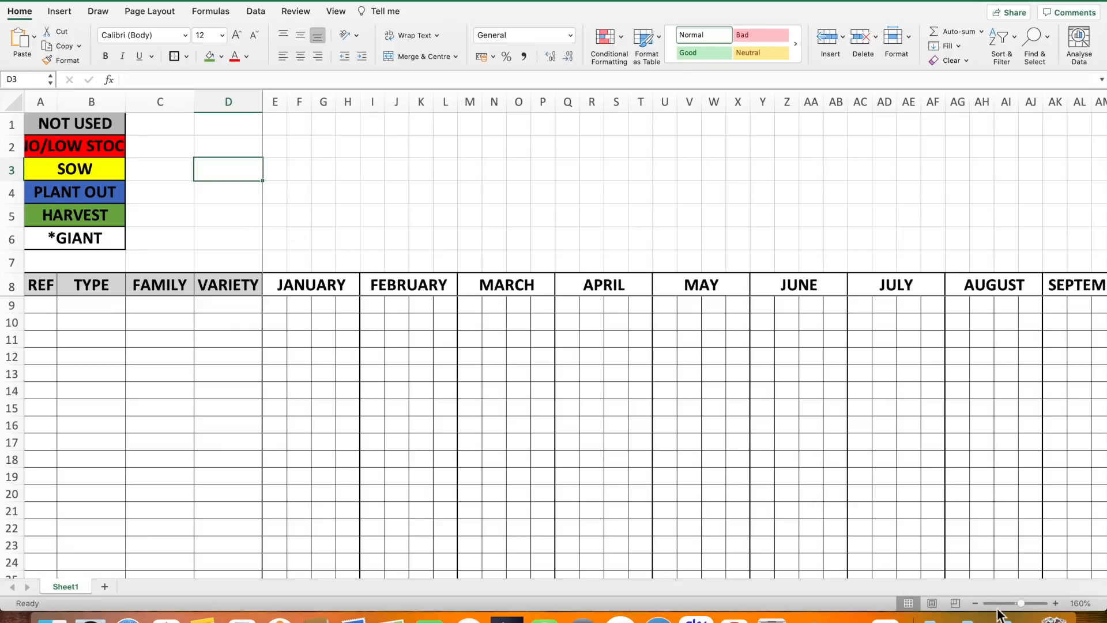
Turn on Auto-filter for the table headings in row 8, from REF to DECEMBER.
drag(1023, 603, 1015, 603)
scroll(740, 408, down, 3)
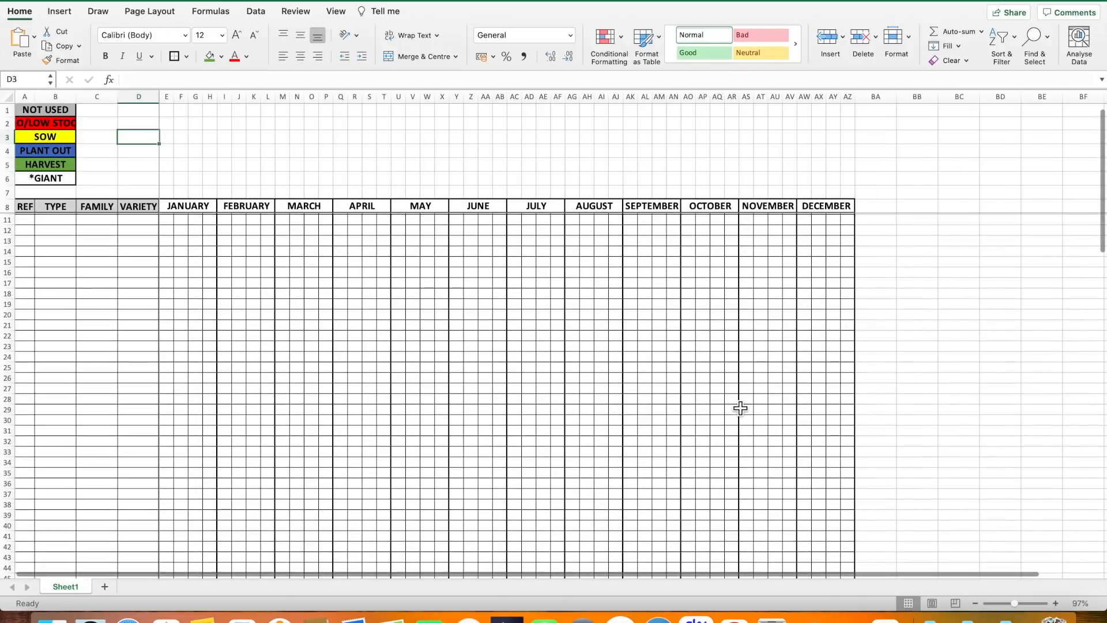
scroll(740, 408, up, 3)
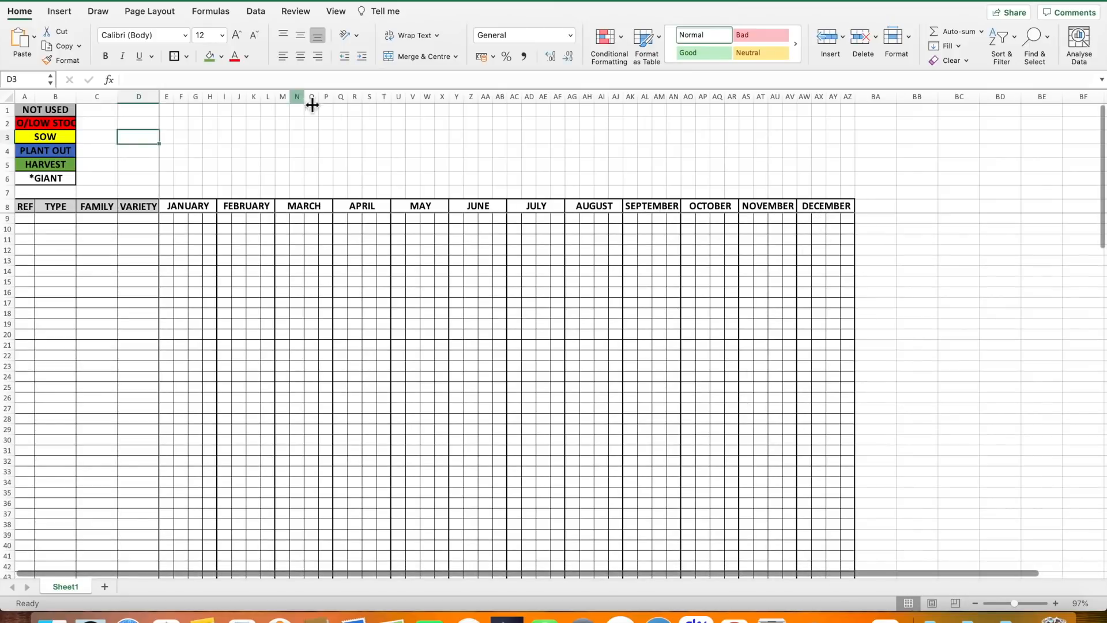
scroll(448, 279, right, 1)
scroll(449, 278, right, 2)
scroll(449, 279, left, 3)
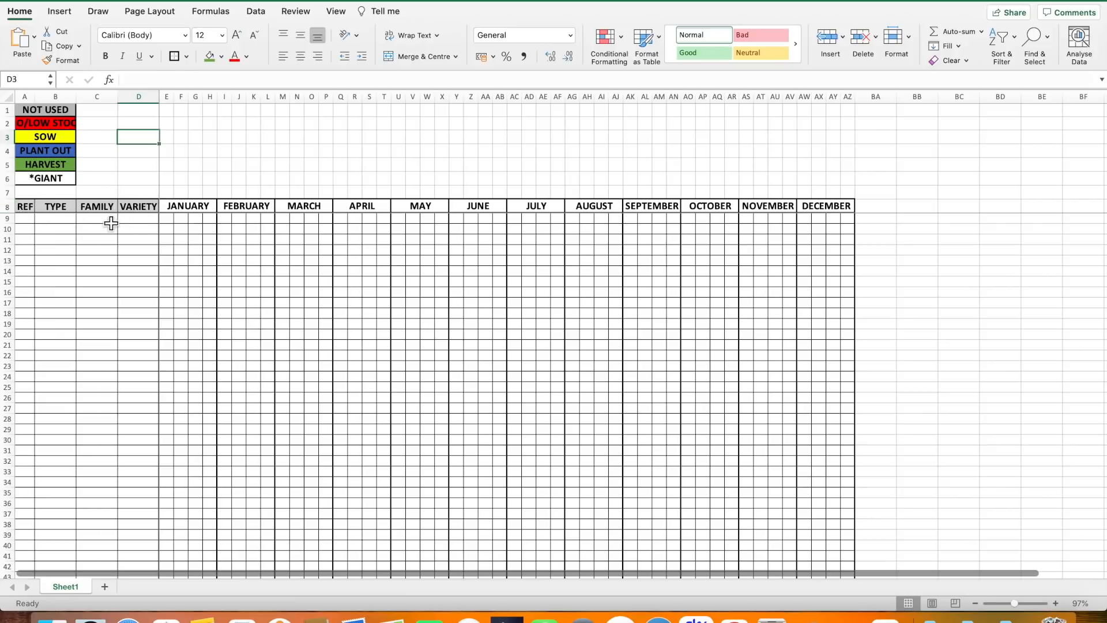
click(7, 212)
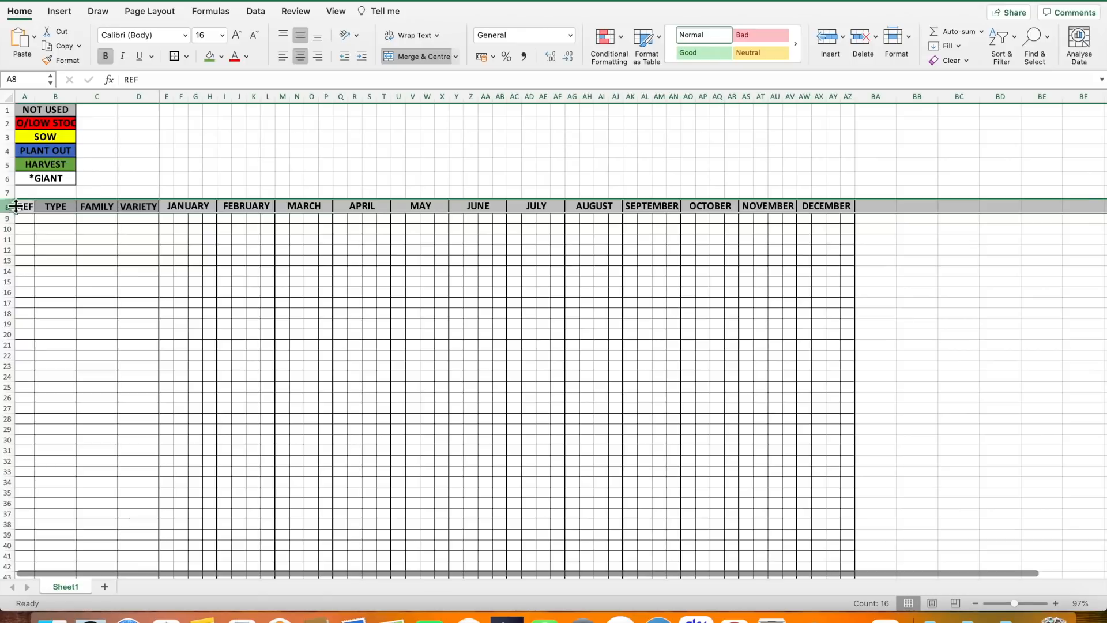
click(280, 0)
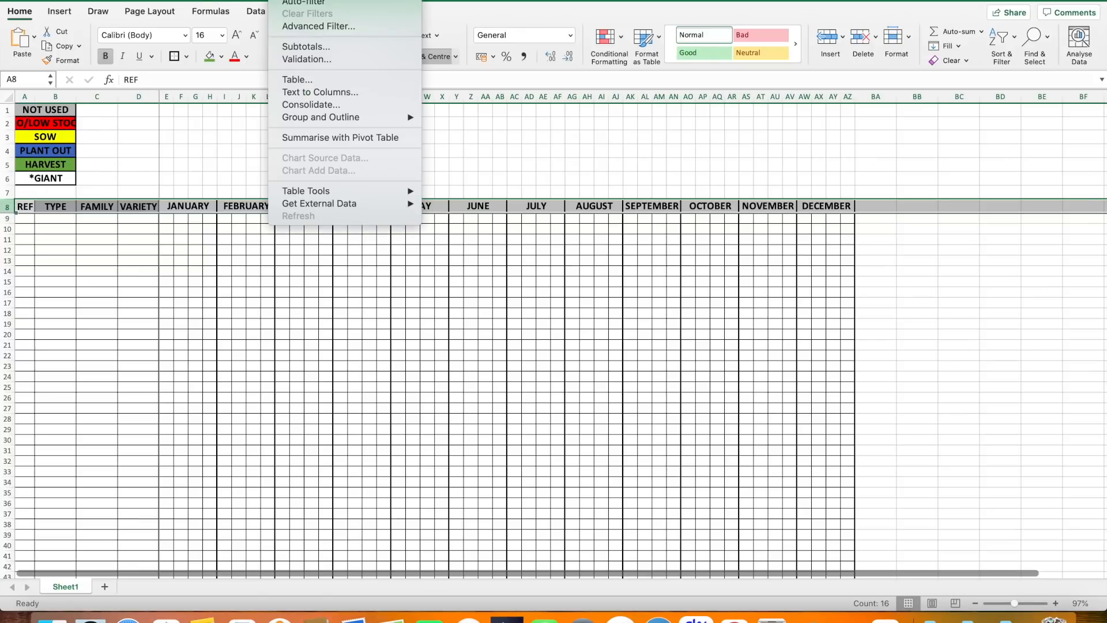
click(287, 4)
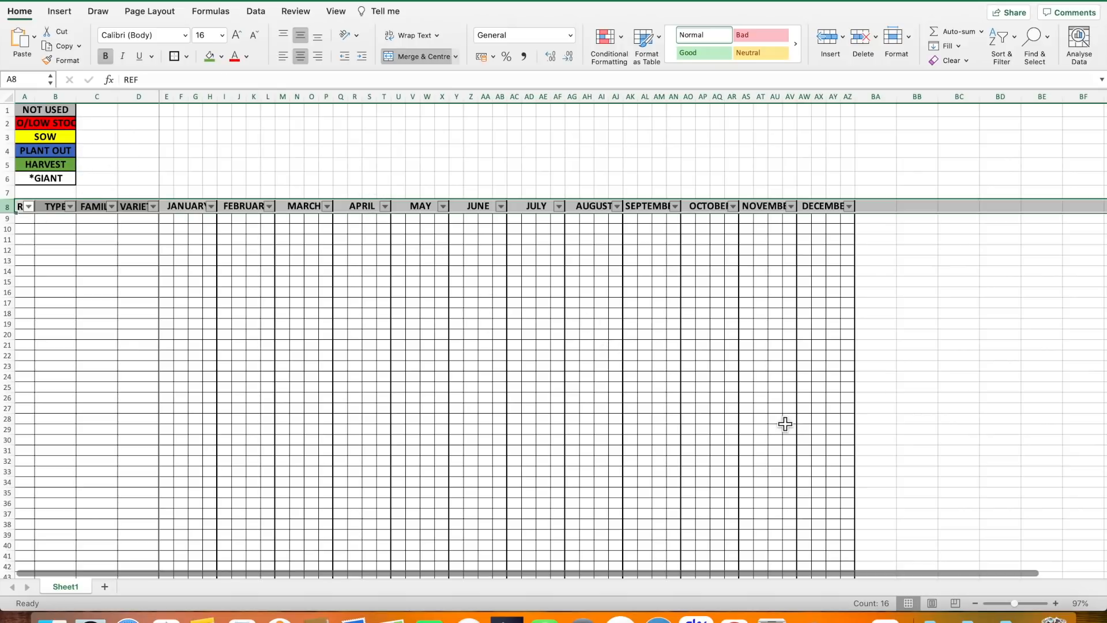
Save the workbook to the Desktop as an Excel Template (.xltx) named ALLOTMENT BLANK.
scroll(785, 424, down, 20)
scroll(785, 423, up, 20)
click(77, 0)
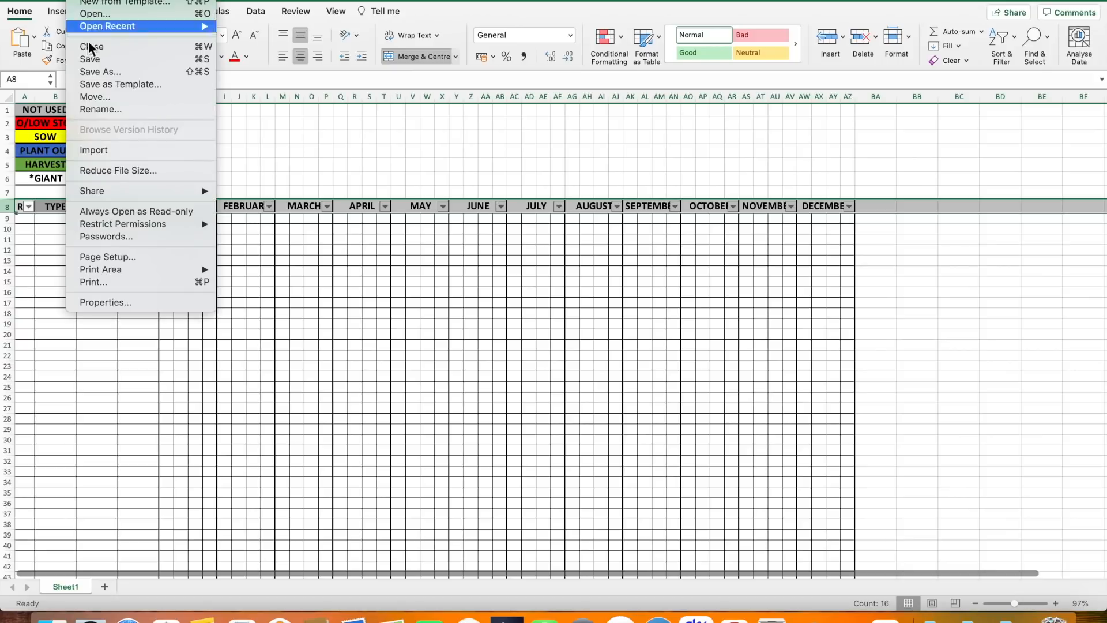
click(103, 84)
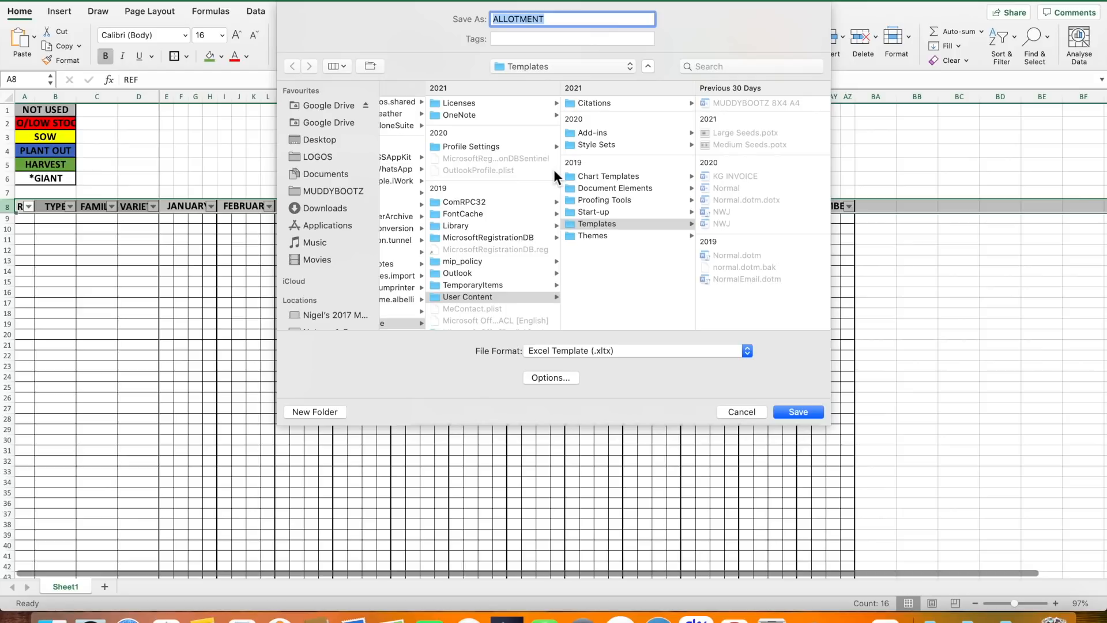
click(557, 21)
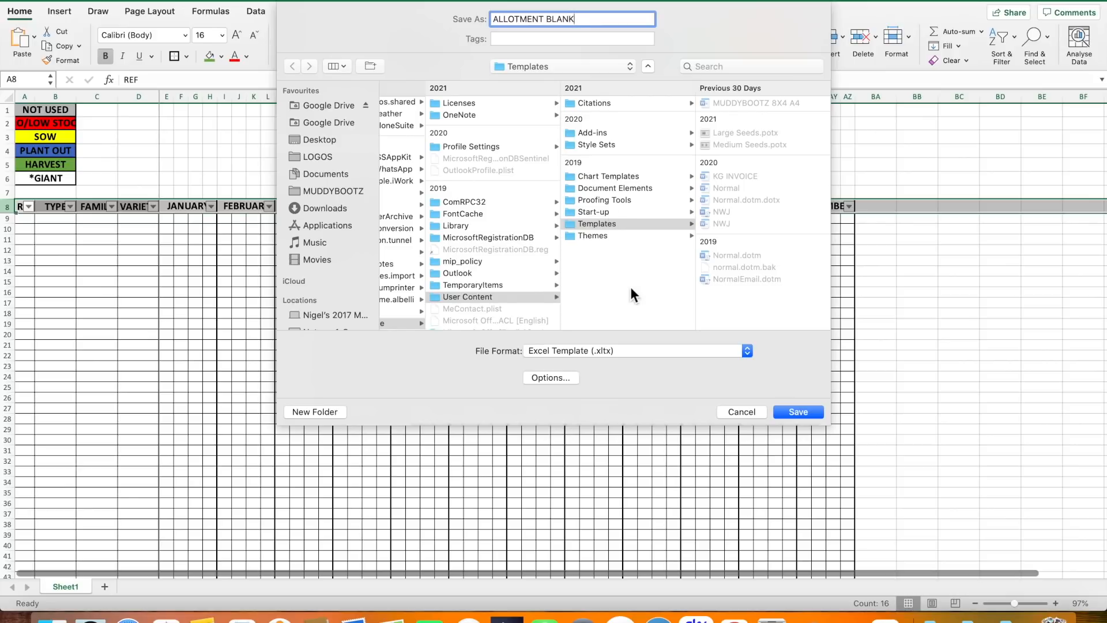
click(327, 143)
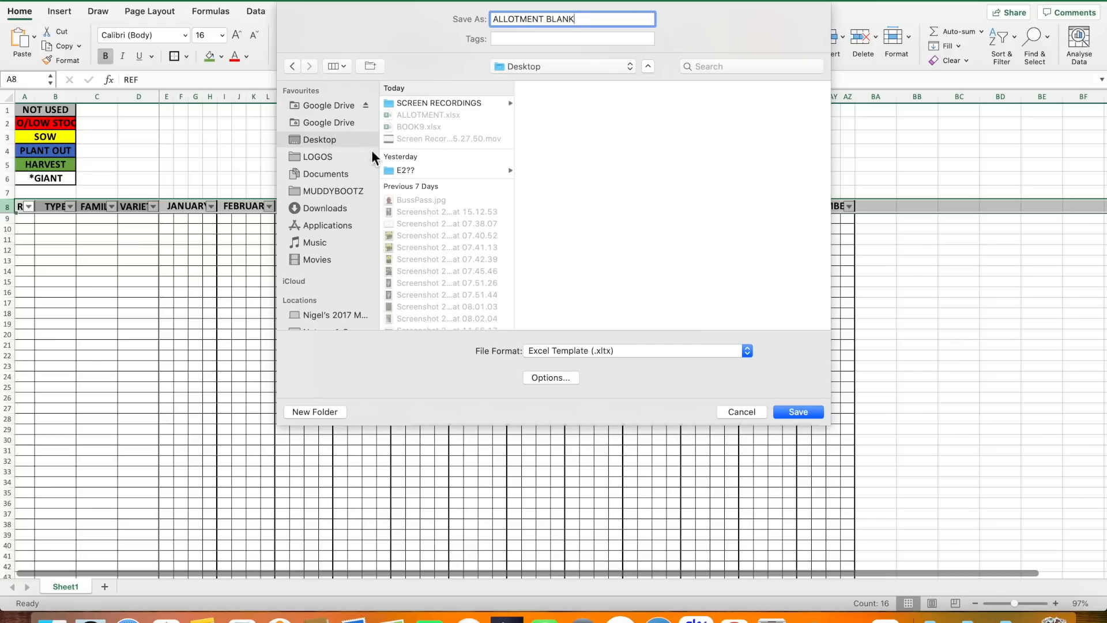
click(798, 410)
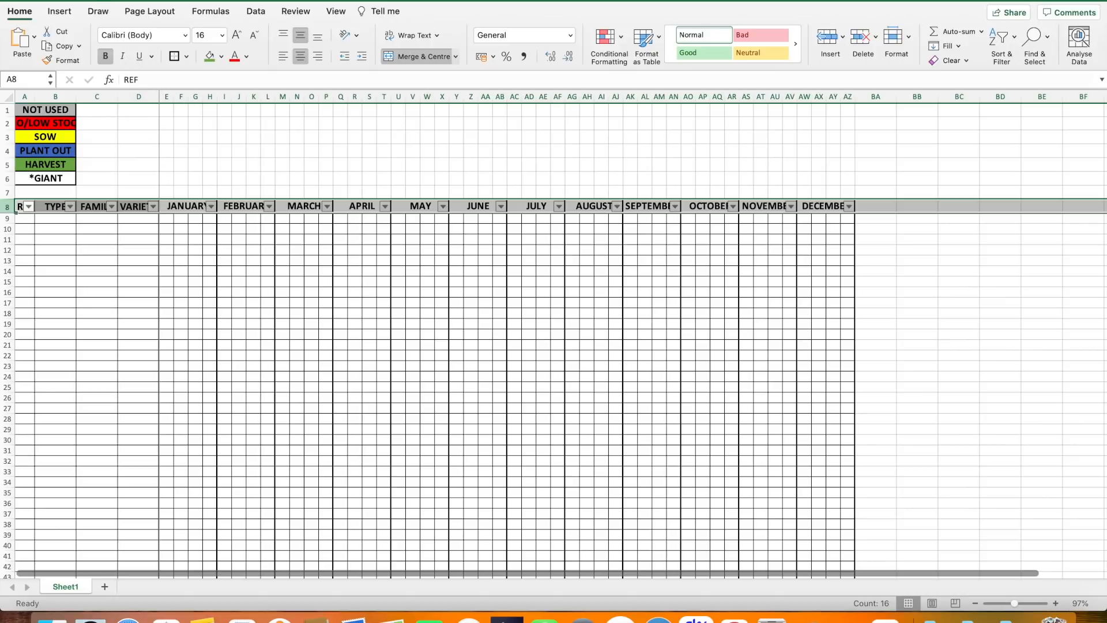
click(80, 0)
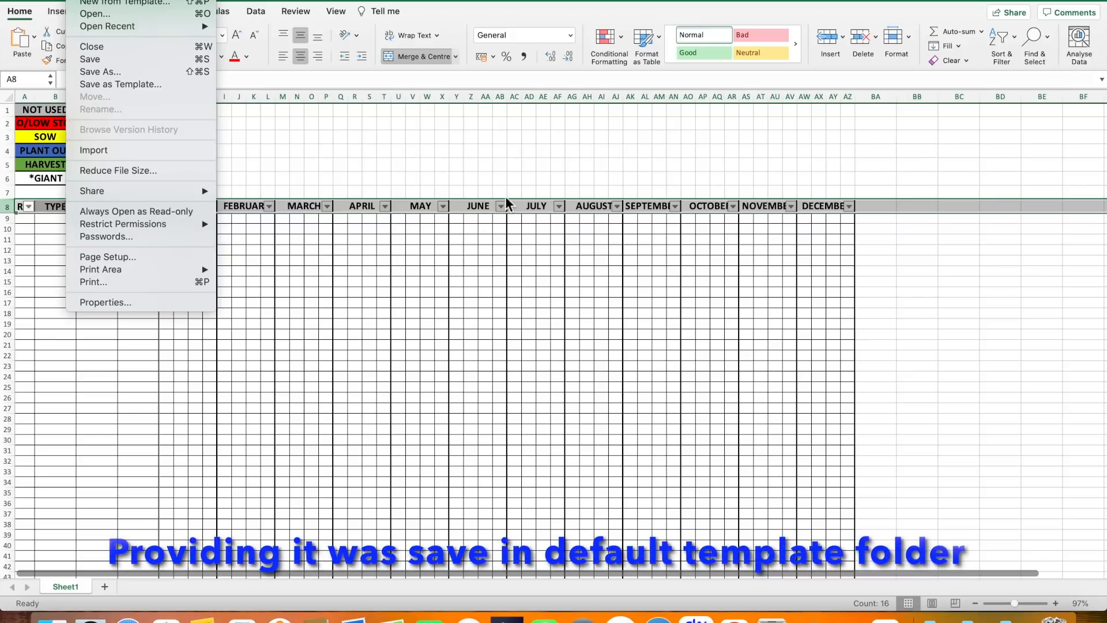
click(519, 167)
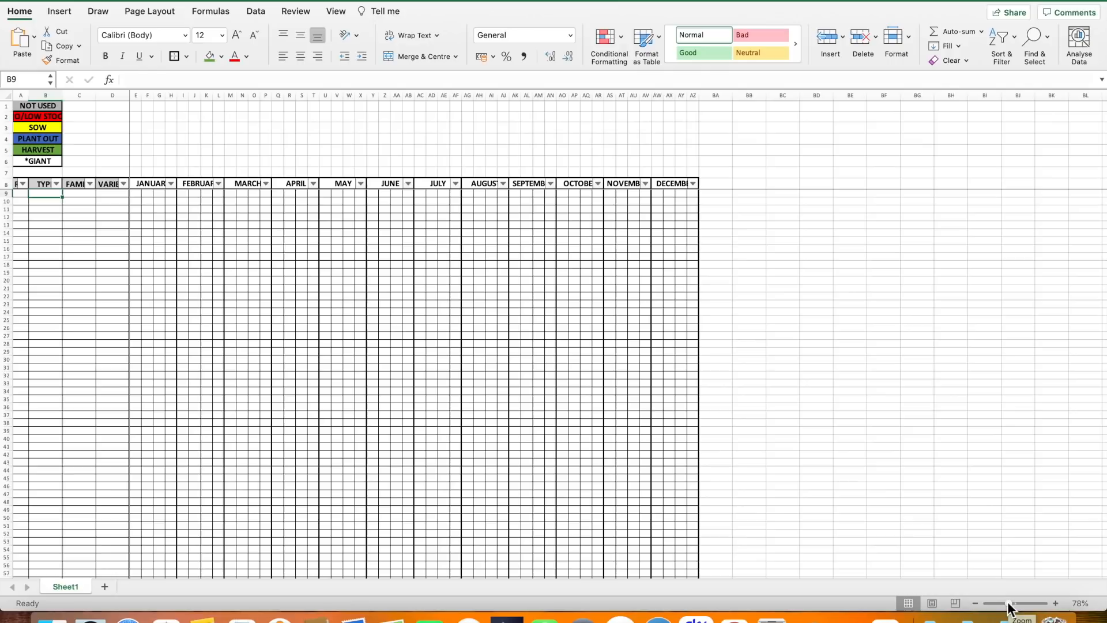
Set the zoom level of the planning sheet to 130%.
click(1056, 604)
click(1057, 603)
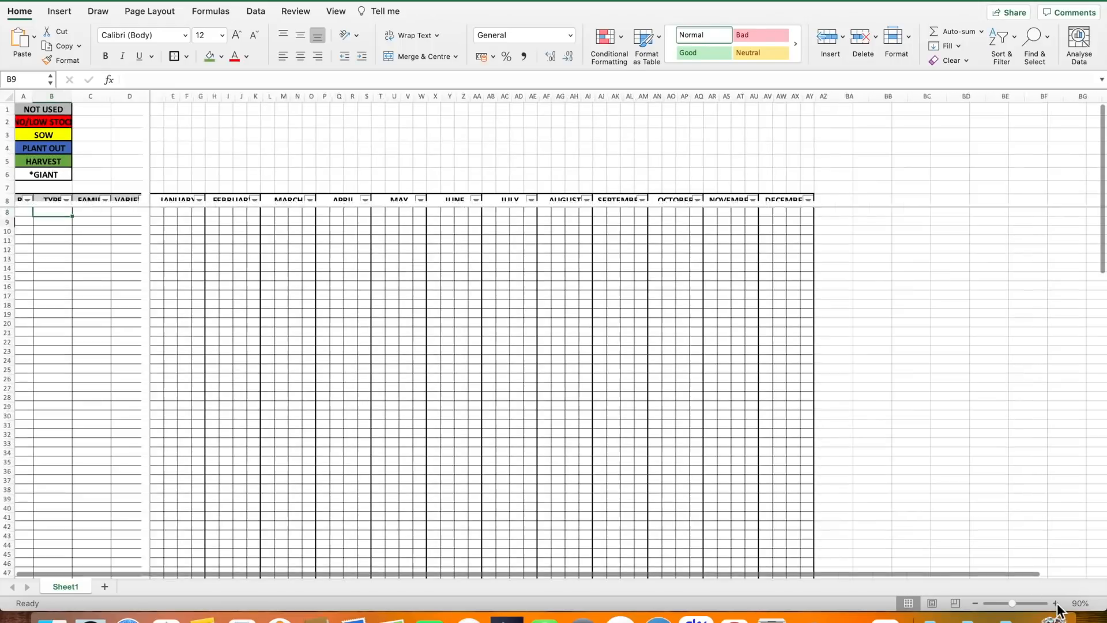
click(1056, 604)
click(1056, 603)
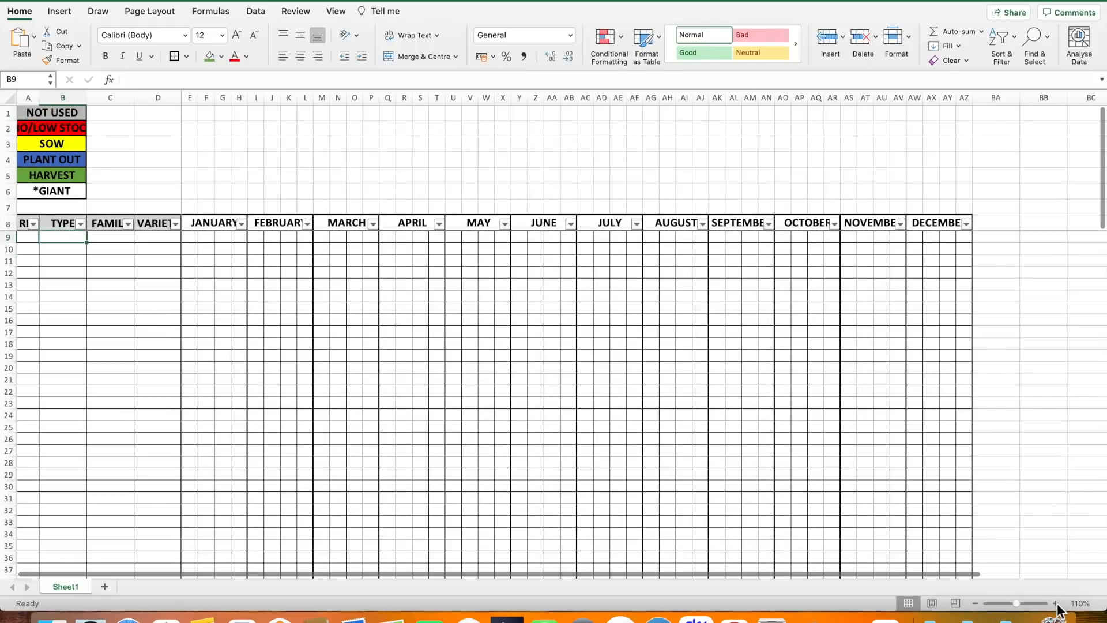
click(1056, 603)
click(1057, 604)
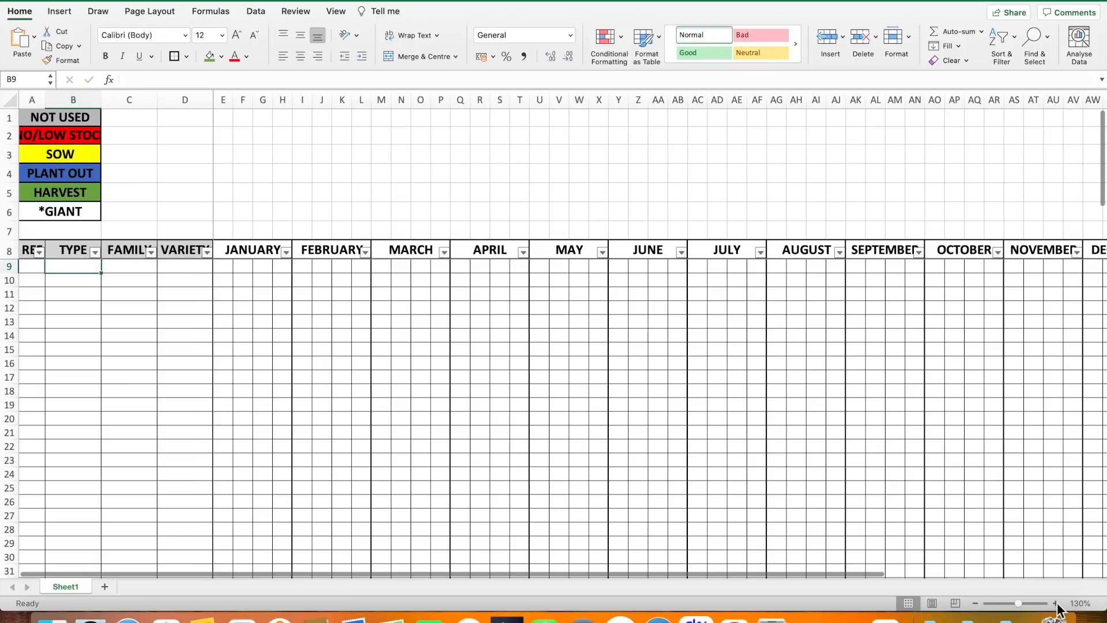
Enter Vegetable, Beetroot and Boltardy as the type, family and variety in row 9.
click(1056, 603)
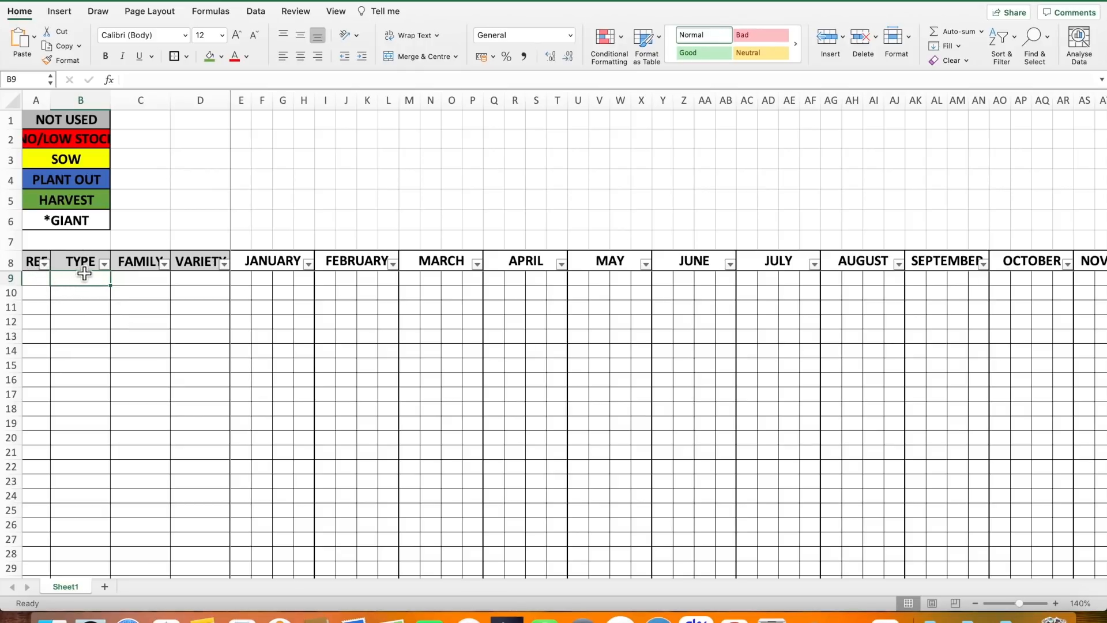
text(Vegetable)
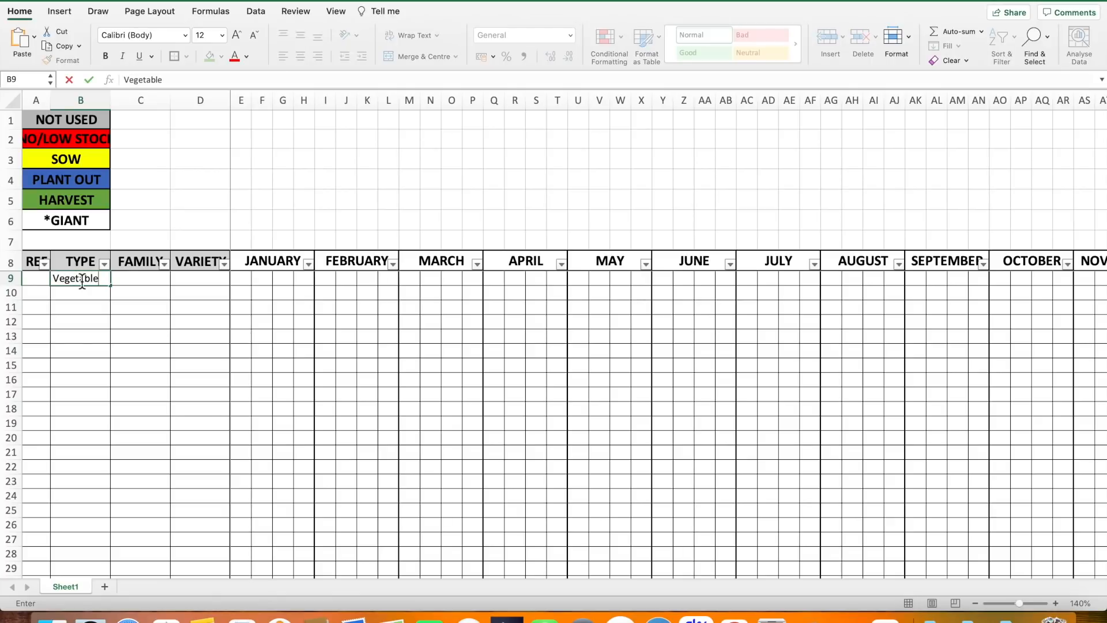
click(135, 283)
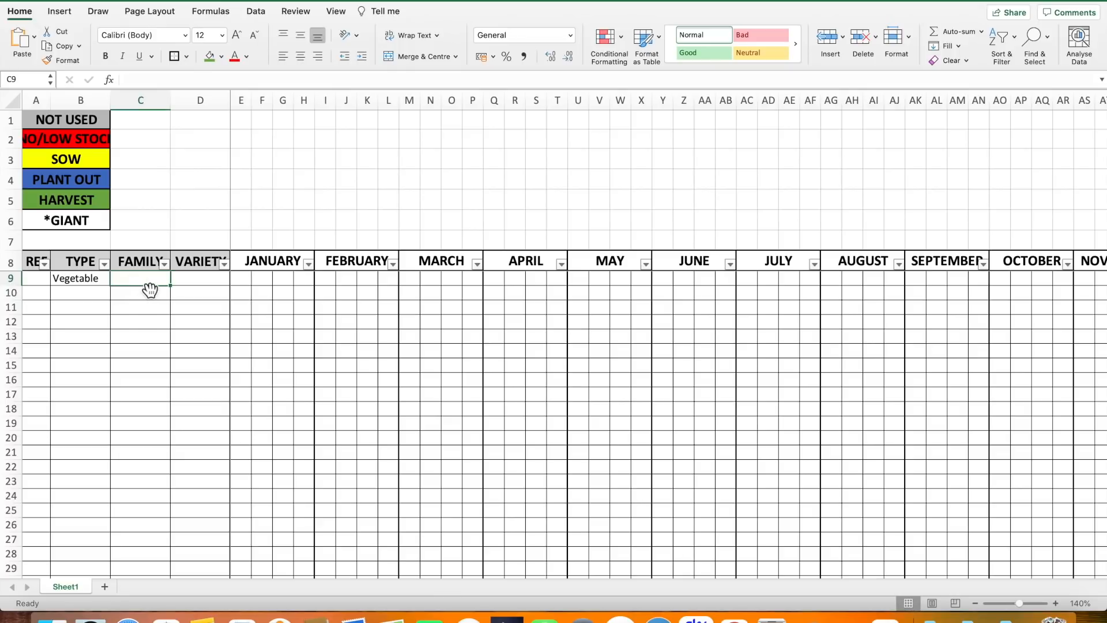
text(Bee)
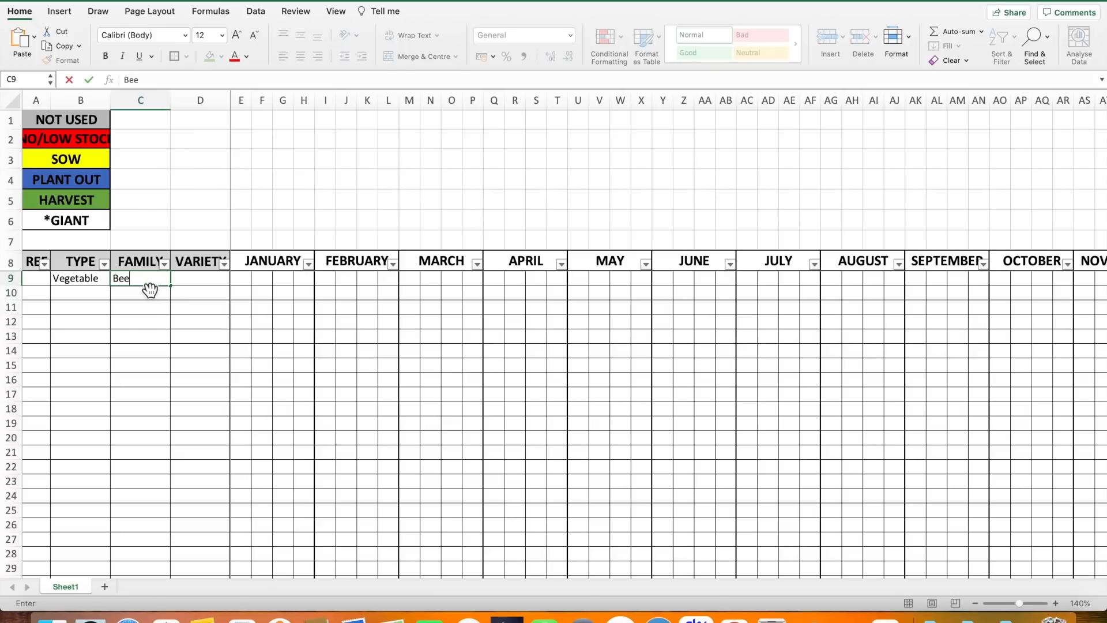
text(troot)
click(209, 285)
text(Boltardy)
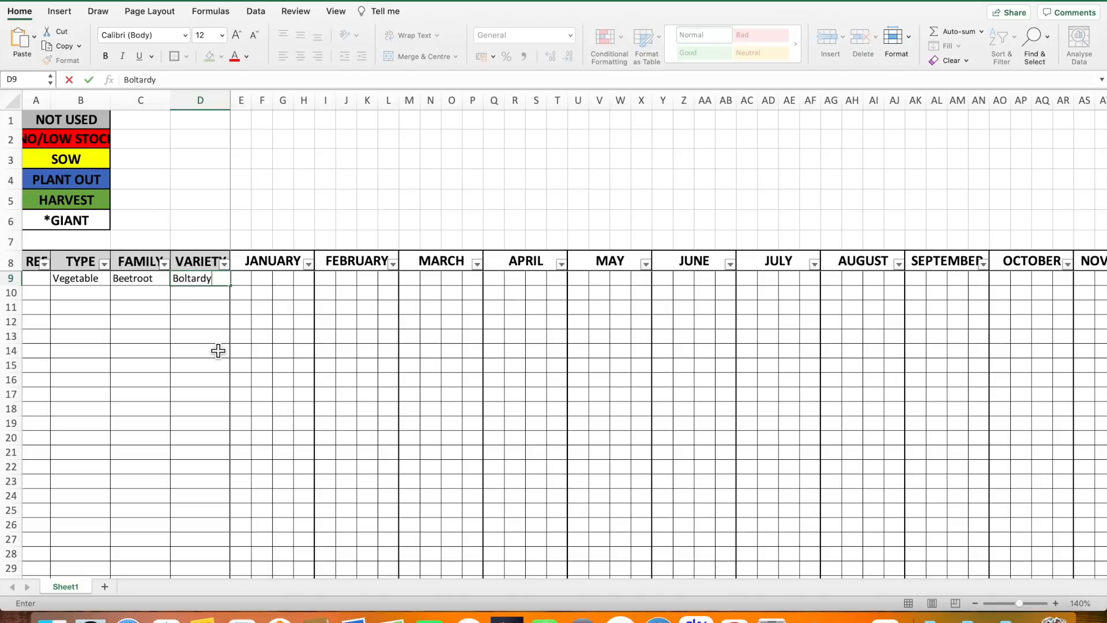
Fill cell D6 and the last two February cells of the Beetroot row, K9:L9, with standard yellow.
click(222, 226)
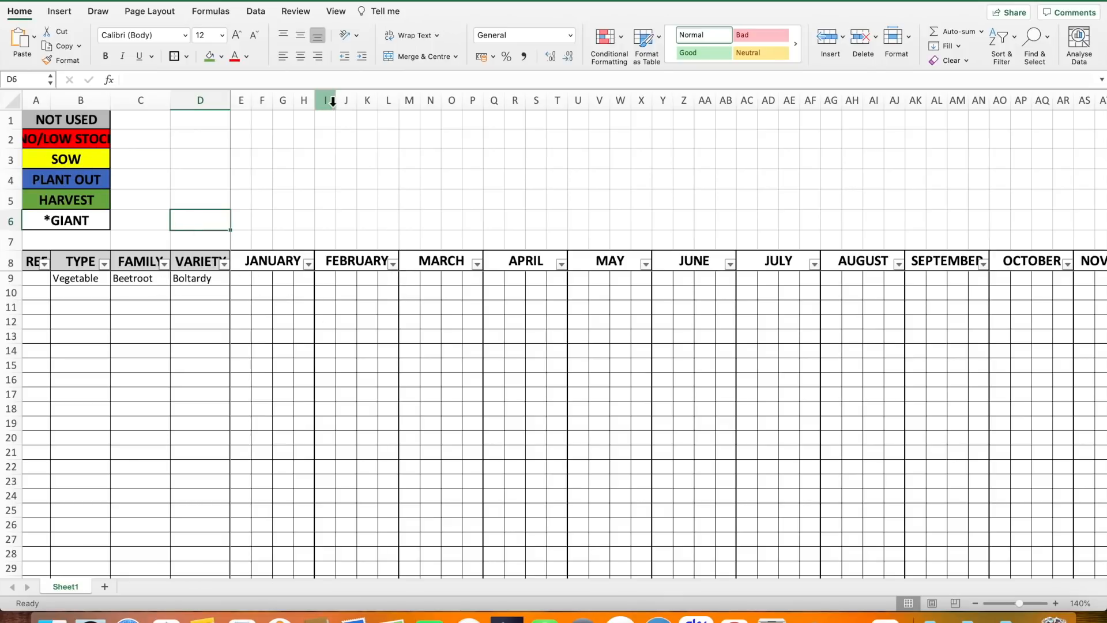
click(221, 56)
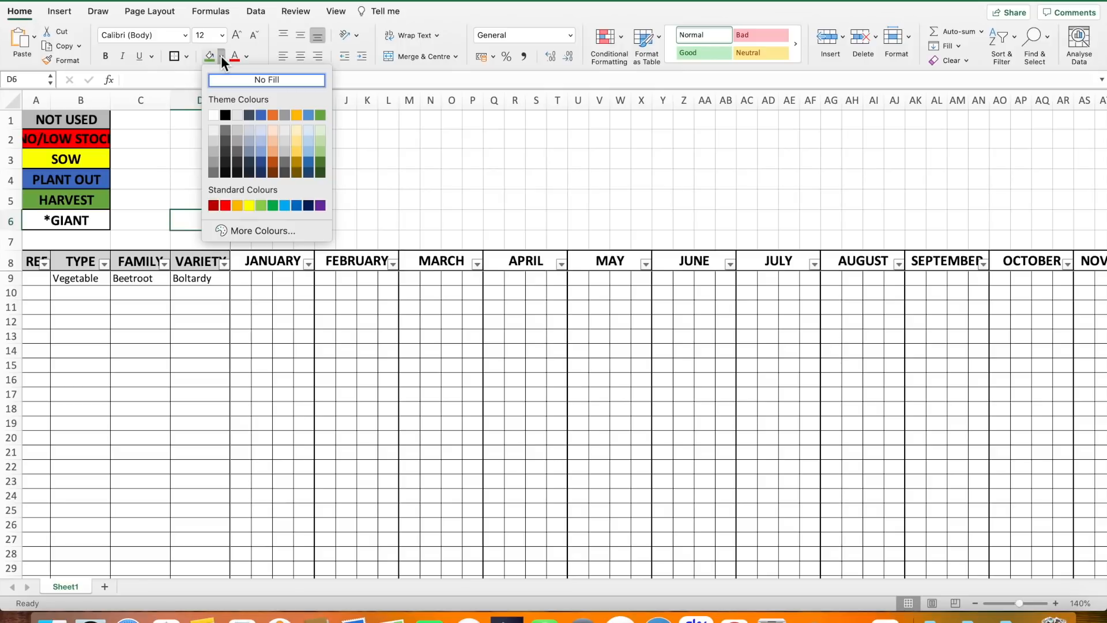
click(251, 207)
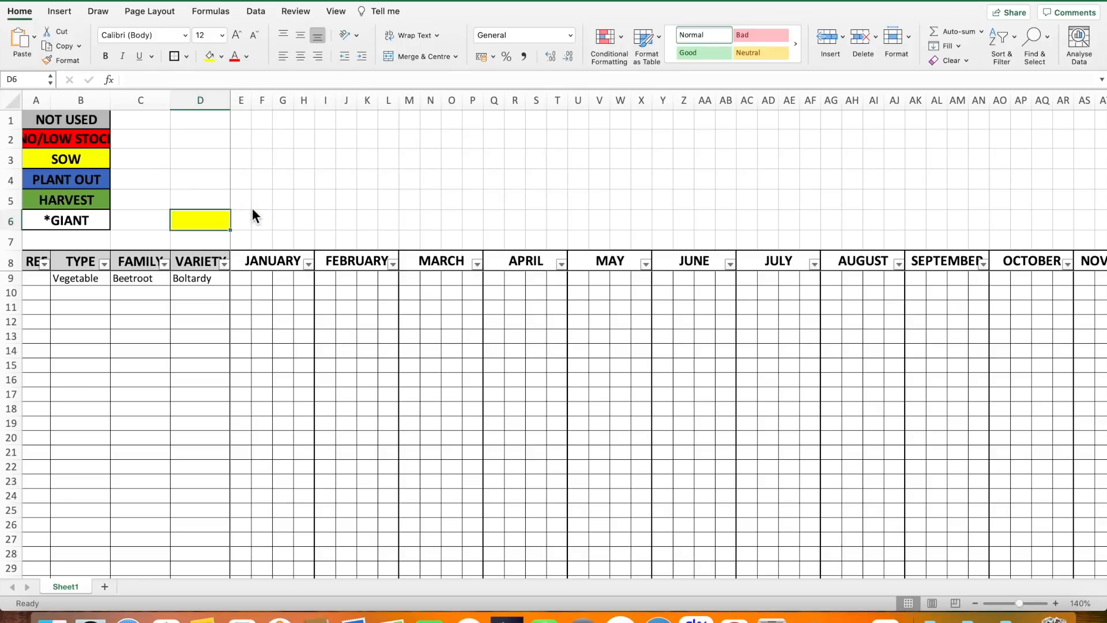
click(369, 284)
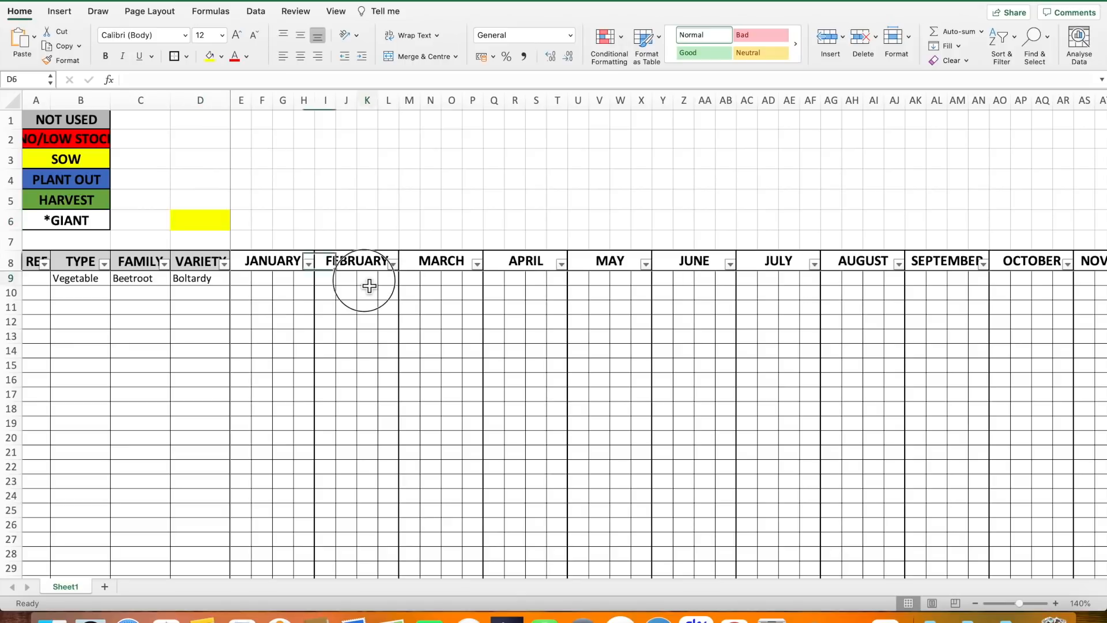
drag(377, 287, 387, 287)
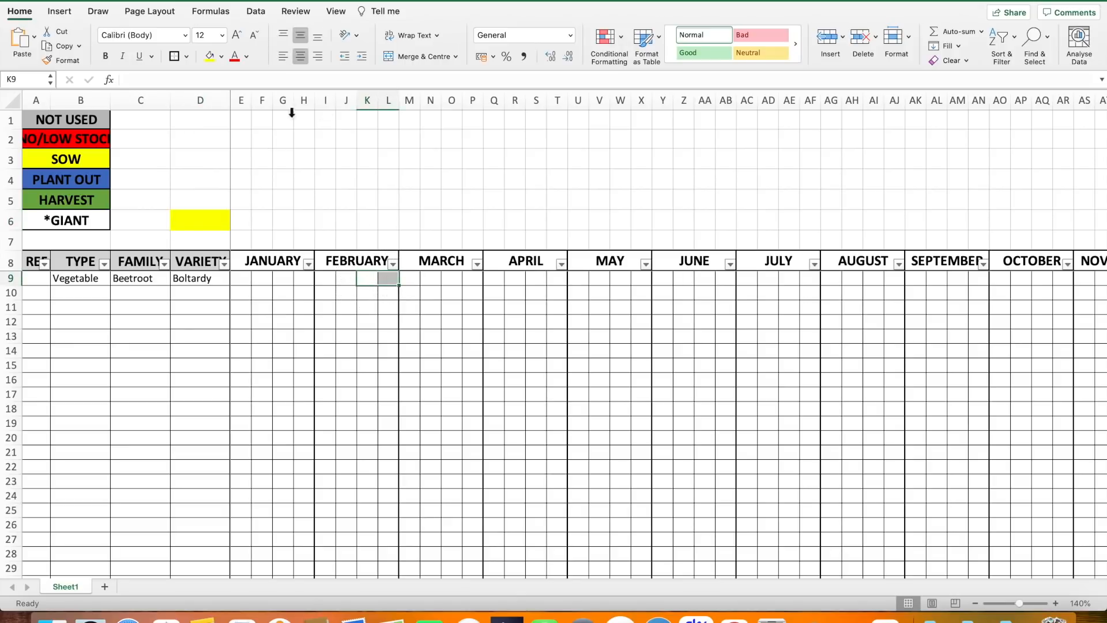
click(211, 56)
click(386, 181)
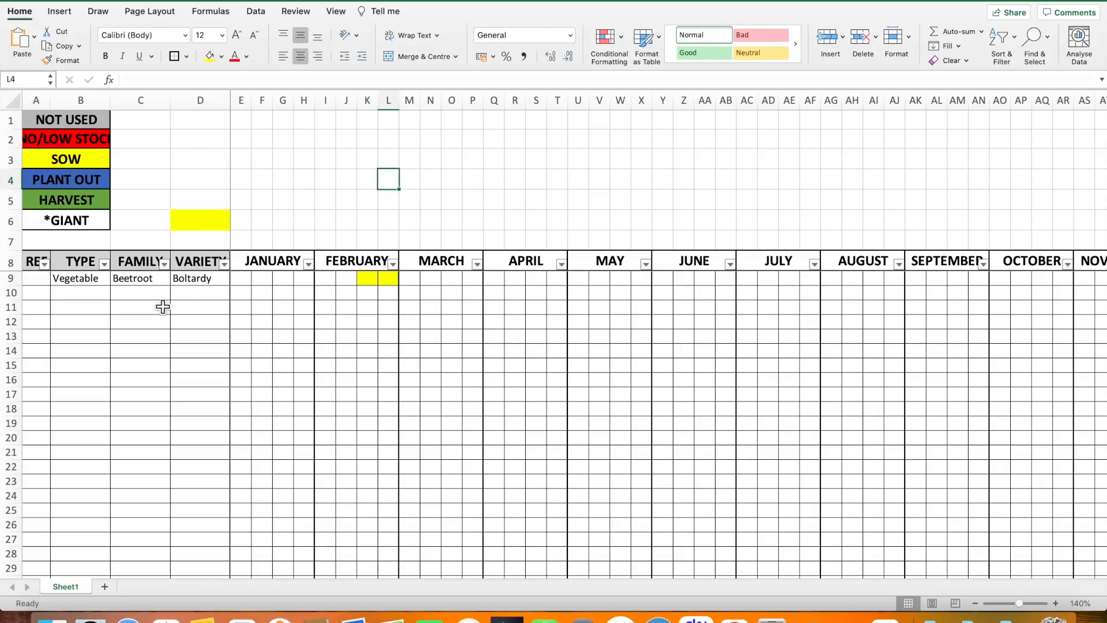
Enter Vegetable, Cabbage and Golden Acre as the type, family and variety in row 10.
click(94, 298)
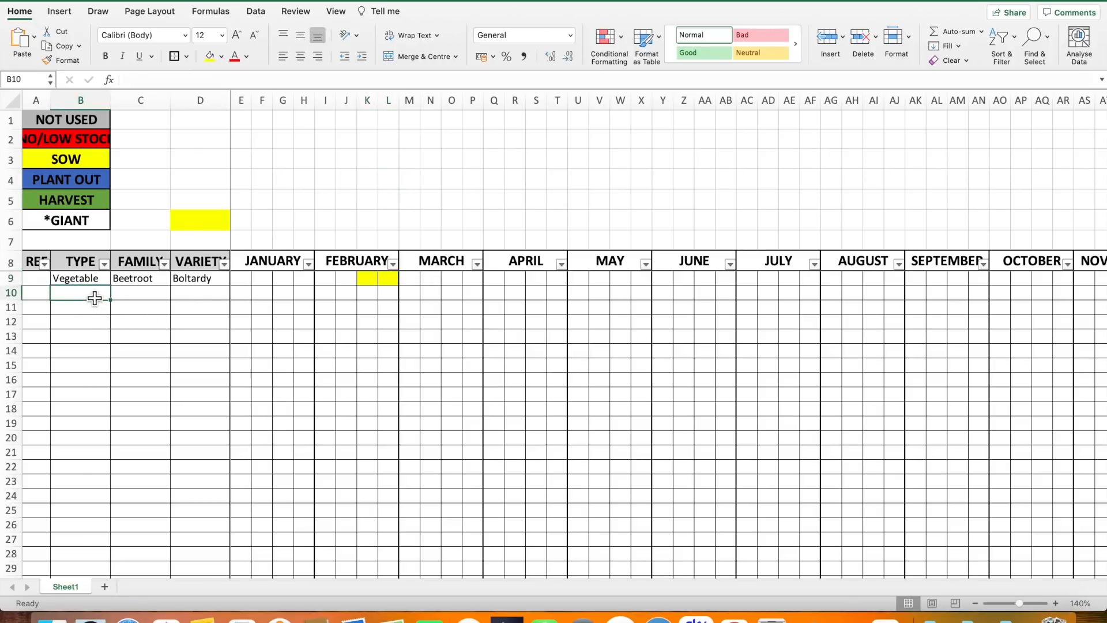
text(Vegetable)
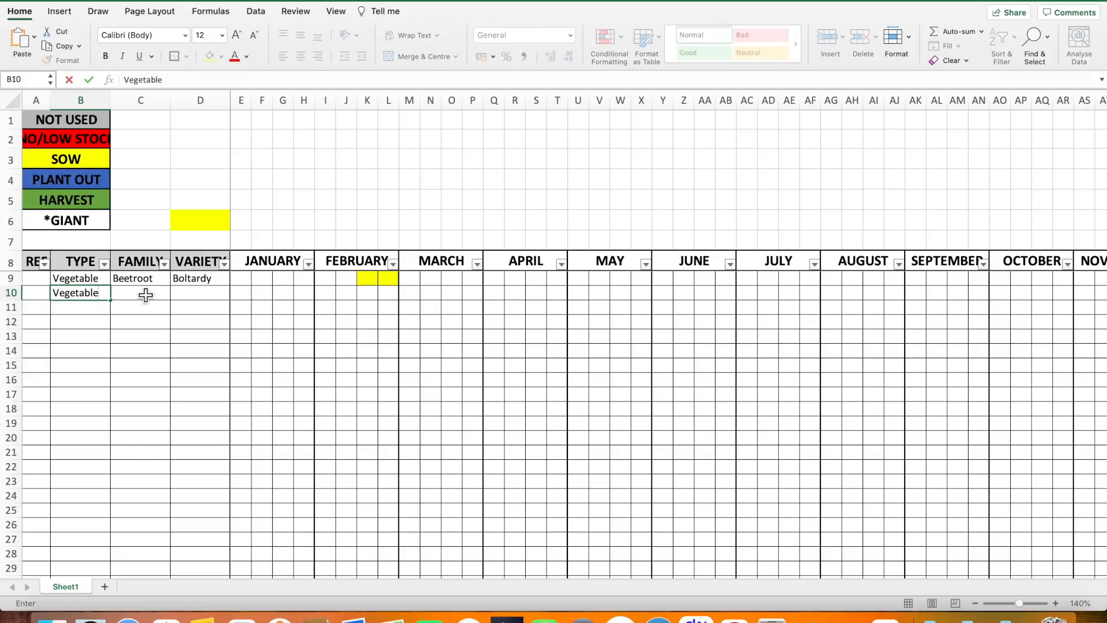
key(Tab)
text(C)
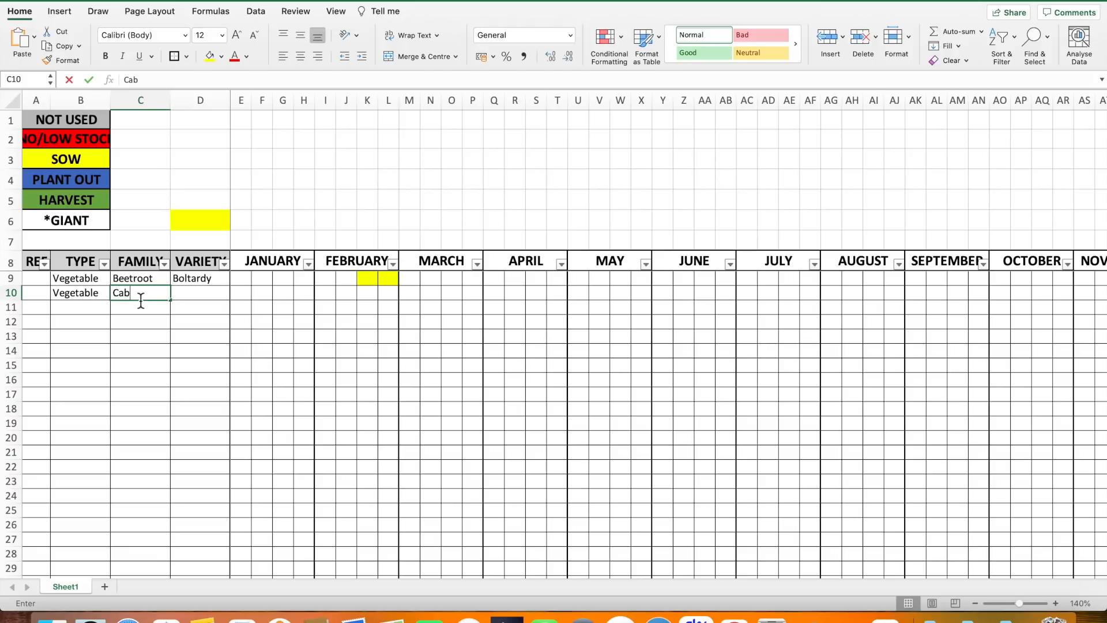
click(214, 296)
text(Golden Acre)
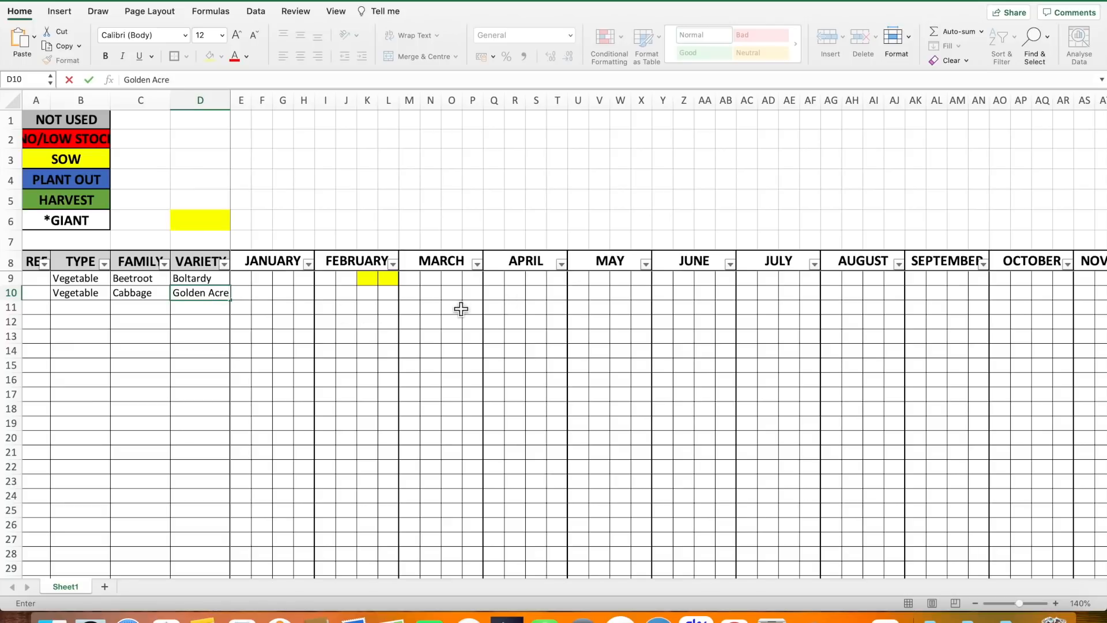
Fill the four March cells of the Golden Acre cabbage row, M10:P10, with yellow.
click(416, 298)
drag(420, 300, 474, 297)
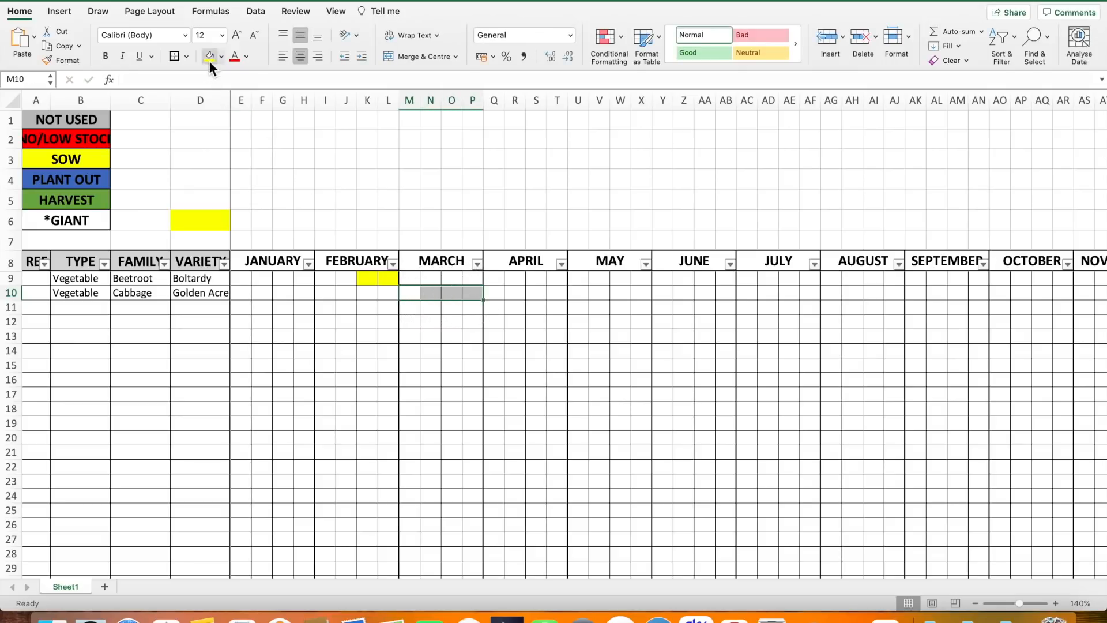
click(209, 59)
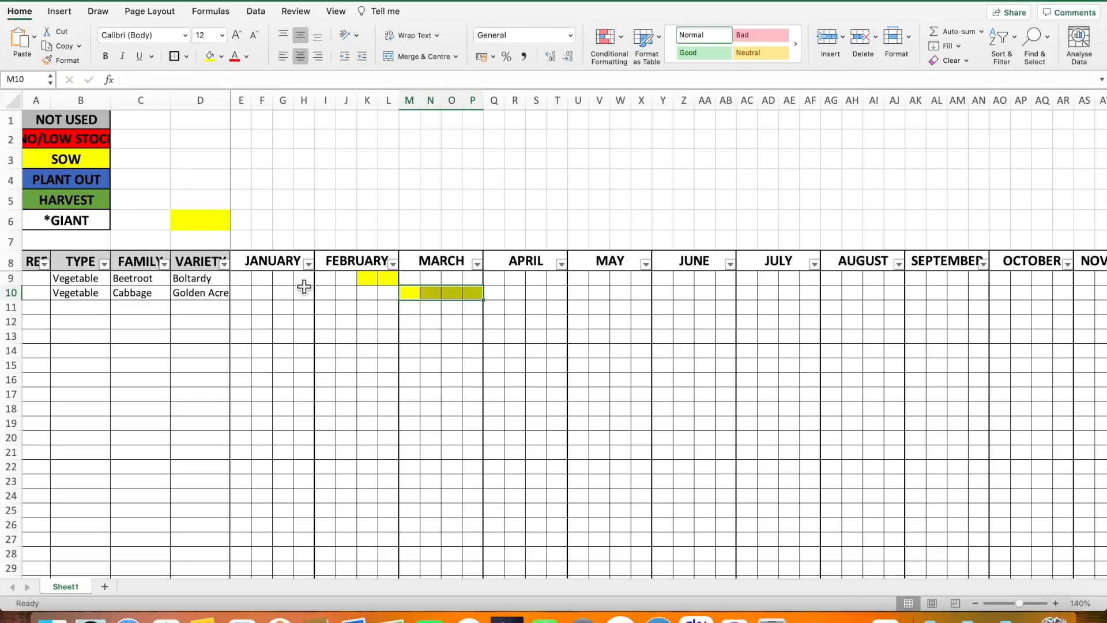
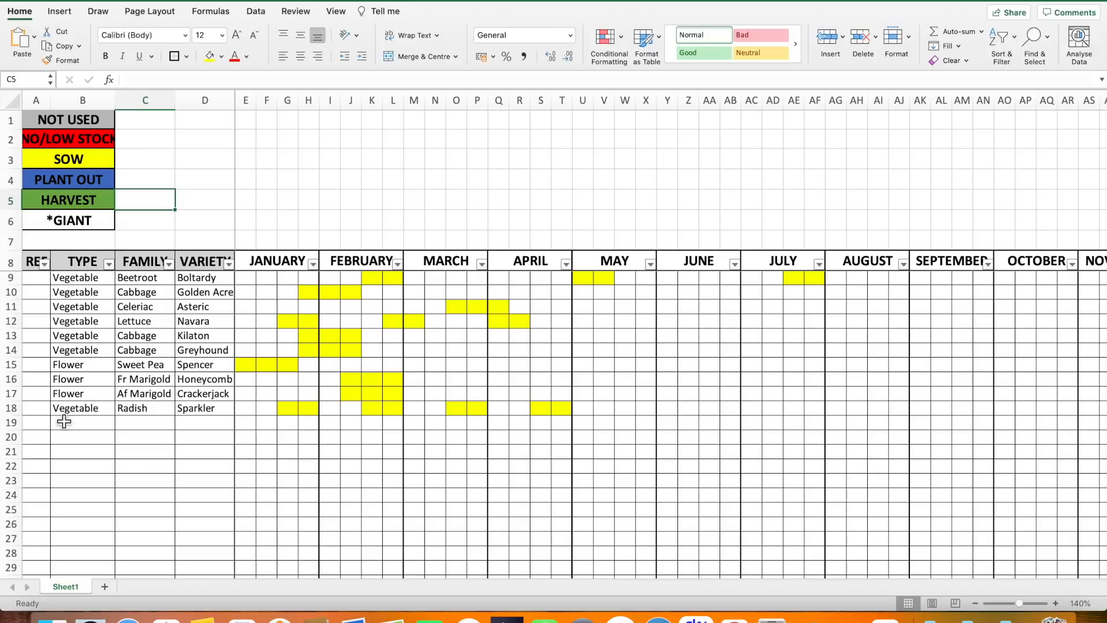
Enter Vegetable, Celery and Lathom Self Blanching as the type, family and variety in row 19.
click(107, 427)
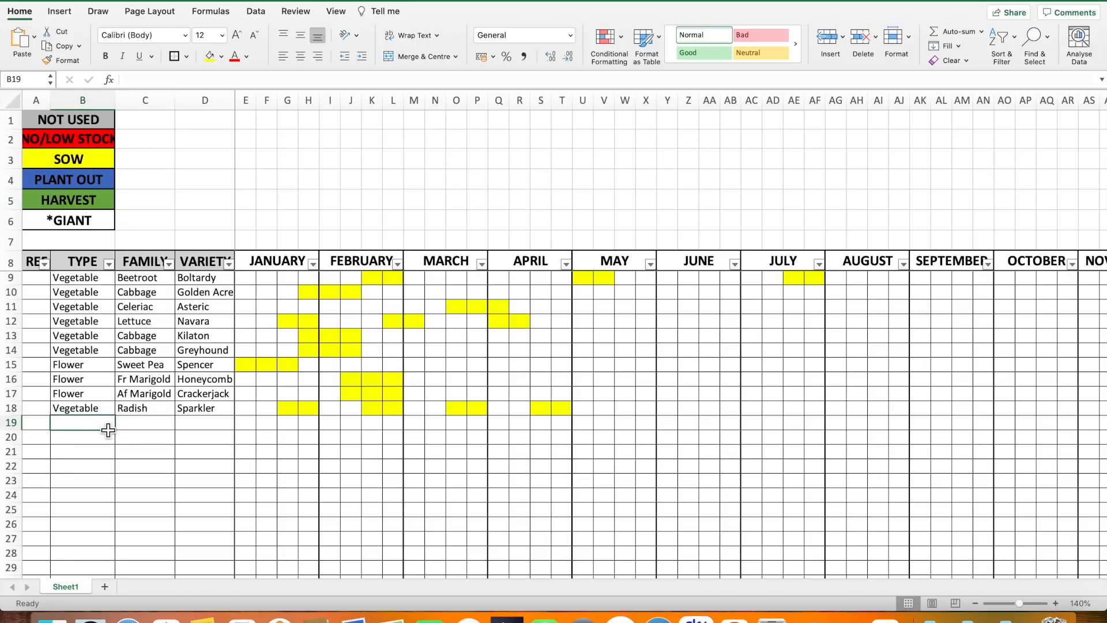
text(Vegetable)
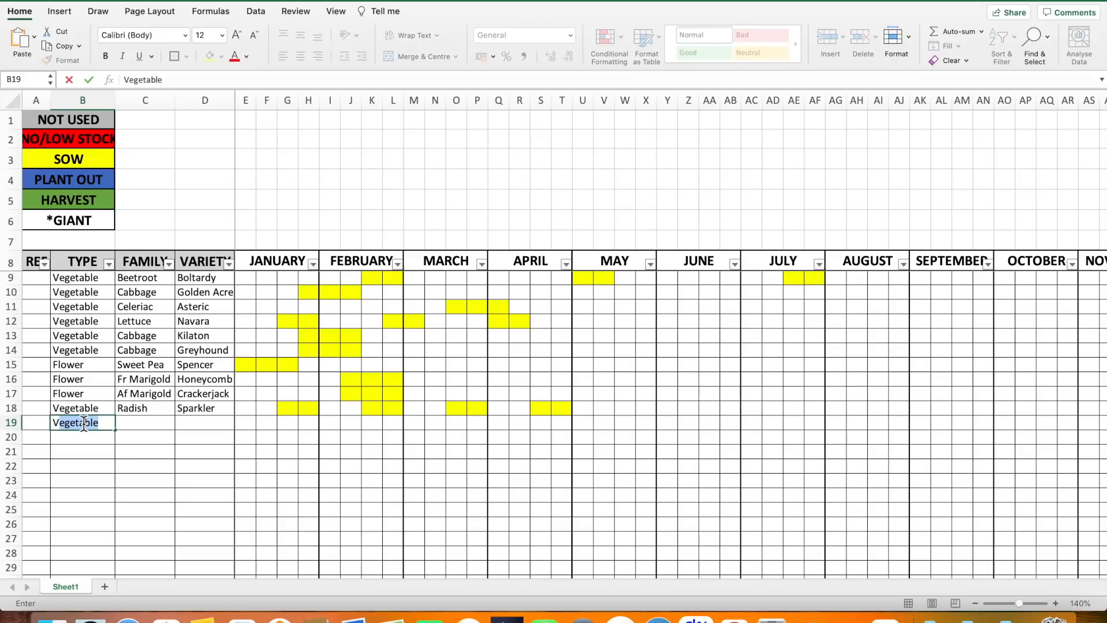
key(Return)
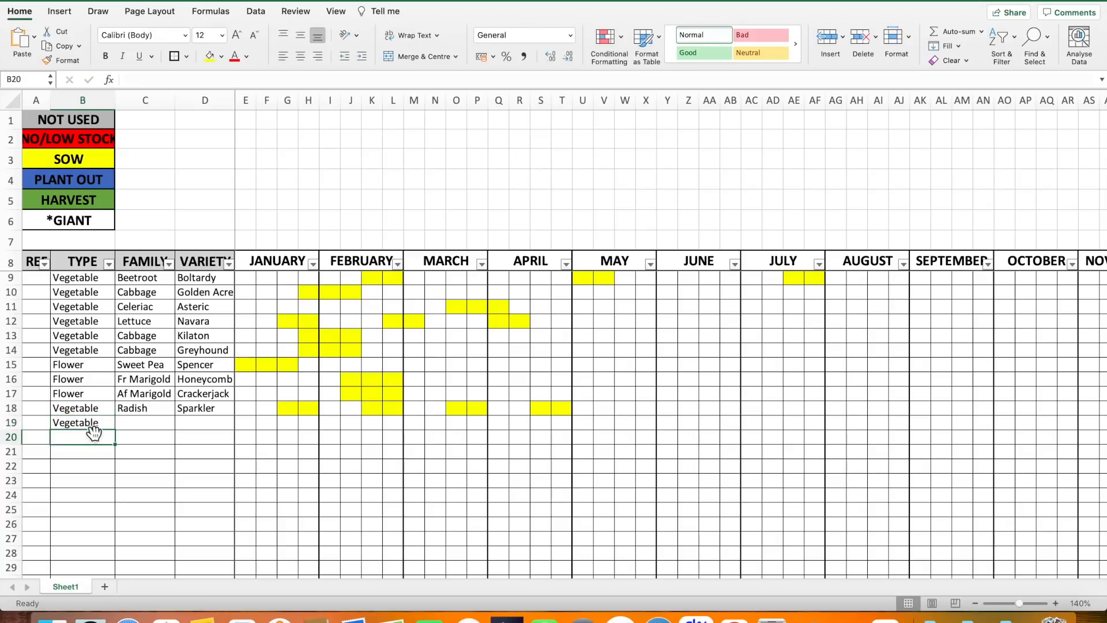
click(144, 427)
text(Celery)
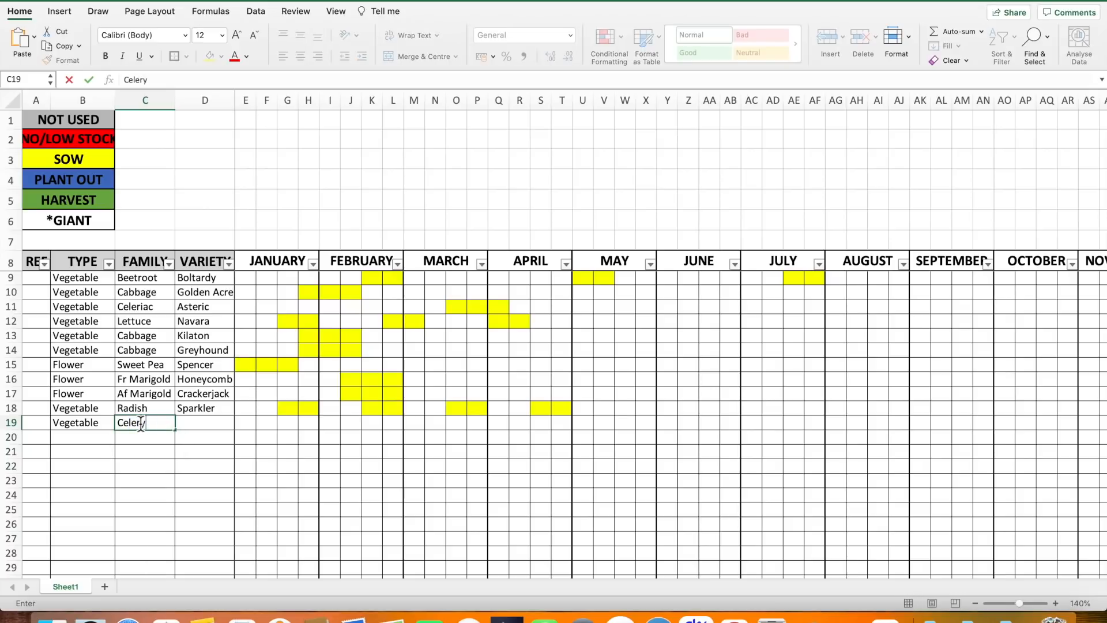
click(204, 424)
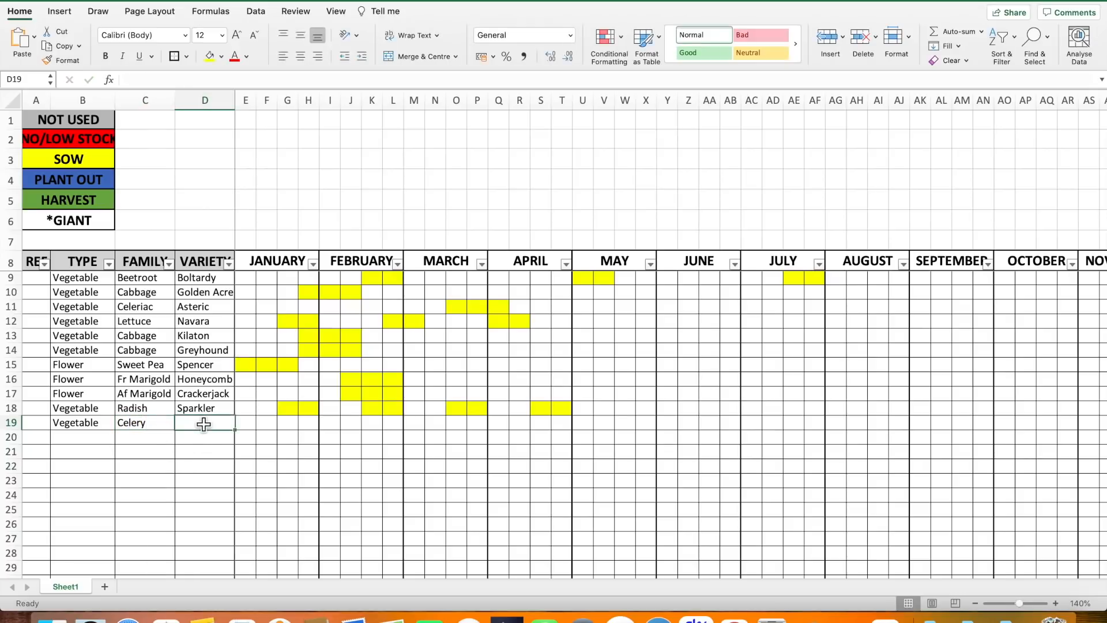
text(Lathom Se)
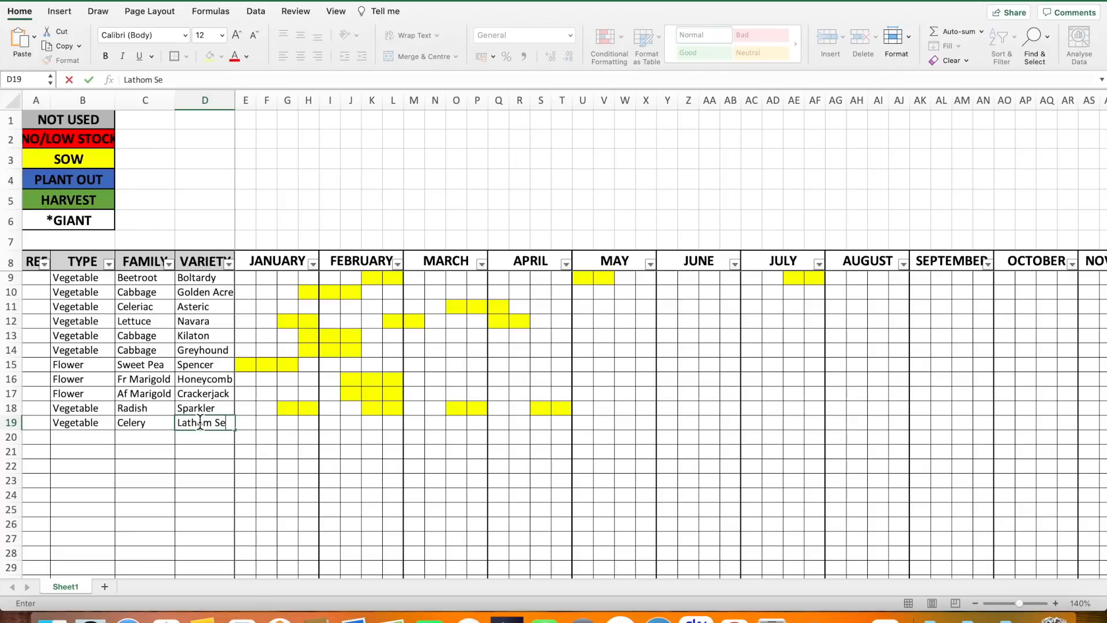
text(lf Blanching)
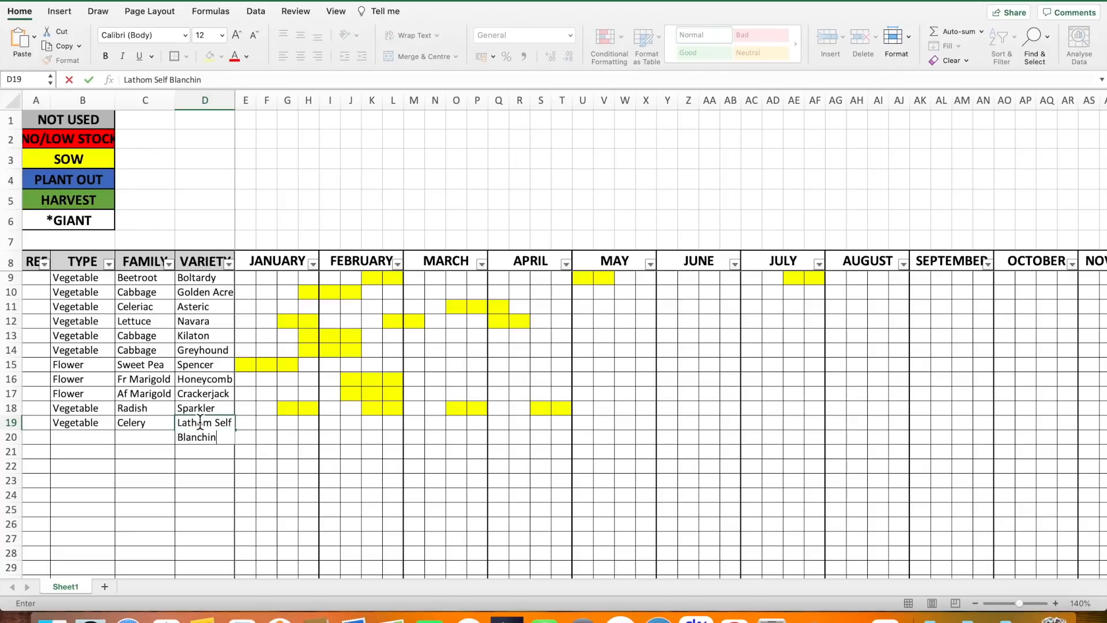
click(245, 480)
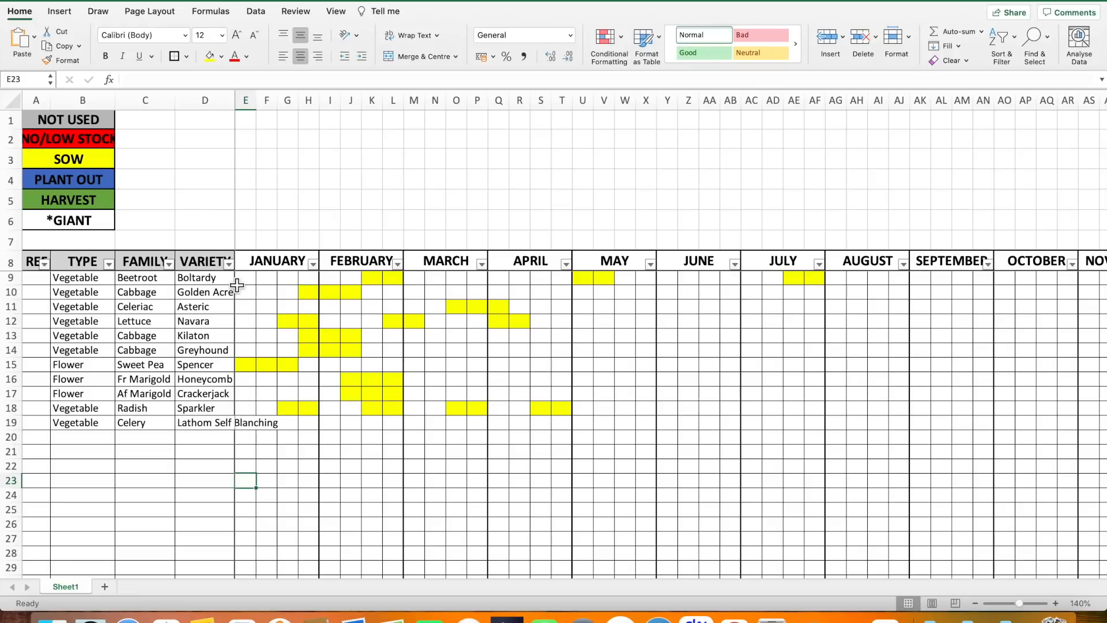
Widen the VARIETY column to fit Lathom Self Blanching and the TYPE column to fit the NO/LOW STOCK key label.
drag(239, 106, 283, 105)
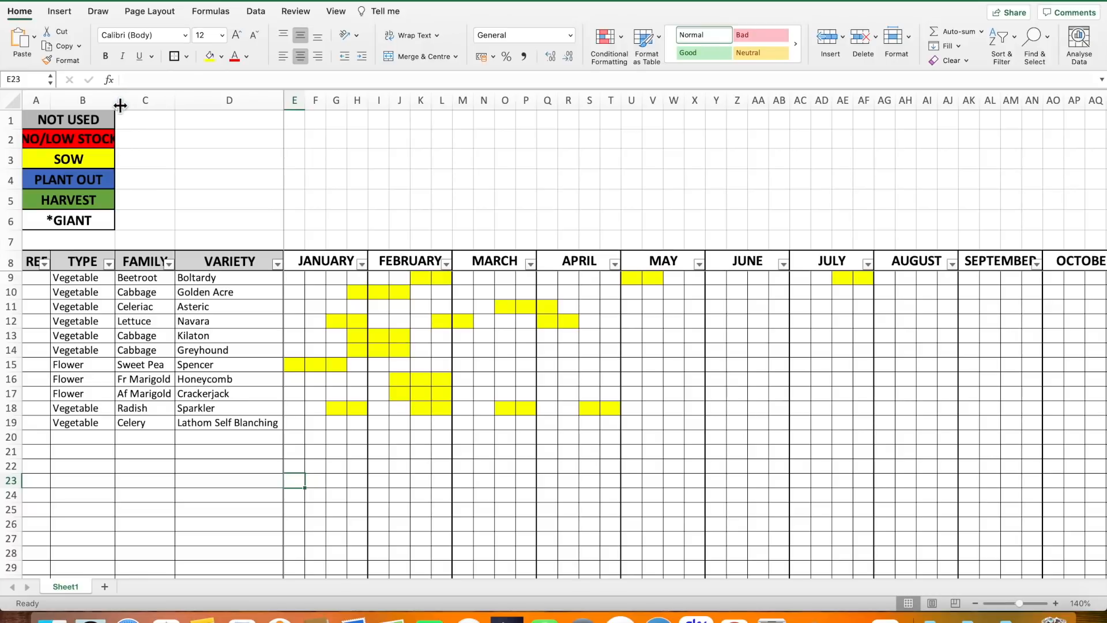
drag(121, 108, 140, 105)
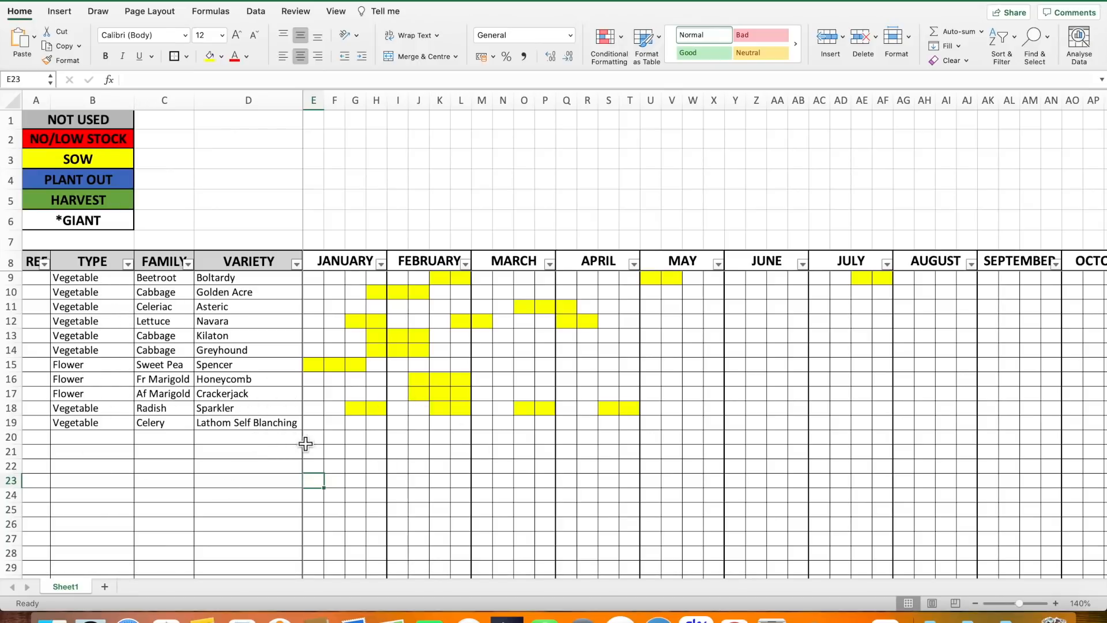
Fill all four January cells of the Celery row, E19:H19, with the yellow SOW colour.
drag(314, 423, 363, 431)
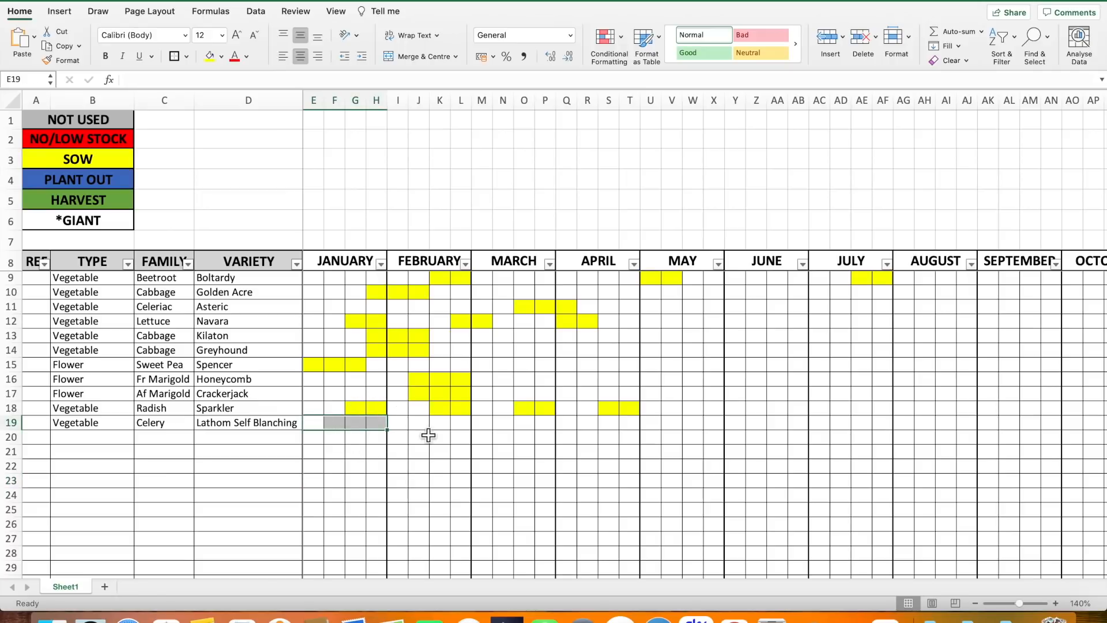
click(213, 57)
click(567, 466)
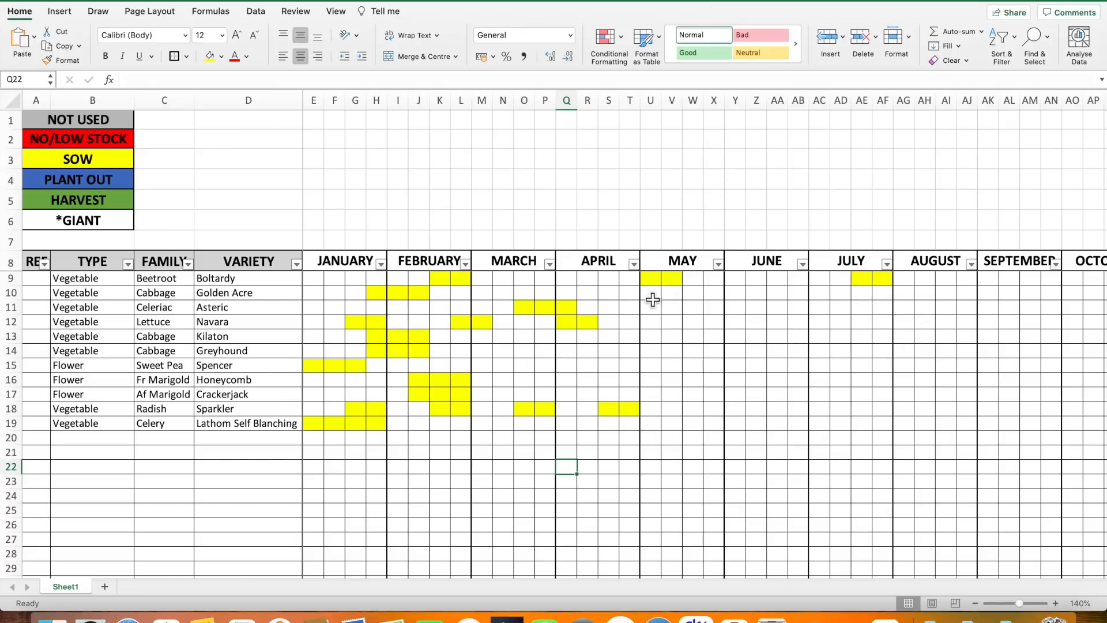
Mark the Beetroot Boltardy entry as no/low stock by filling B9:D9 with standard red.
click(73, 283)
drag(73, 283, 217, 287)
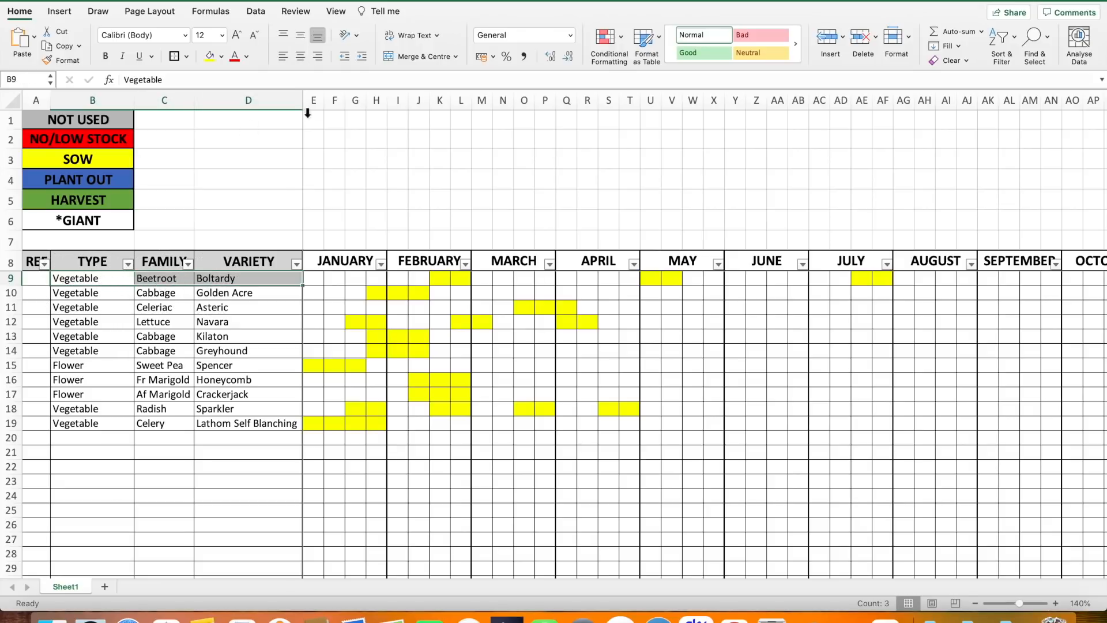
click(222, 57)
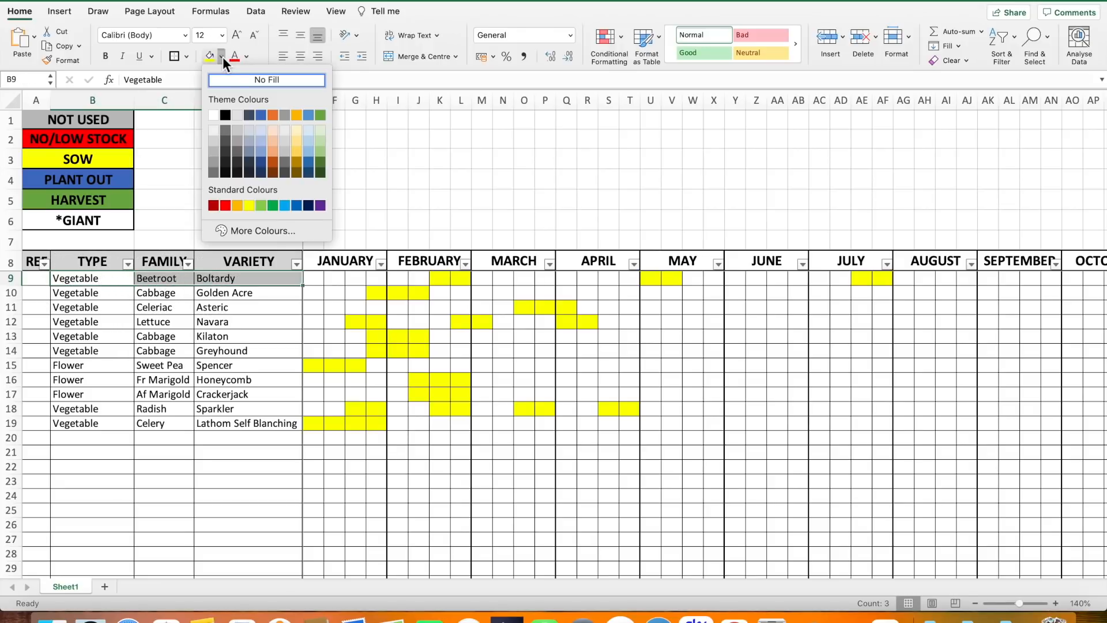
click(224, 205)
click(254, 368)
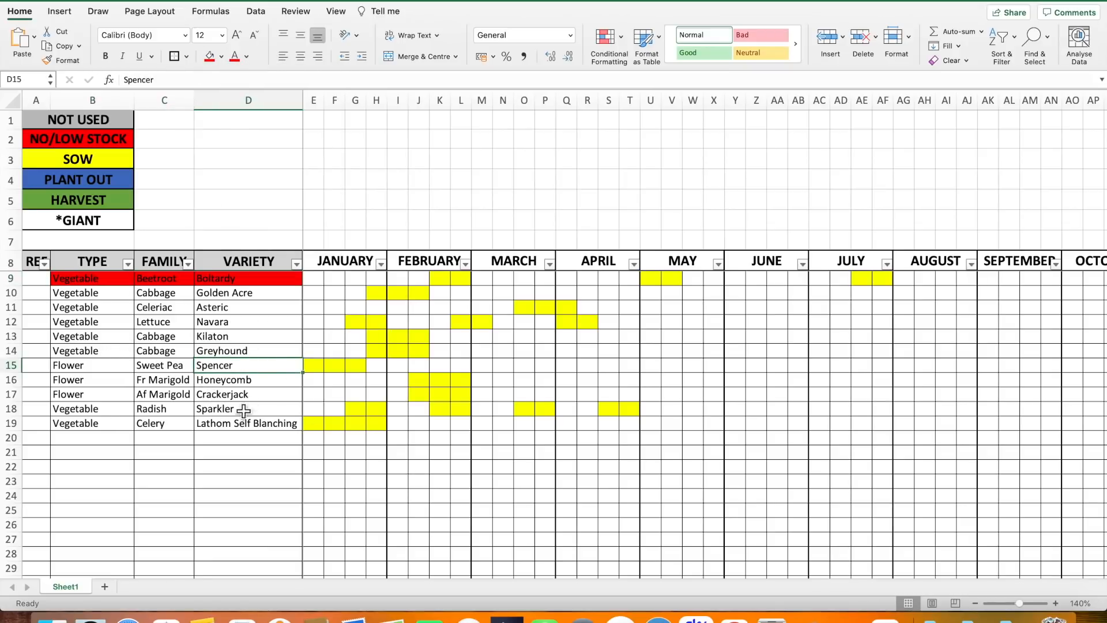
Fill the Radish Sparkler entry, B18:D18, with the same red to mark it as no/low stock.
drag(99, 409, 212, 411)
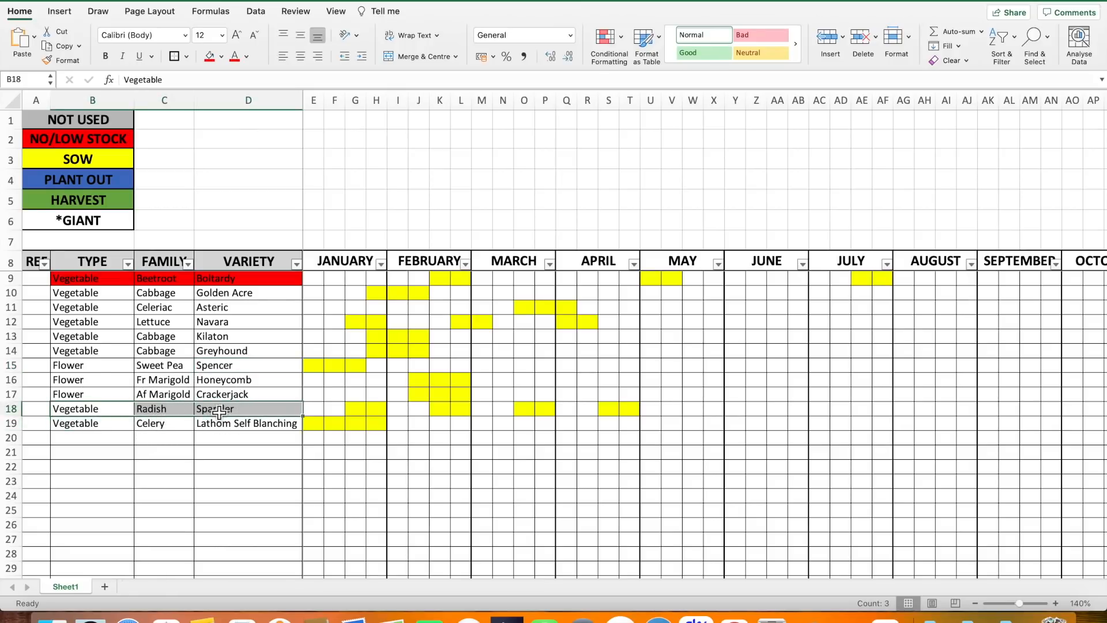
click(210, 57)
click(264, 497)
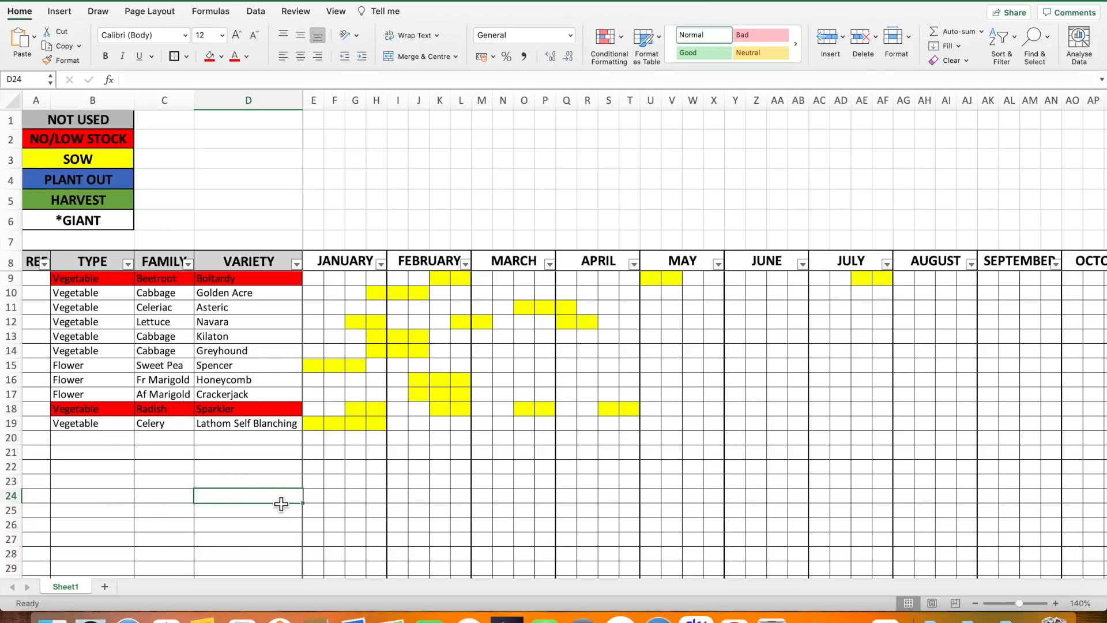
Add a crop entry in row 20 with type Vegetable, family Cabbage and variety Tundra.
click(97, 442)
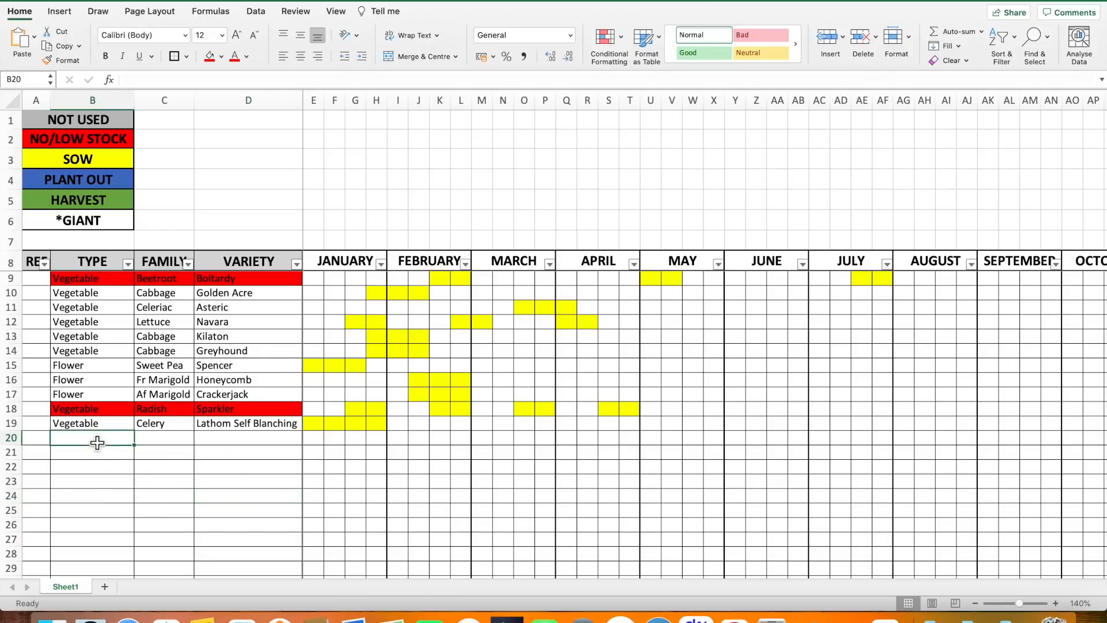
text(Vegetable)
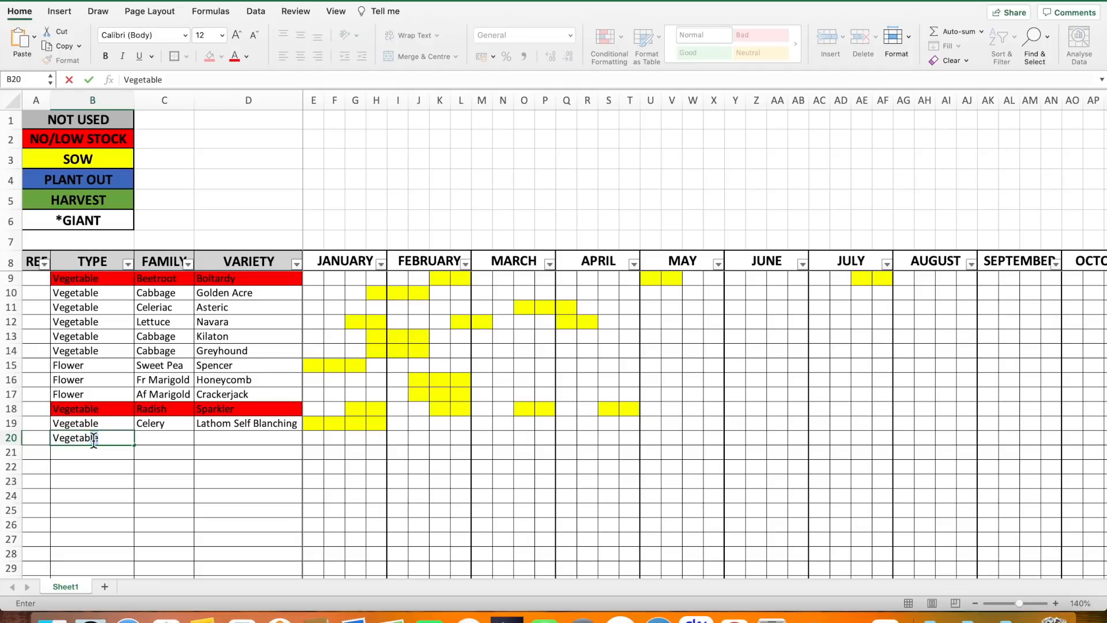
key(Return)
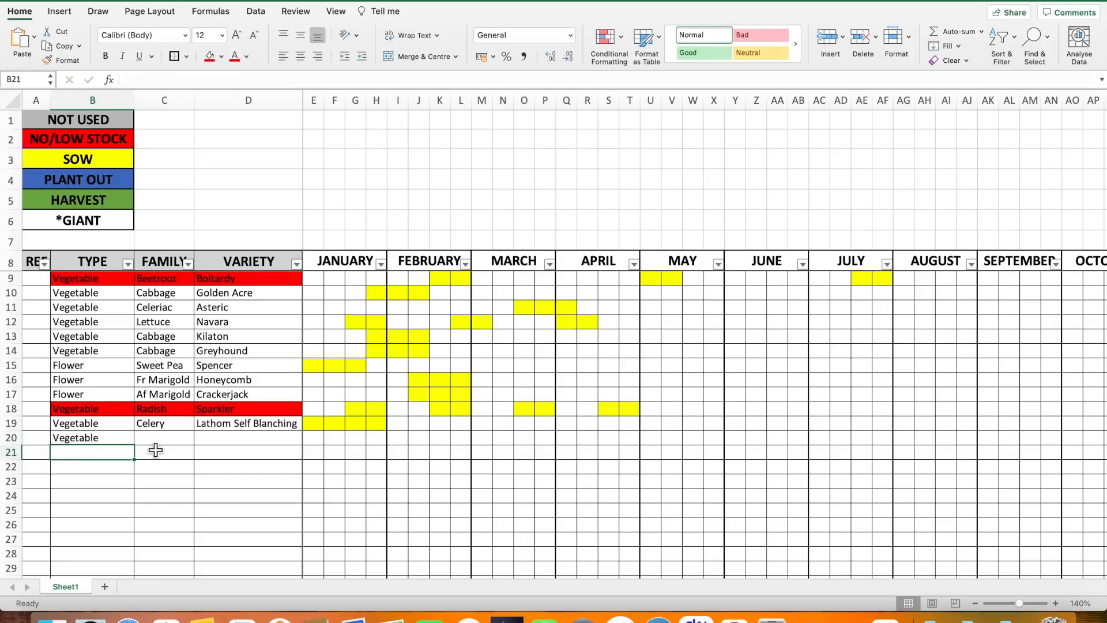
click(176, 443)
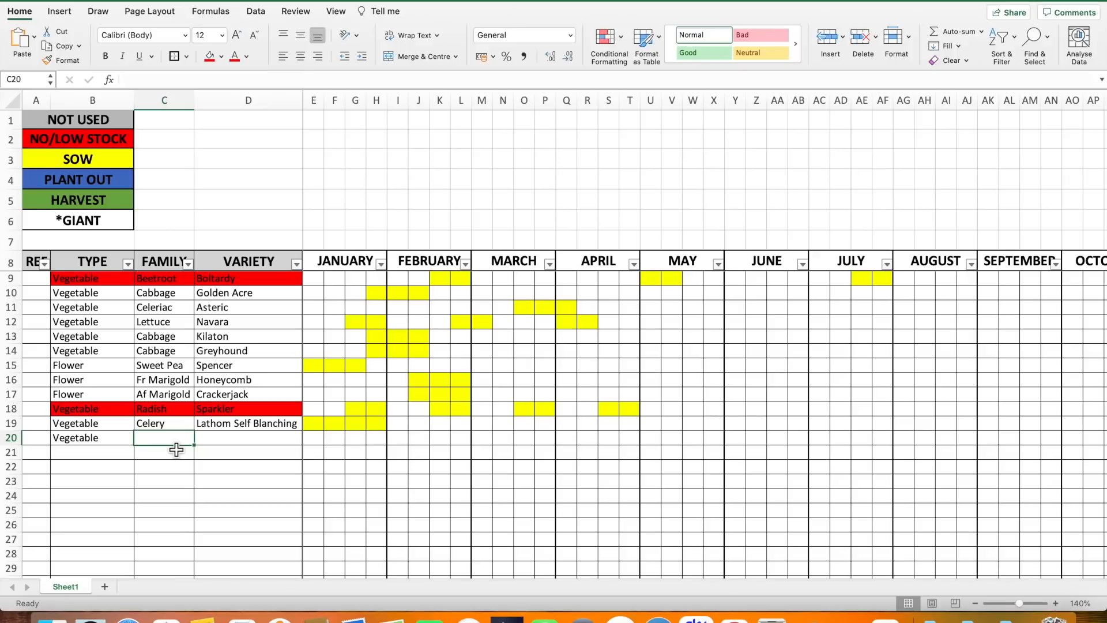
text(Ca)
key(Return)
click(227, 441)
text(T)
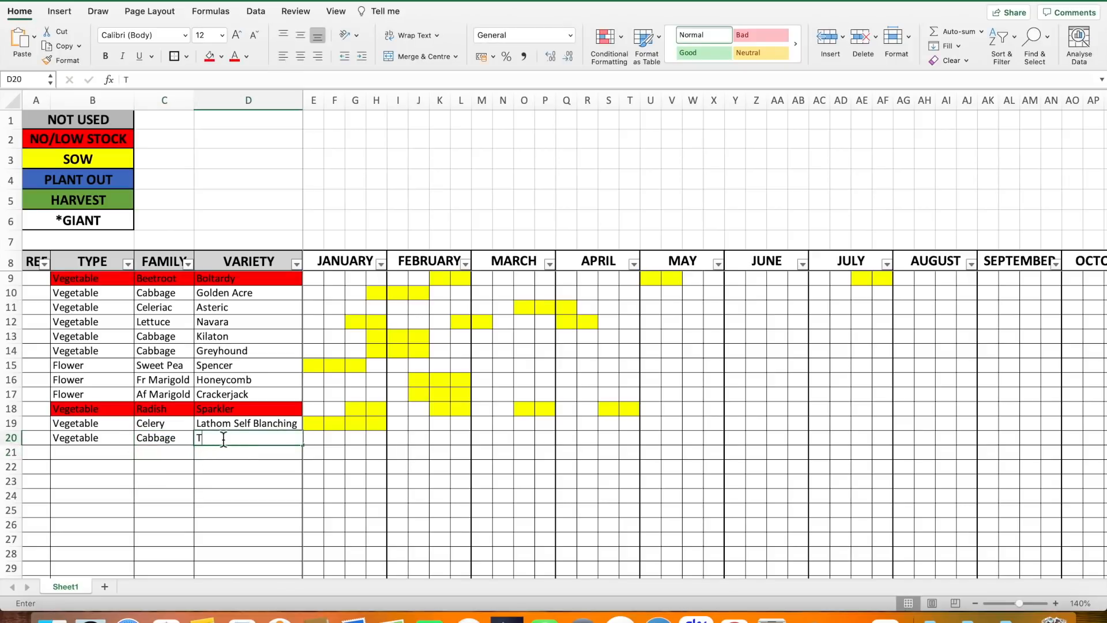
text(undra)
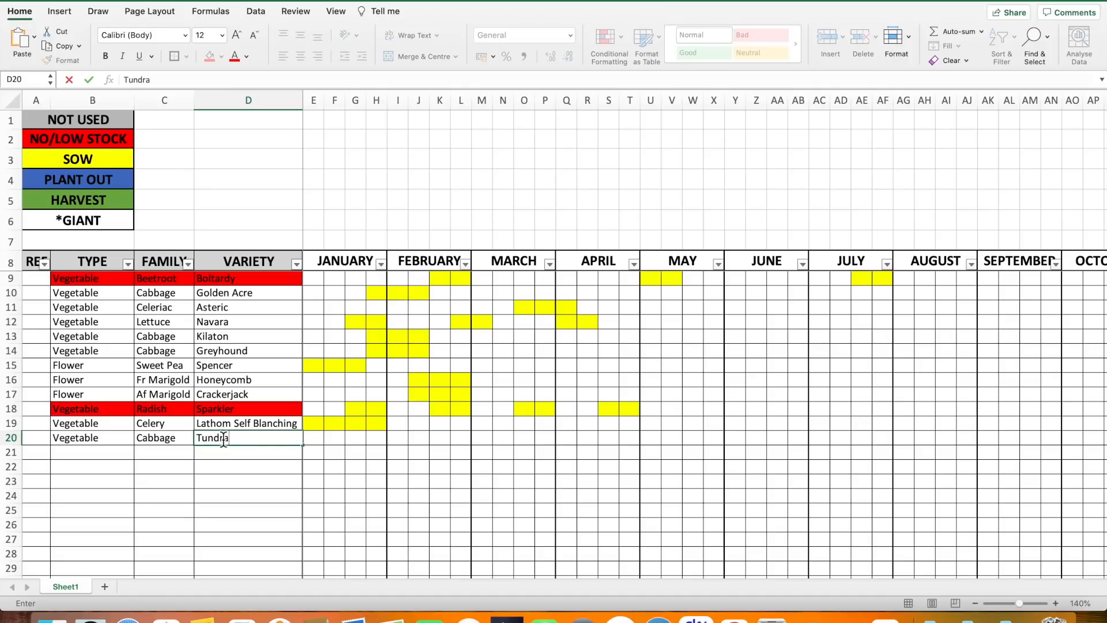
click(317, 481)
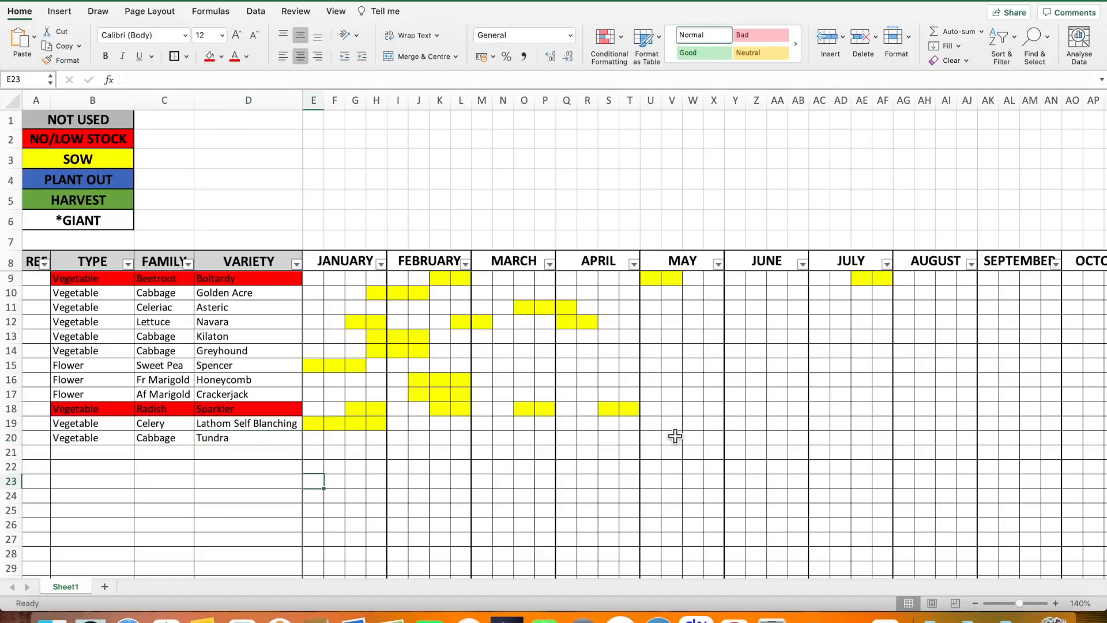
Fill the four May cells of the Celery row, U19:X19, with standard yellow.
drag(657, 427, 714, 427)
click(221, 57)
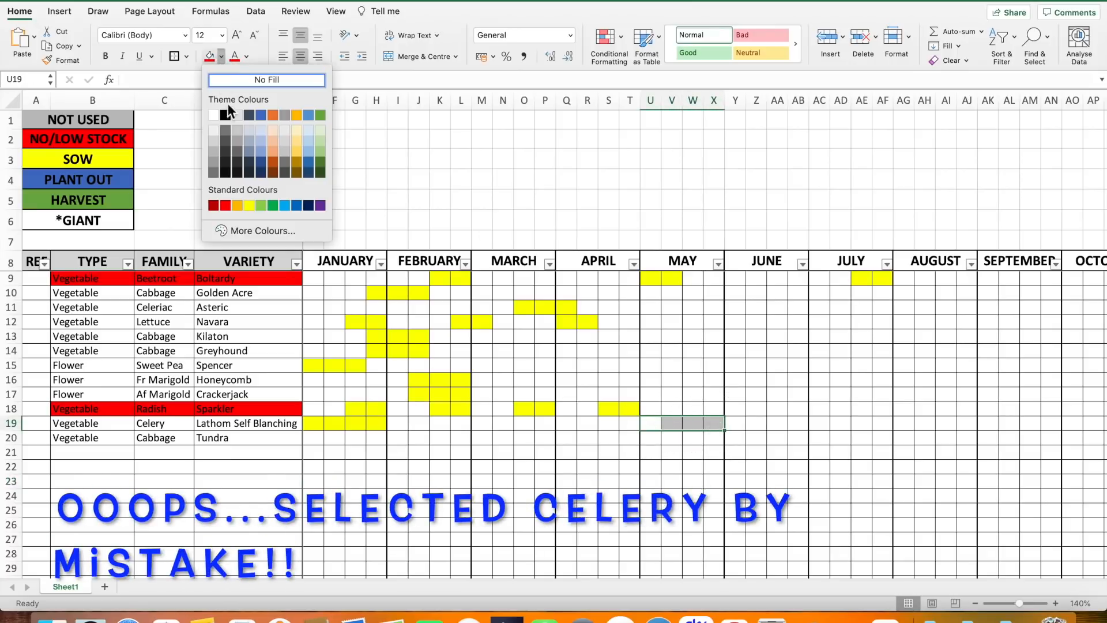
click(252, 206)
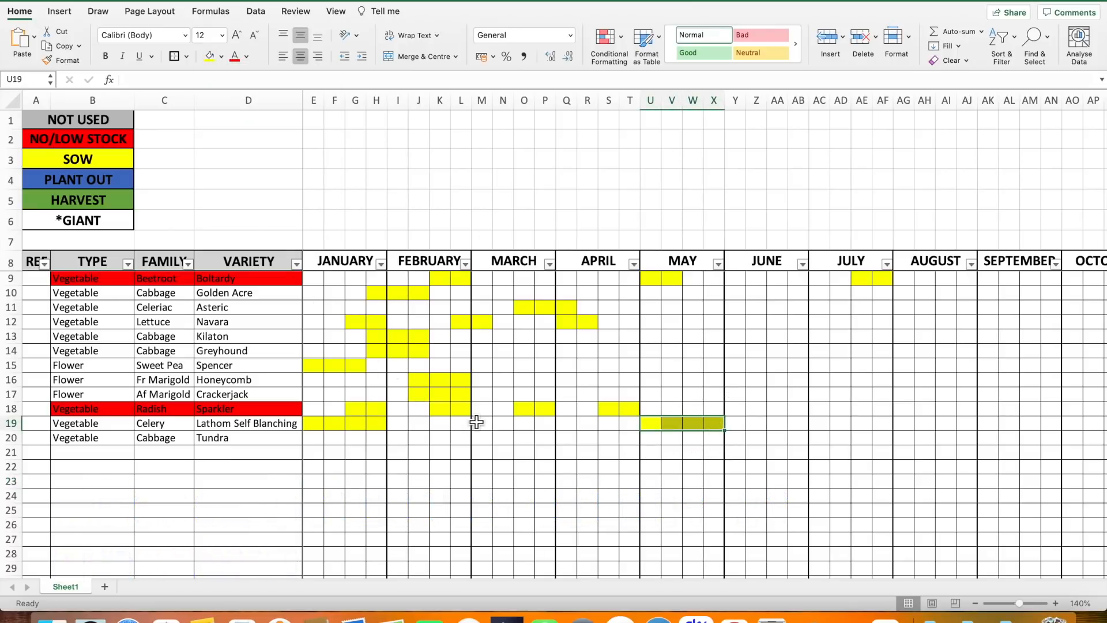
scroll(741, 493, right, 10)
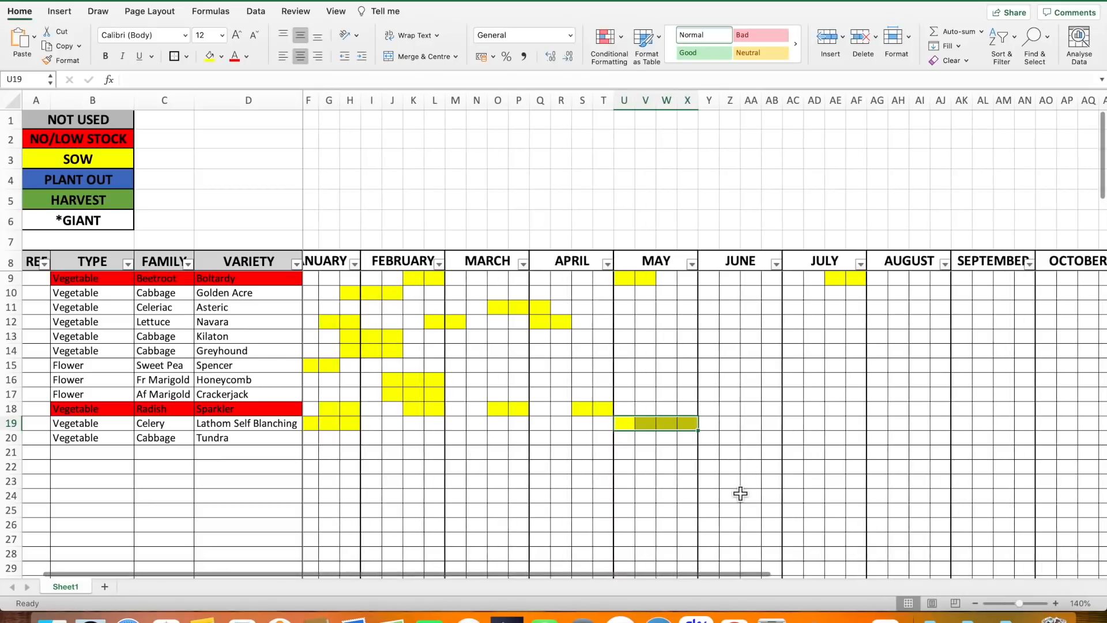
scroll(740, 493, right, 6)
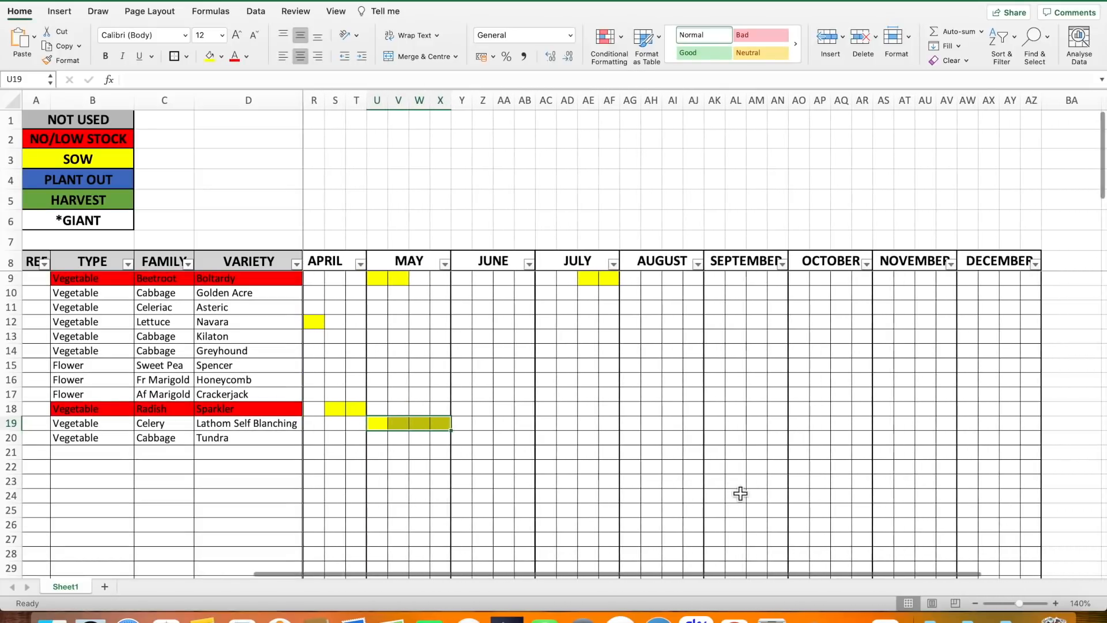
scroll(741, 493, left, 15)
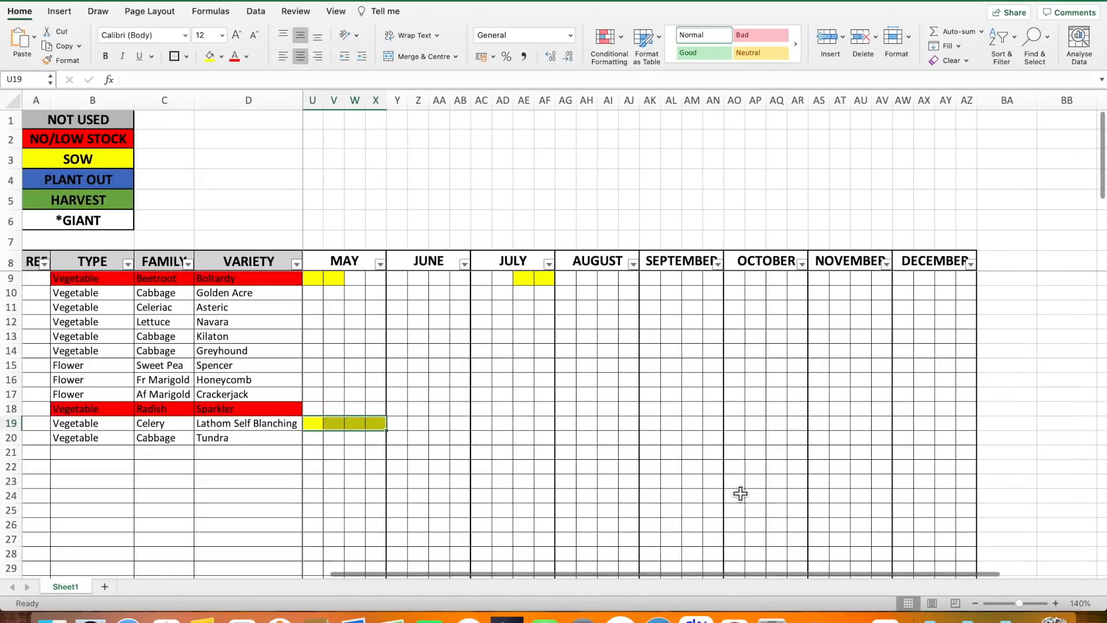
scroll(740, 493, up, 1)
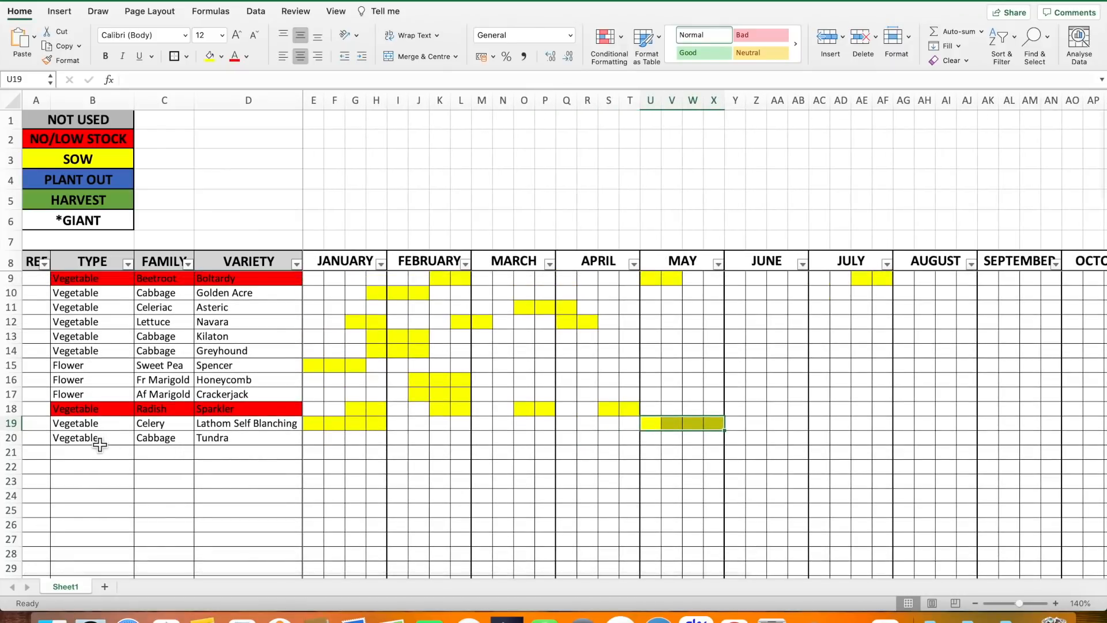
Mark the Cabbage Tundra entry as no/low stock by filling B20:D20 with standard red.
drag(87, 444, 213, 441)
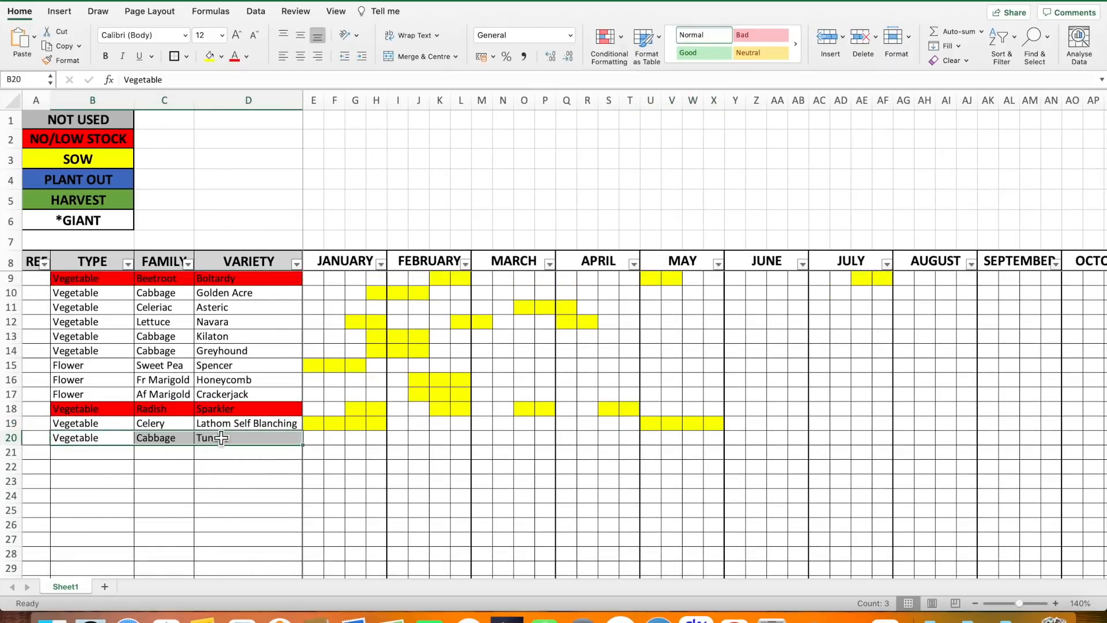
click(221, 56)
click(227, 205)
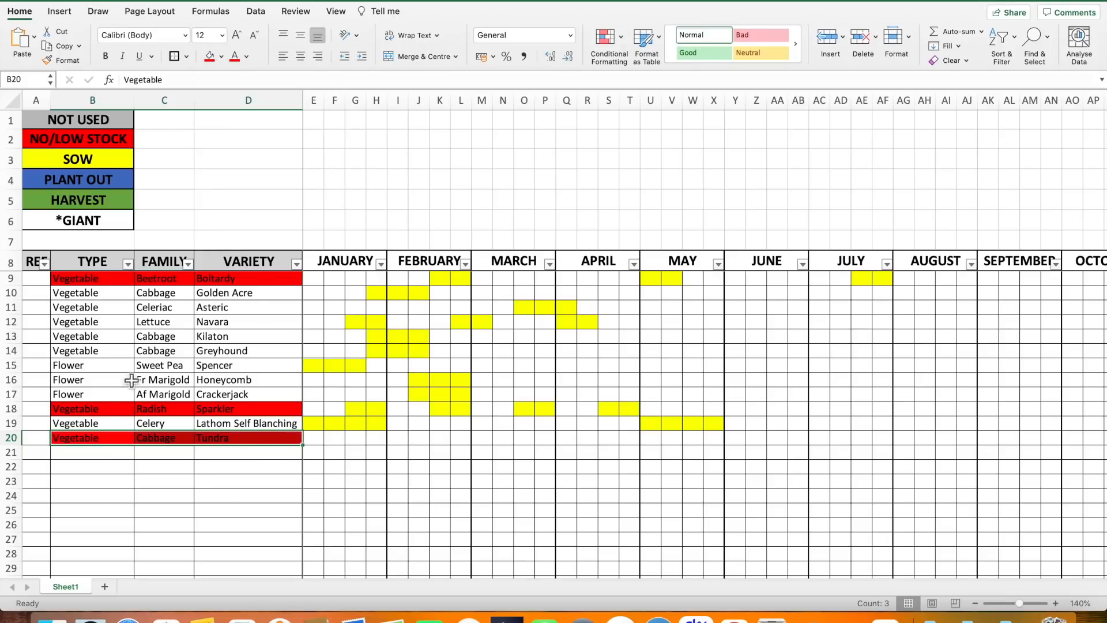
Sort the crop list by VARIETY in ascending order.
scroll(162, 489, down, 3)
scroll(162, 489, down, 17)
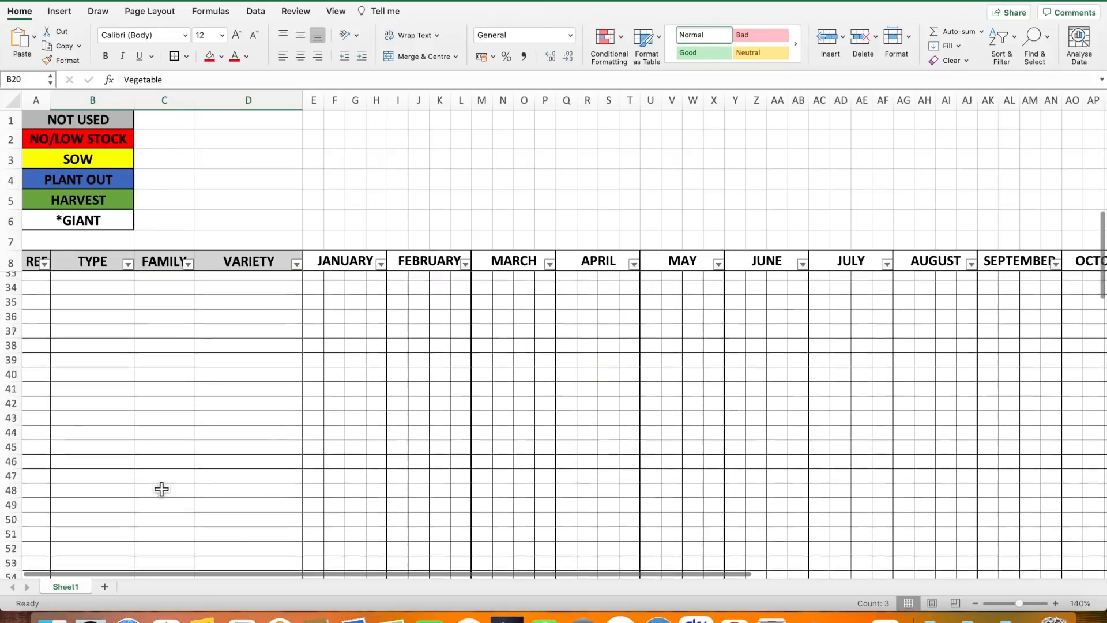
scroll(162, 489, down, 6)
scroll(162, 489, up, 20)
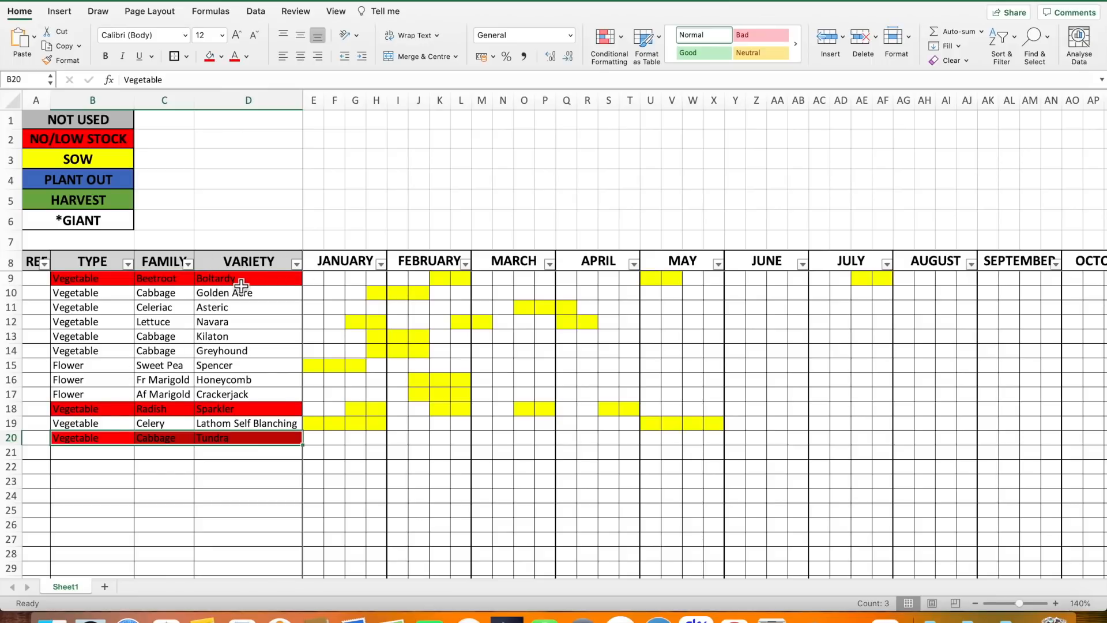
click(296, 264)
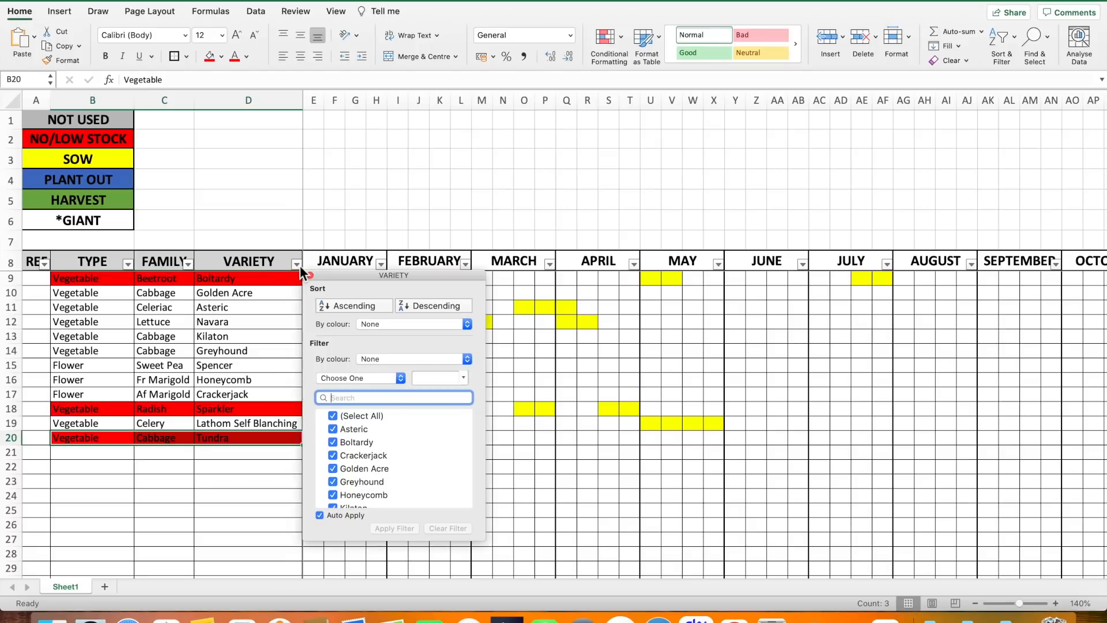
click(341, 304)
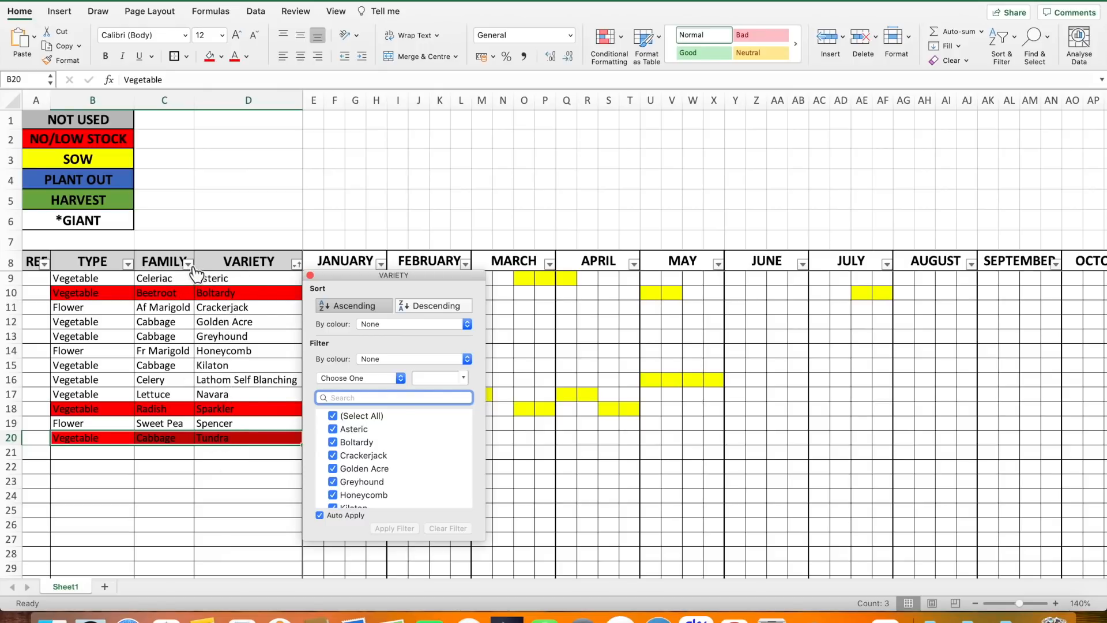
click(263, 199)
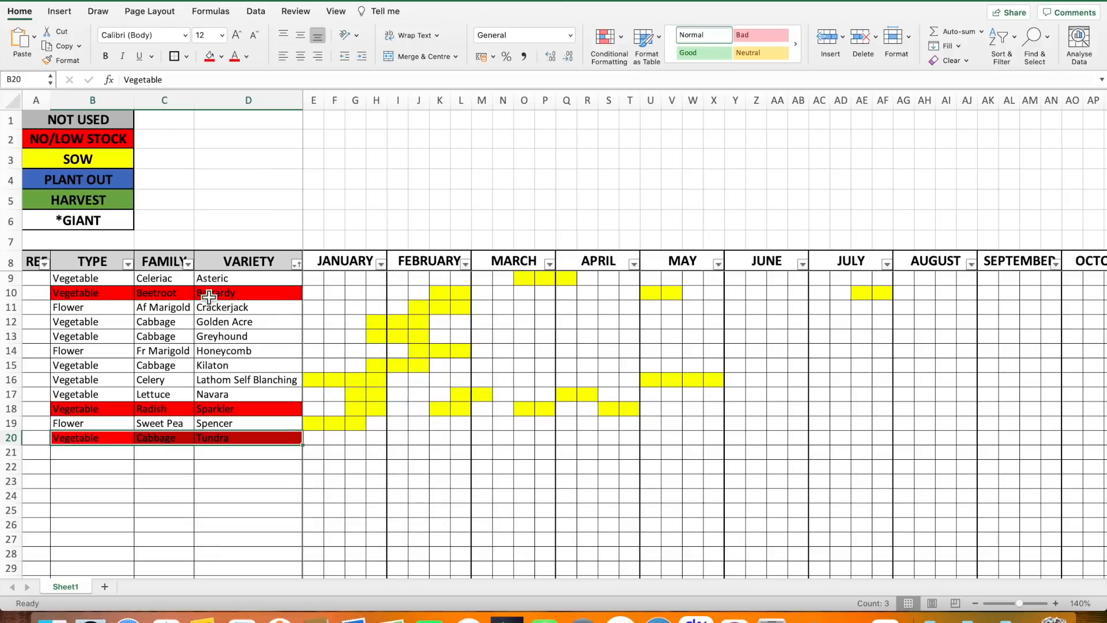
Sort the crop list by FAMILY in ascending order.
click(190, 263)
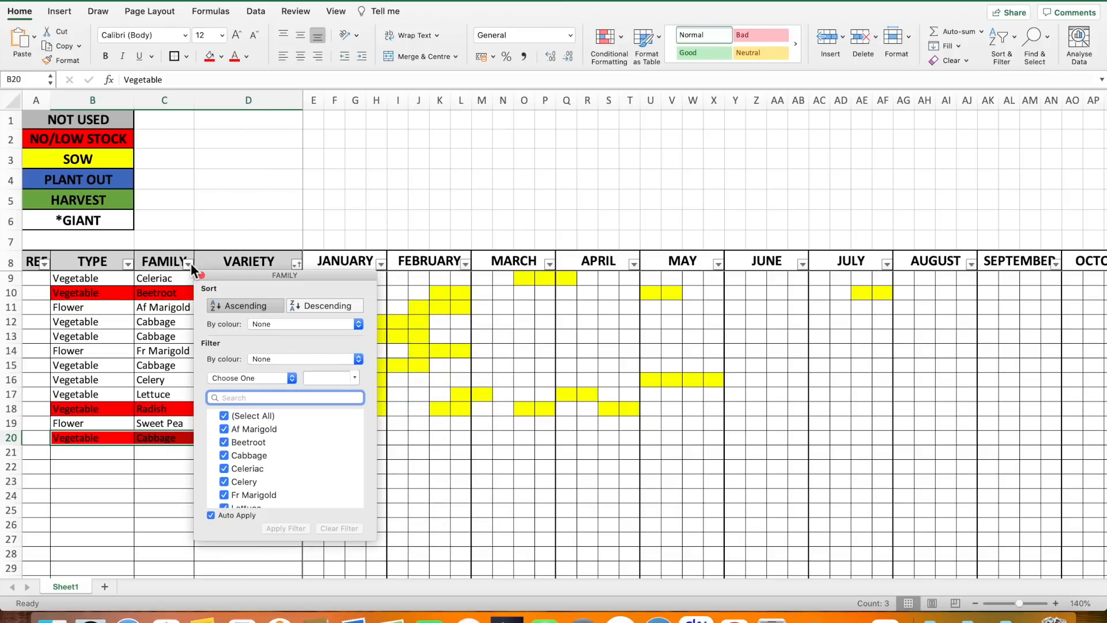
click(232, 302)
click(191, 202)
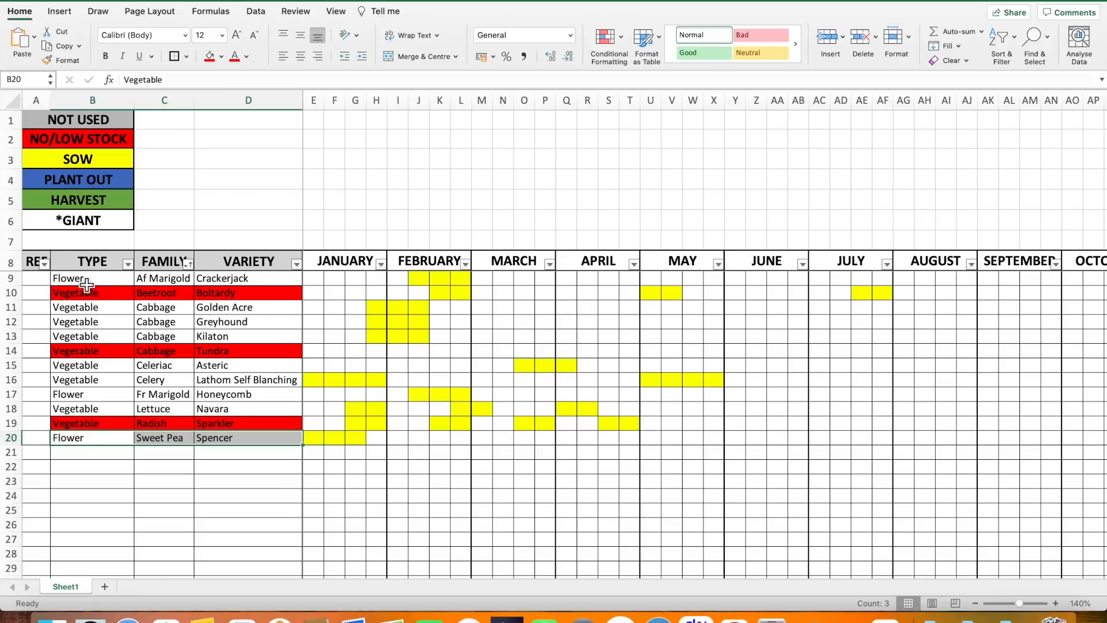
Sort the crop list by TYPE in ascending order, and re-sort it in descending order to put vegetables above flowers.
click(129, 265)
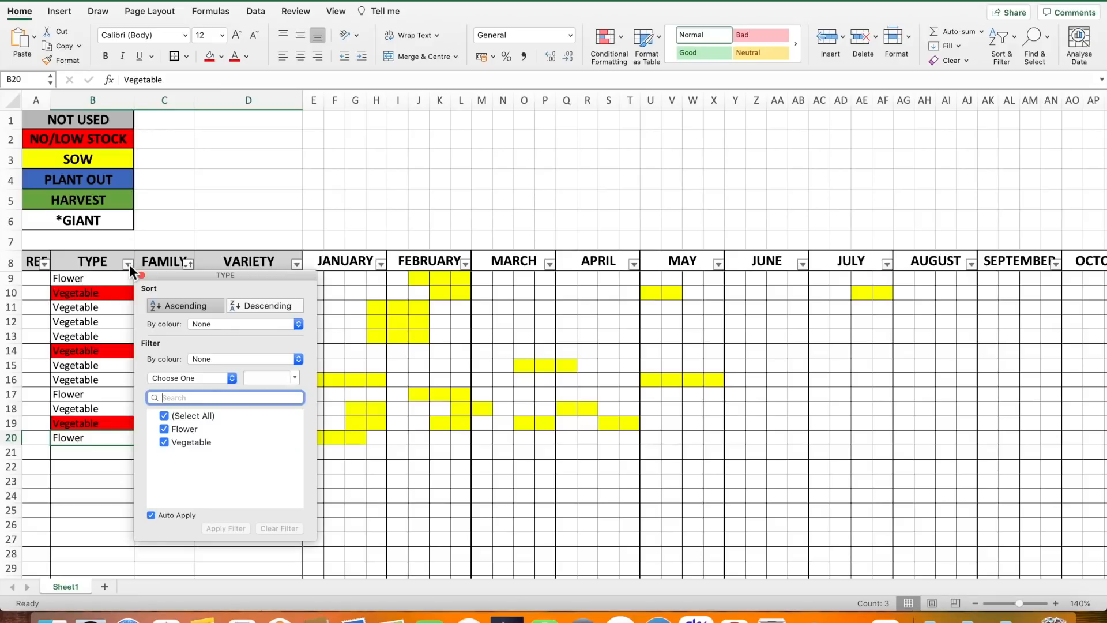
click(171, 305)
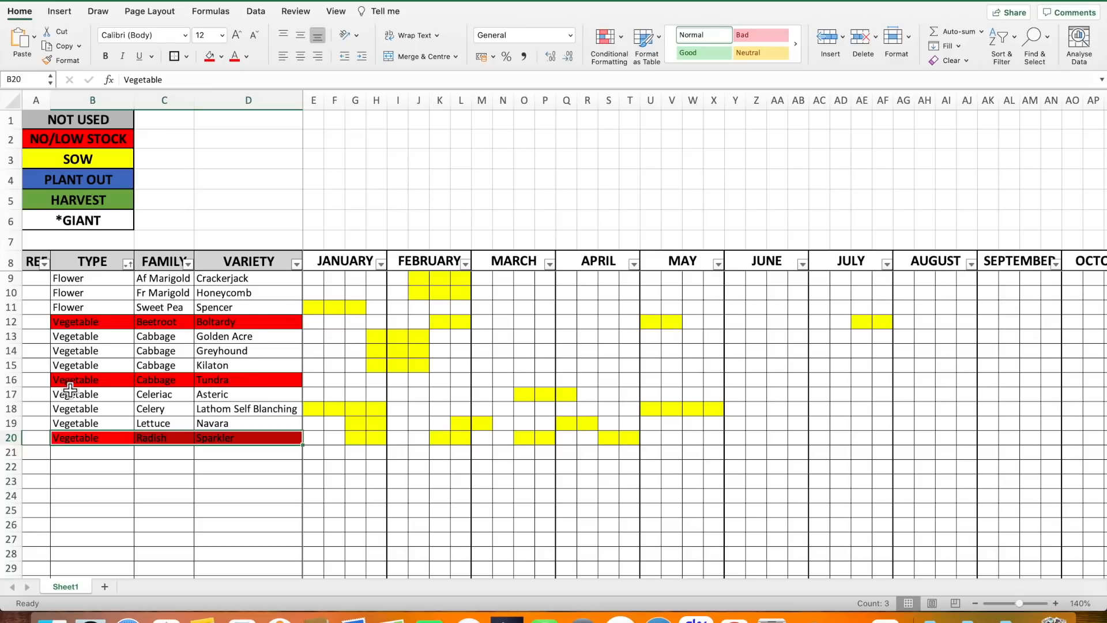
click(127, 264)
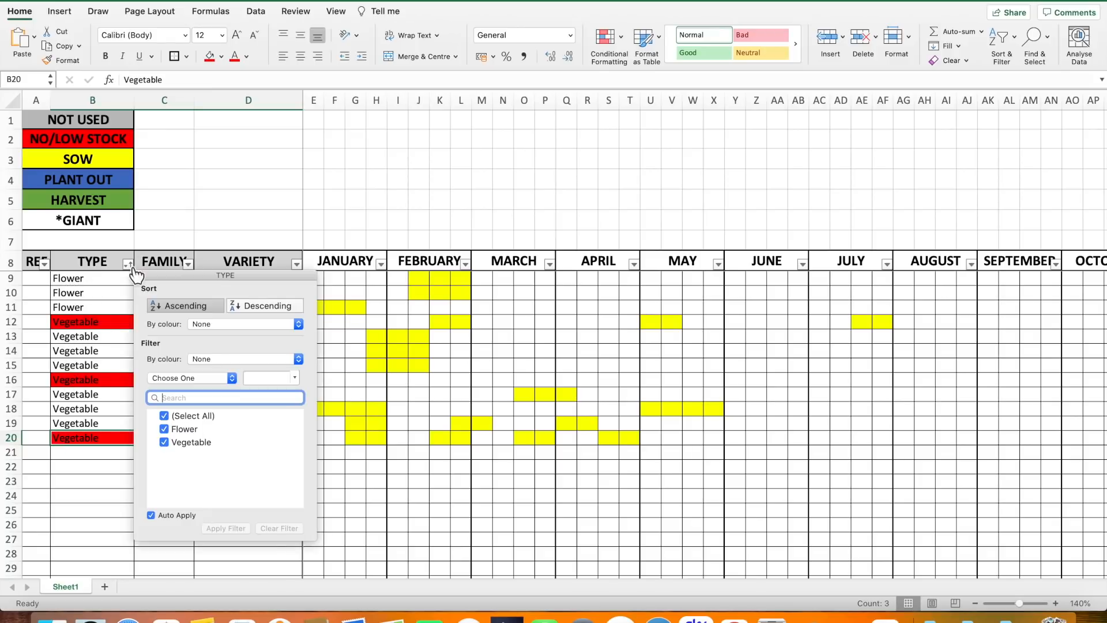
click(249, 304)
click(238, 199)
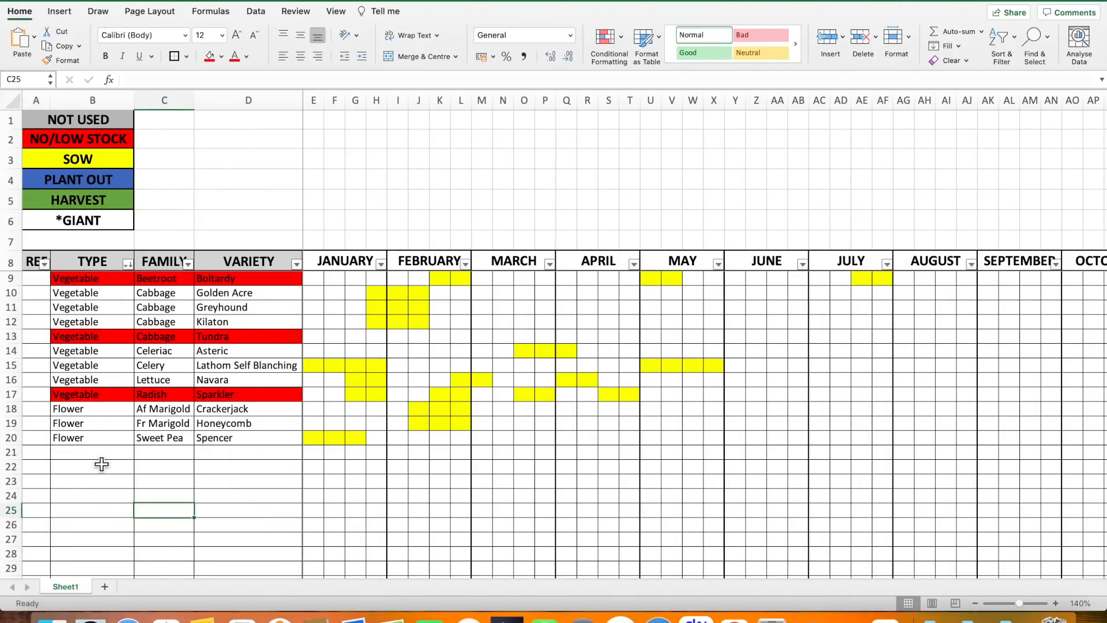
Add a crop entry in row 21 with type Vegetable, family Cabbage and variety Dutchman.
click(100, 456)
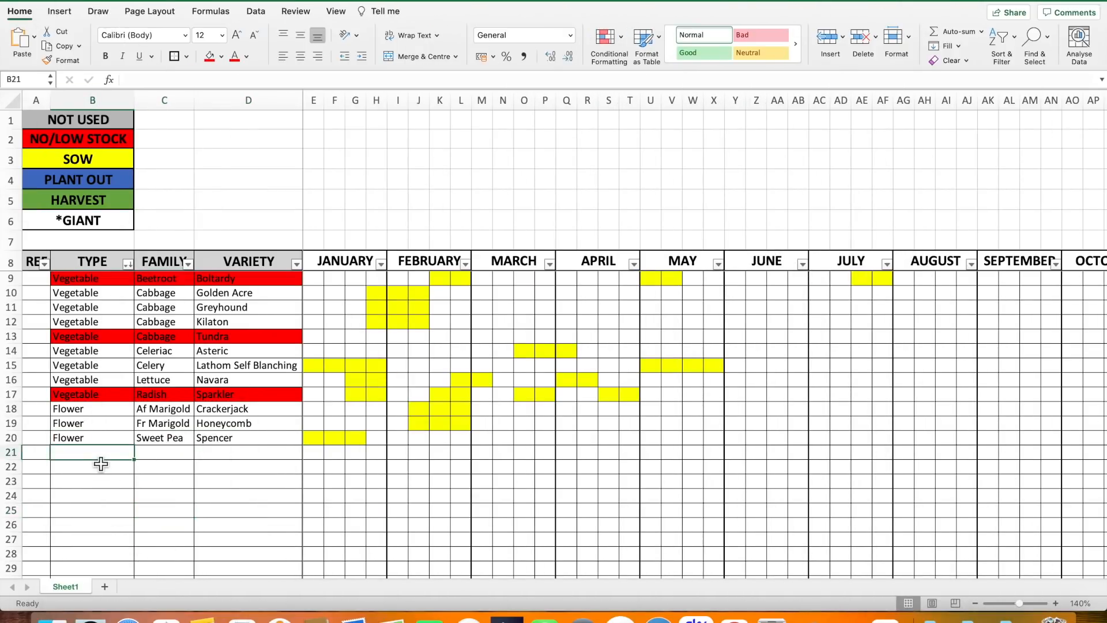
text(Vegetable)
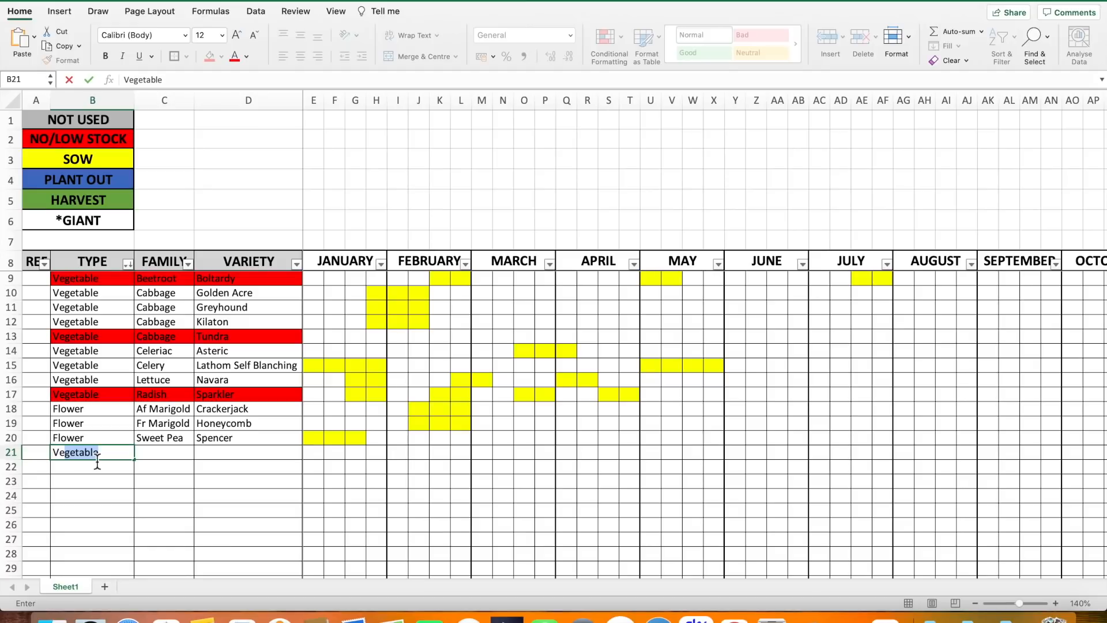
key(Tab)
text(Cabbage)
key(Tab)
text(Dutchman)
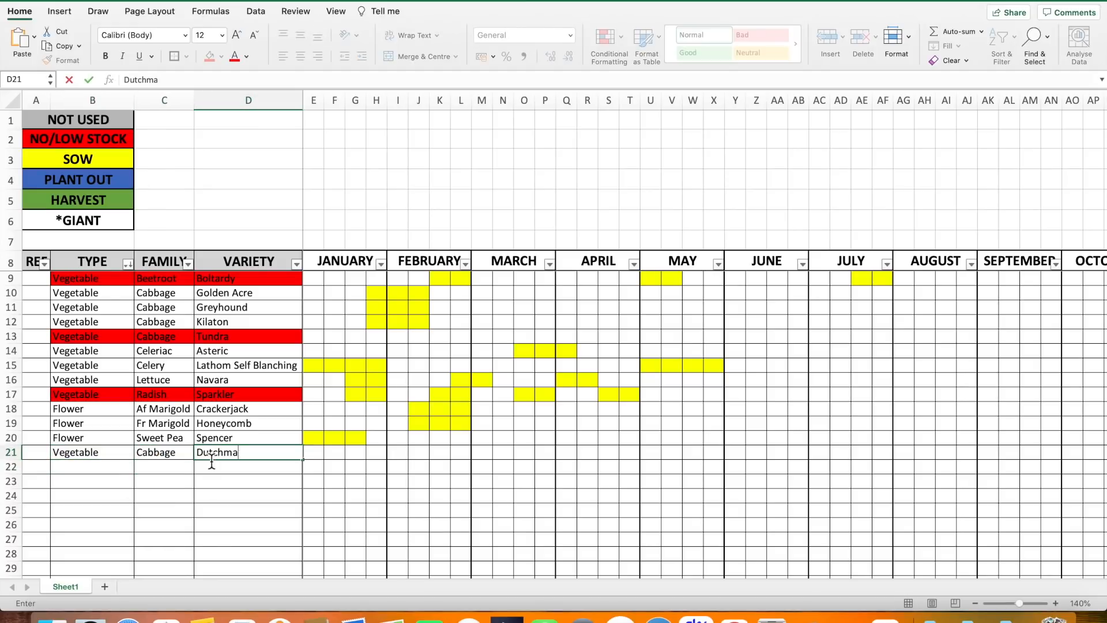
key(Return)
Add a crop entry in row 22 with type Vegetable, family Carrot and variety Atlas.
text(Vegetable)
key(Tab)
text(Car)
key(Tab)
text(Atle)
click(256, 494)
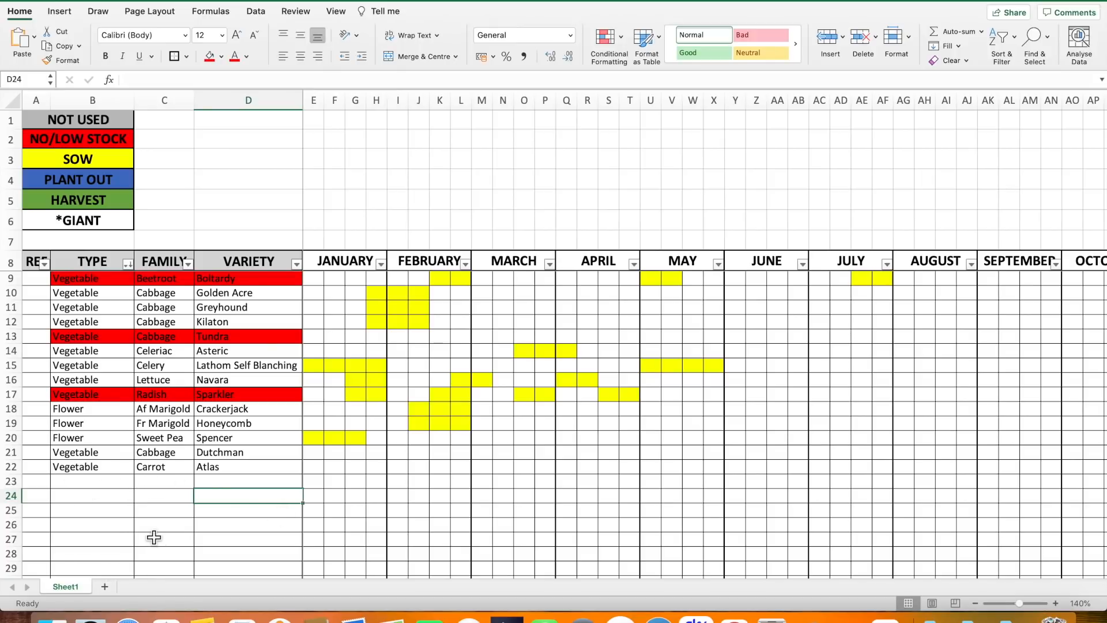
Mark the Dutchman and Atlas entries as not used by filling the whole of rows 21 and 22 with light grey.
click(17, 458)
drag(17, 458, 17, 470)
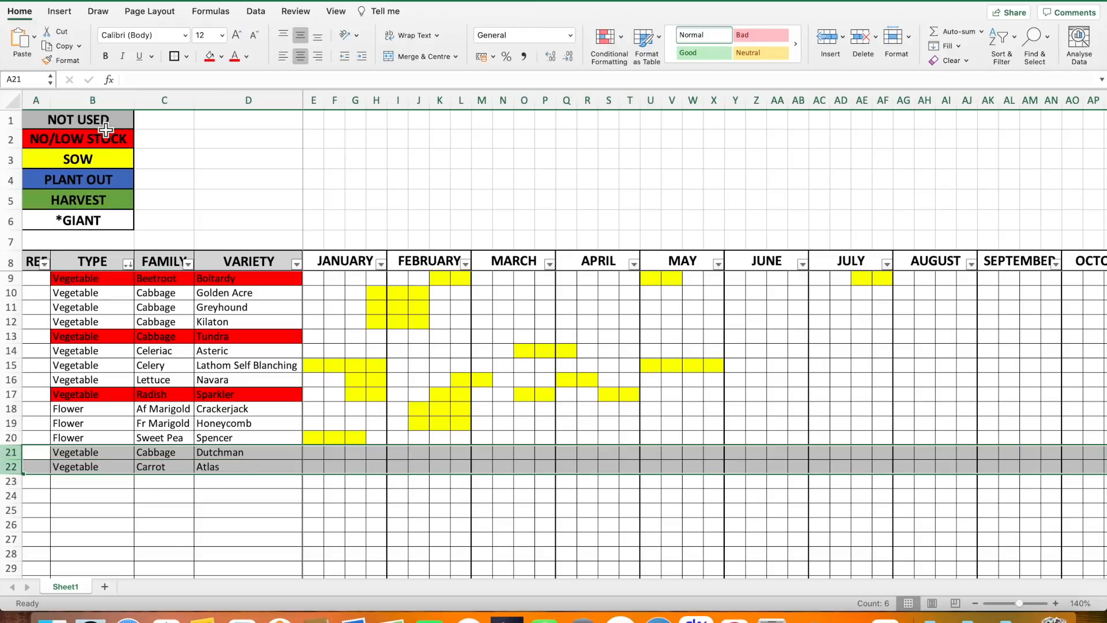
click(222, 57)
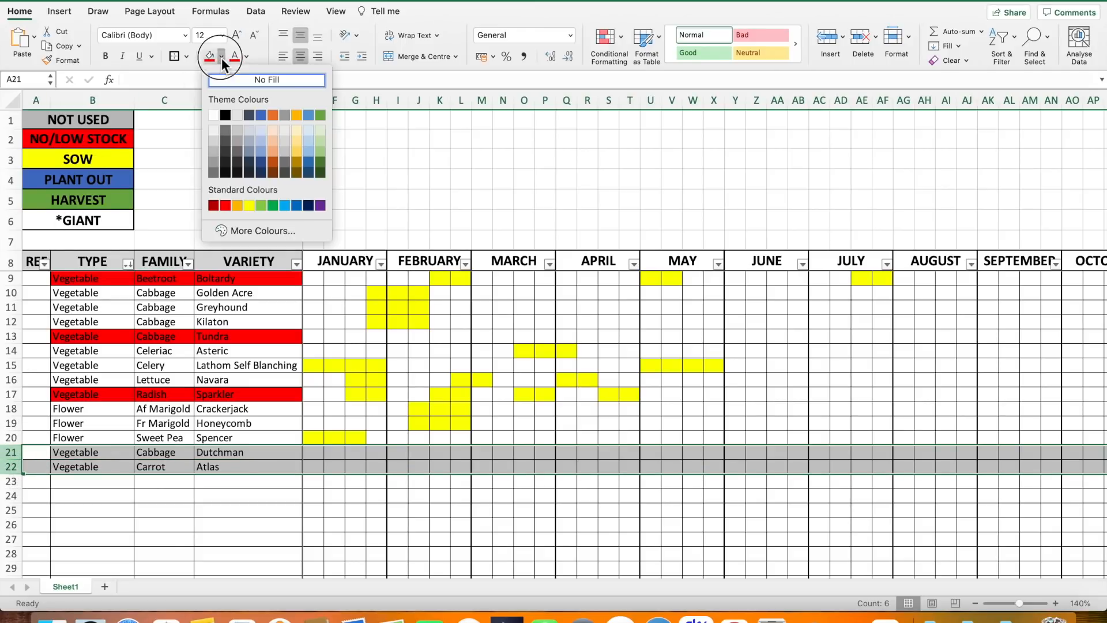
click(214, 141)
click(289, 186)
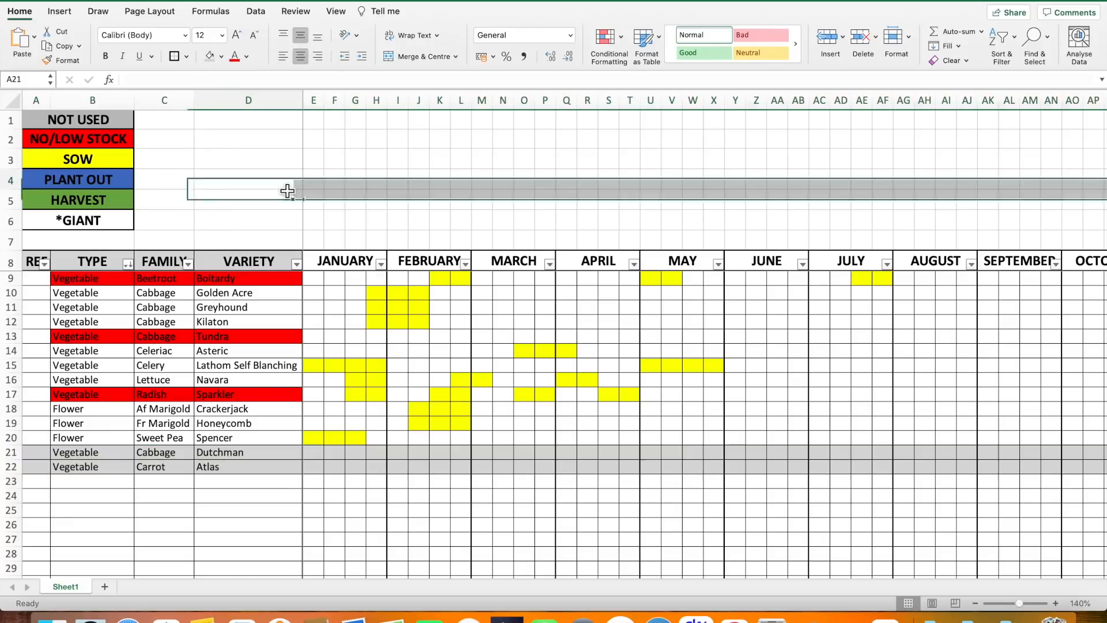
click(261, 552)
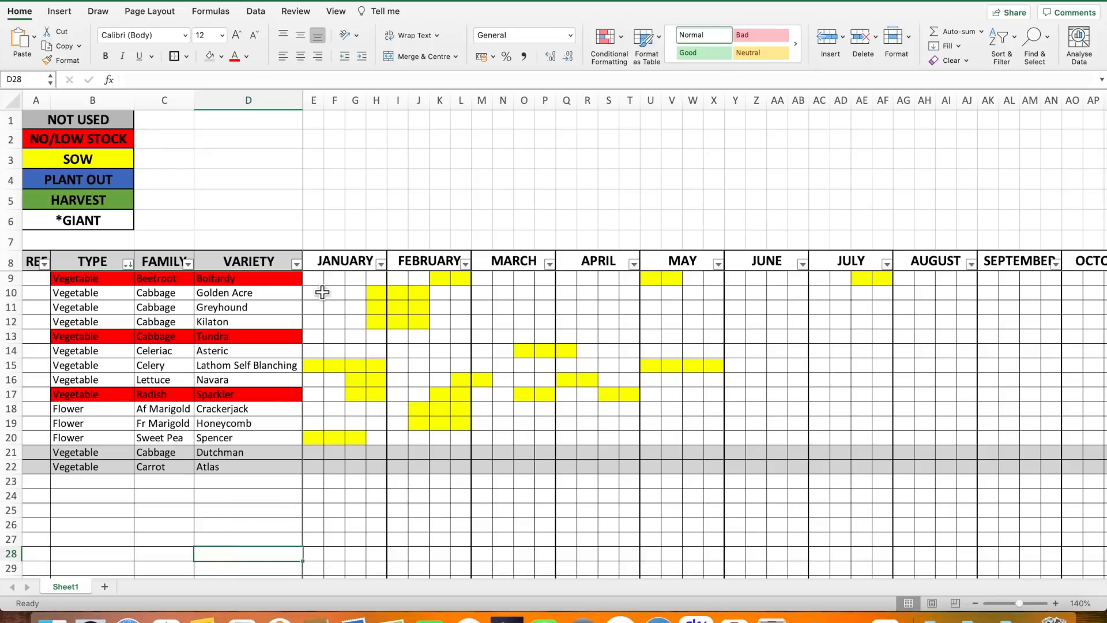
drag(321, 293, 321, 279)
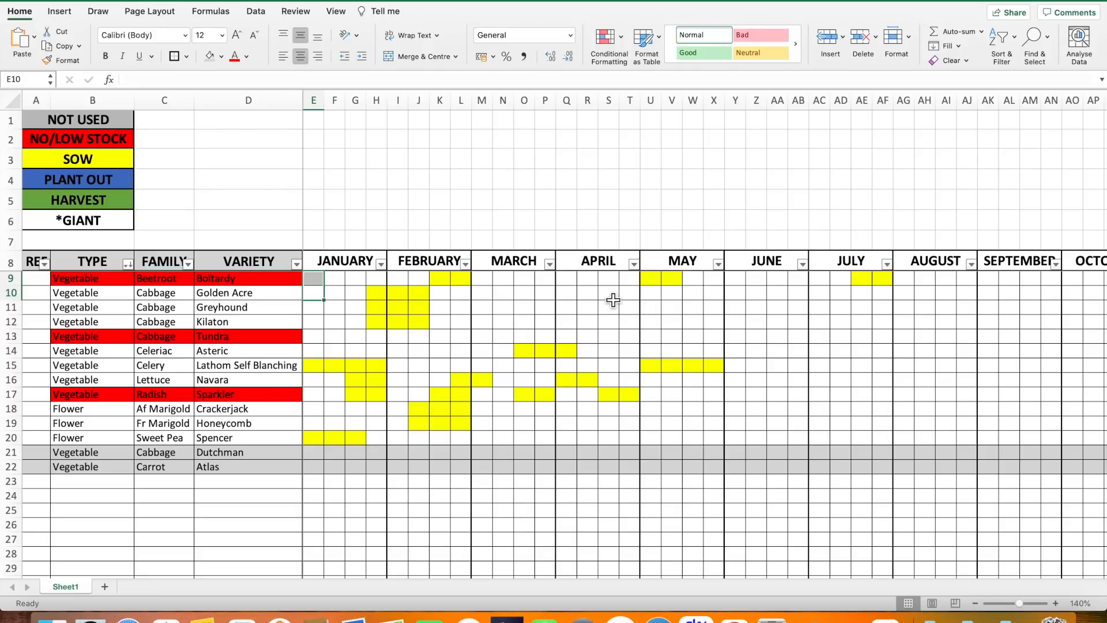
Mark the plant-out period for Golden Acre and Greyhound by filling cells S10:U11 with the legend's blue.
drag(609, 297, 646, 313)
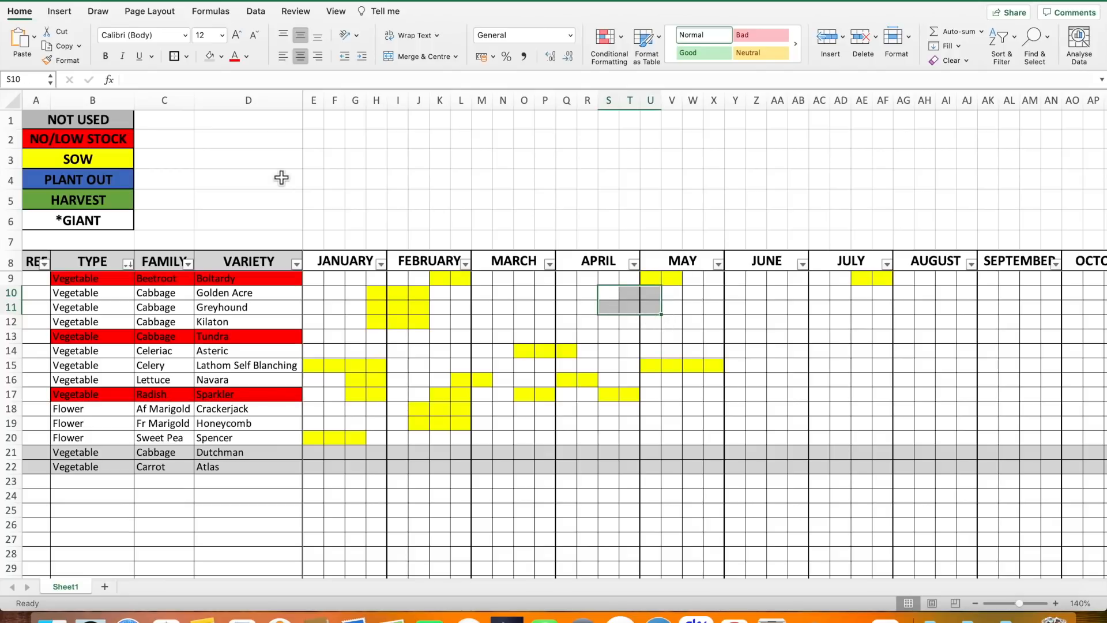
click(222, 56)
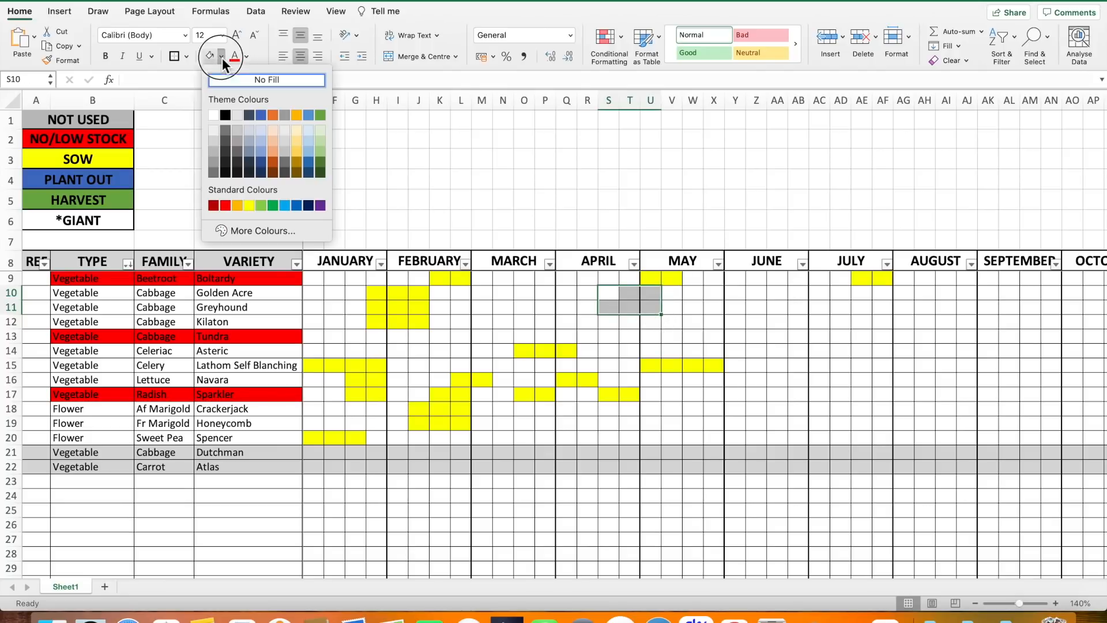
click(260, 114)
click(524, 158)
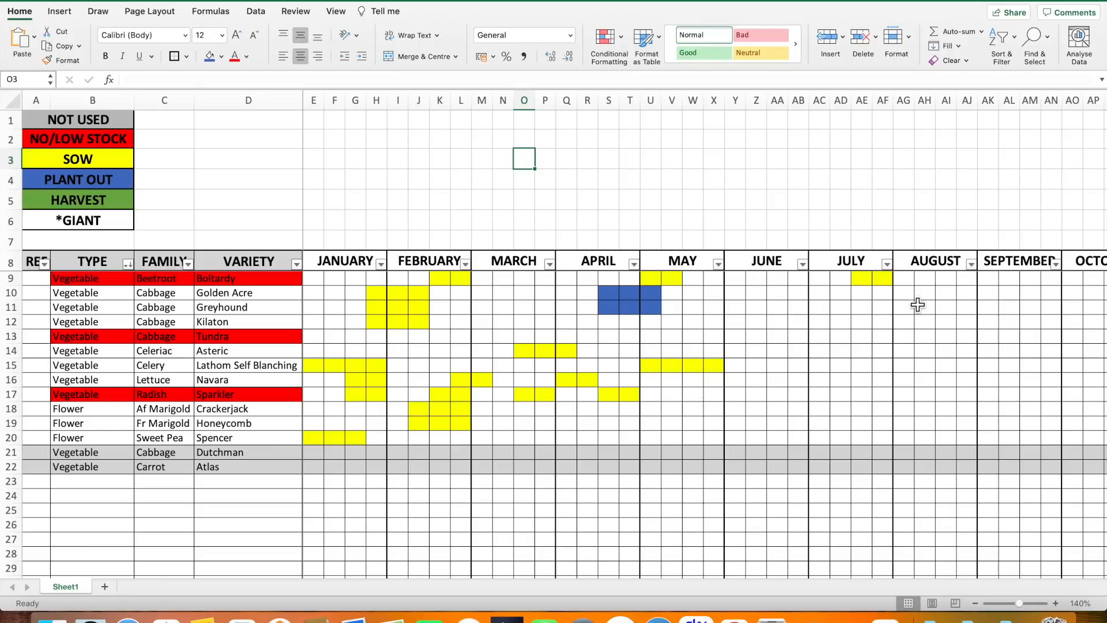
Mark the harvest period for Golden Acre and Greyhound by filling cells AF10:AI11 with standard green.
drag(888, 296, 946, 316)
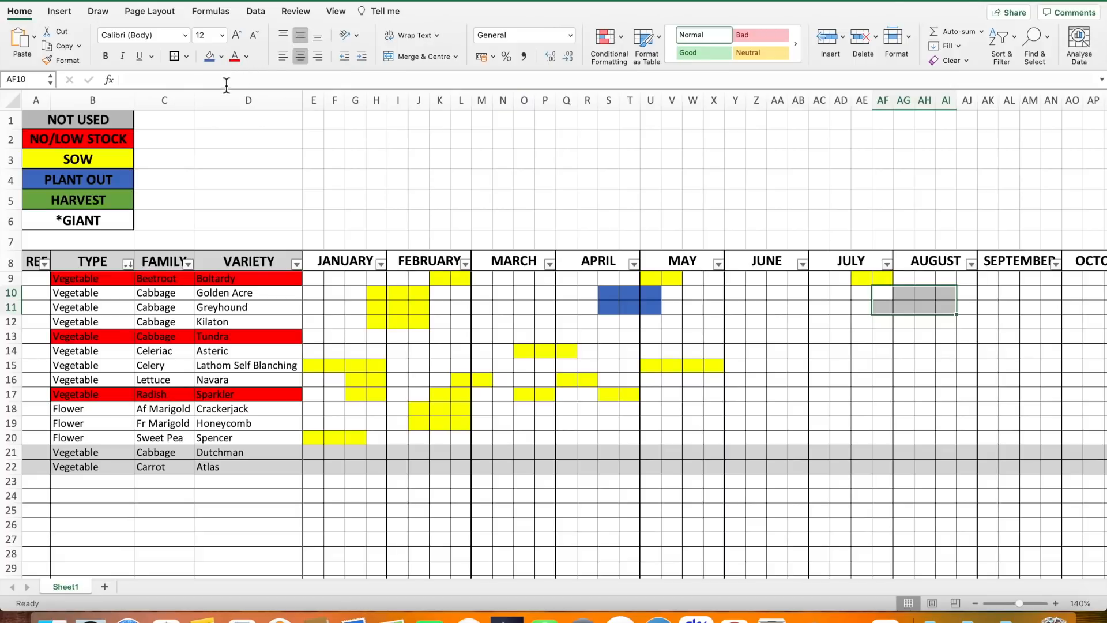
click(222, 57)
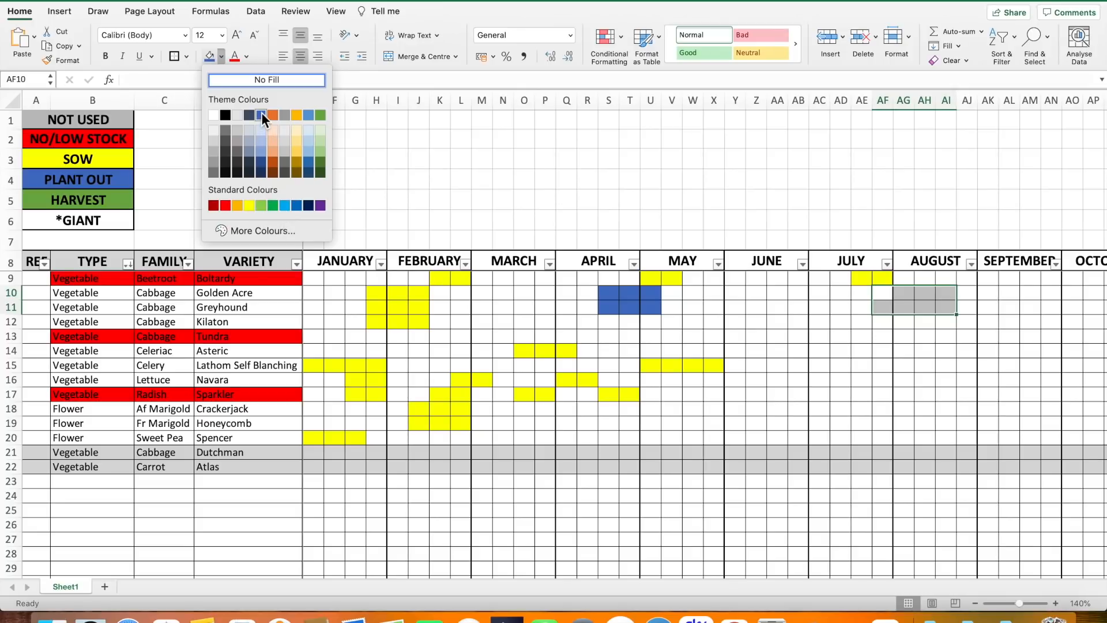
click(274, 207)
click(592, 199)
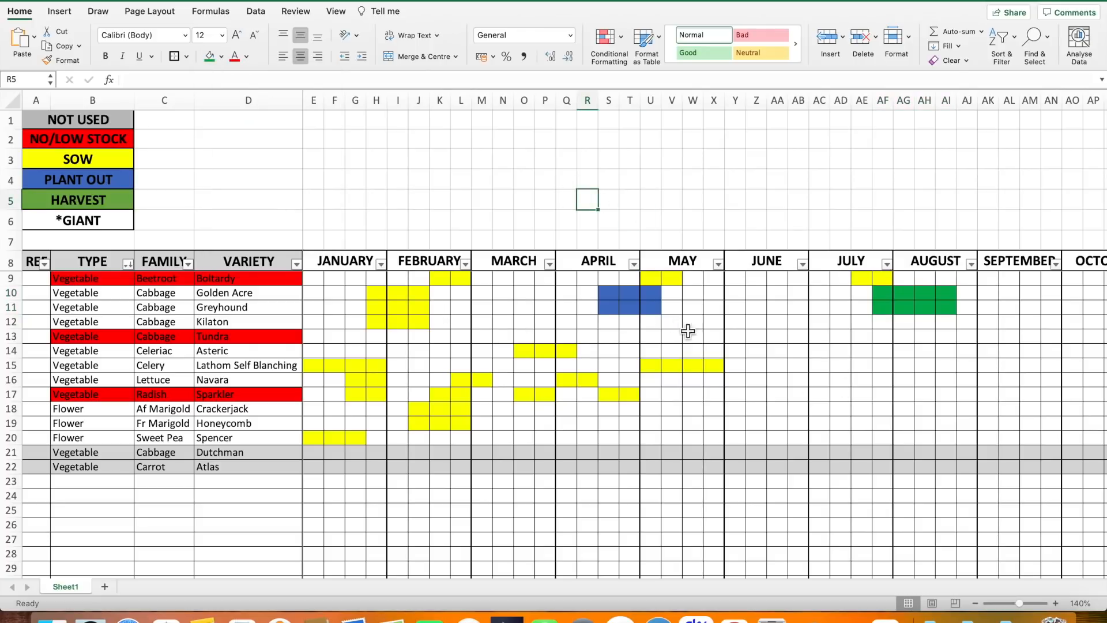
scroll(817, 364, right, 3)
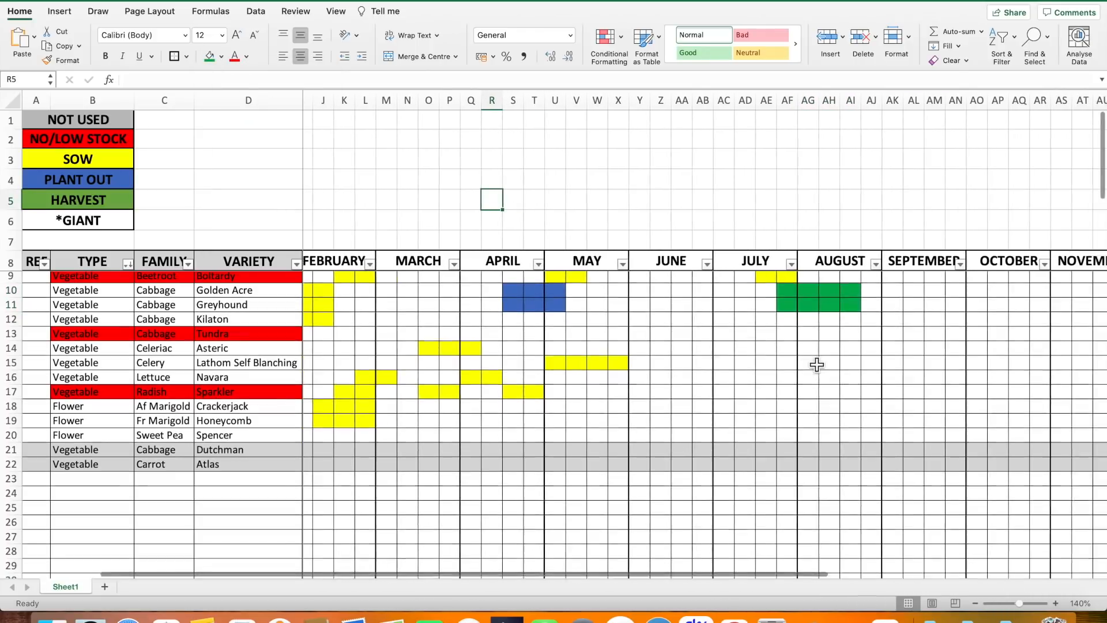
scroll(817, 365, left, 3)
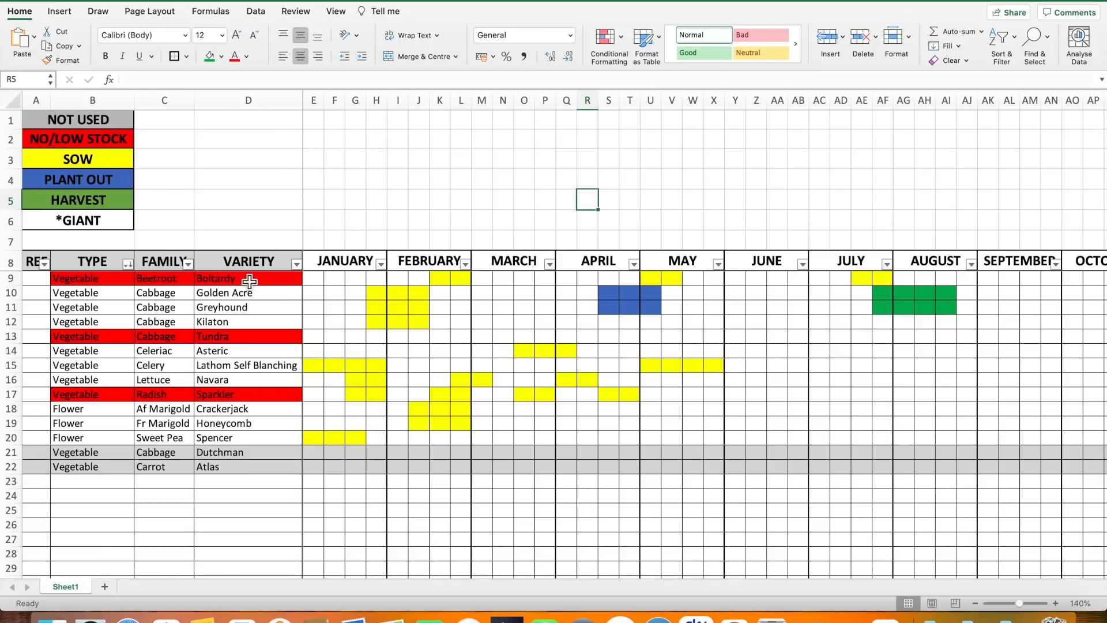
Sort the crop list by the VARIETY column's red cell colour to bring the no/low stock entries together.
click(297, 264)
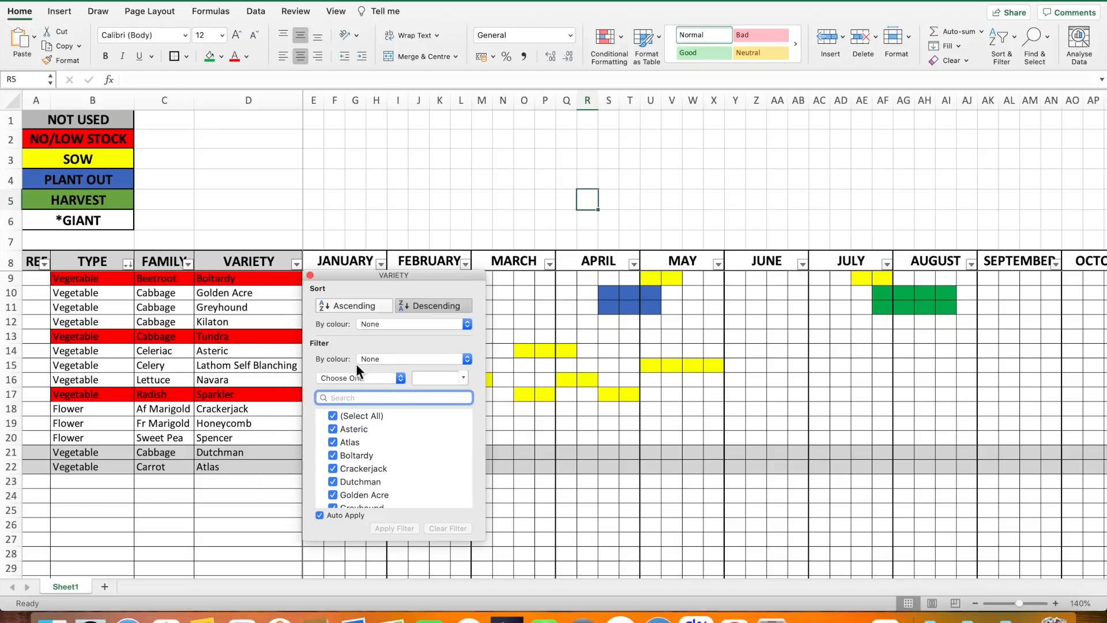
click(467, 325)
mouse_move(447, 339)
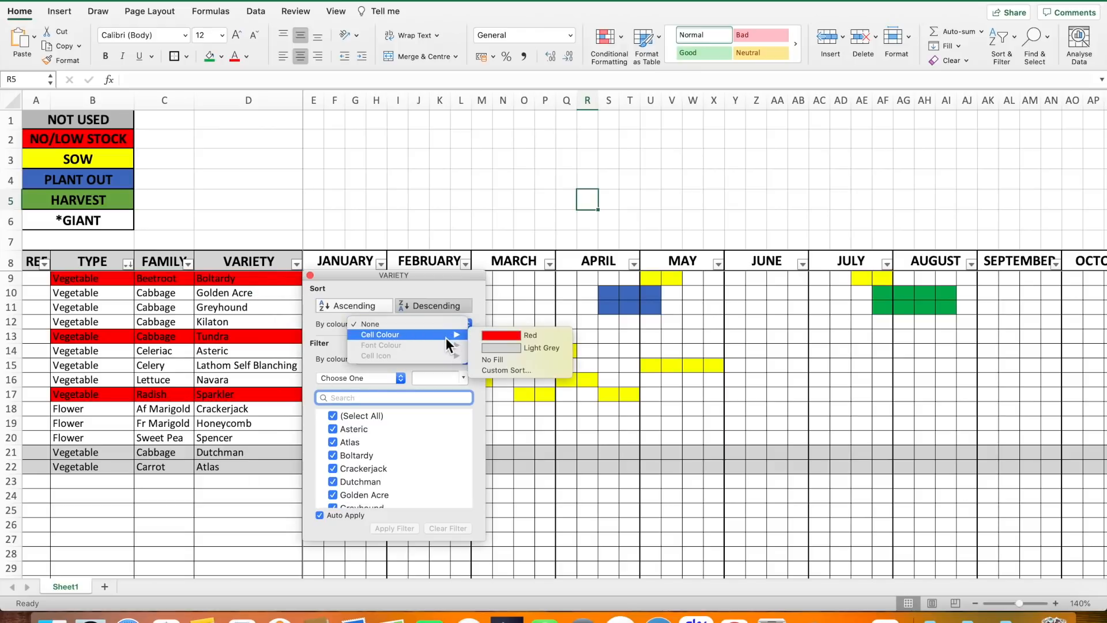
click(504, 336)
click(504, 341)
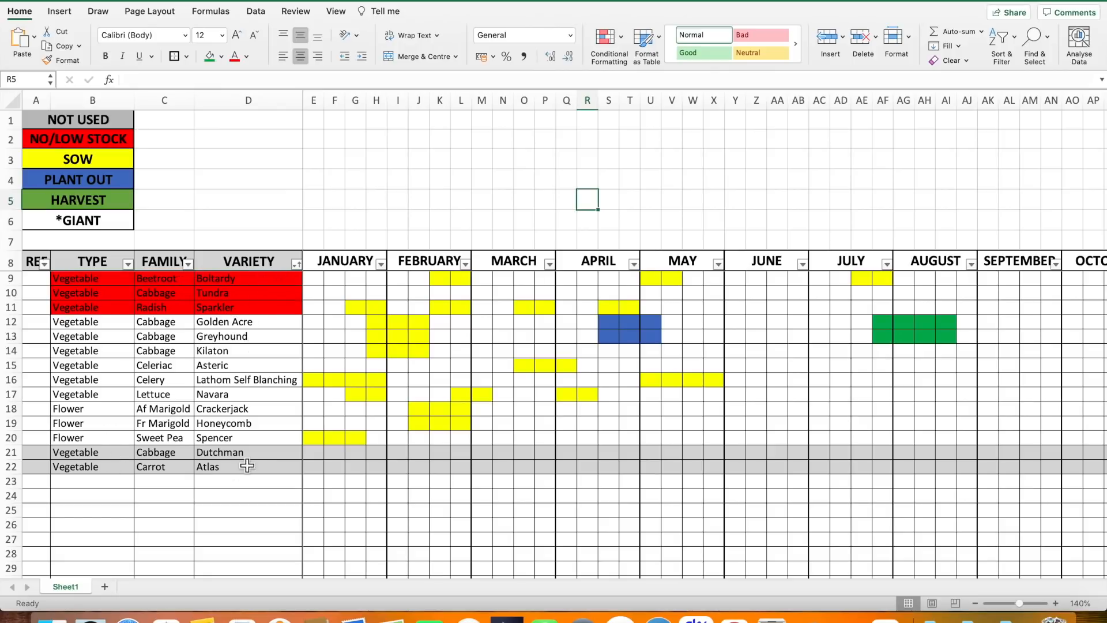
Sort the crop list by the VARIETY column's light grey cell colour, and re-sort it by VARIETY in ascending order.
click(297, 264)
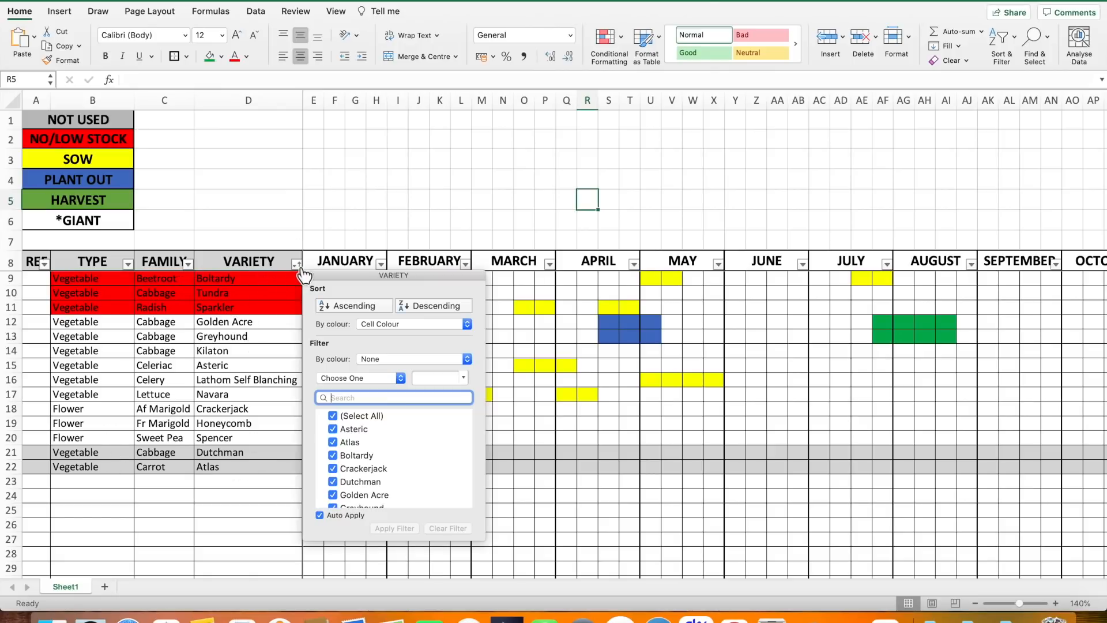
click(458, 324)
mouse_move(441, 328)
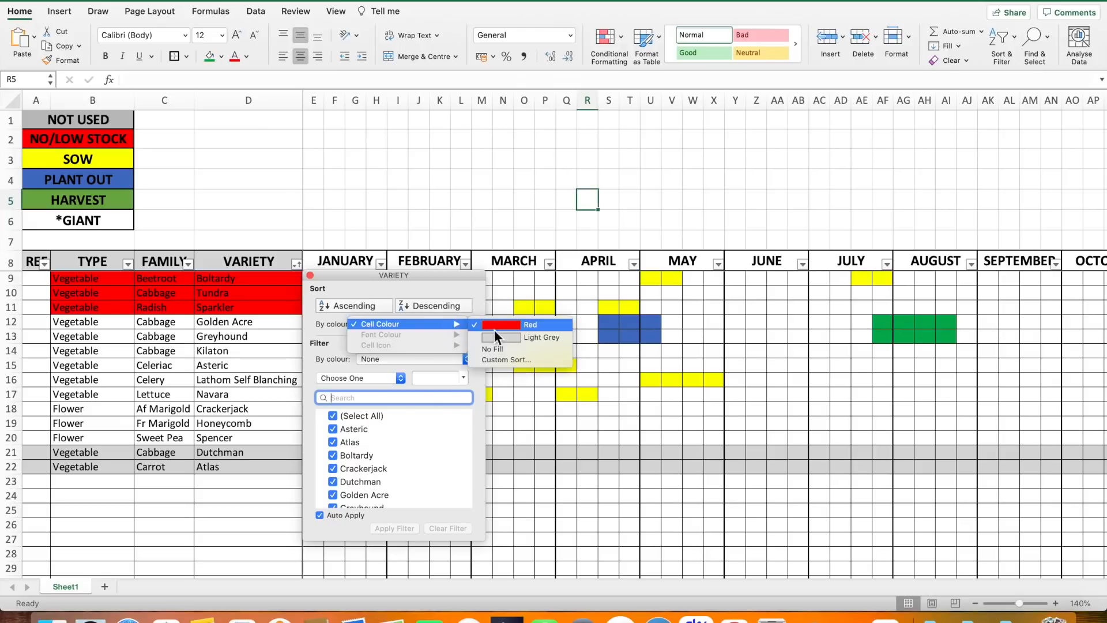
click(507, 339)
click(507, 341)
click(355, 178)
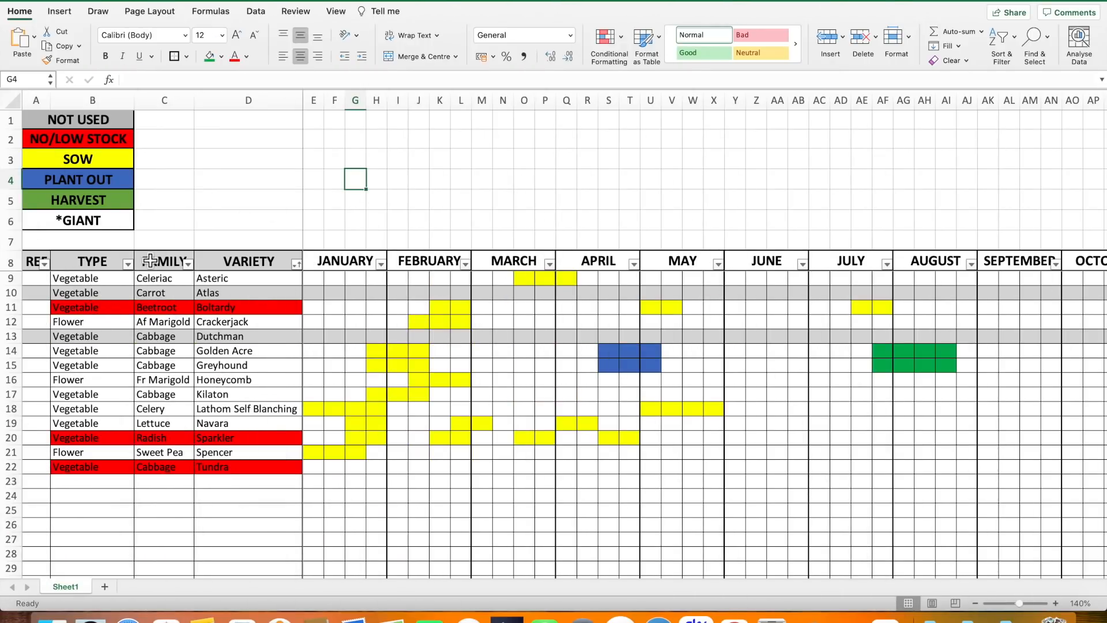
Sort the crop list by TYPE in ascending order, and switch it to descending order so vegetables come before flowers.
click(128, 264)
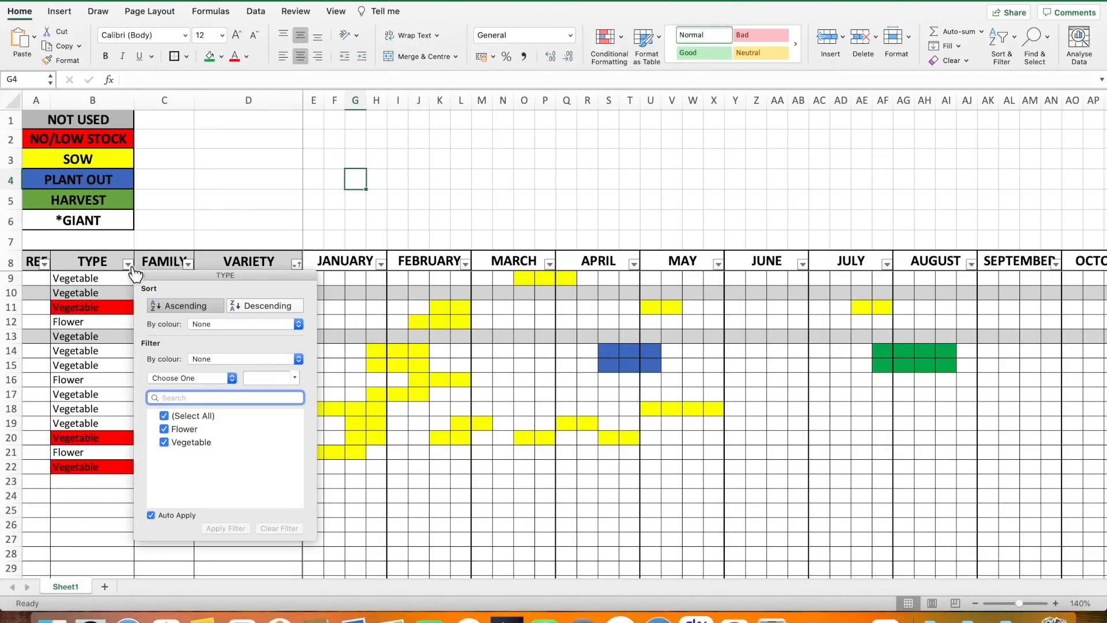
click(182, 307)
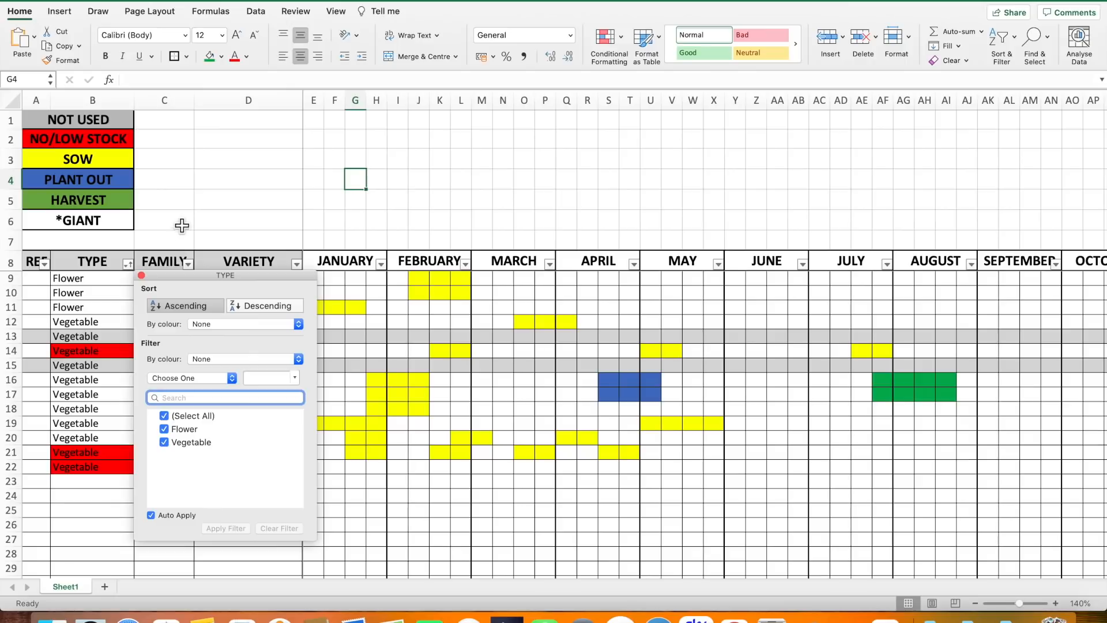
click(269, 307)
click(177, 214)
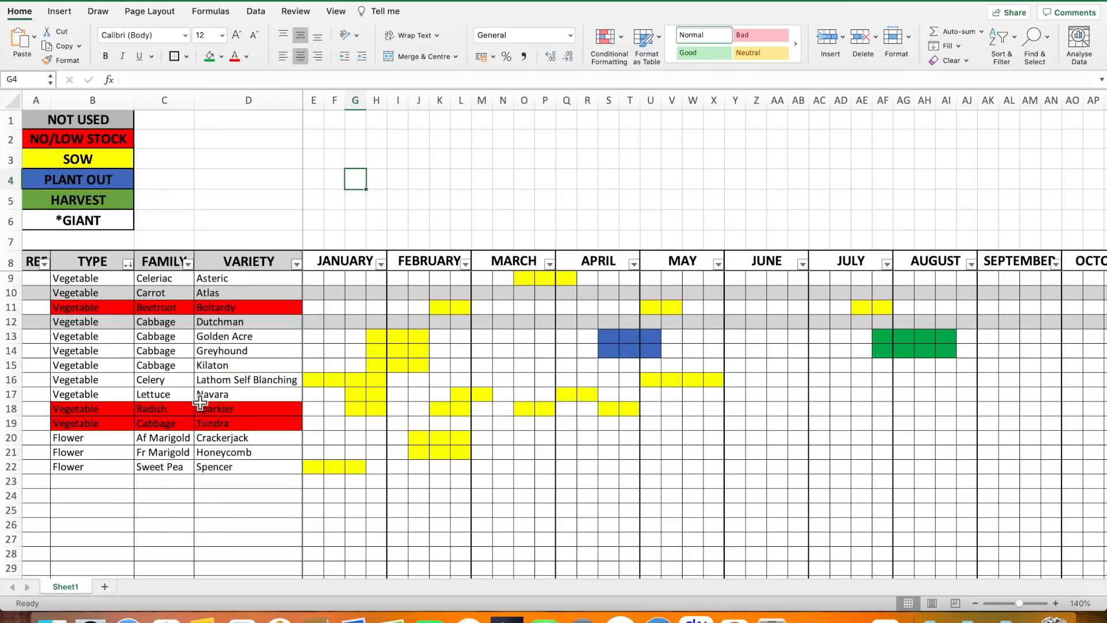
Add a crop entry in row 23 with type Vegetable, family Onion and variety Kelsae.
click(101, 489)
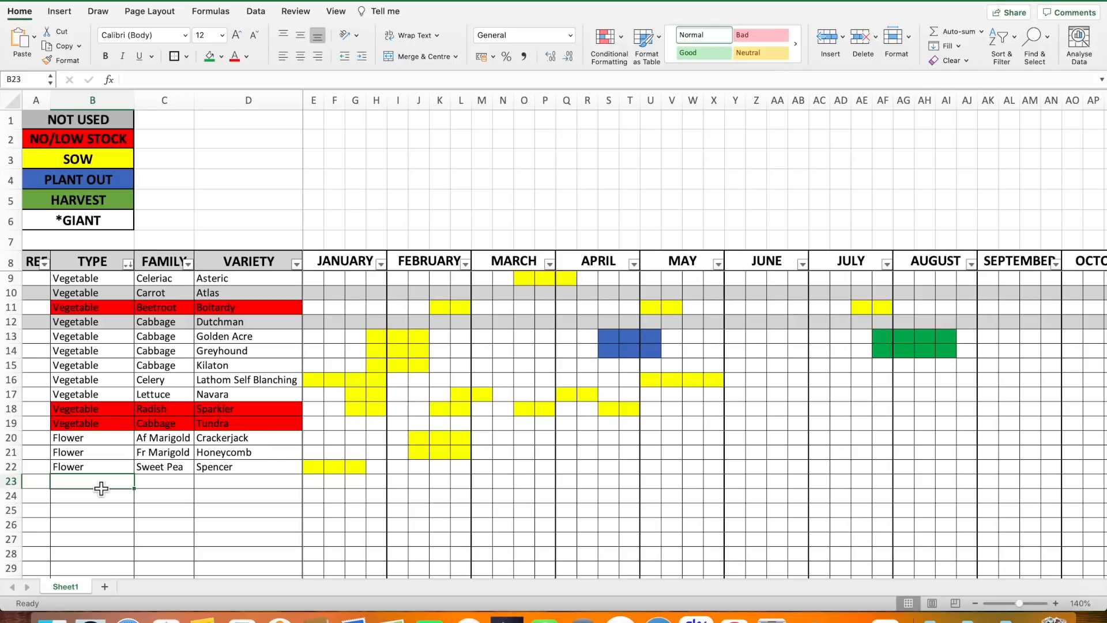
text(V)
key(Return)
click(157, 482)
text(Onion)
click(212, 482)
text(Kelsae)
Add a crop entry in row 24 with type Vegetable, family Onion and variety Mammoth.
click(98, 498)
text(Vegetable)
click(161, 498)
text(Mammoth)
Add a crop entry in row 25 with type Vegetable, family Pepper and variety California Wonder.
click(96, 511)
text(Vegetable)
click(158, 513)
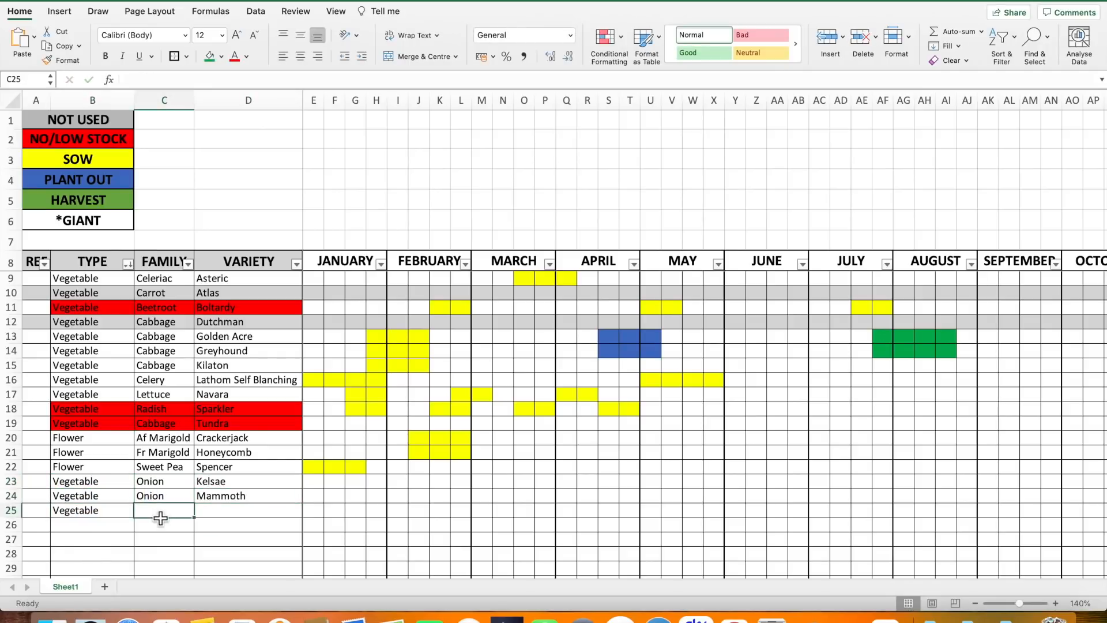
text(Pepper)
click(220, 511)
text(California Wonder)
click(294, 527)
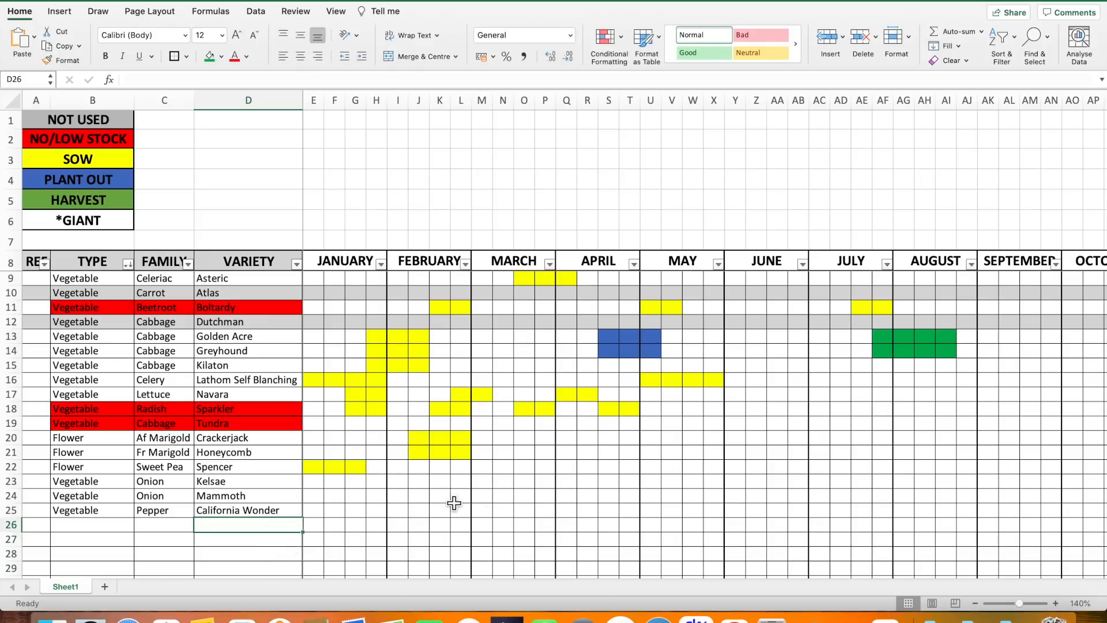
Mark the January sowing period for Kelsae, Mammoth and California Wonder by filling cells E23:G25 with yellow.
click(320, 486)
drag(325, 496, 357, 515)
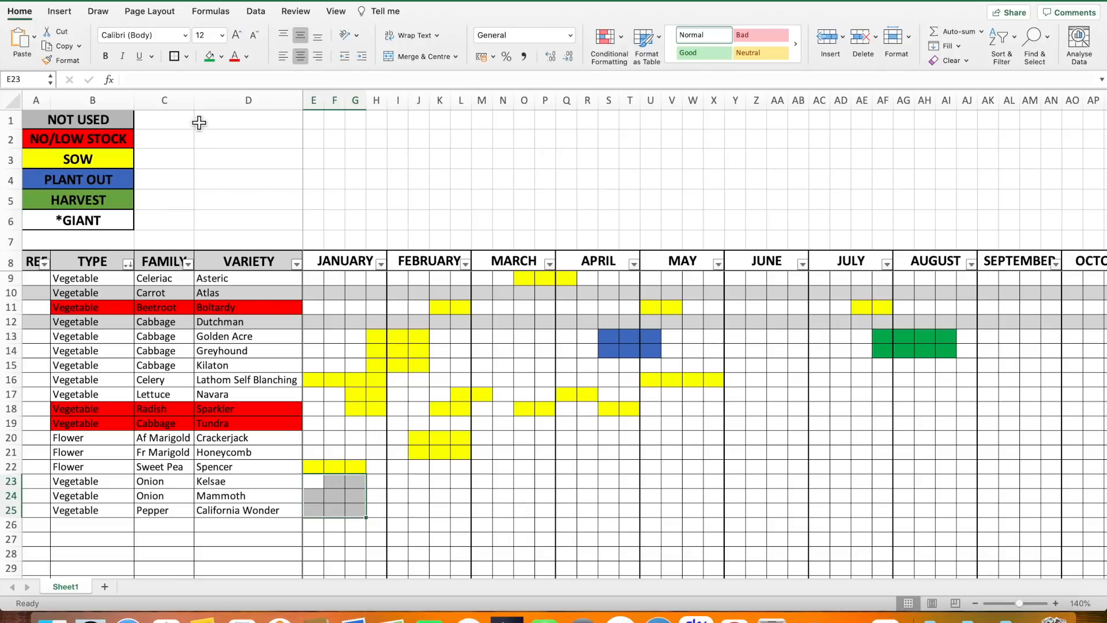
click(223, 57)
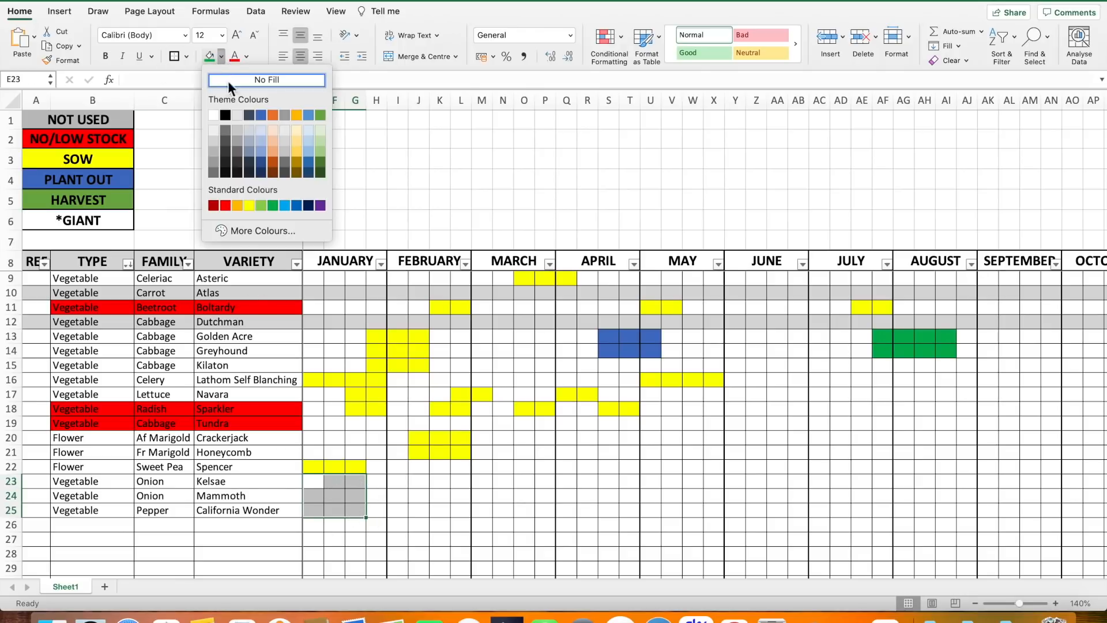
click(253, 209)
click(501, 505)
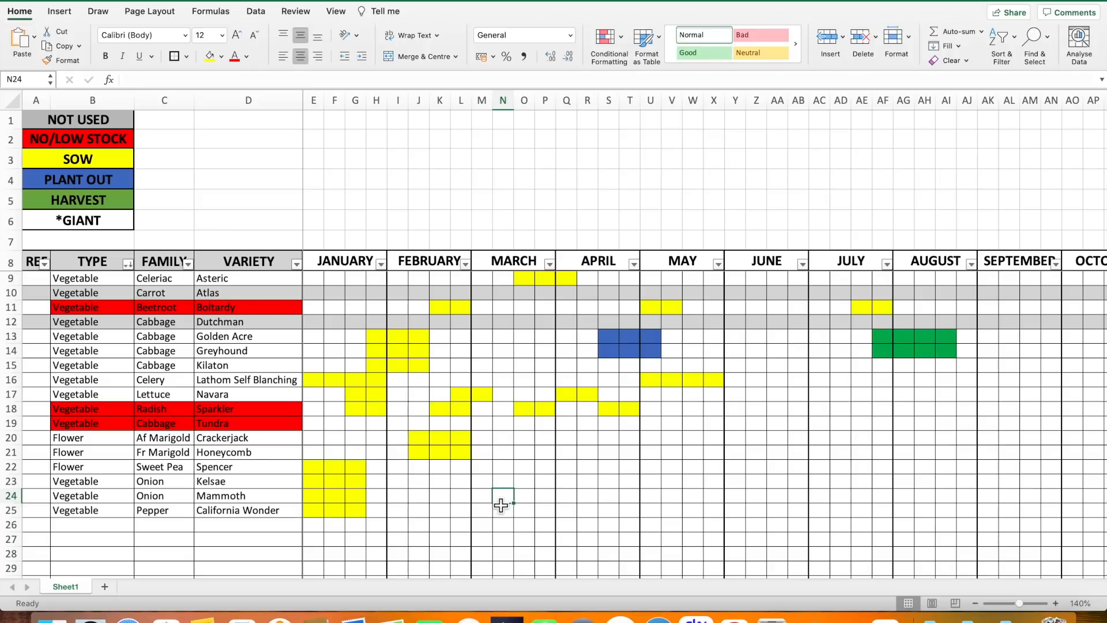
Enter the January sowing dates: 6 for Kelsae in E23, 8 for Mammoth in F24 and 9 for California Wonder in F25.
click(321, 487)
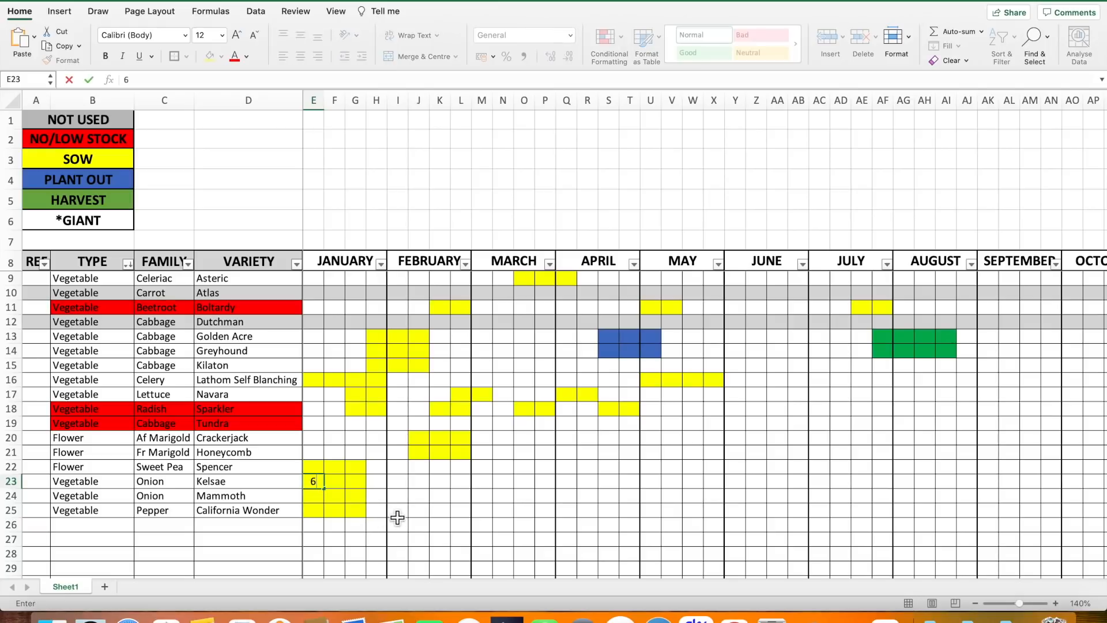
click(339, 500)
text(8)
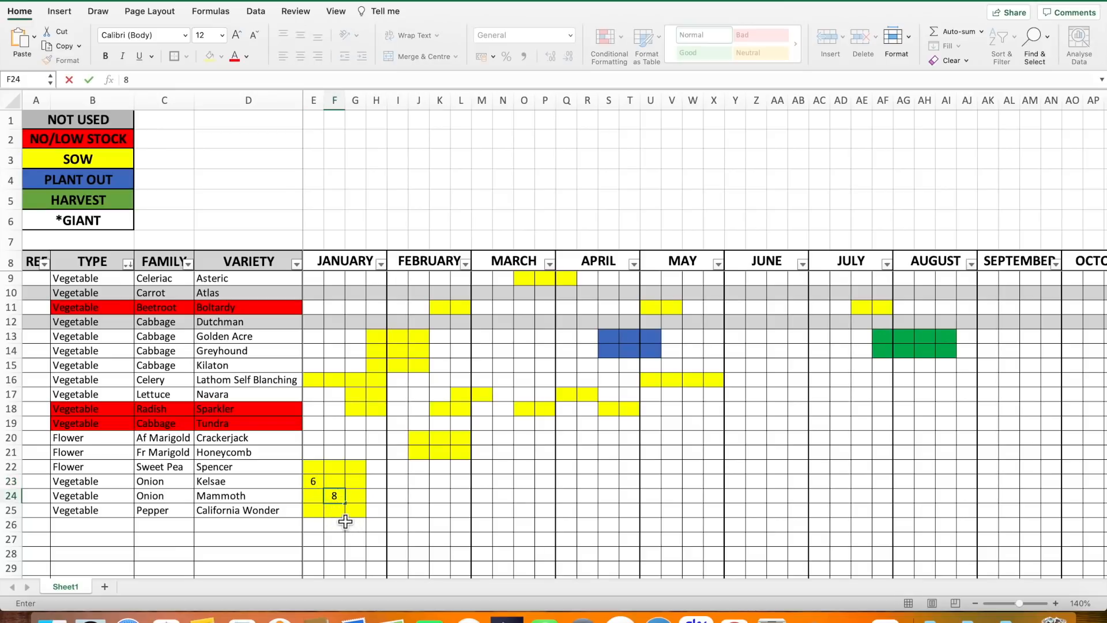
click(342, 517)
text(9)
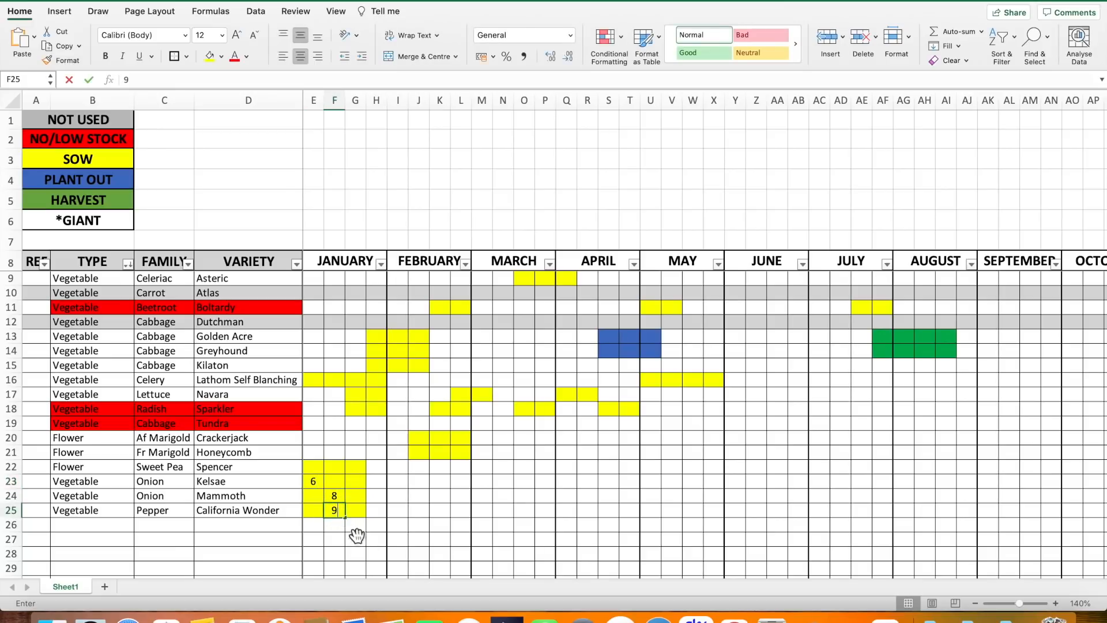
click(408, 555)
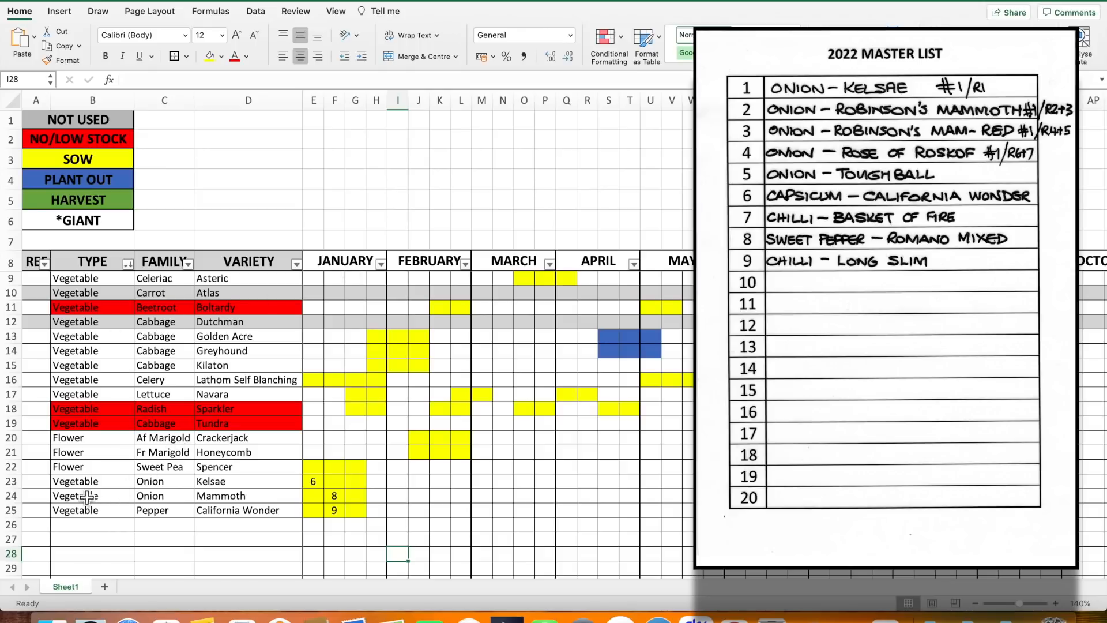
Enter the reference numbers 1 for Kelsae, 2 for Mammoth and 5 for California Wonder in the REF column.
click(44, 485)
text(1)
click(92, 539)
click(36, 496)
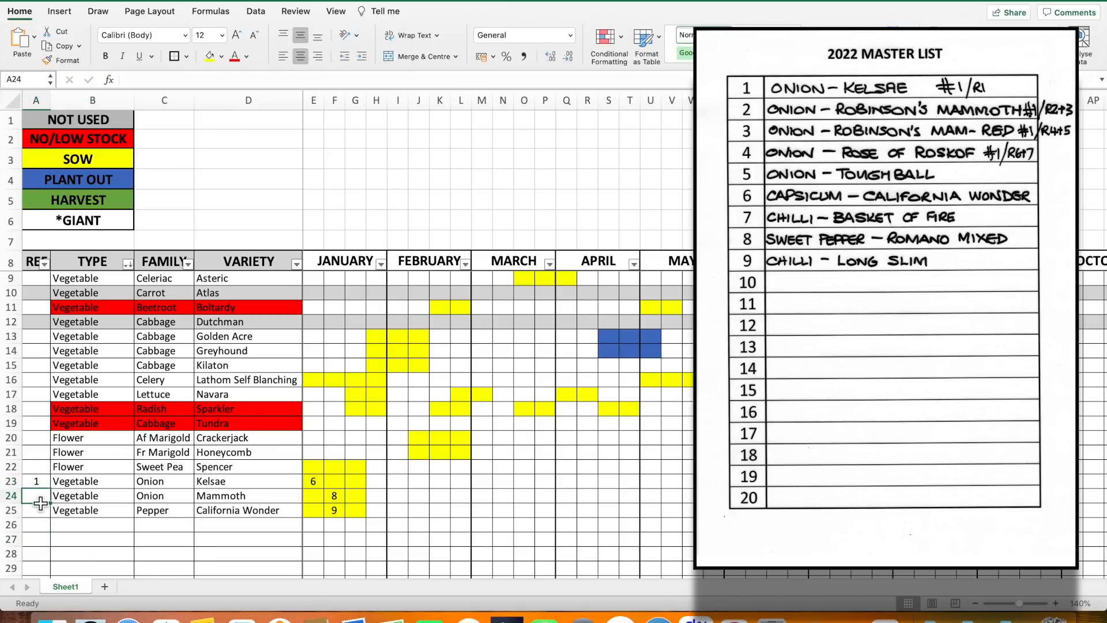
text(2)
click(77, 540)
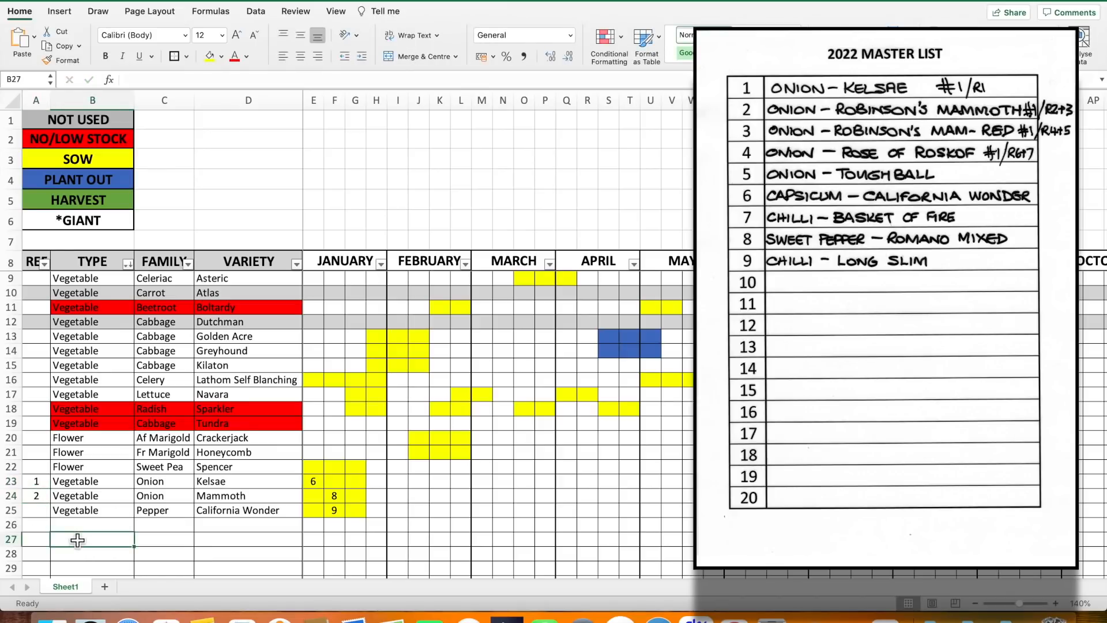
click(41, 515)
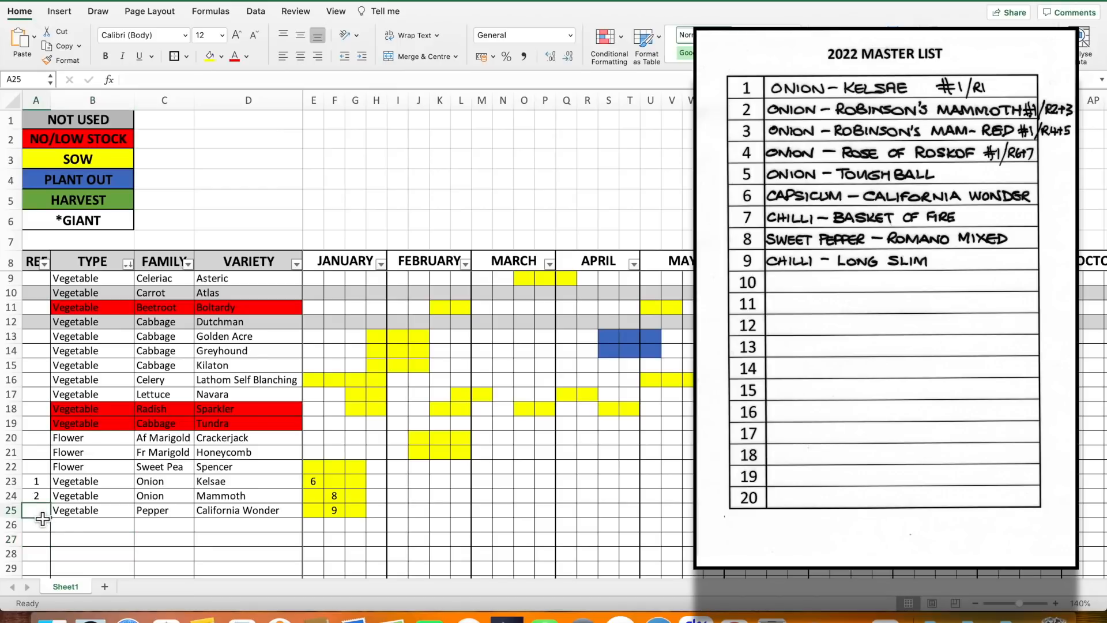
text(5)
click(57, 553)
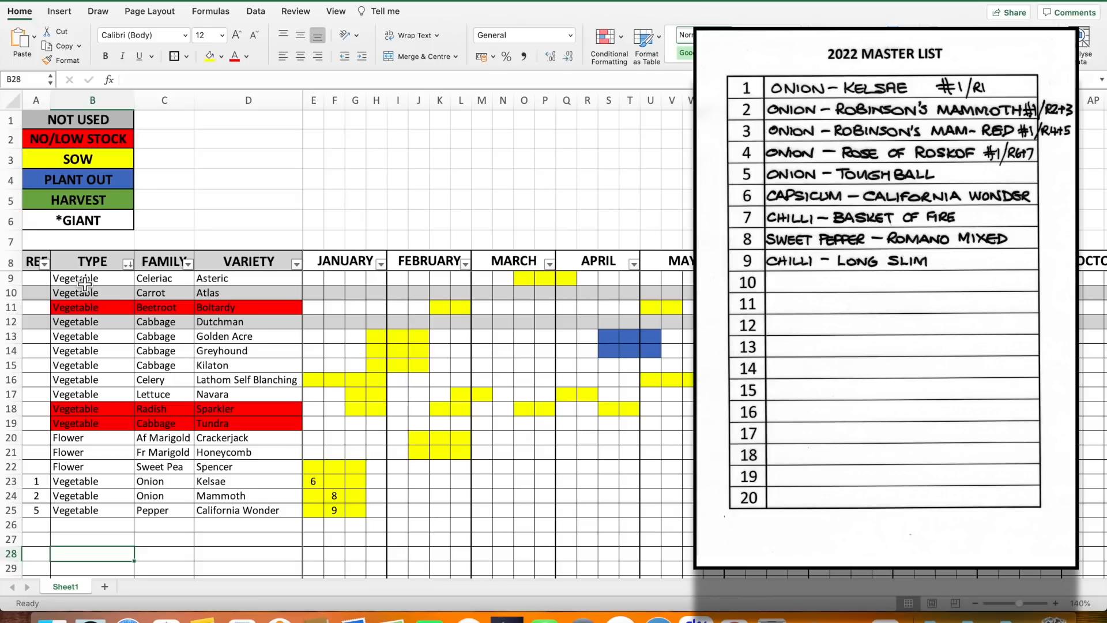
Sort the crop list by REF in ascending order to put the numbered crops first.
click(46, 264)
click(90, 307)
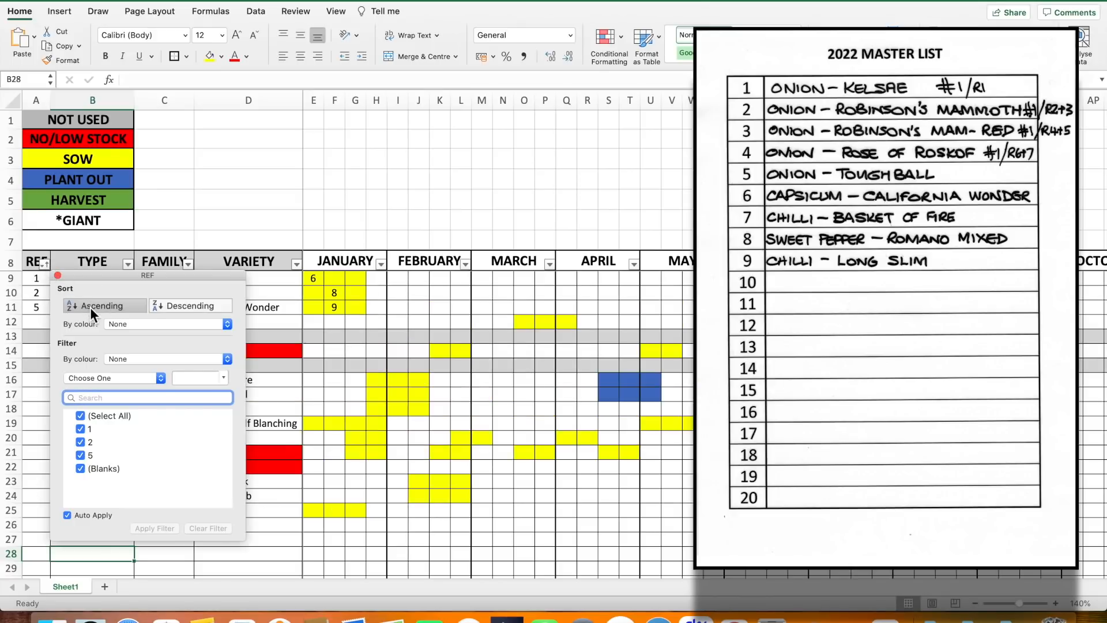
click(161, 204)
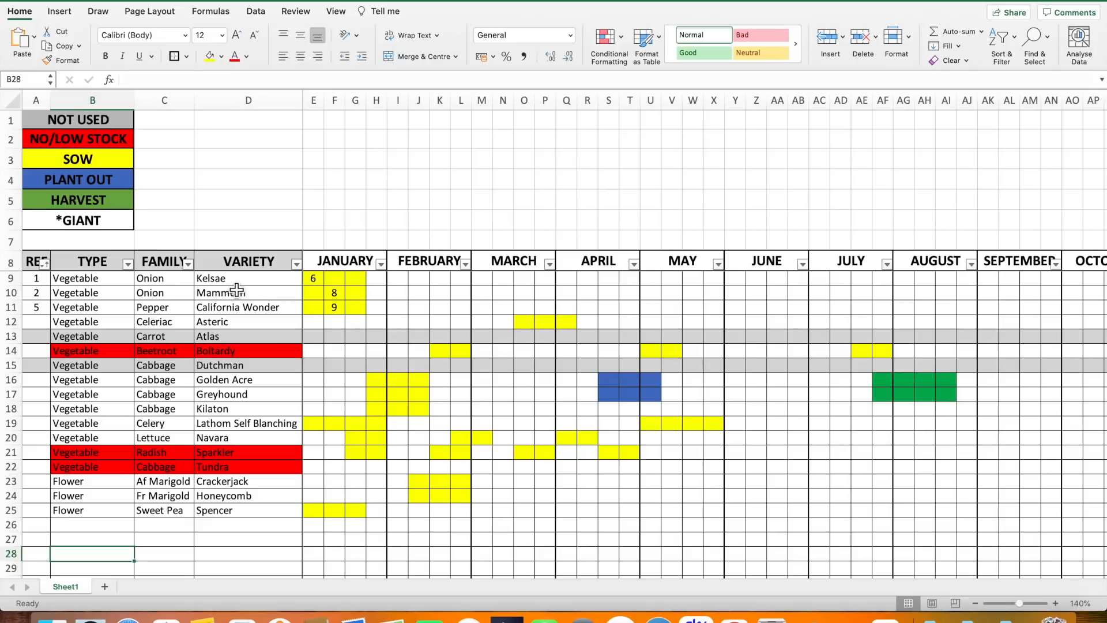
Clear the yellow fill from Kelsae's unused January weeks in cells F9:G9, keeping only the sown week coloured.
drag(334, 282, 359, 284)
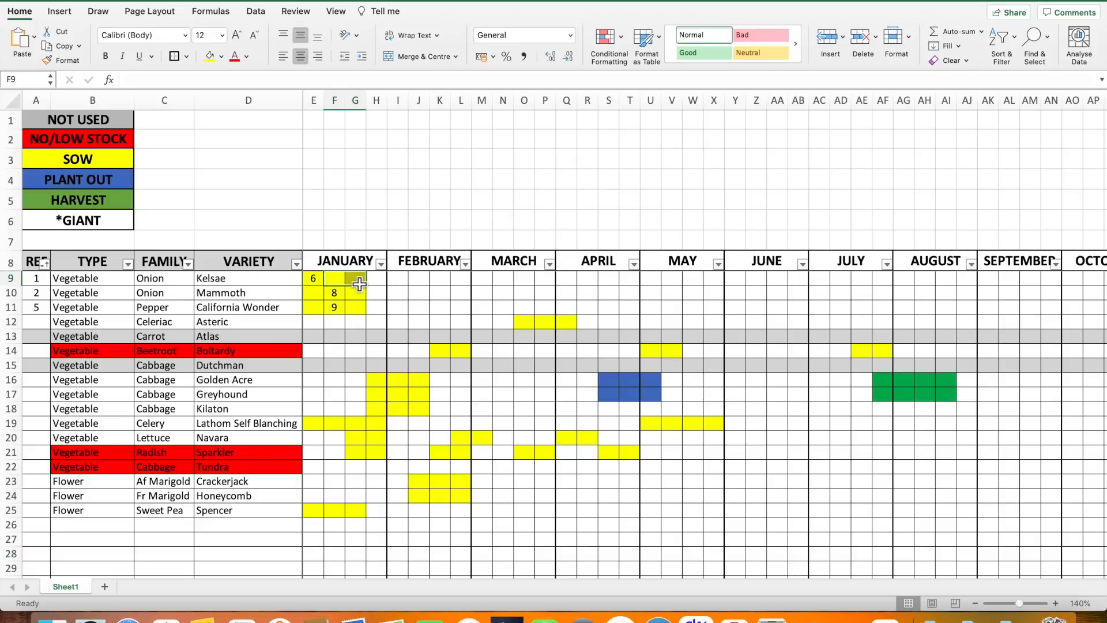
click(221, 58)
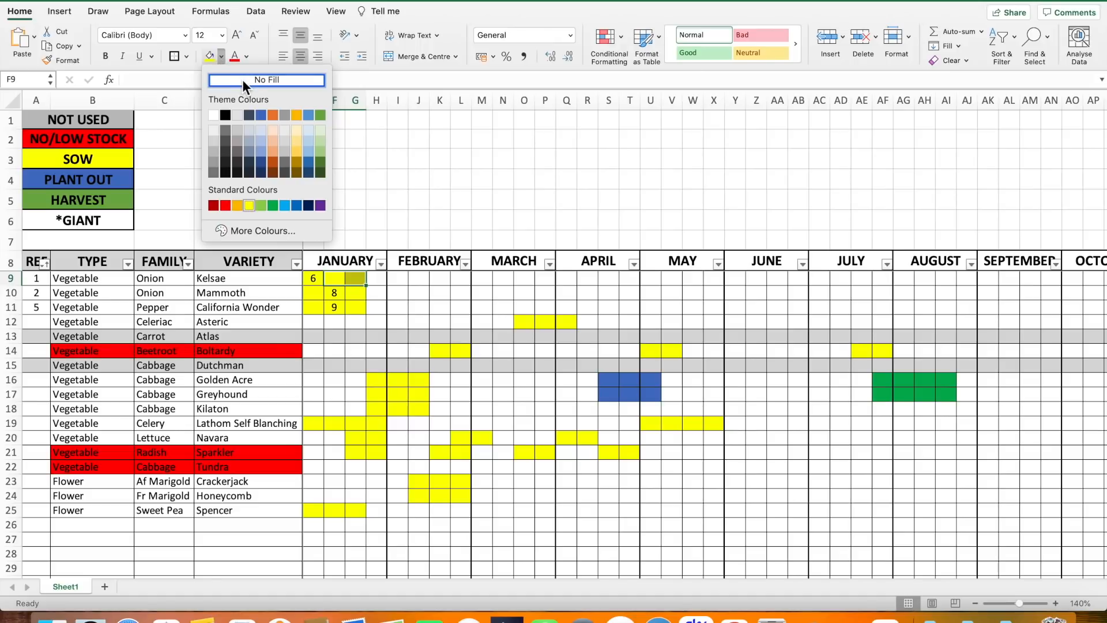
click(243, 78)
click(397, 160)
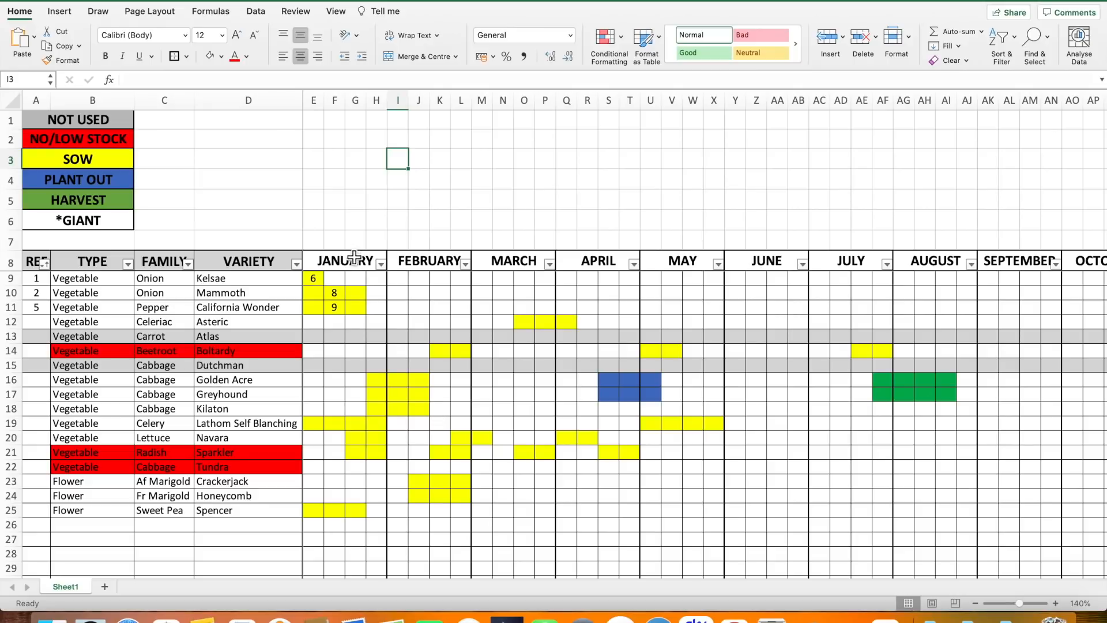
Fill cells E7:G7 above the January heading with black to mark the first three weeks as passed.
click(321, 245)
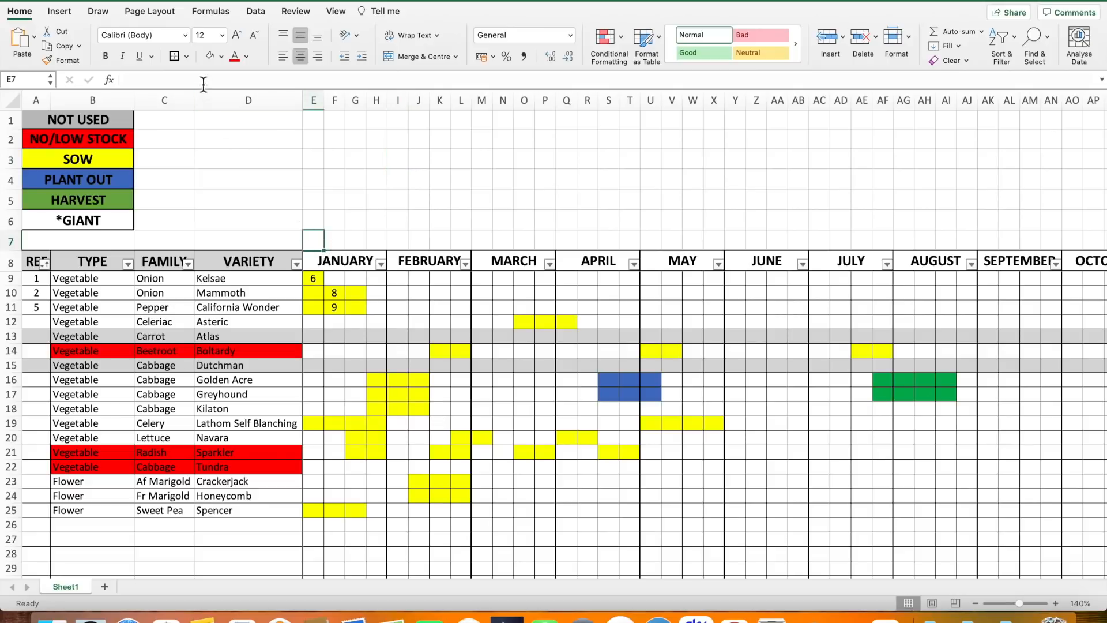
click(222, 56)
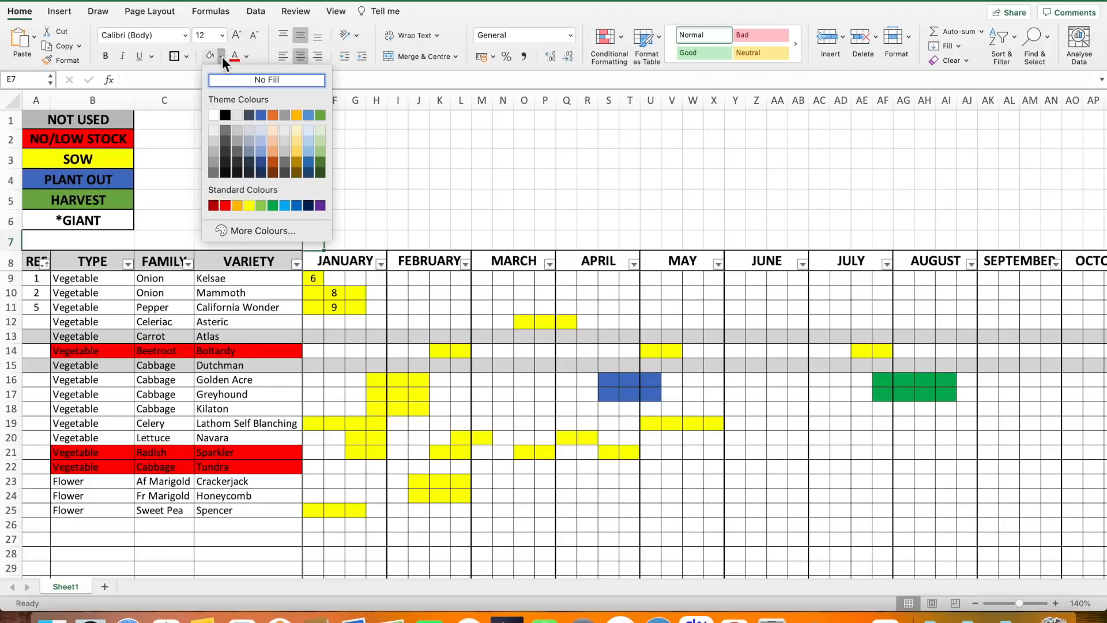
click(227, 115)
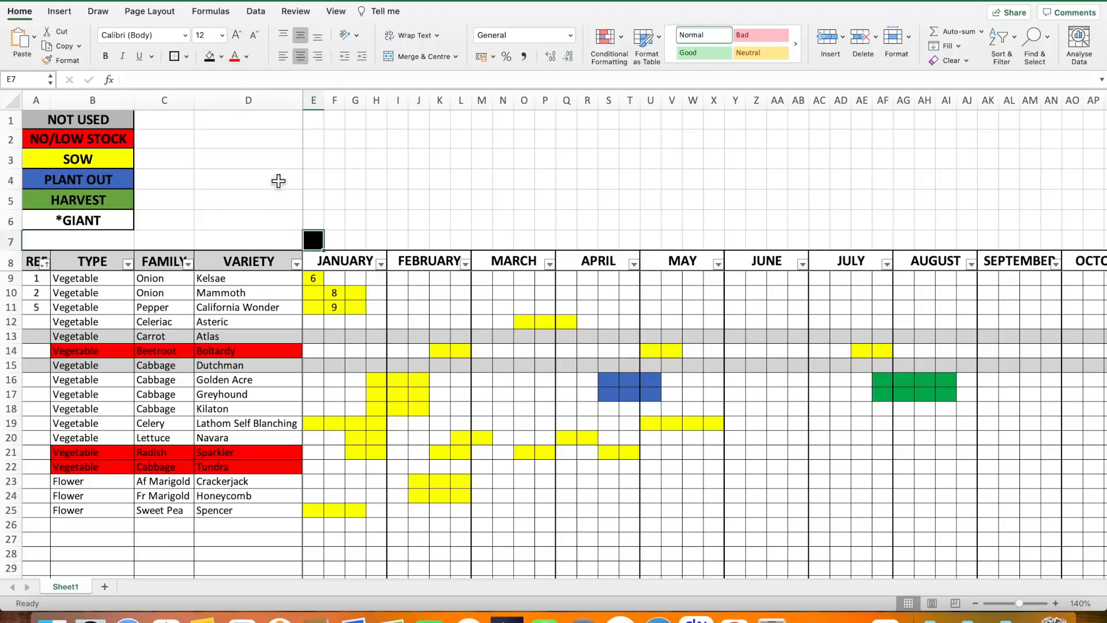
click(342, 246)
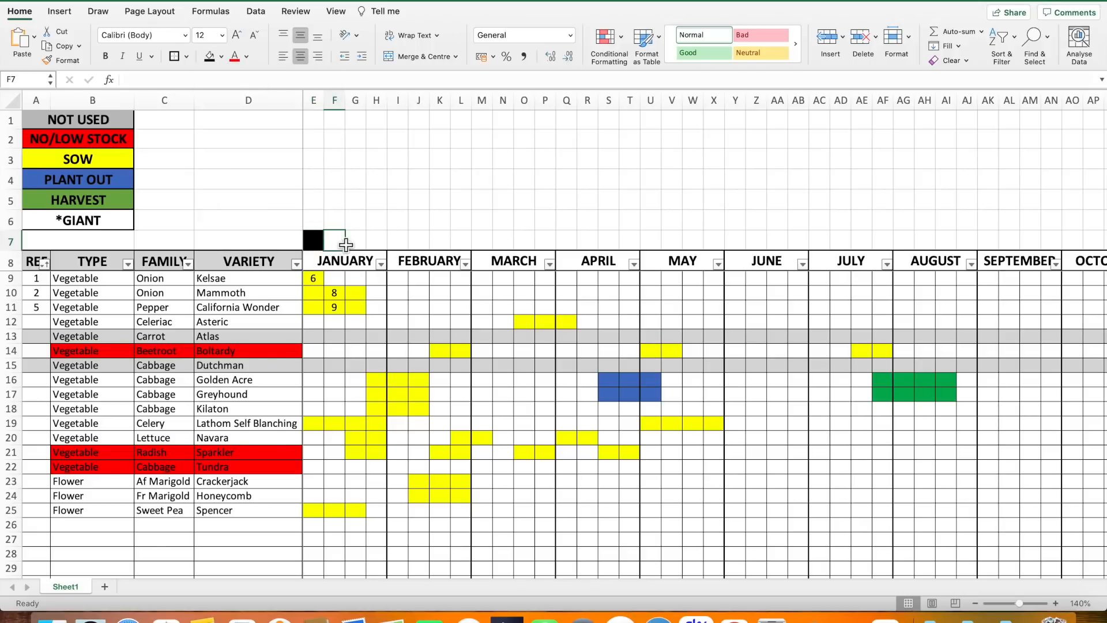
click(356, 241)
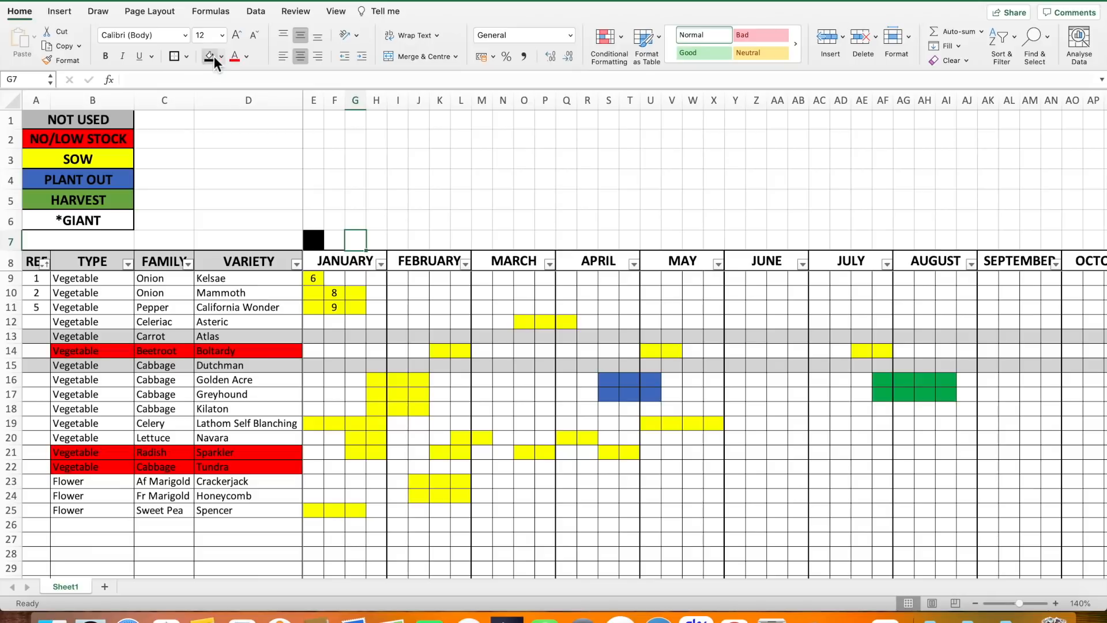
click(209, 58)
click(341, 247)
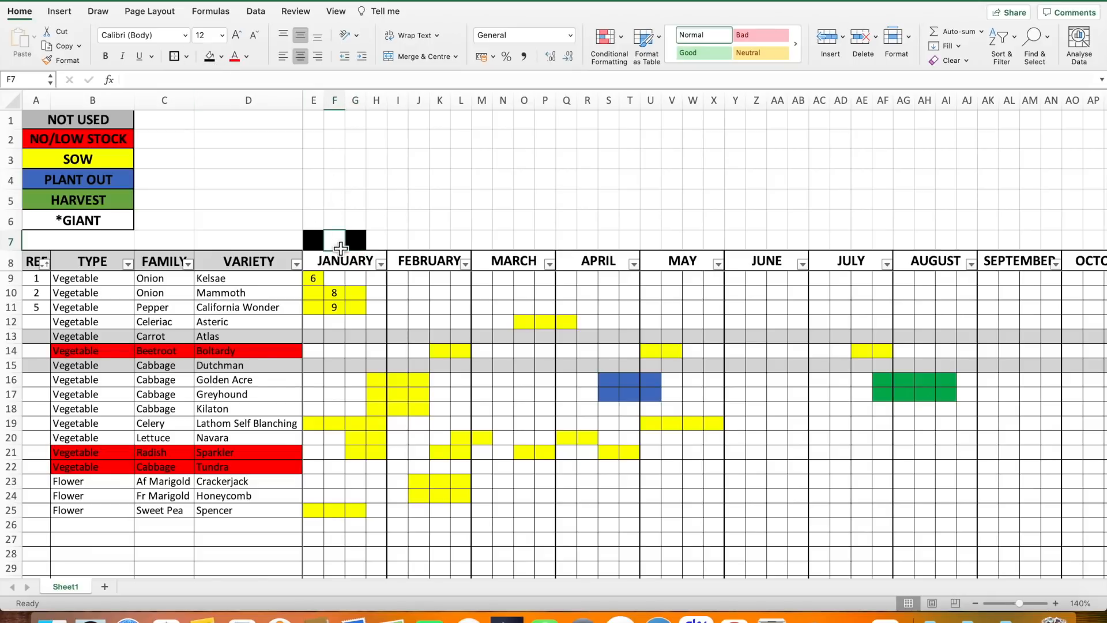
click(210, 57)
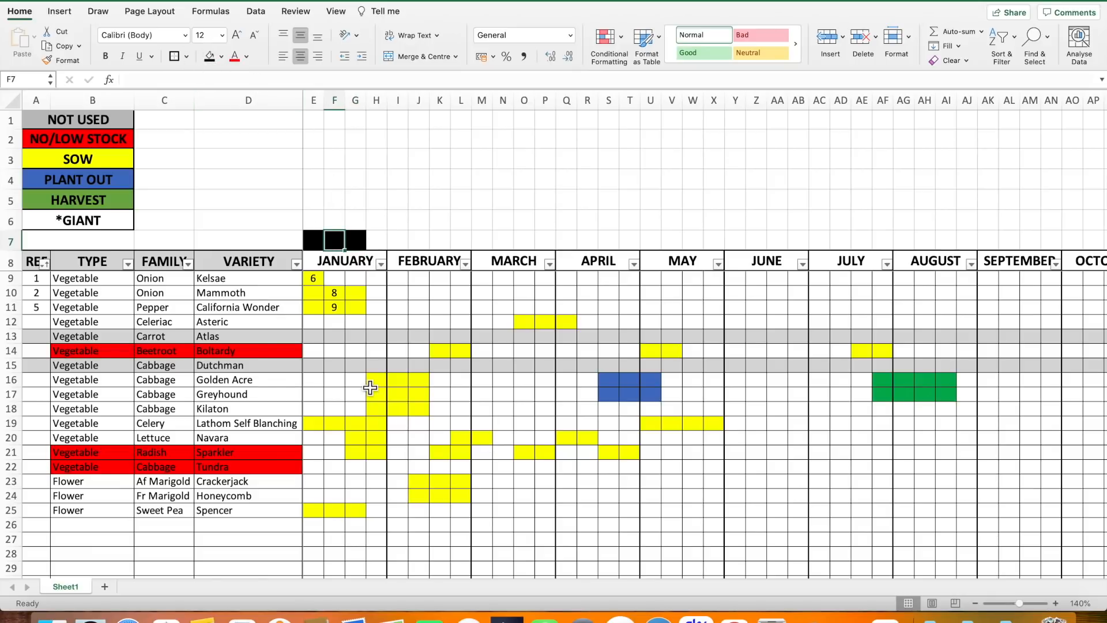
click(466, 454)
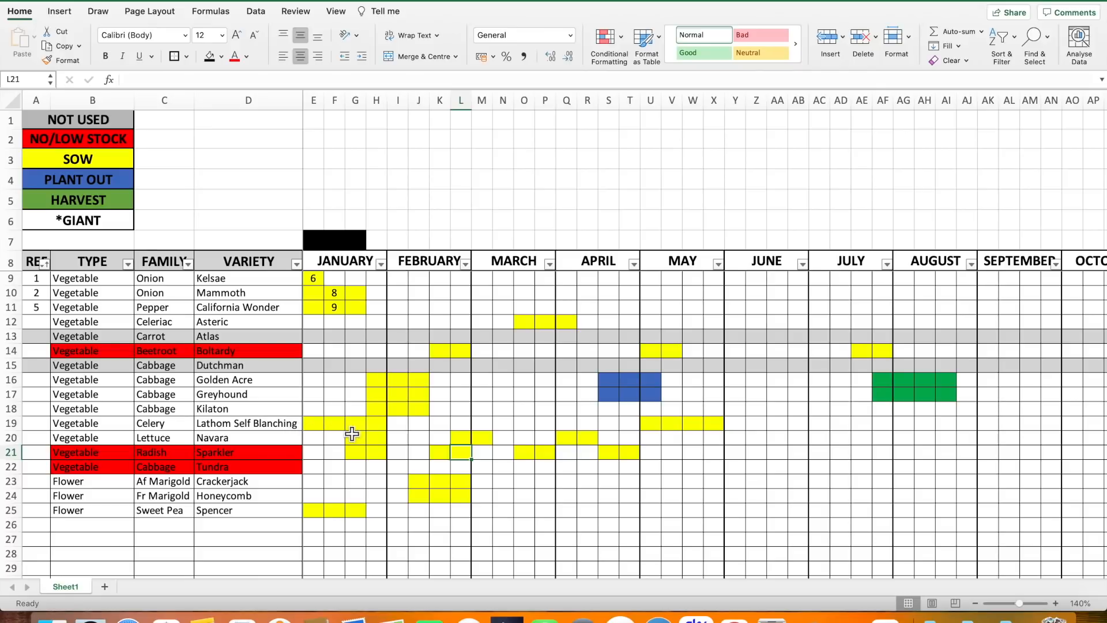
click(383, 431)
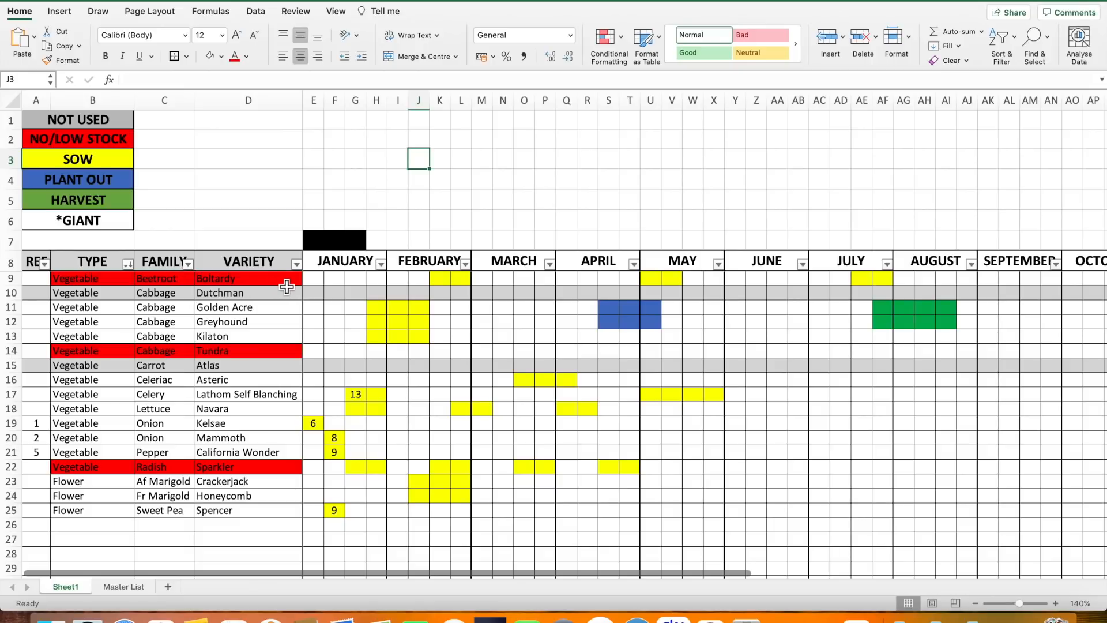
Remove the red no/low stock fill from the Beetroot Boltardy cells B9:D9 and the Cabbage Tundra cells B14:D14.
drag(278, 282, 120, 288)
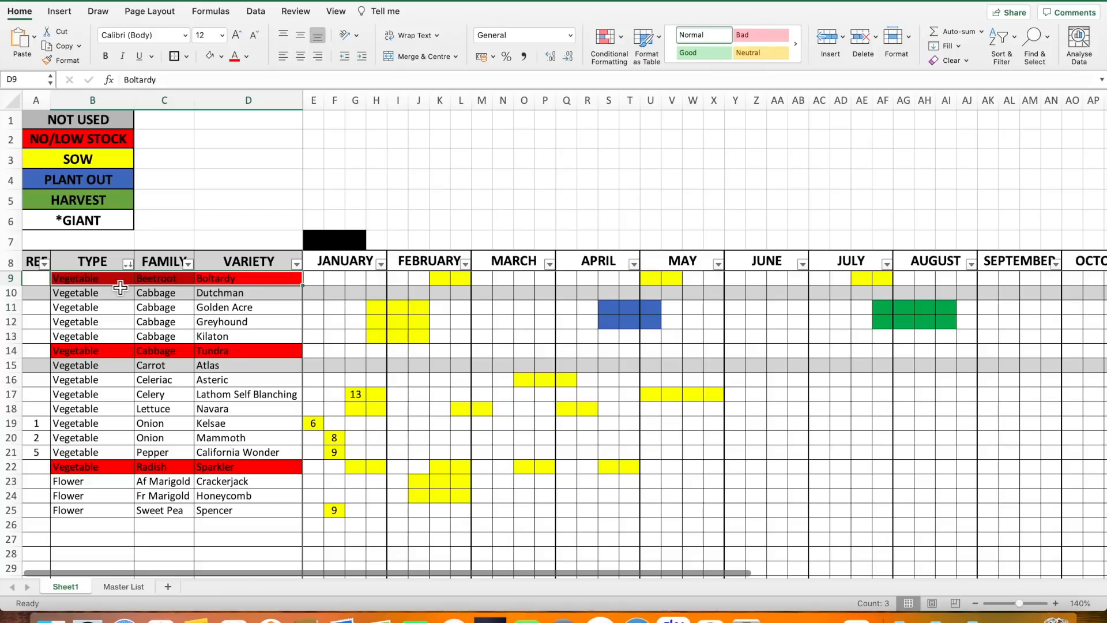
click(222, 56)
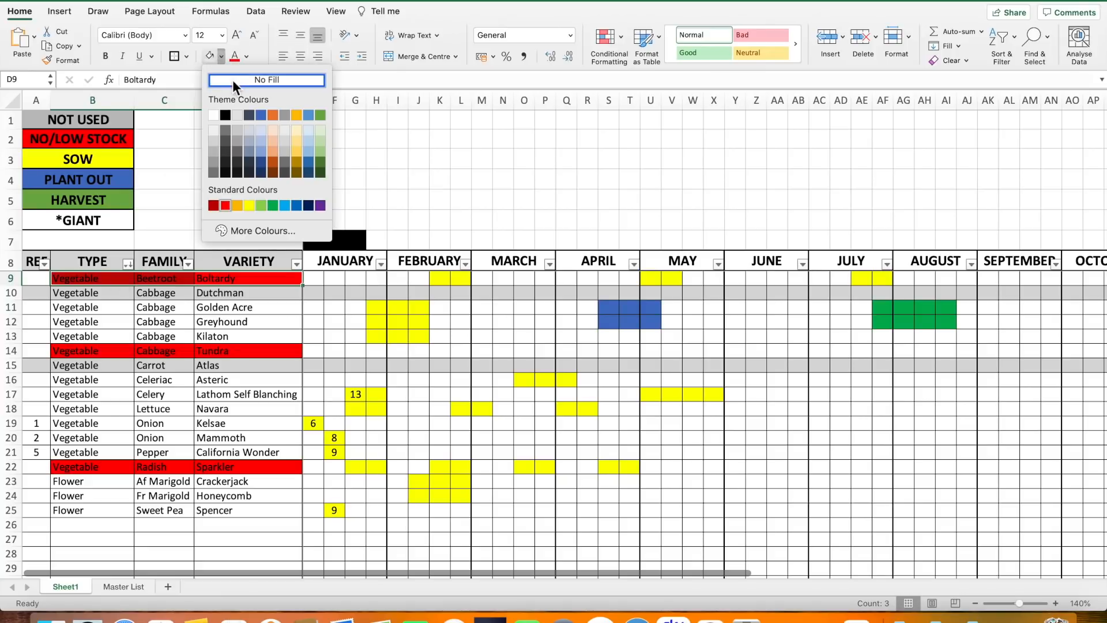
click(233, 79)
click(243, 183)
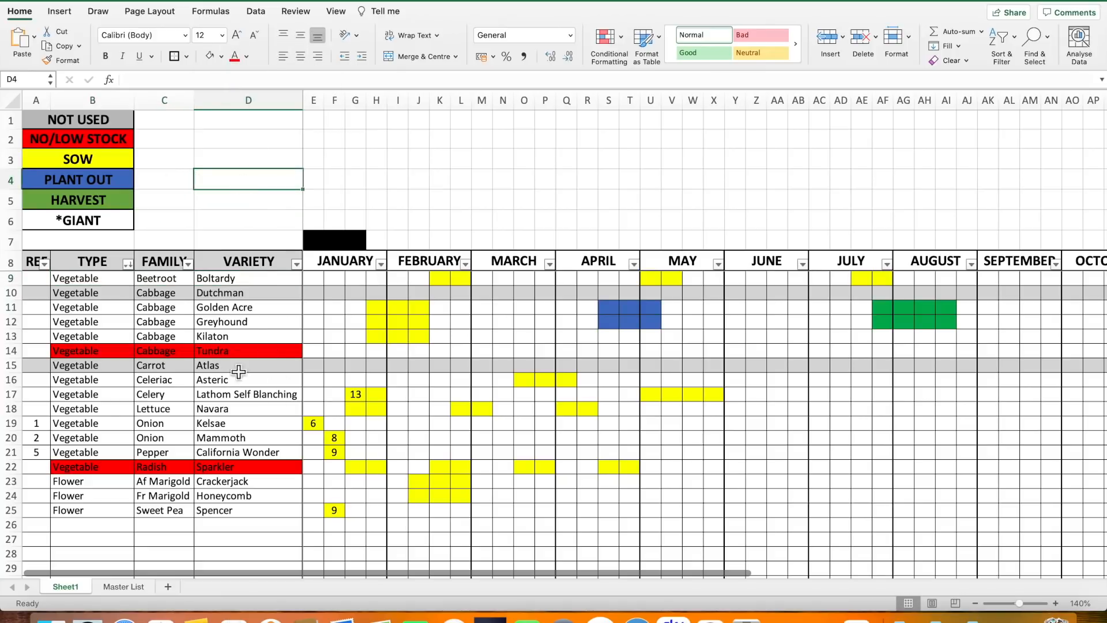
drag(236, 351, 113, 350)
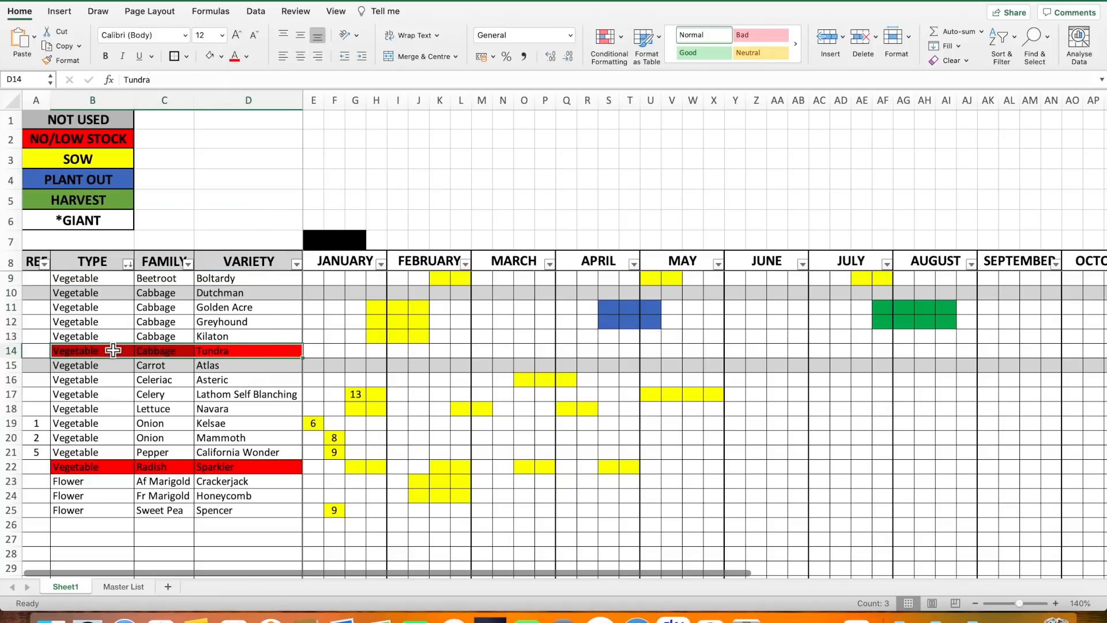
click(212, 56)
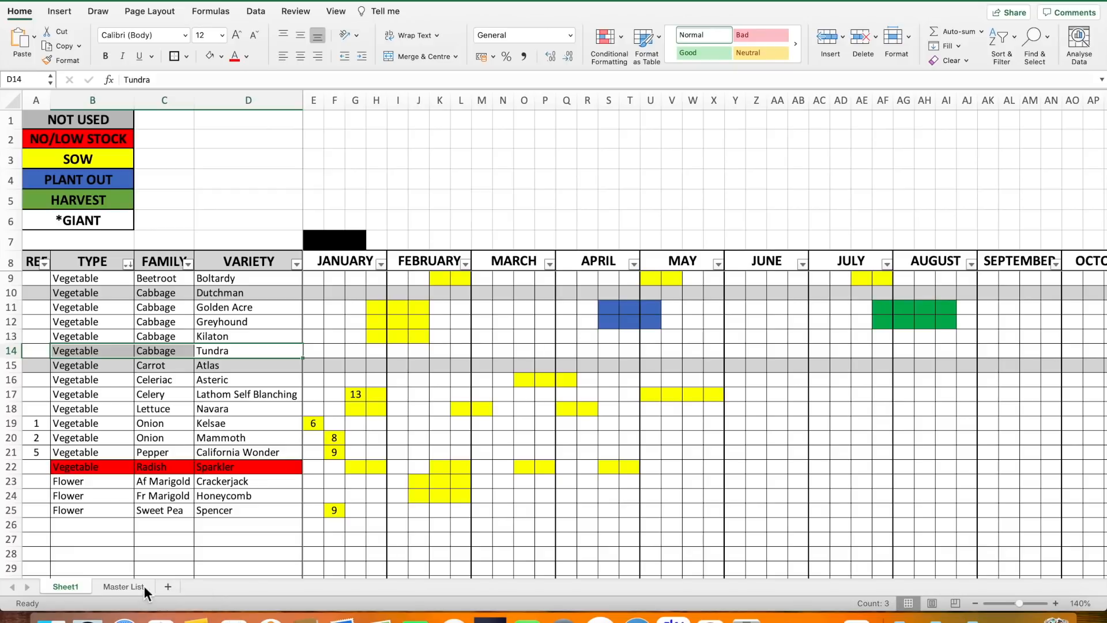
Rename Sheet1 as Seed Tracker.
right_click(67, 586)
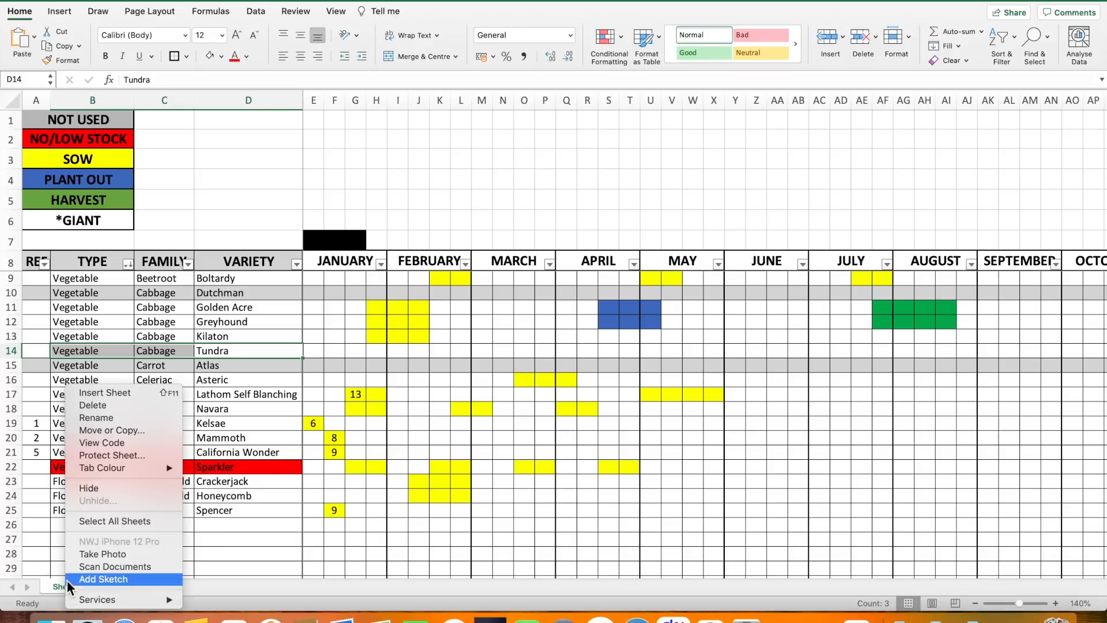
click(91, 418)
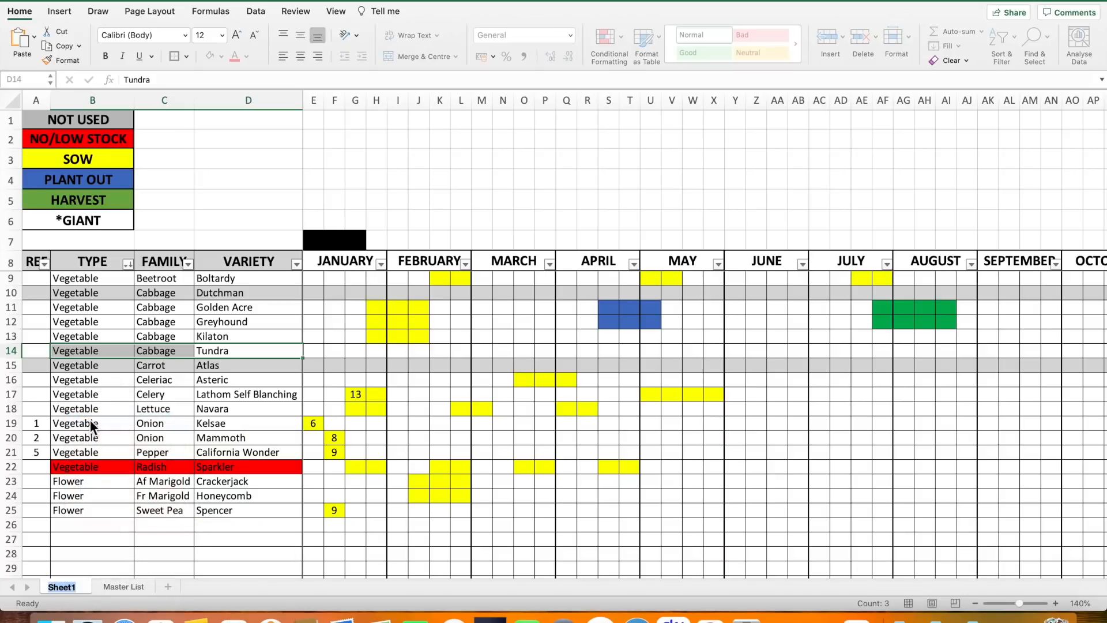
text(Seed Tracker)
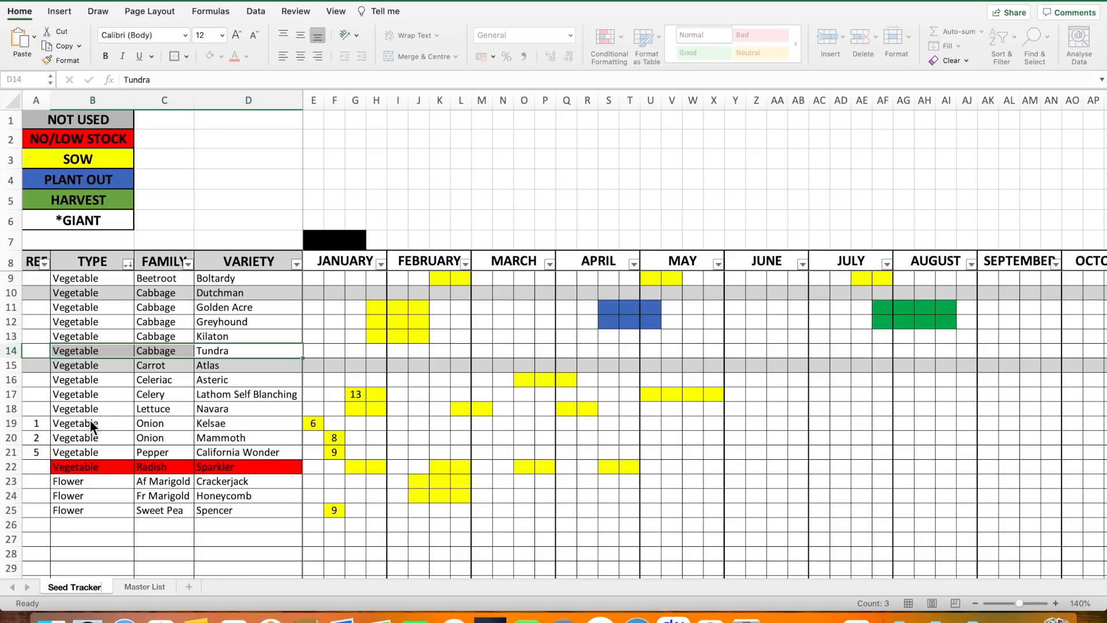
key(Return)
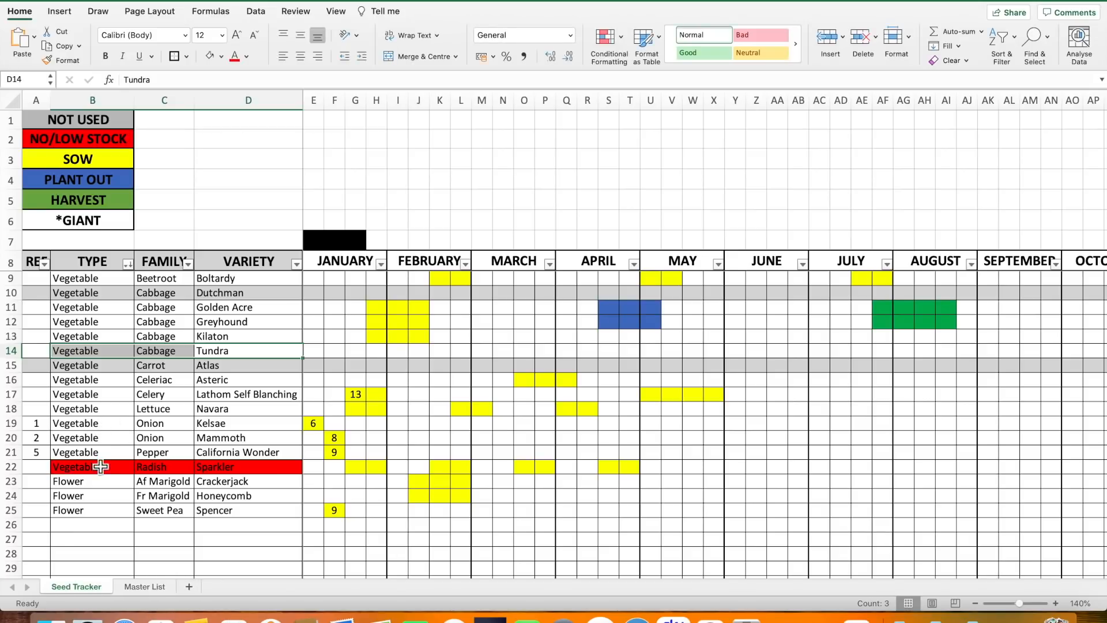
Set the tab colour of the Seed Tracker sheet to yellow.
right_click(73, 584)
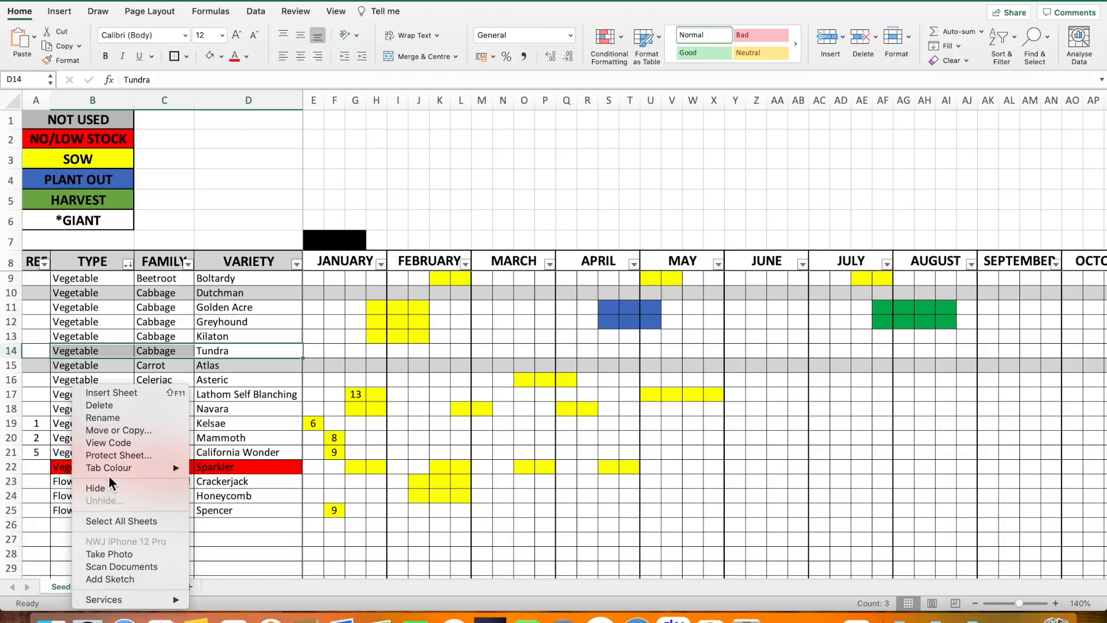
mouse_move(108, 468)
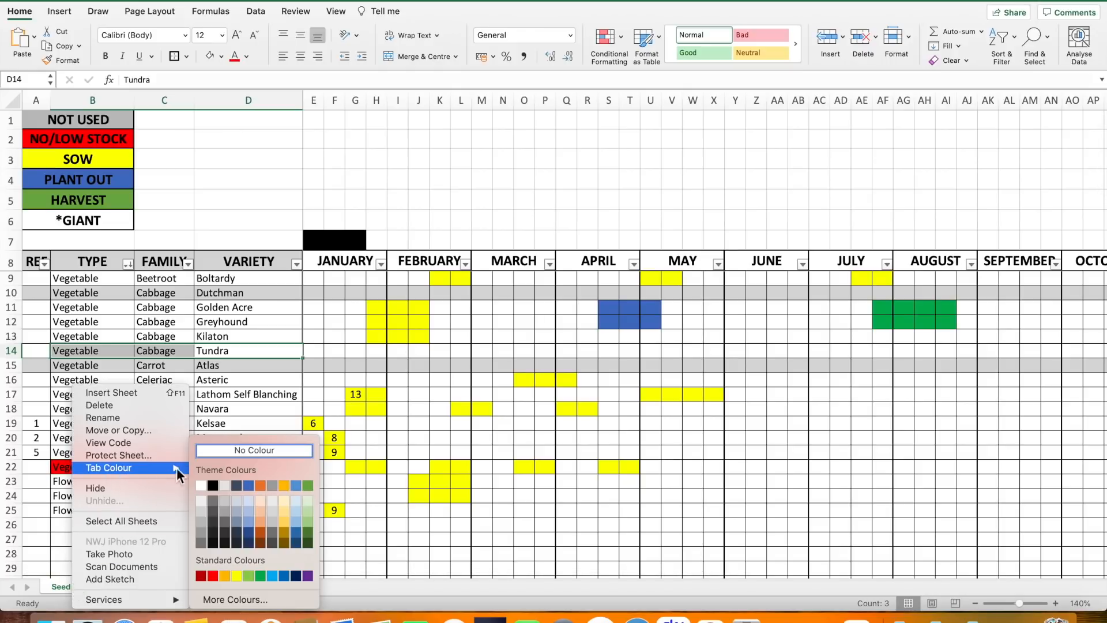
click(236, 575)
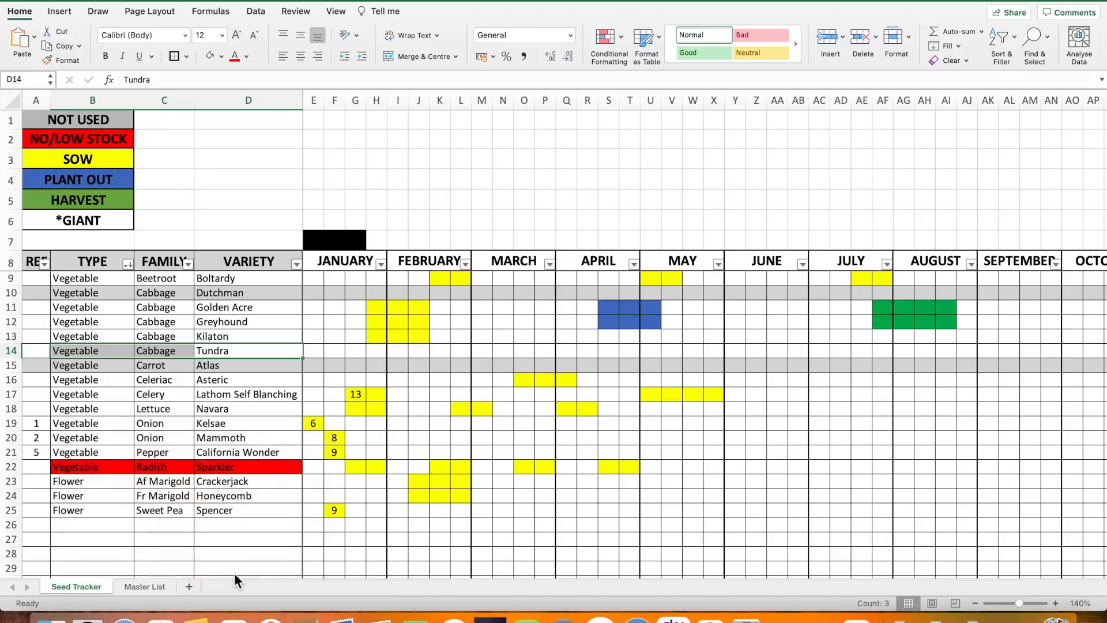
click(225, 558)
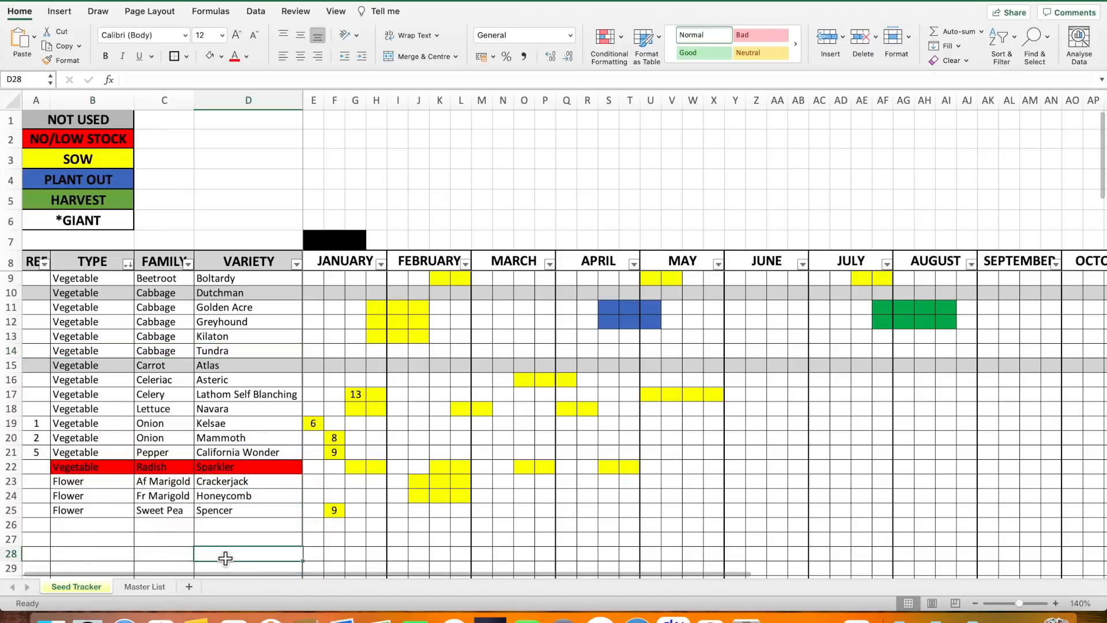
Open the Master List sheet and set its tab colour to blue.
click(145, 586)
scroll(136, 230, down, 10)
scroll(136, 231, up, 6)
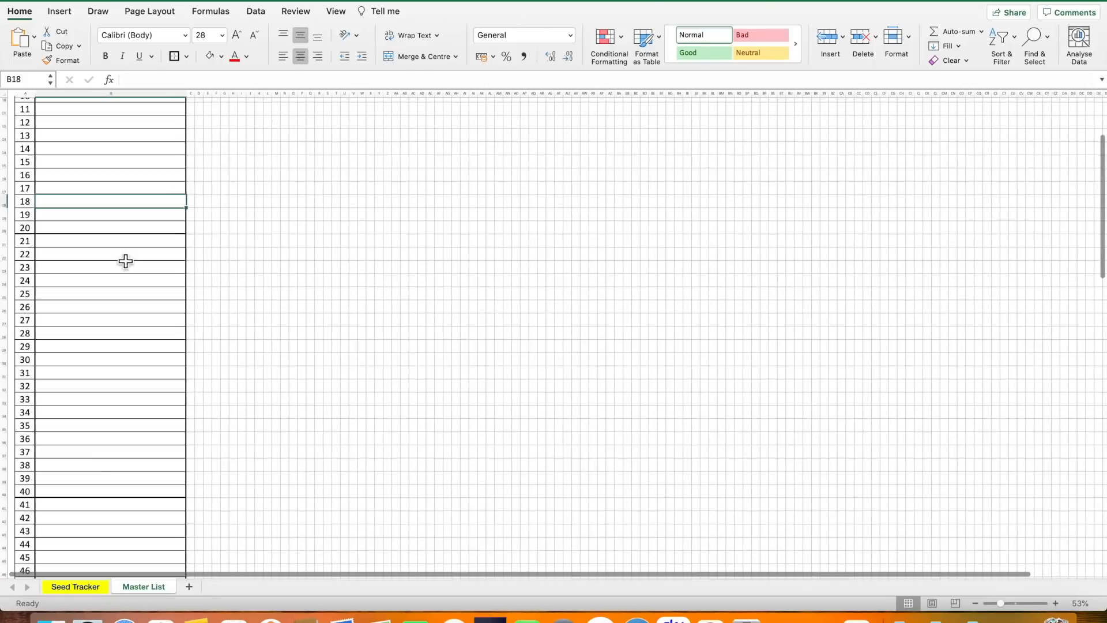
scroll(99, 489, down, 3)
scroll(100, 489, up, 7)
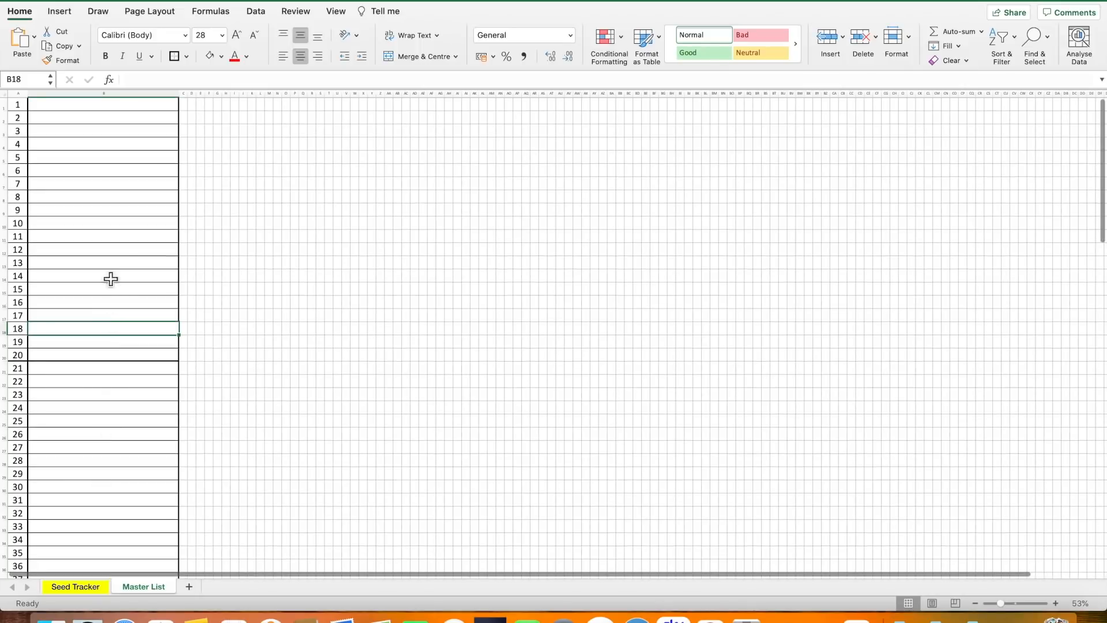
right_click(145, 585)
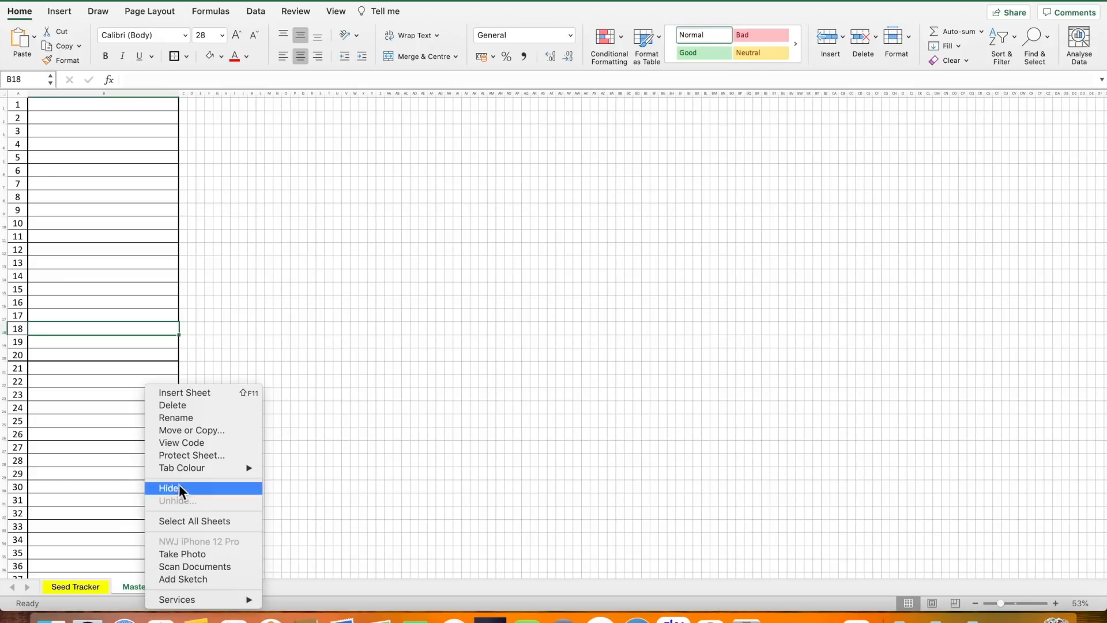
click(183, 469)
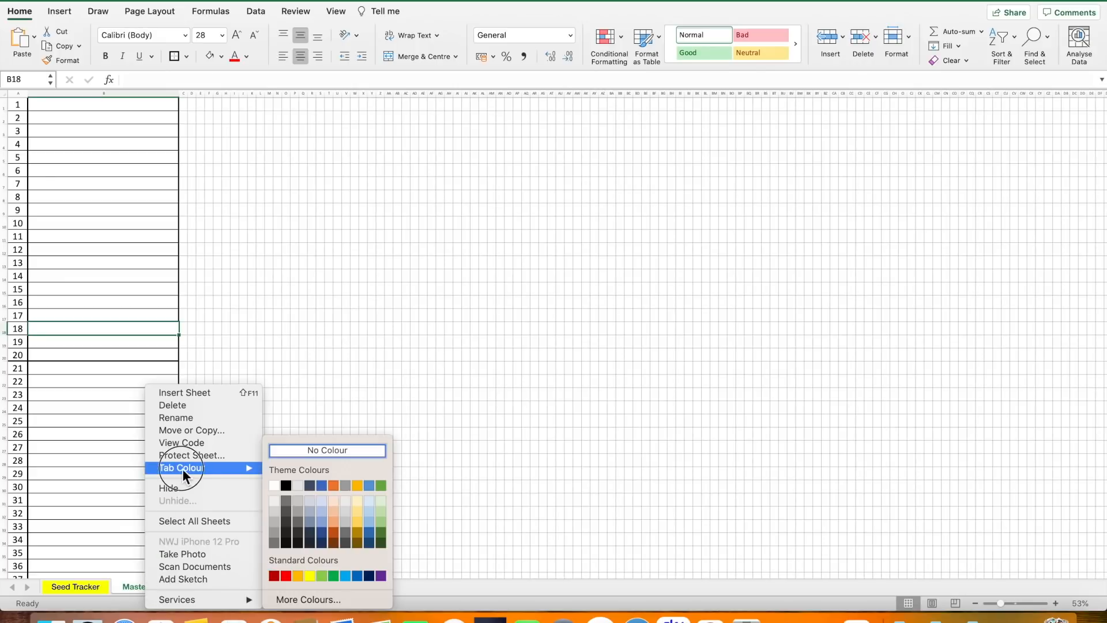
click(322, 487)
click(355, 420)
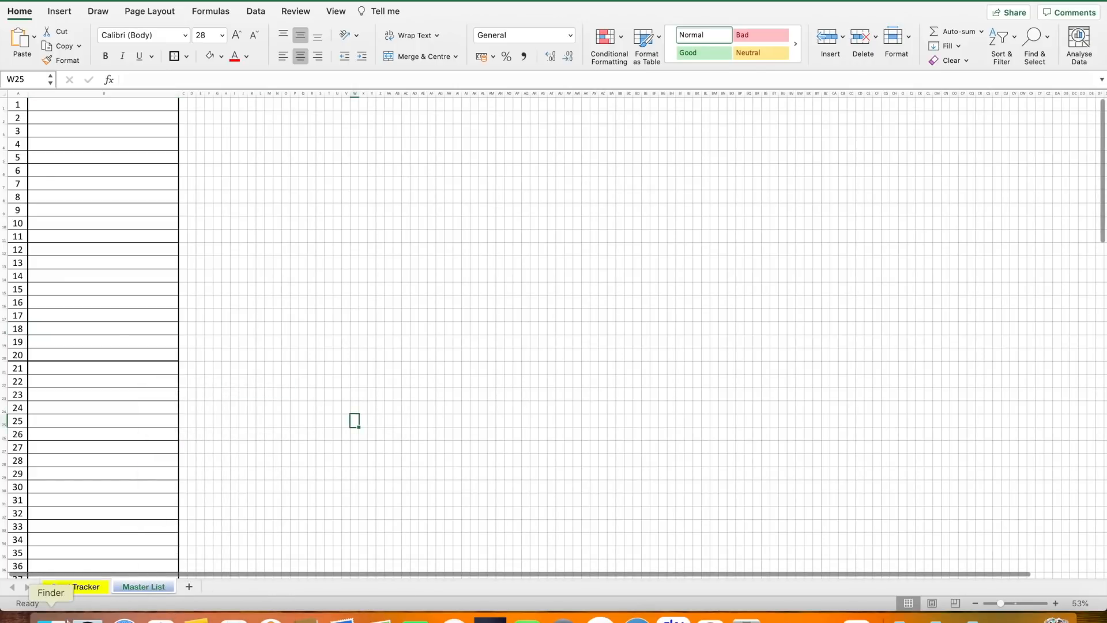
Switch between the Seed Tracker and Master List sheets to check their coloured tabs.
click(84, 585)
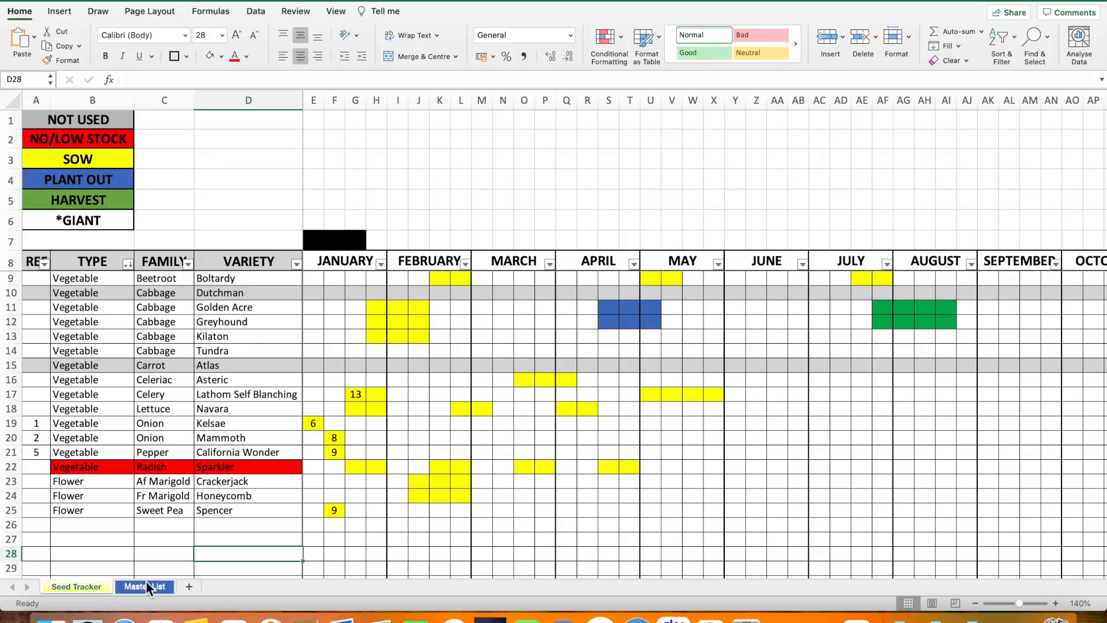
click(147, 580)
click(85, 587)
click(135, 591)
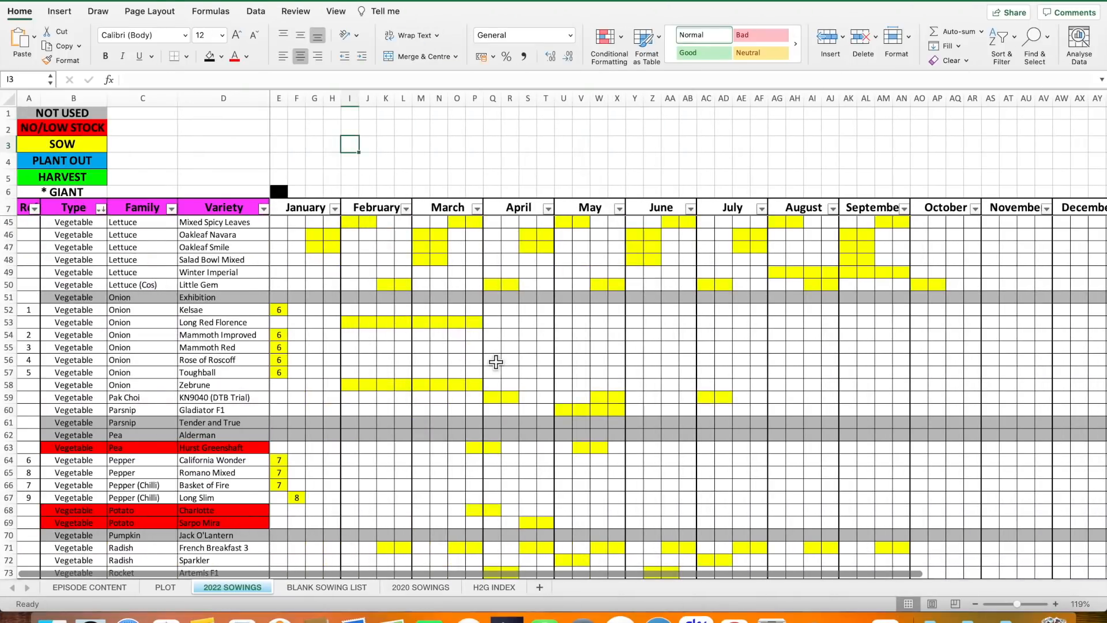
Look through the completed 2022 SOWINGS sheet from the onion varieties down to the flowers.
scroll(496, 362, up, 4)
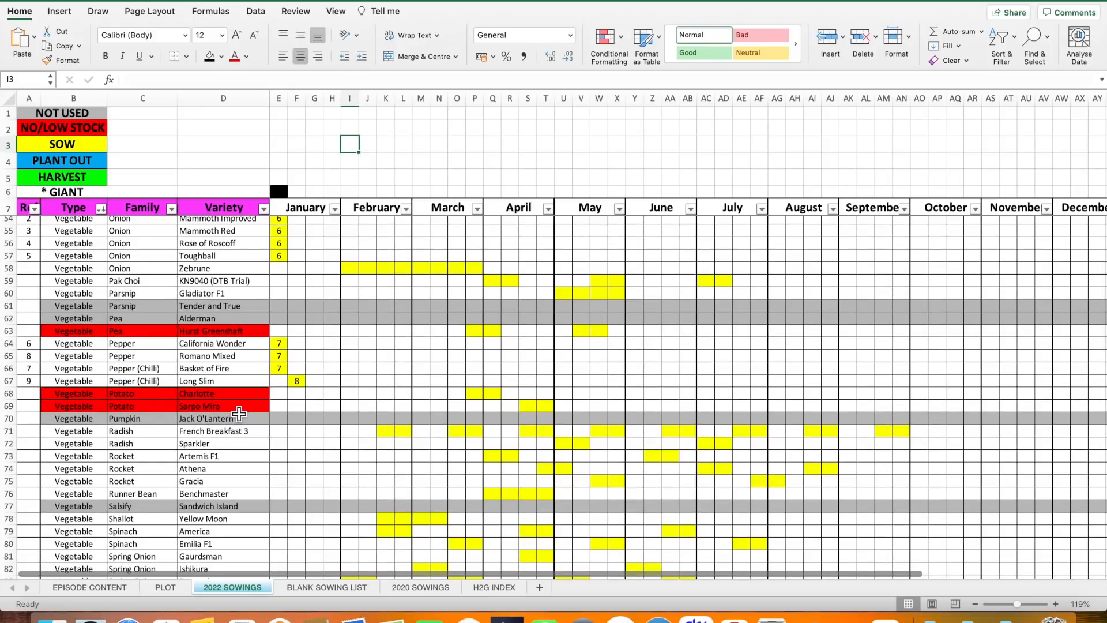
scroll(239, 413, down, 5)
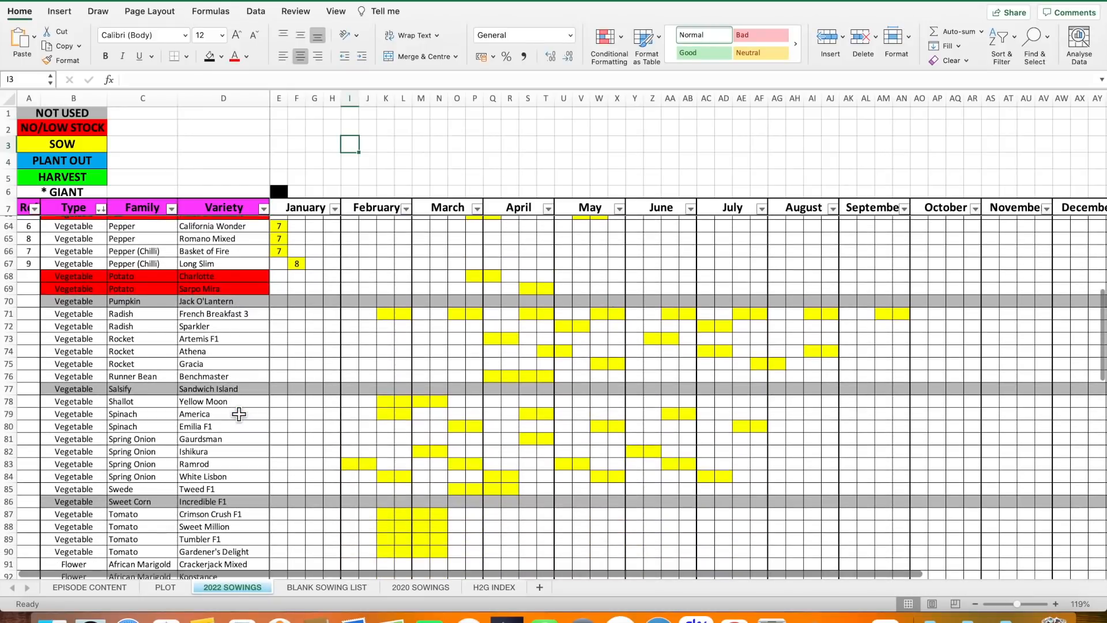
scroll(233, 413, down, 3)
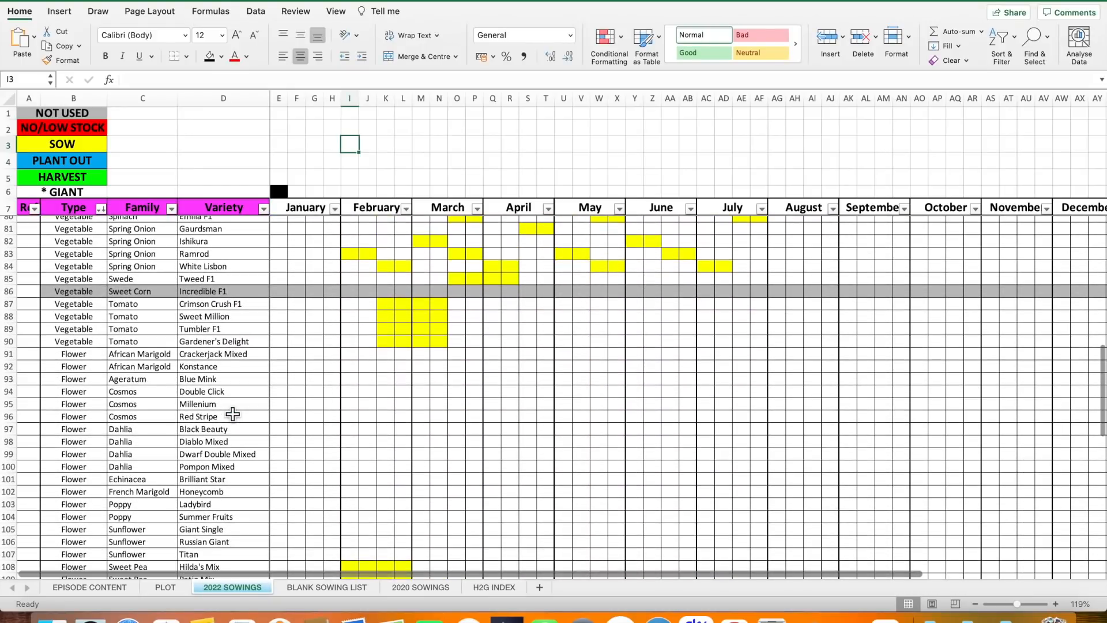
Sort the 2022 SOWINGS list by the Ref column in ascending order.
scroll(190, 337, up, 3)
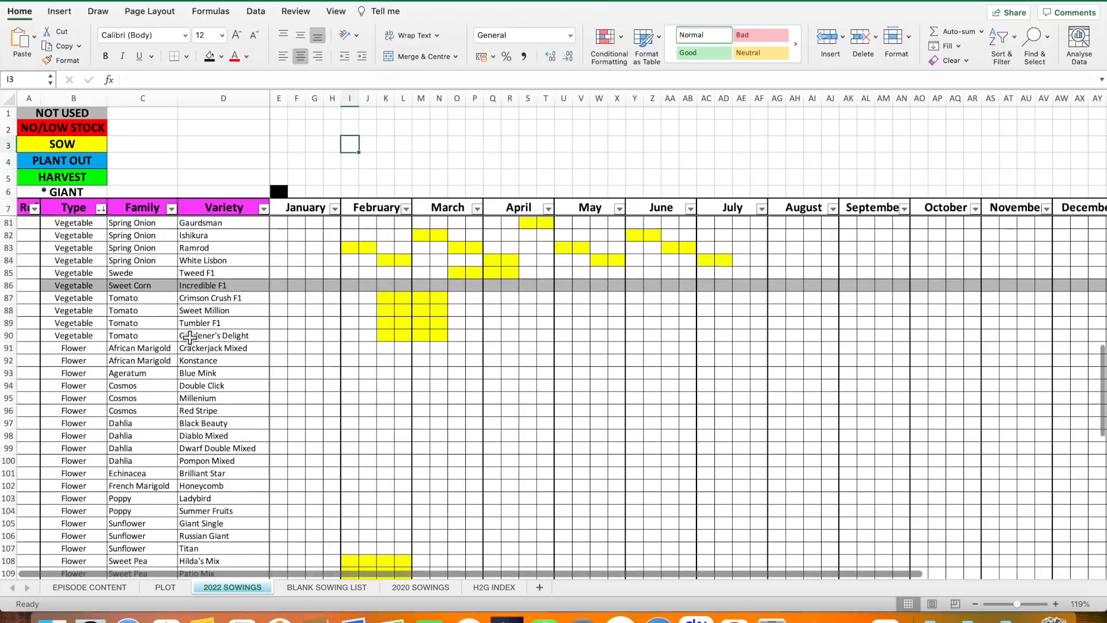
scroll(190, 288, down, 2)
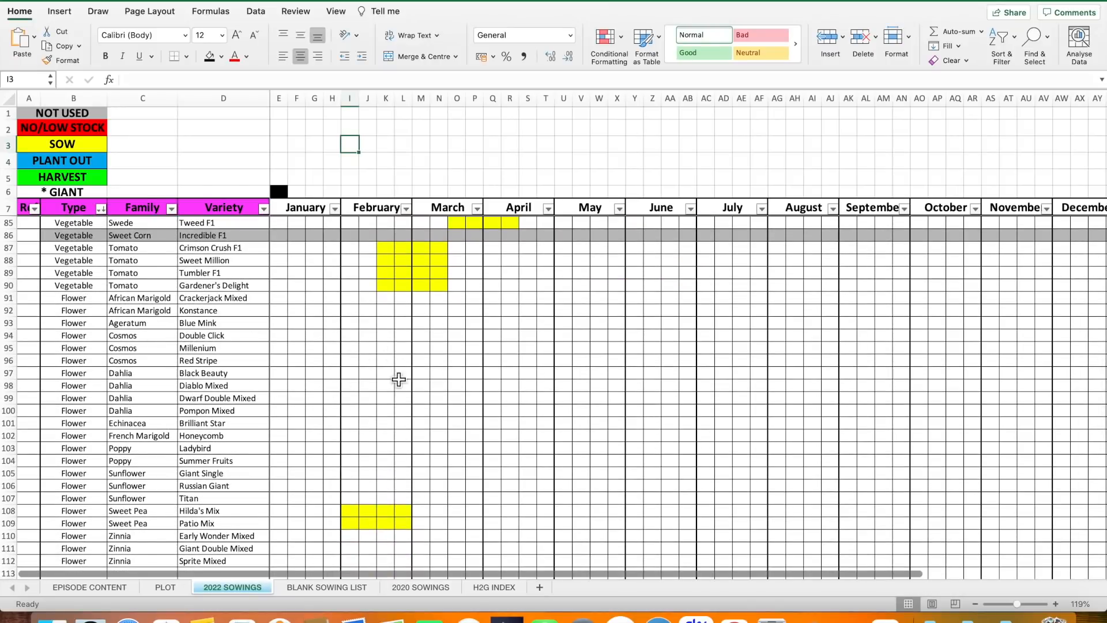
scroll(339, 425, up, 1)
scroll(339, 425, up, 2)
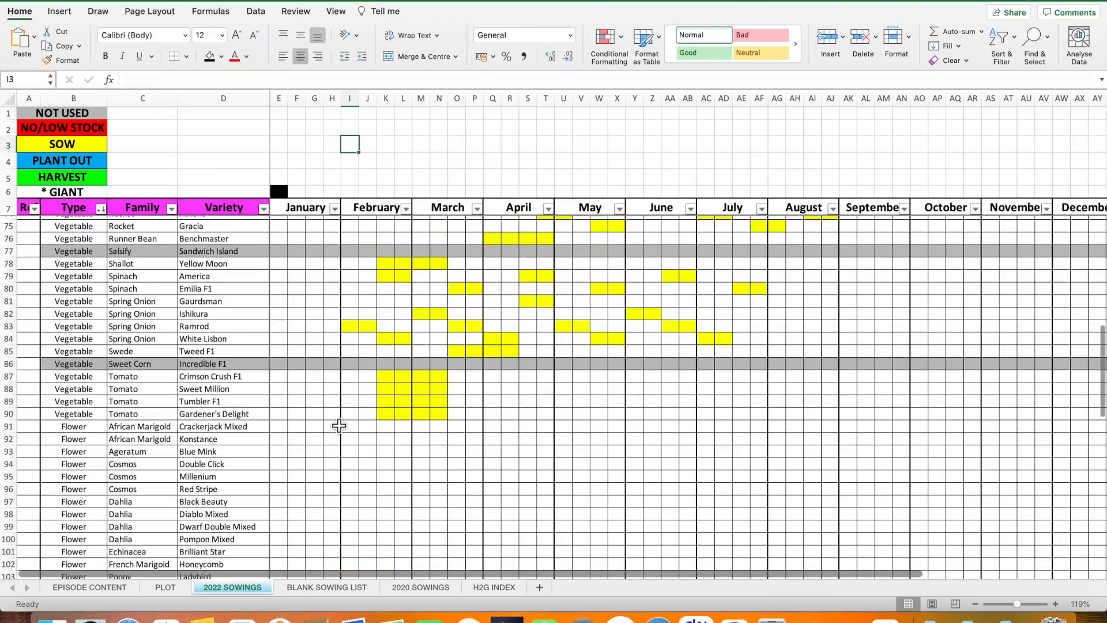
scroll(340, 426, down, 3)
scroll(339, 425, up, 20)
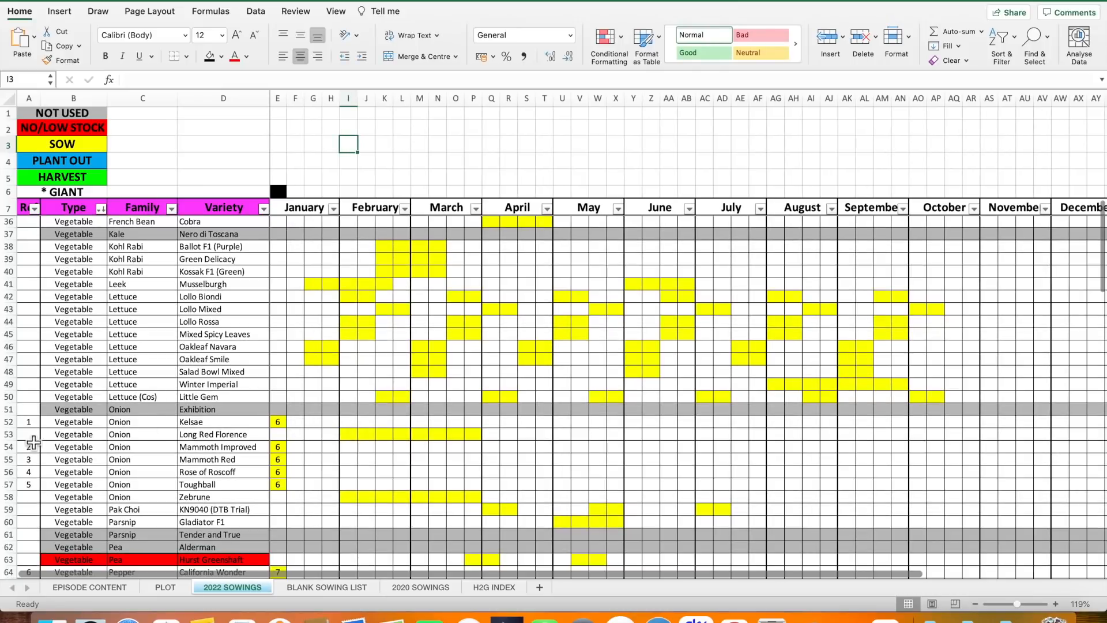
click(35, 209)
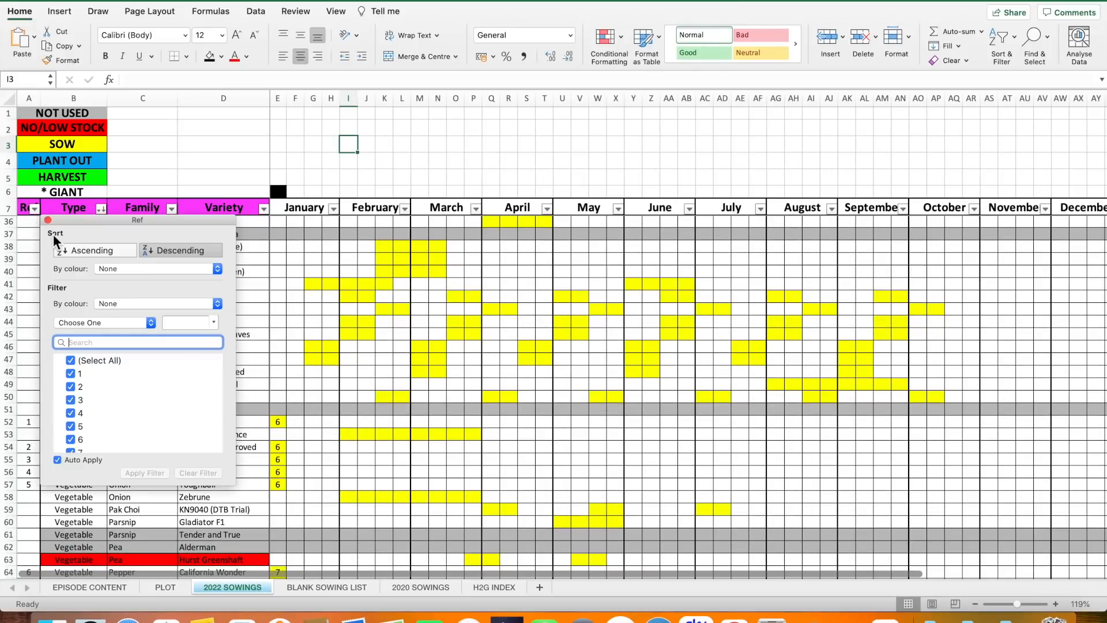
click(77, 250)
click(146, 143)
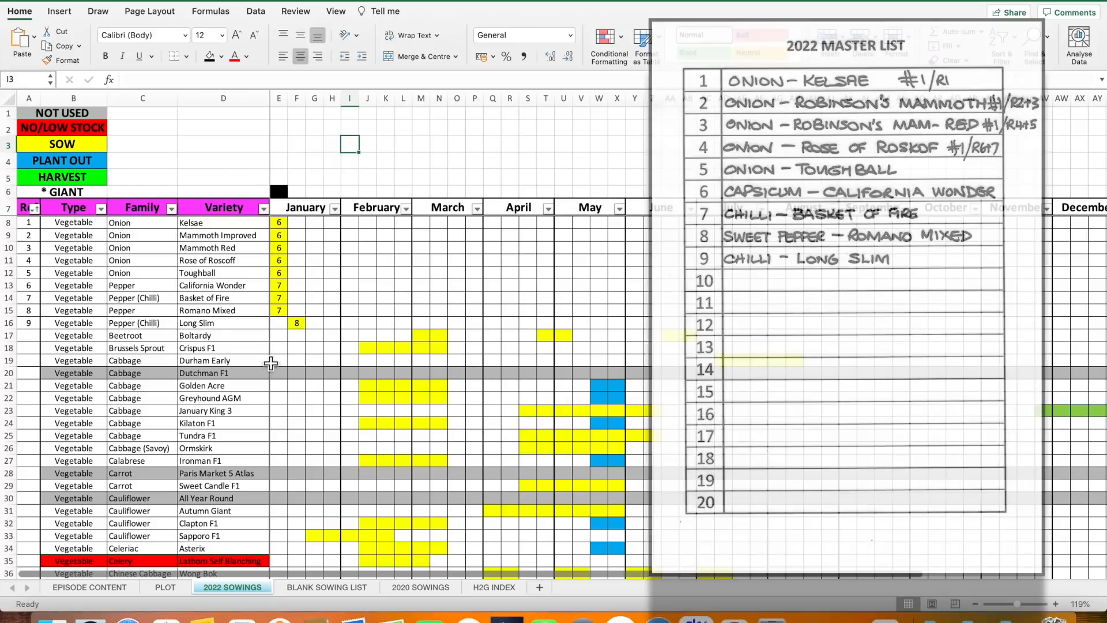
Open the PLOT sheet and look over the layout of beds 0 to 5 across columns A to C.
click(165, 588)
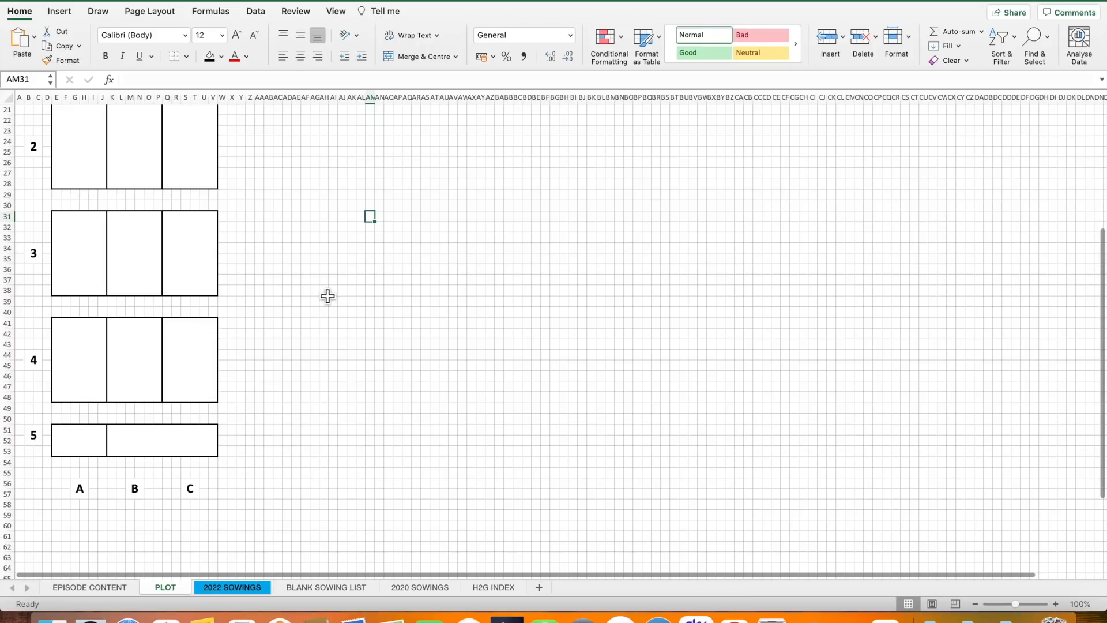
scroll(329, 298, up, 5)
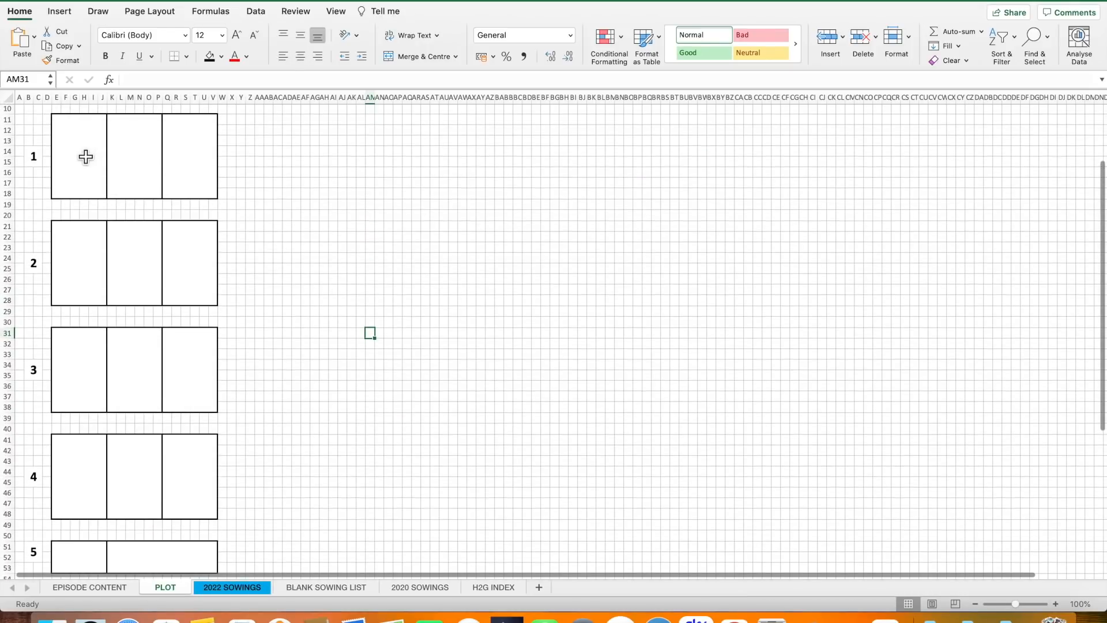
scroll(123, 334, down, 3)
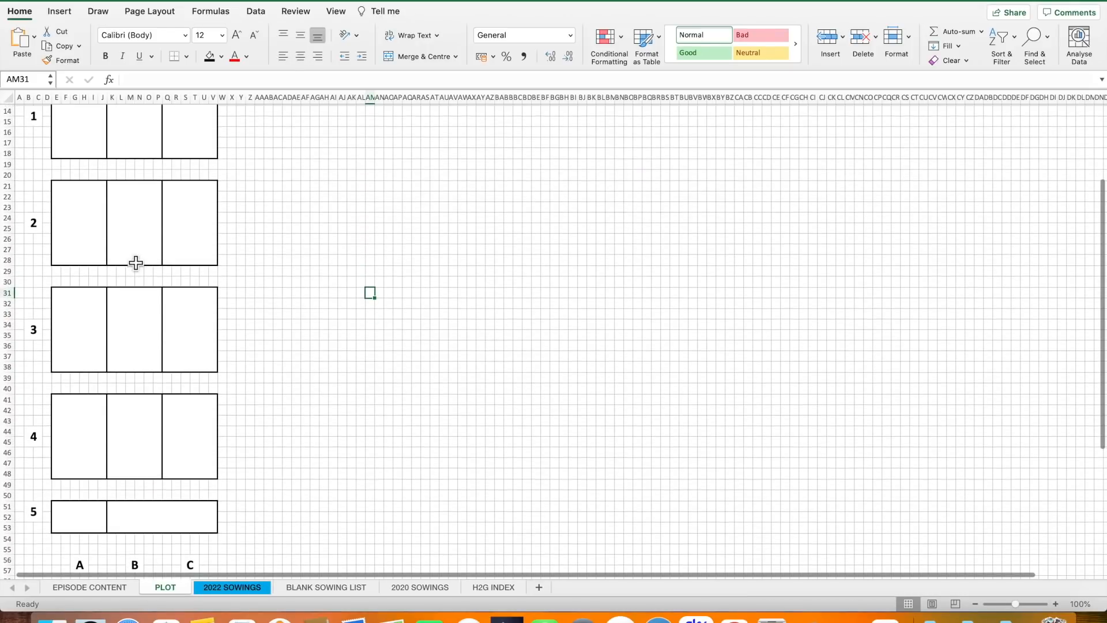
scroll(136, 263, up, 6)
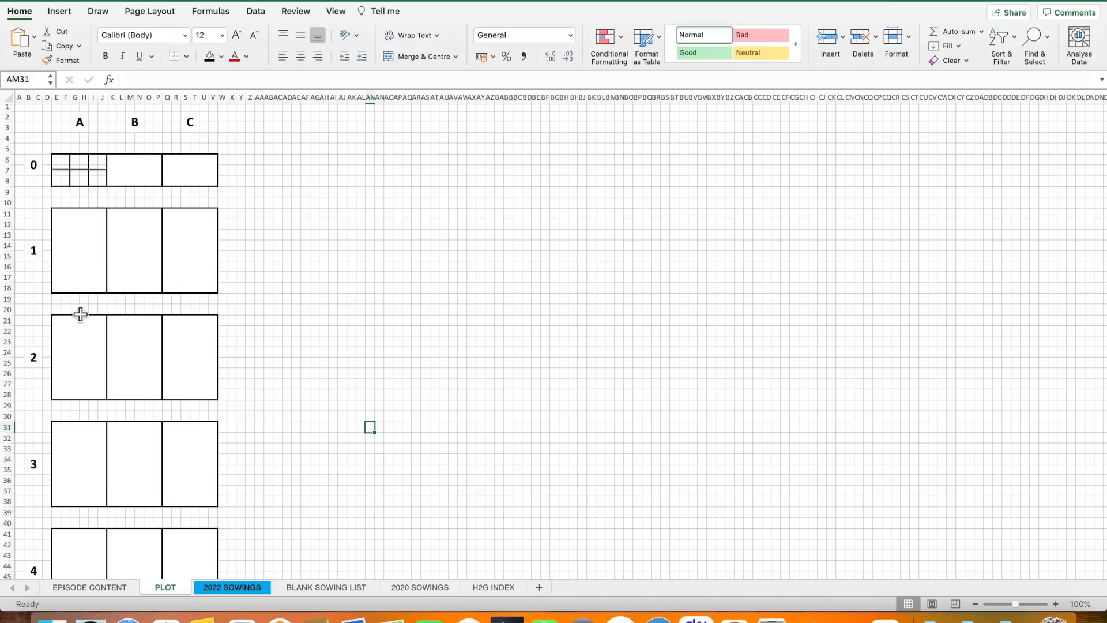
scroll(251, 363, down, 5)
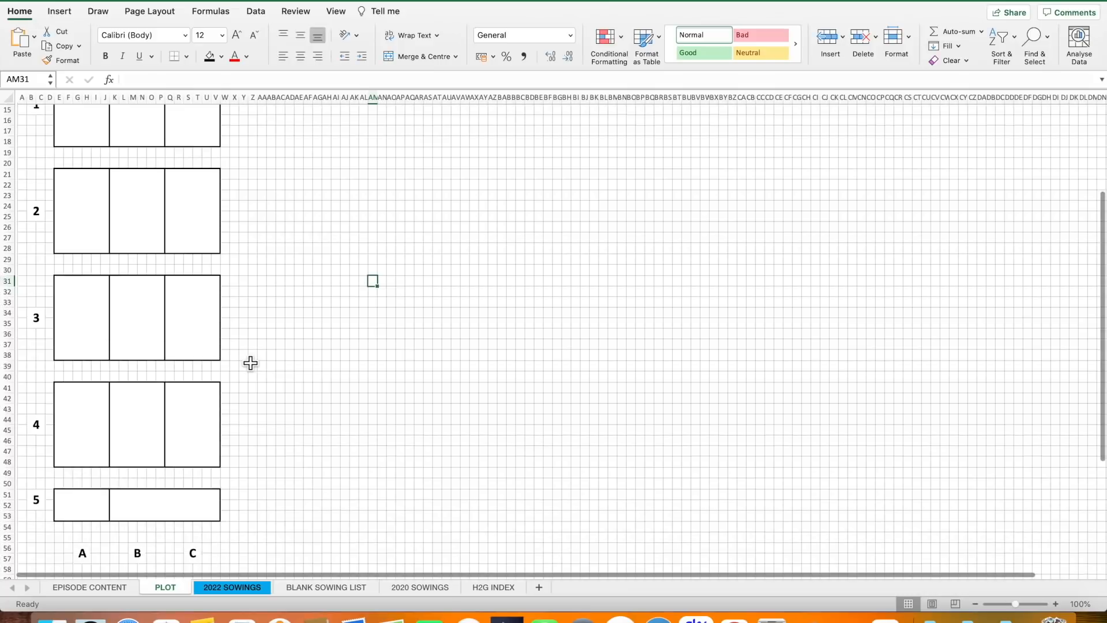
scroll(250, 363, up, 1)
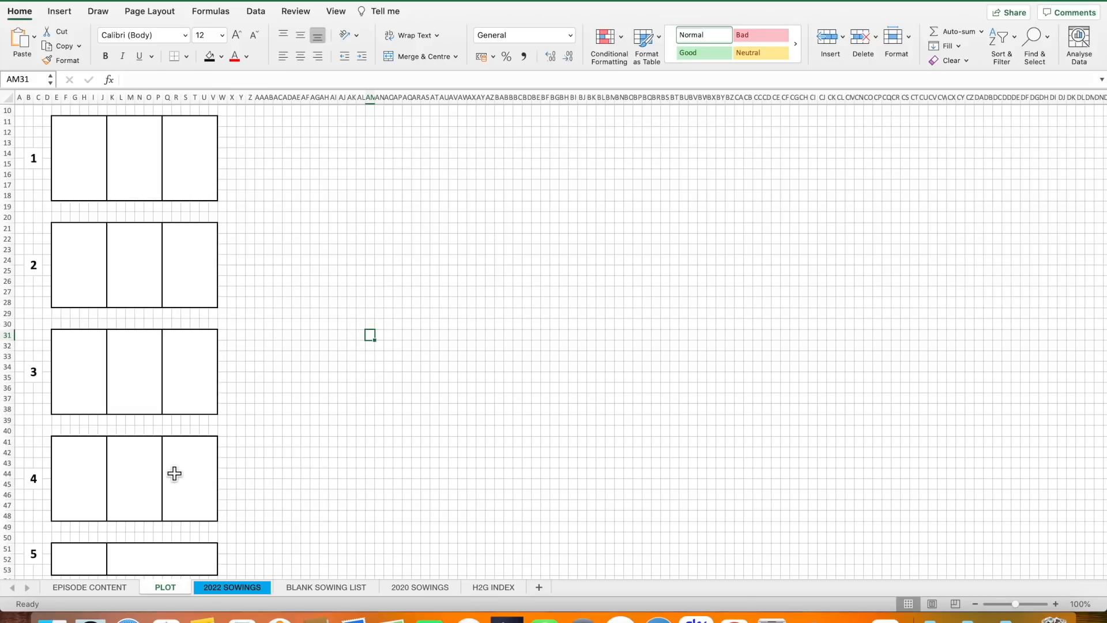
scroll(165, 447, down, 6)
scroll(165, 448, down, 3)
scroll(165, 447, up, 7)
scroll(164, 448, down, 5)
scroll(165, 448, up, 5)
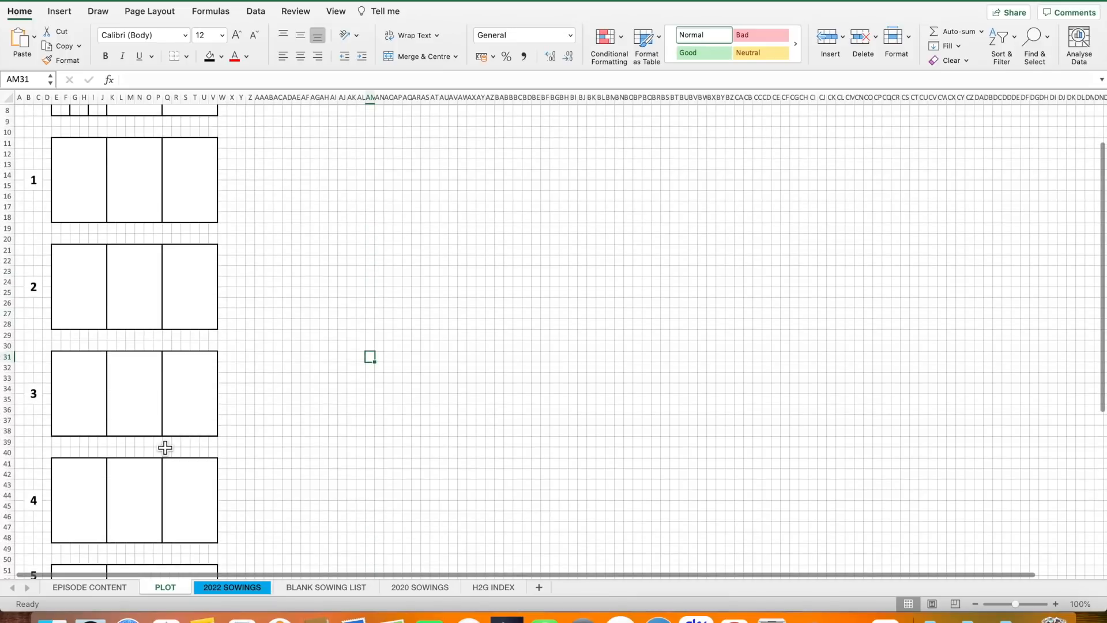
Open the EPISODE CONTENT sheet and look through the numbered episodes and their colour-coded keywords.
click(109, 587)
scroll(145, 470, down, 3)
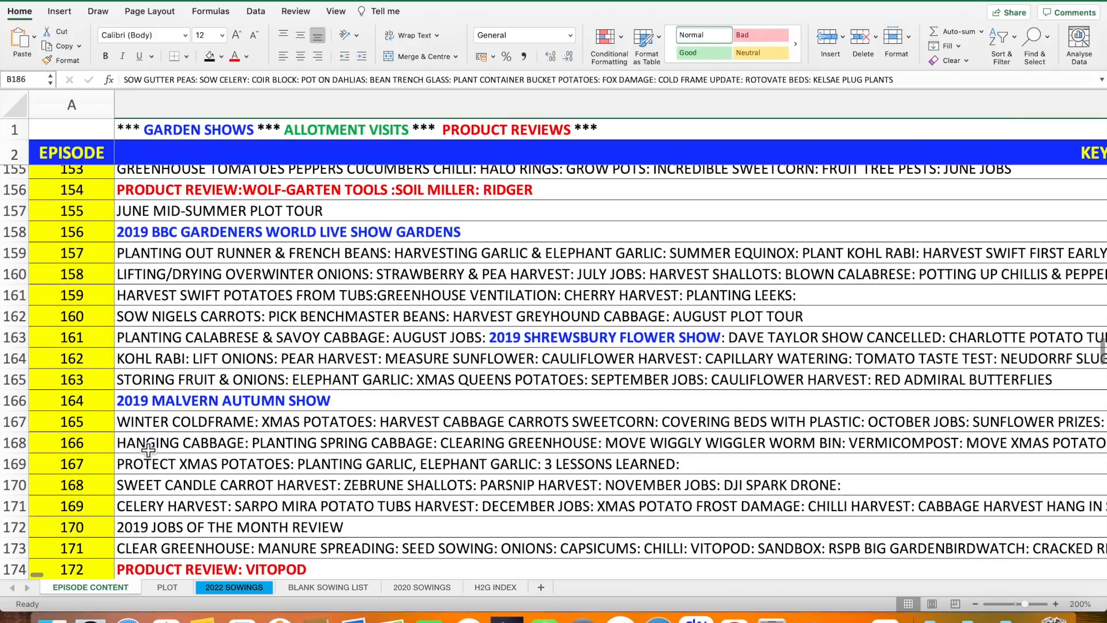
scroll(74, 433, down, 3)
scroll(74, 437, down, 6)
scroll(74, 437, up, 5)
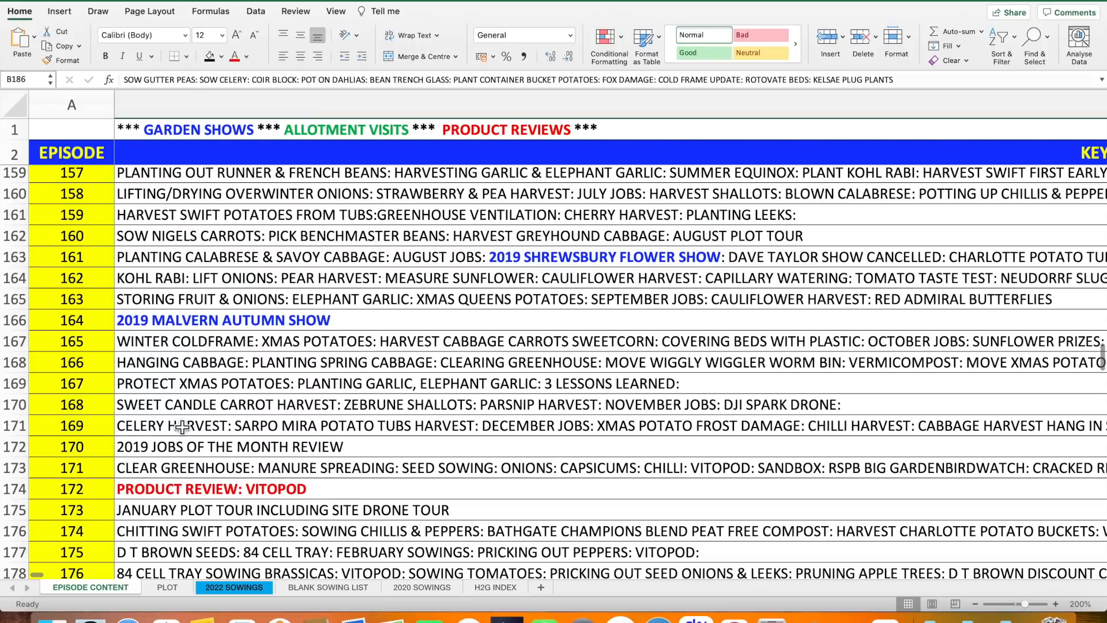
scroll(201, 433, up, 8)
scroll(222, 440, down, 5)
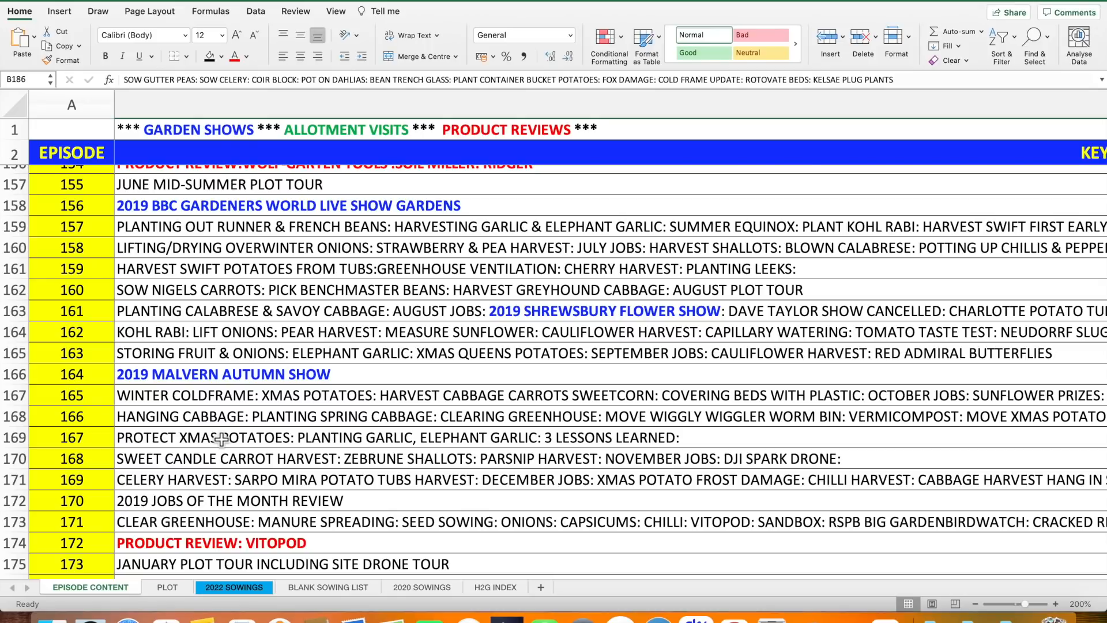
scroll(221, 439, down, 5)
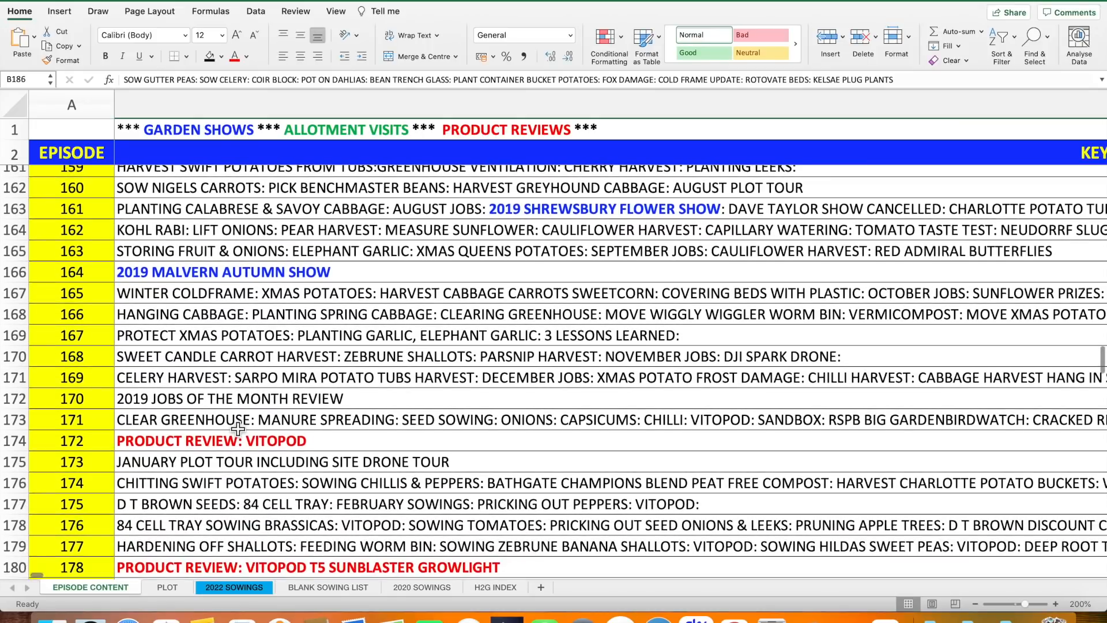
scroll(238, 429, down, 5)
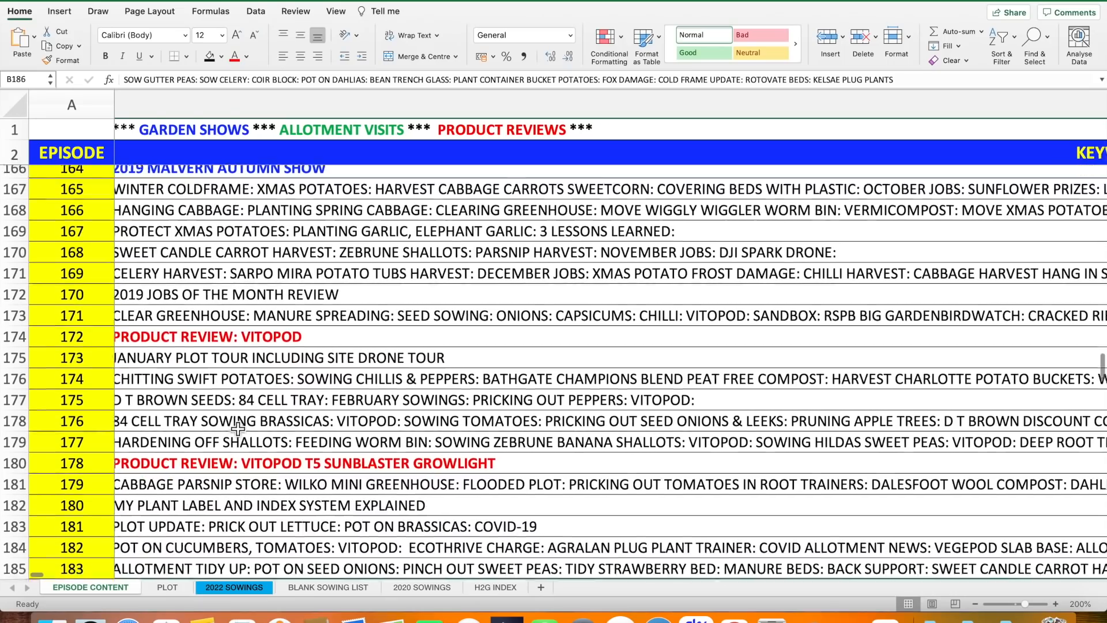
scroll(238, 429, down, 7)
scroll(237, 428, up, 10)
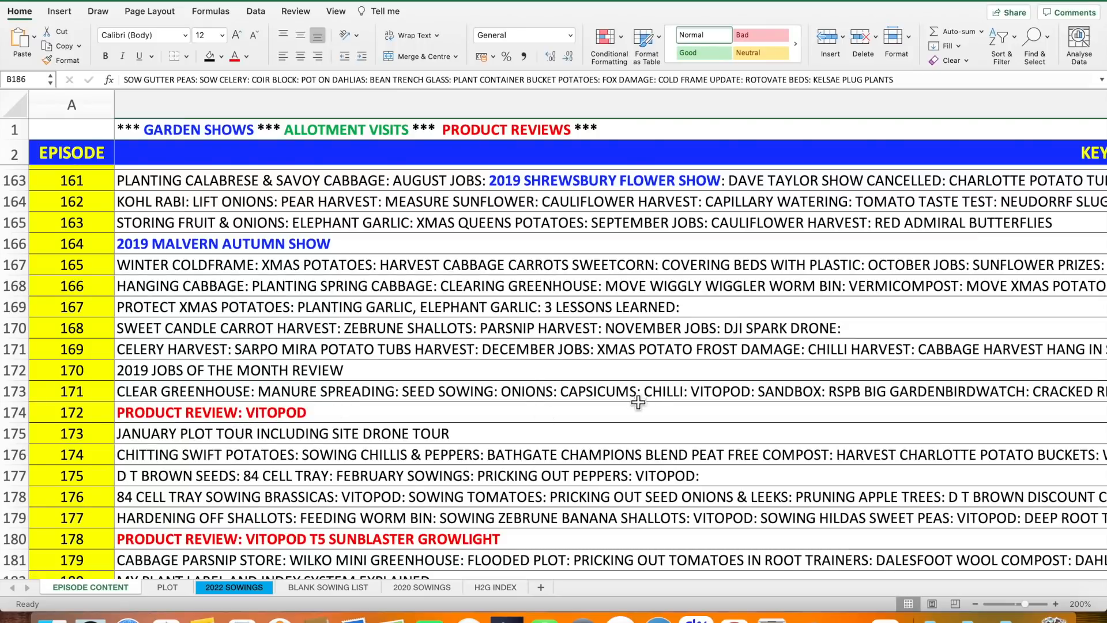
scroll(699, 393, up, 2)
scroll(698, 393, up, 14)
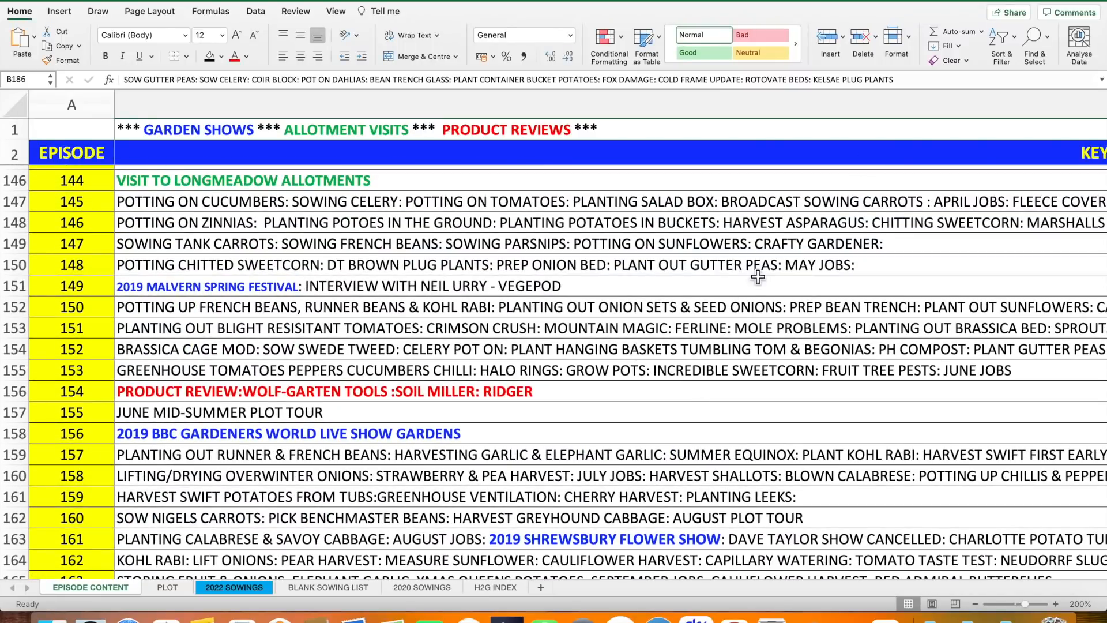
Search the EPISODE CONTENT sheet for "spark" and close the search once the matching episode is located.
click(1035, 50)
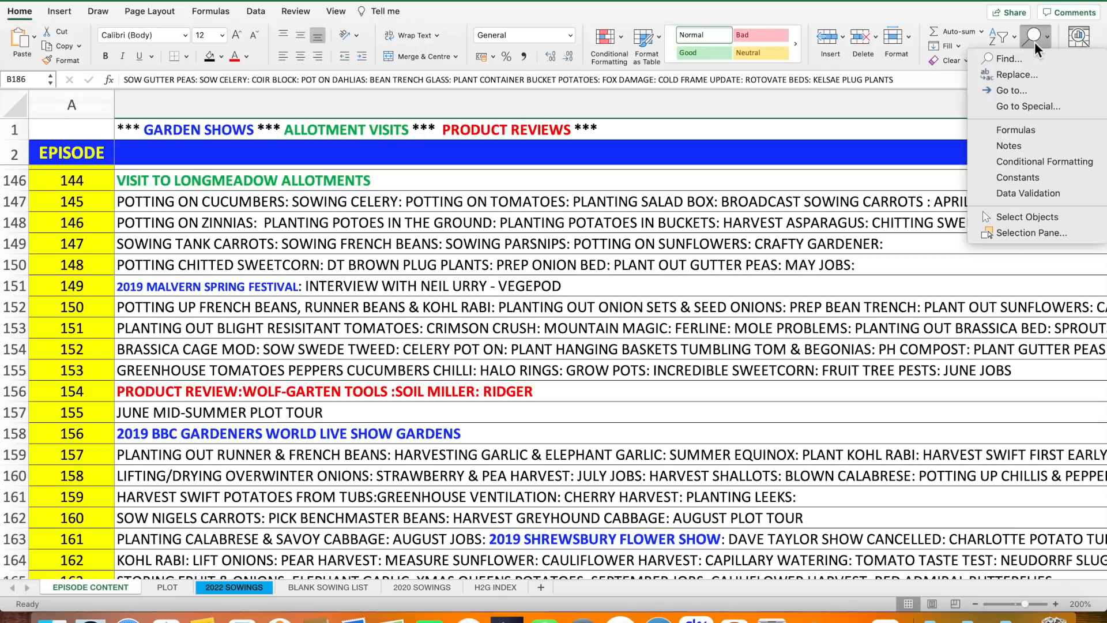
click(1013, 57)
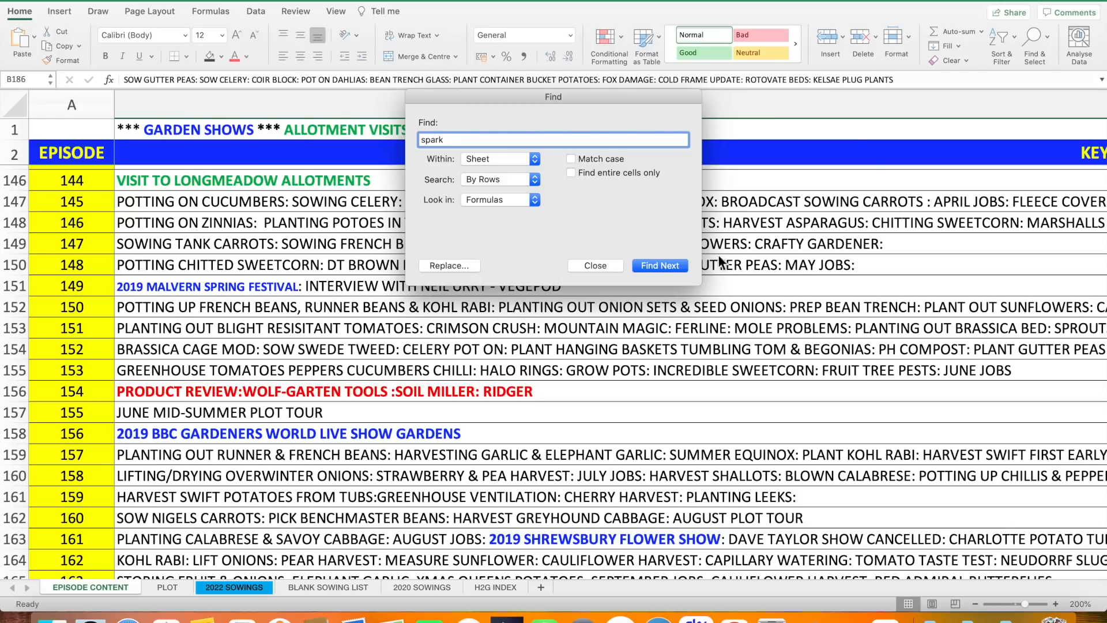
click(660, 265)
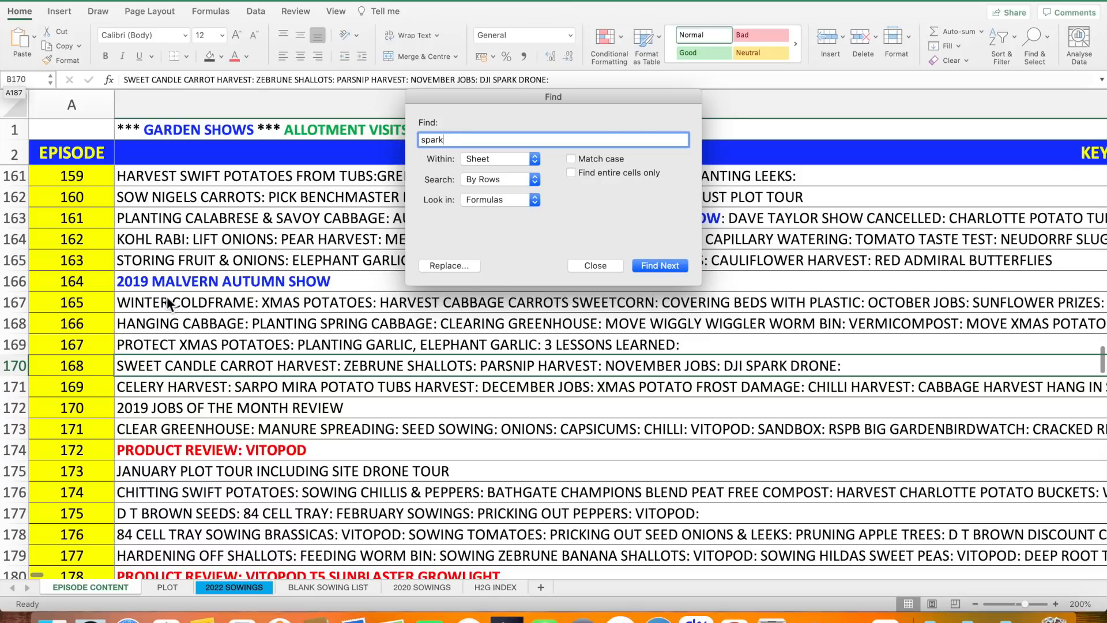
click(602, 265)
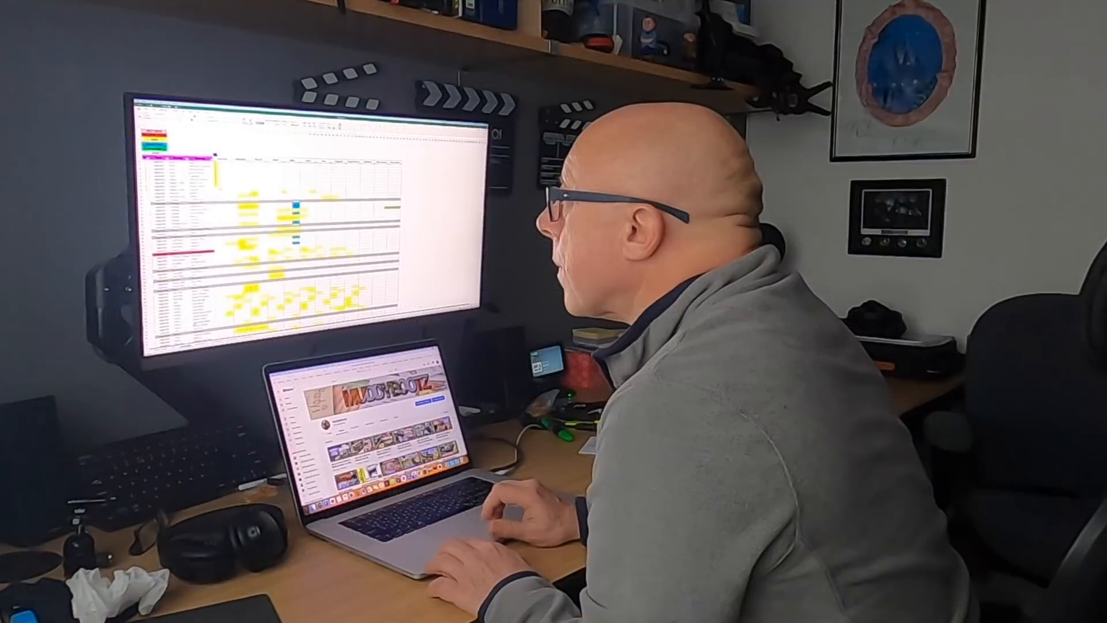